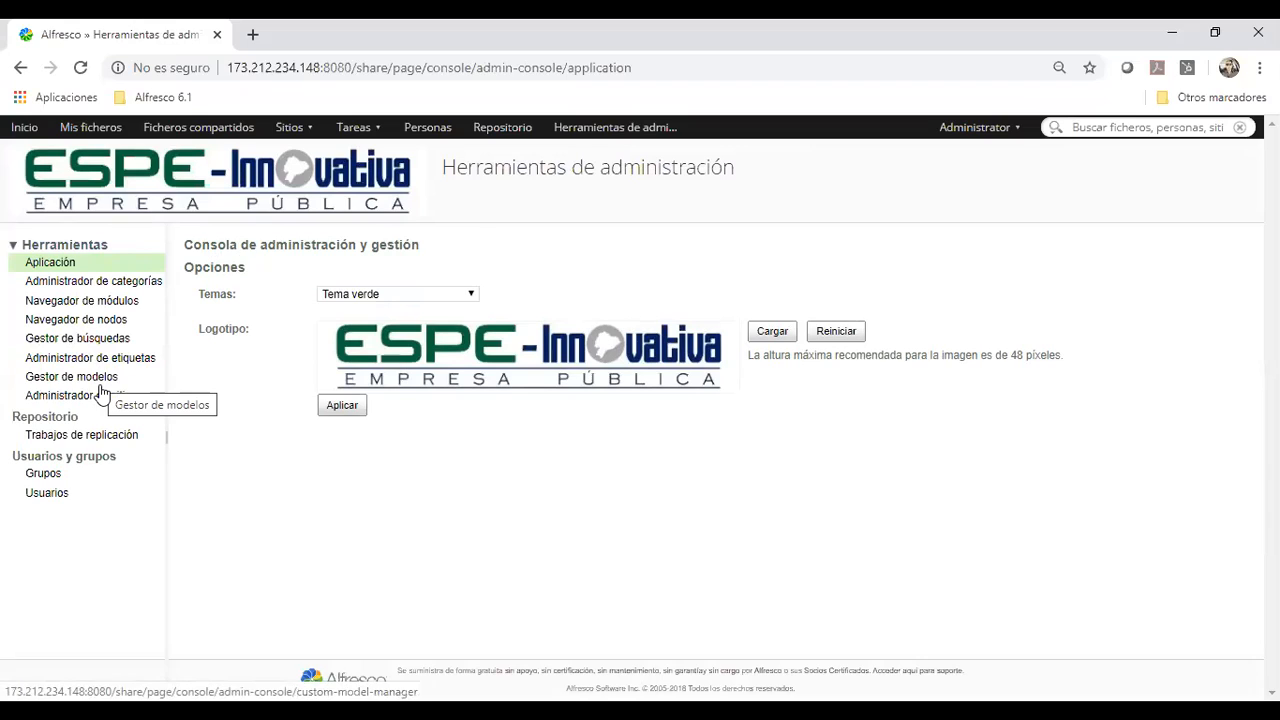
Open the Gestor de modelos page of the administration tools and read its introductory text
{"action": "left_click", "coordinate": [100, 384]}
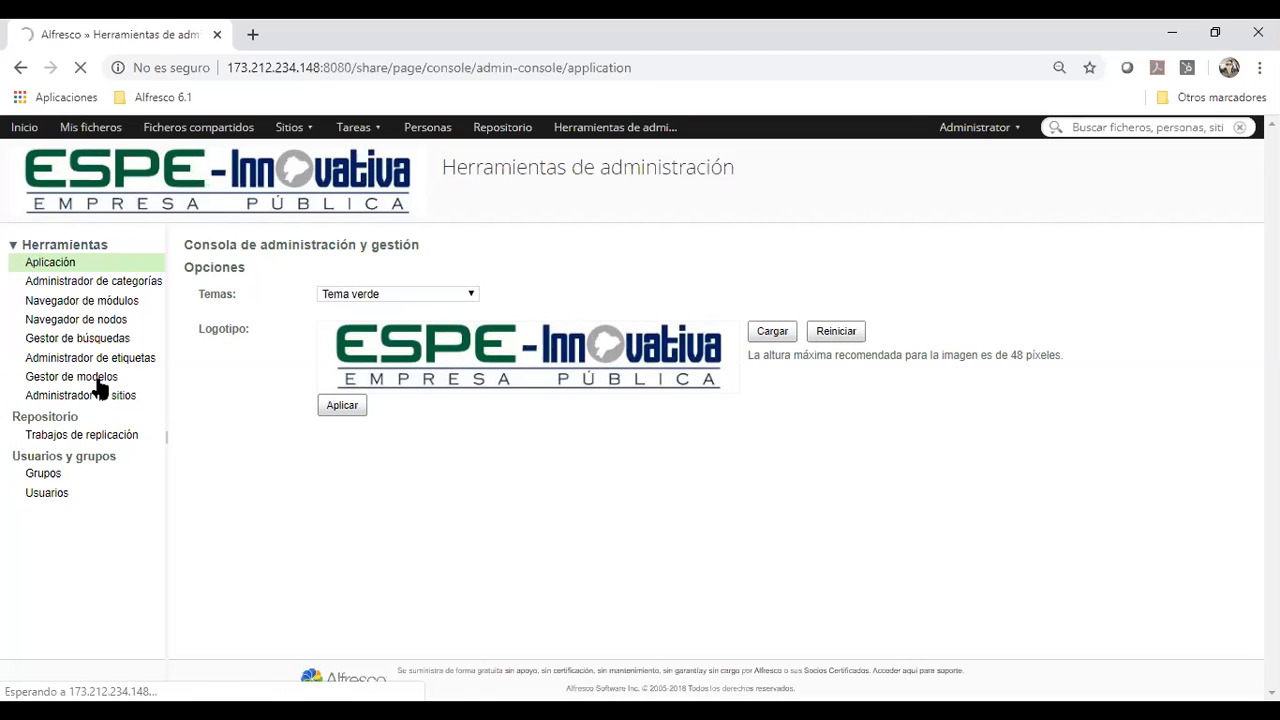
{"action": "left_click", "coordinate": [98, 379]}
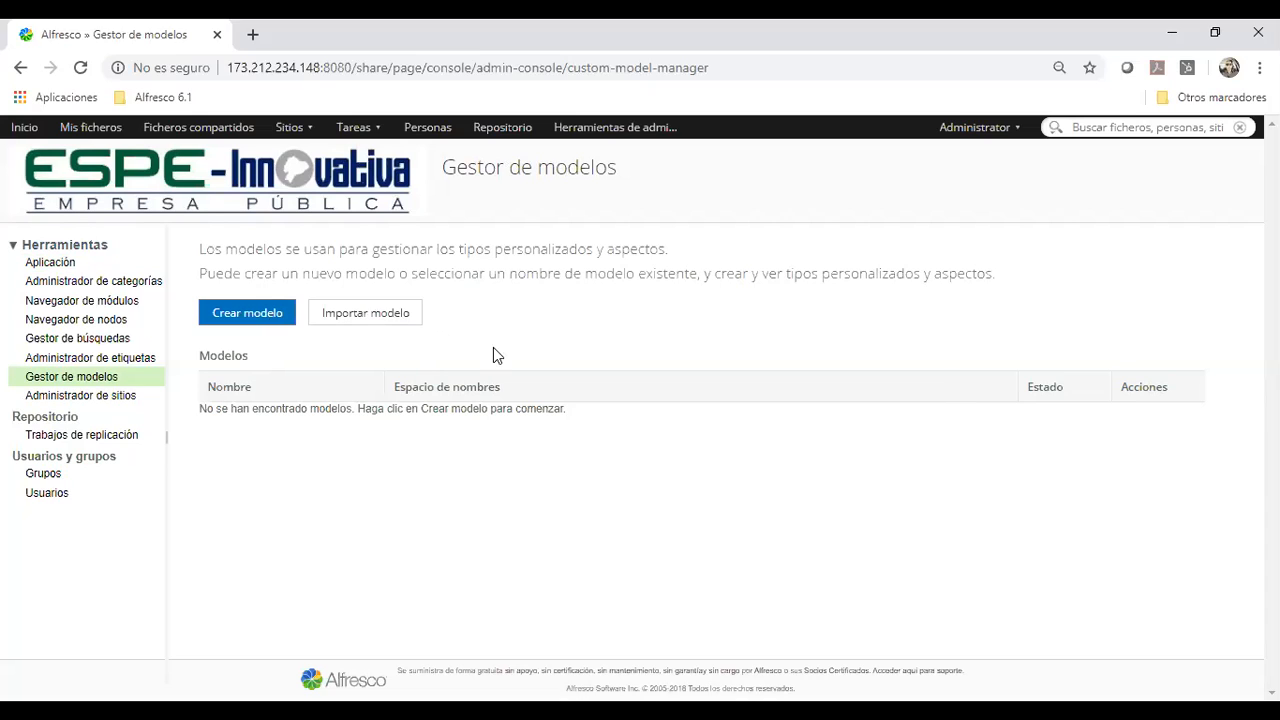
{"action": "left_click_drag", "start_coordinate": [1014, 294], "coordinate": [195, 246]}
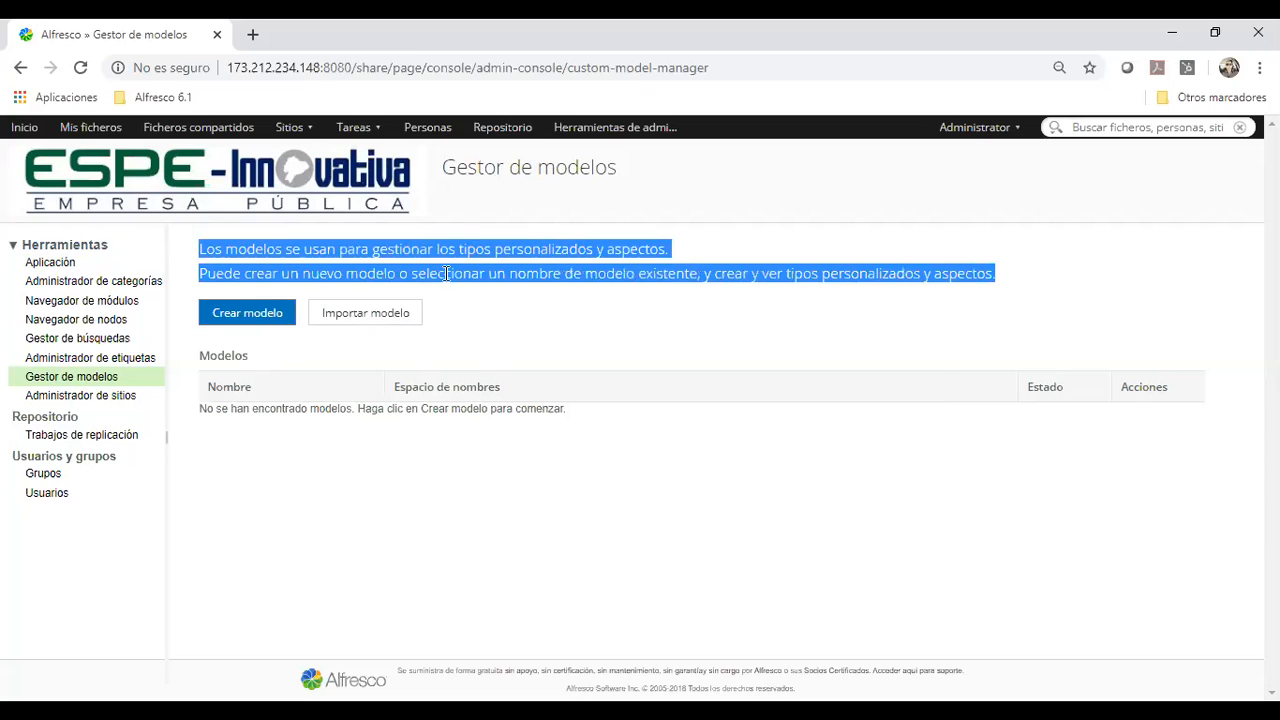
{"action": "left_click", "coordinate": [455, 276]}
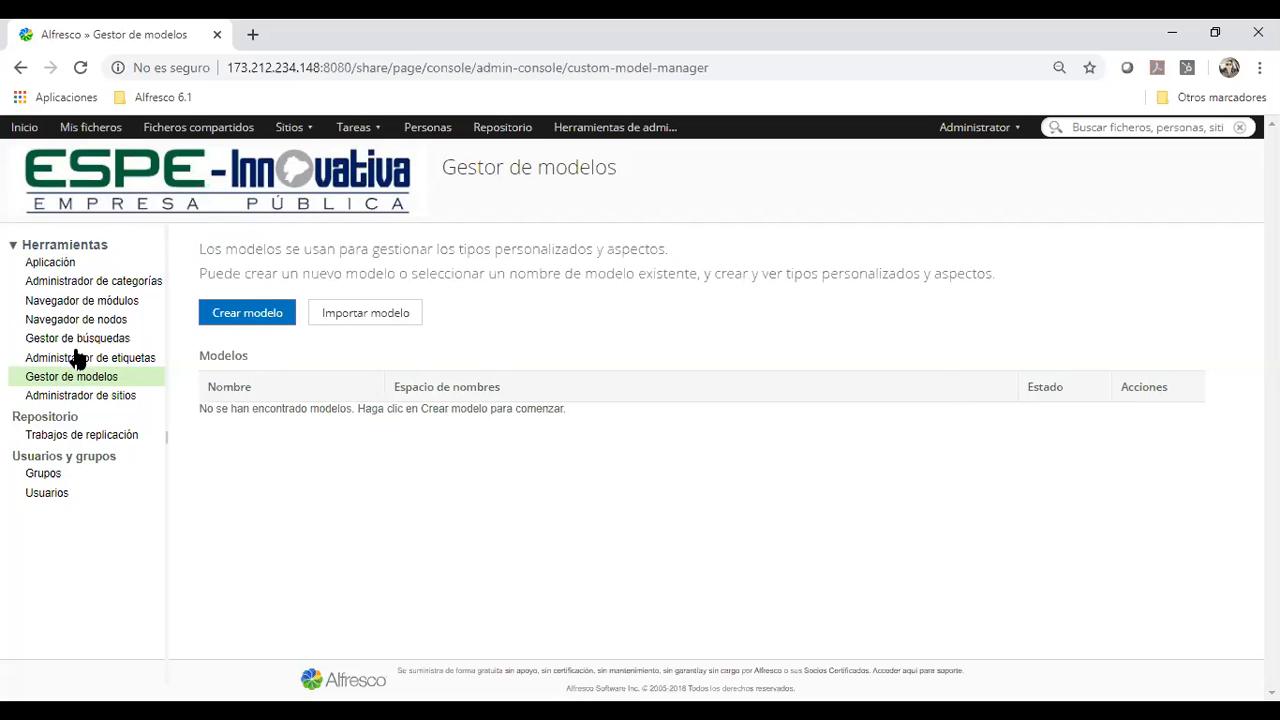
Start creating a new model and review the form's fields and the namespace URI instructions
{"action": "left_click", "coordinate": [242, 315]}
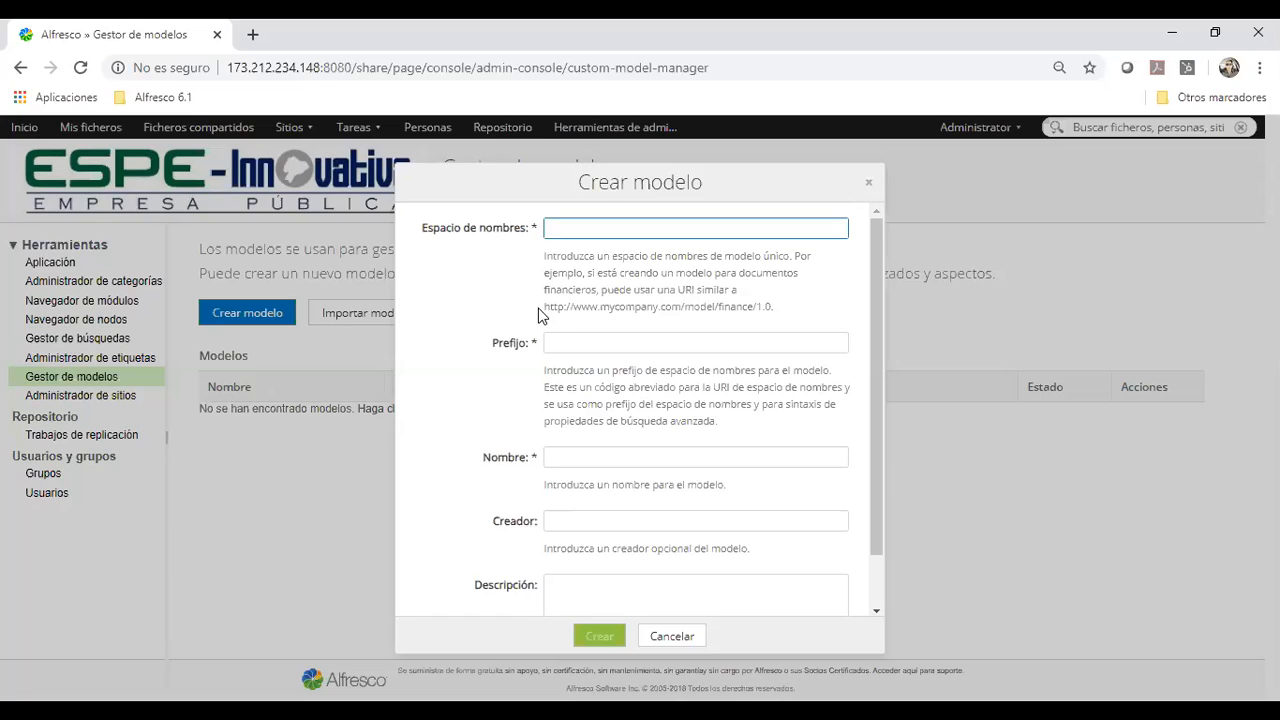
{"action": "scroll", "coordinate": [591, 464], "scroll_direction": "down", "scroll_amount": 1}
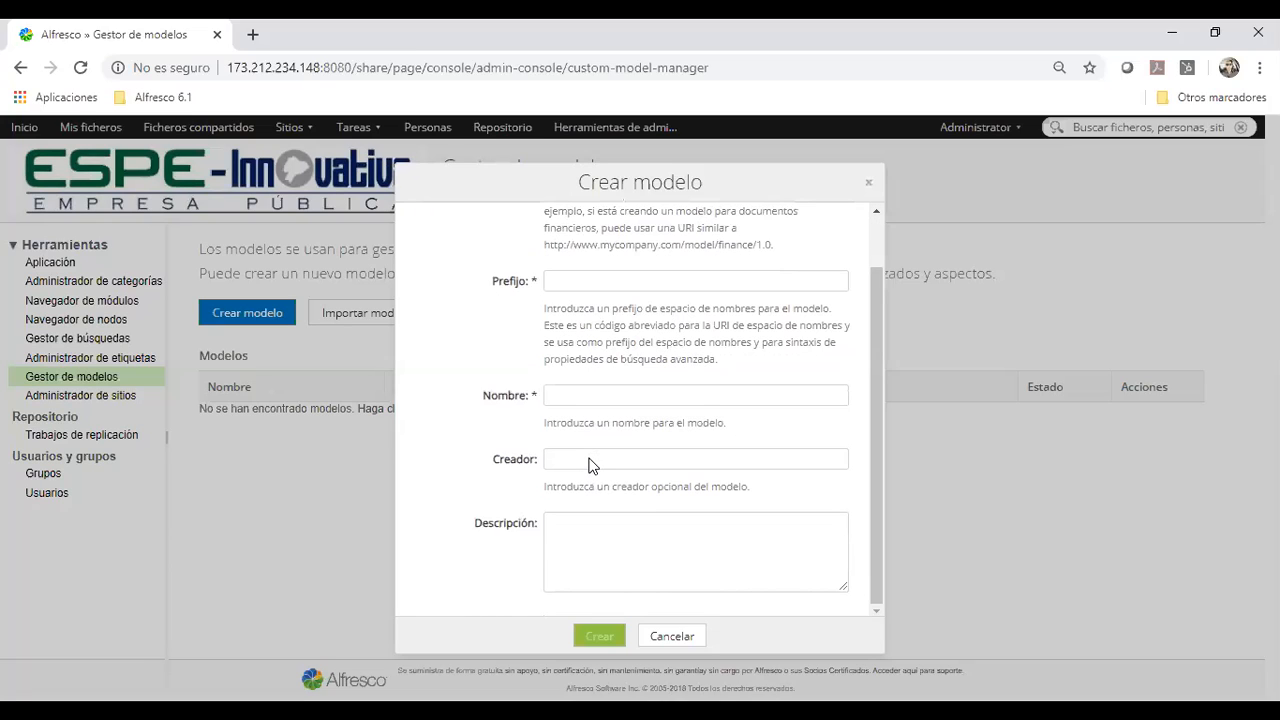
{"action": "scroll", "coordinate": [508, 403], "scroll_direction": "up", "scroll_amount": 1}
{"action": "left_click", "coordinate": [596, 230]}
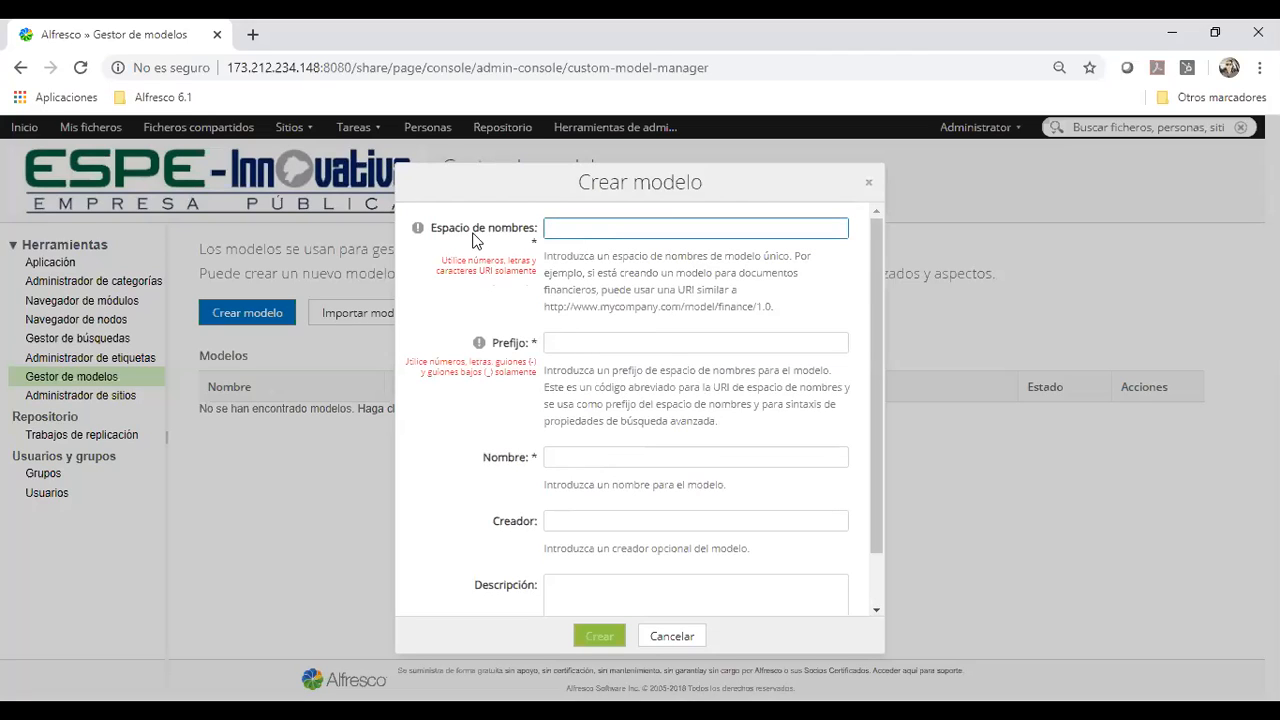
{"action": "double_click", "coordinate": [686, 291]}
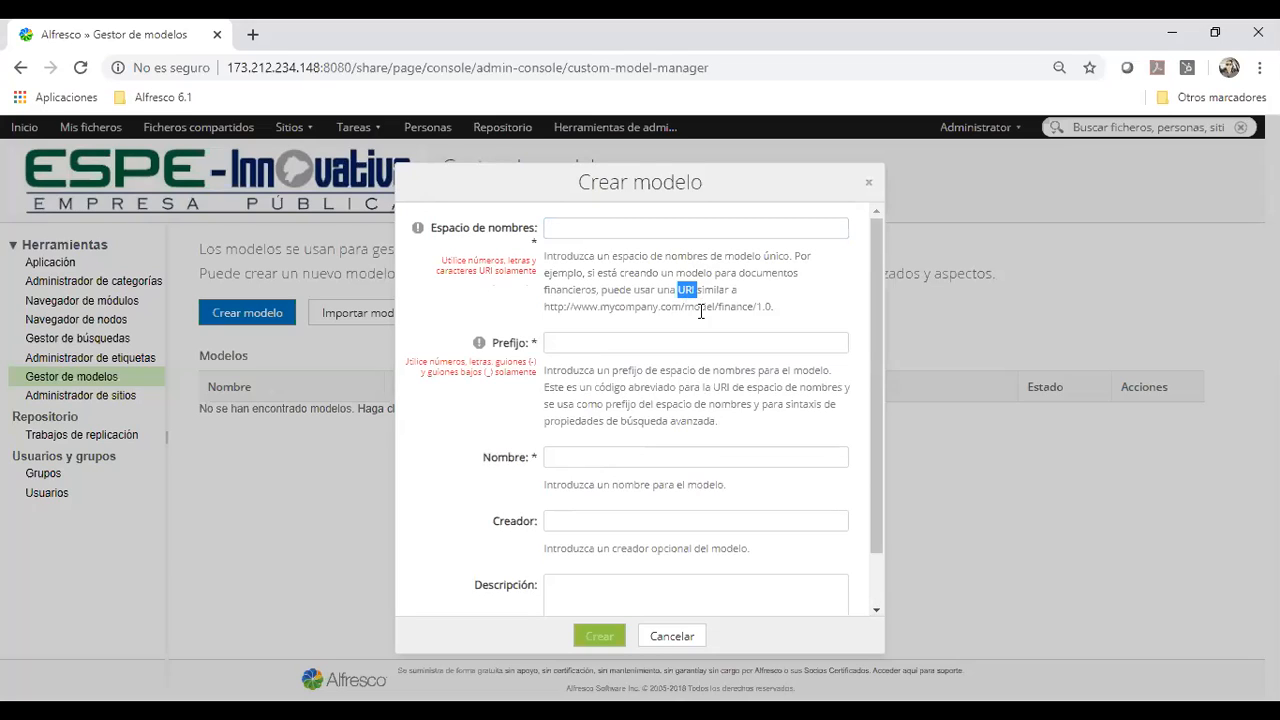
Set the new model's namespace to modelosEspeInnovativa, without spaces
{"action": "left_click", "coordinate": [669, 181]}
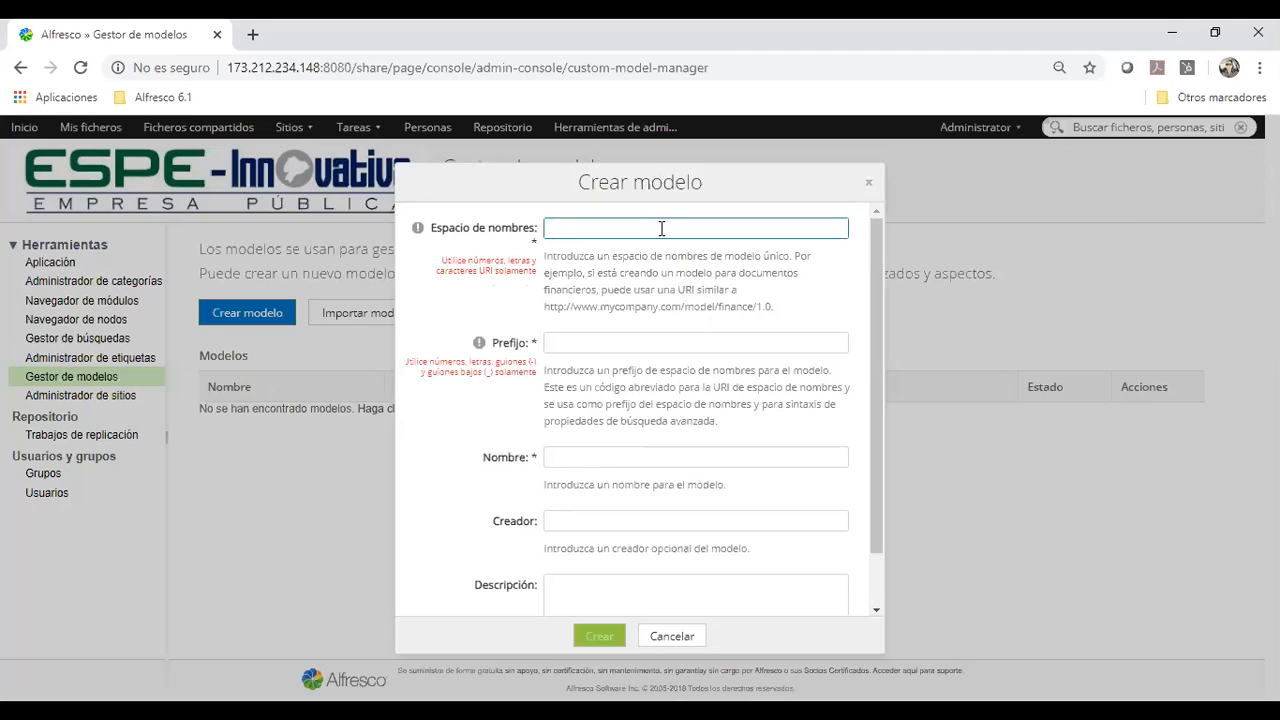
{"action": "type", "text": "modelosEspeInnovativa"}
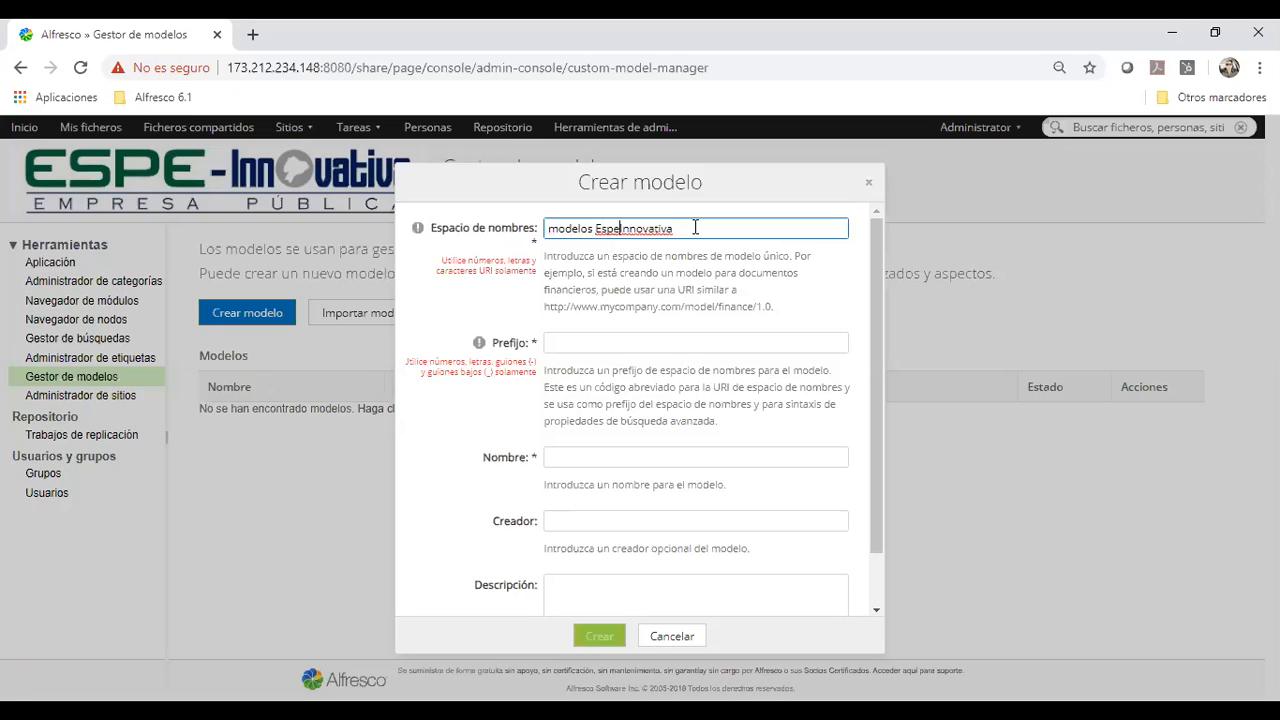
{"action": "key", "text": "BackSpace"}
{"action": "key", "text": "Left"}
{"action": "key", "text": "Left"}
{"action": "key", "text": "Left"}
{"action": "key", "text": "Left"}
{"action": "key", "text": "BackSpace"}
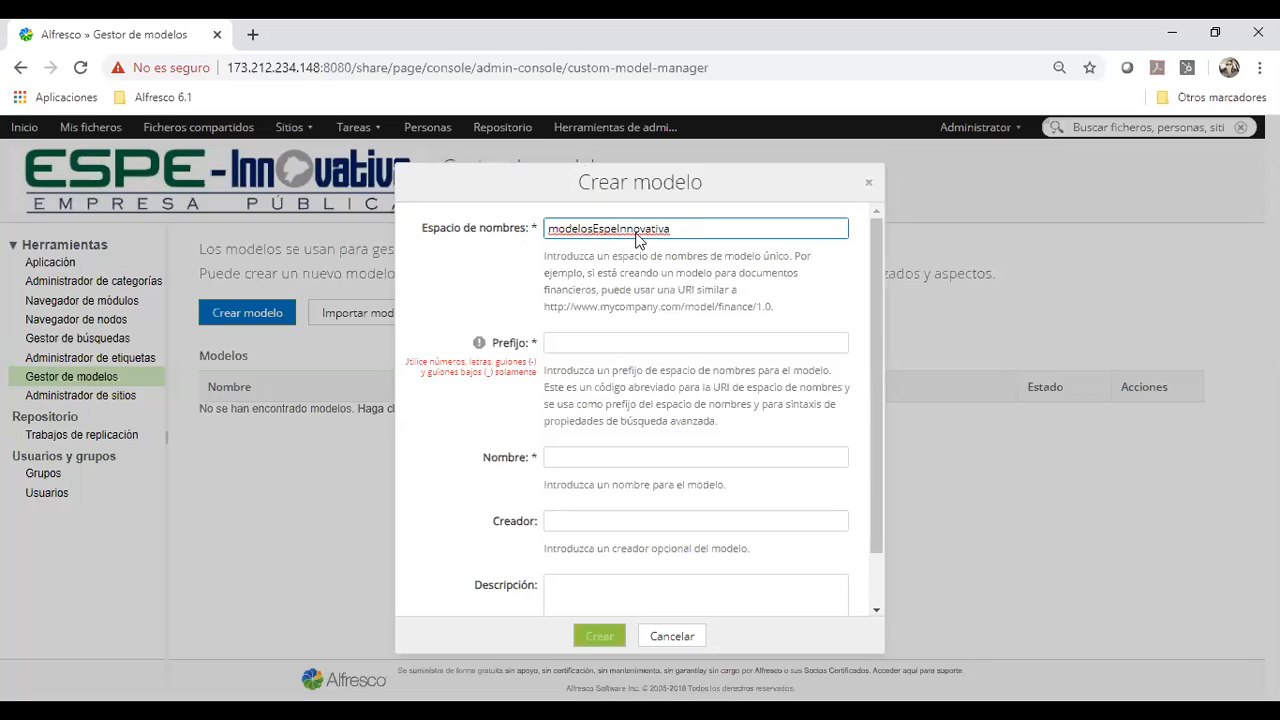
Set the new model's namespace prefix to esin
{"action": "left_click", "coordinate": [654, 343]}
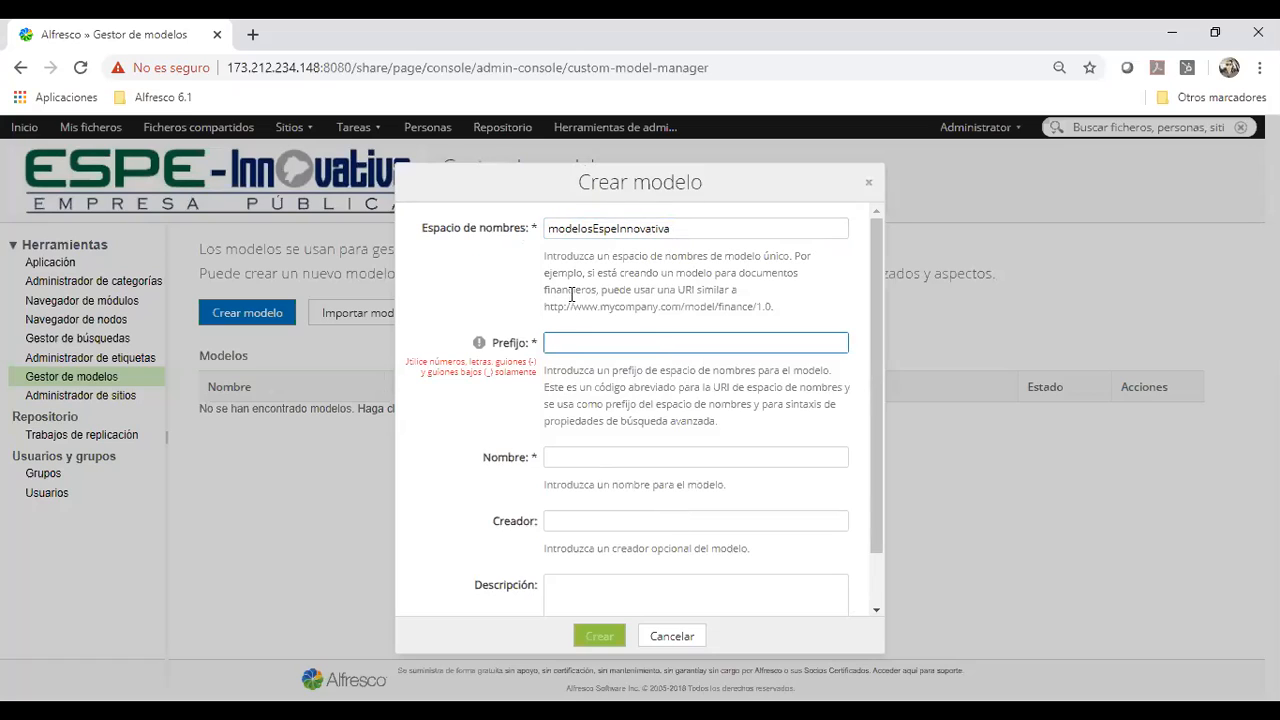
{"action": "left_click", "coordinate": [600, 229]}
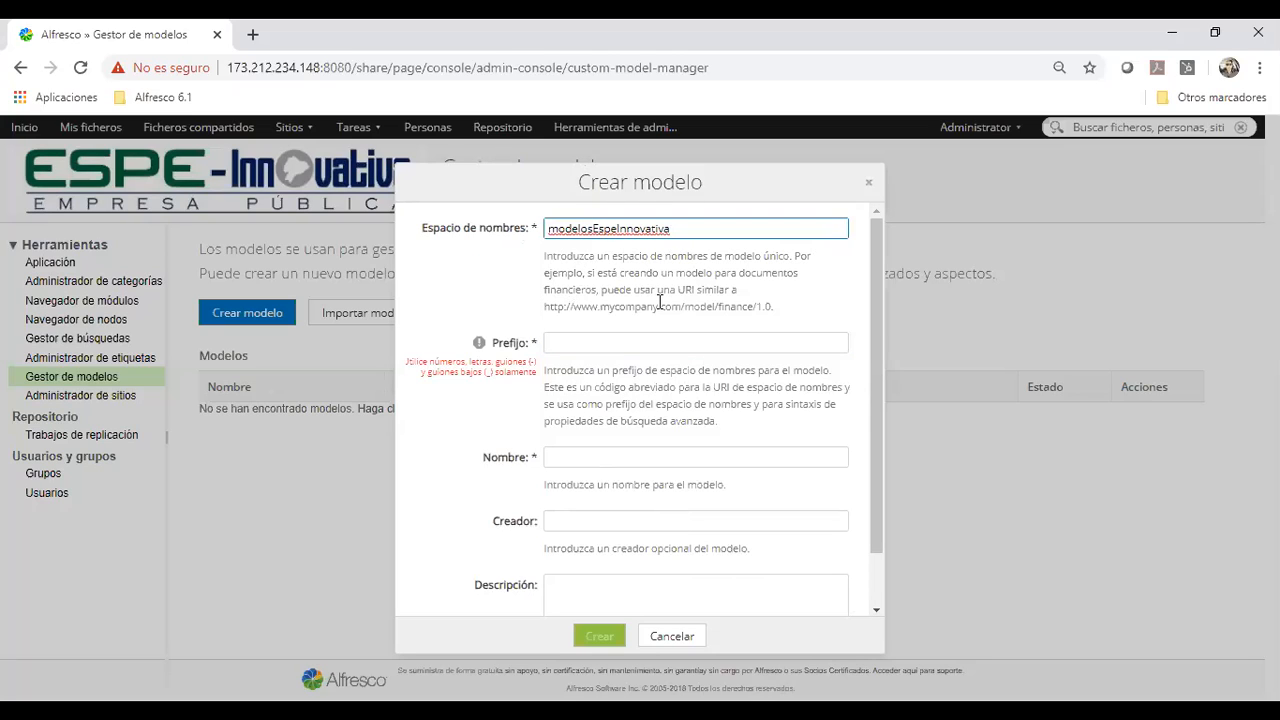
{"action": "left_click", "coordinate": [721, 344]}
{"action": "type", "text": "es"}
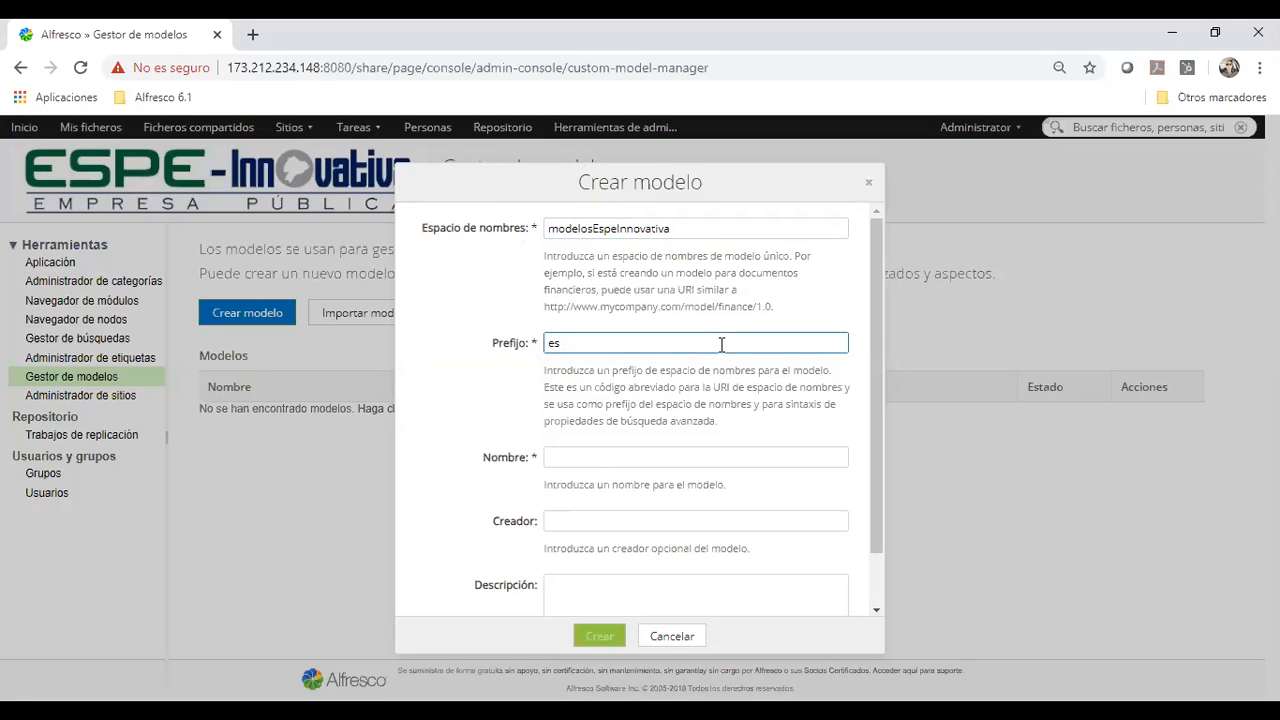
{"action": "type", "text": "in"}
Enter Modelos Espe Innovativa as the new model's name, with a capital M
{"action": "scroll", "coordinate": [578, 407], "scroll_direction": "down", "scroll_amount": 1}
{"action": "left_click", "coordinate": [598, 393]}
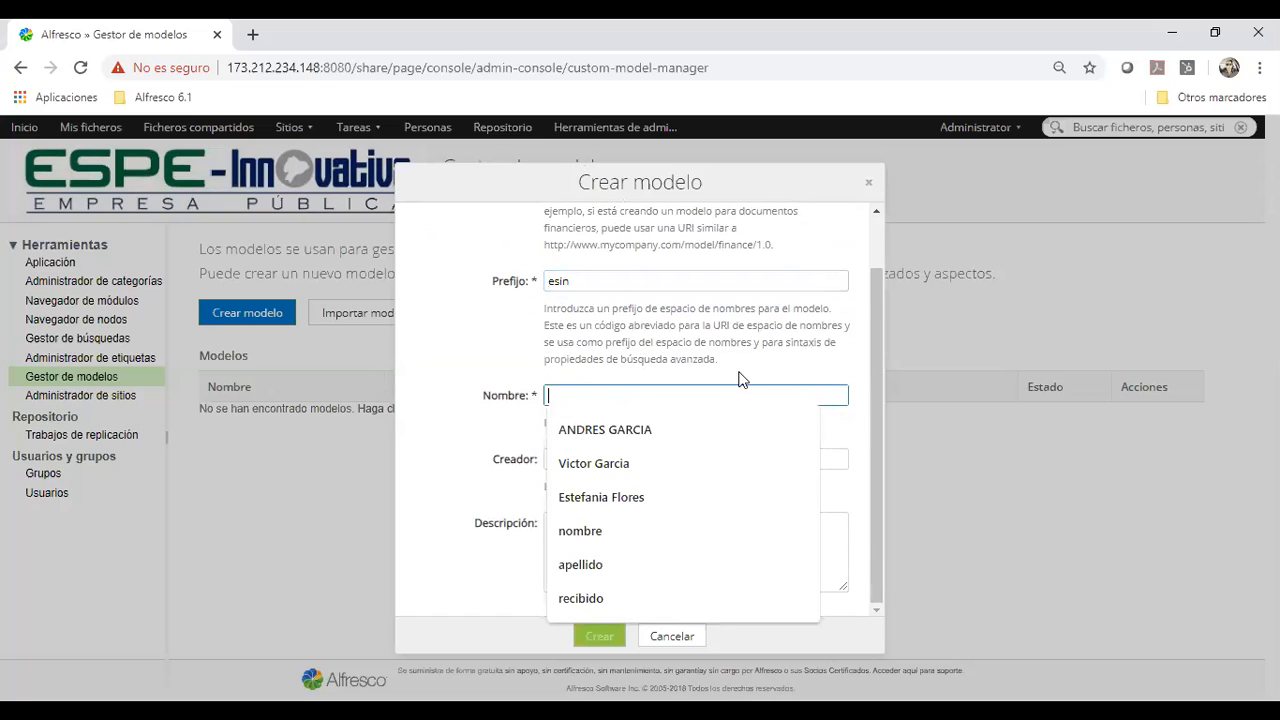
{"action": "left_click", "coordinate": [865, 296]}
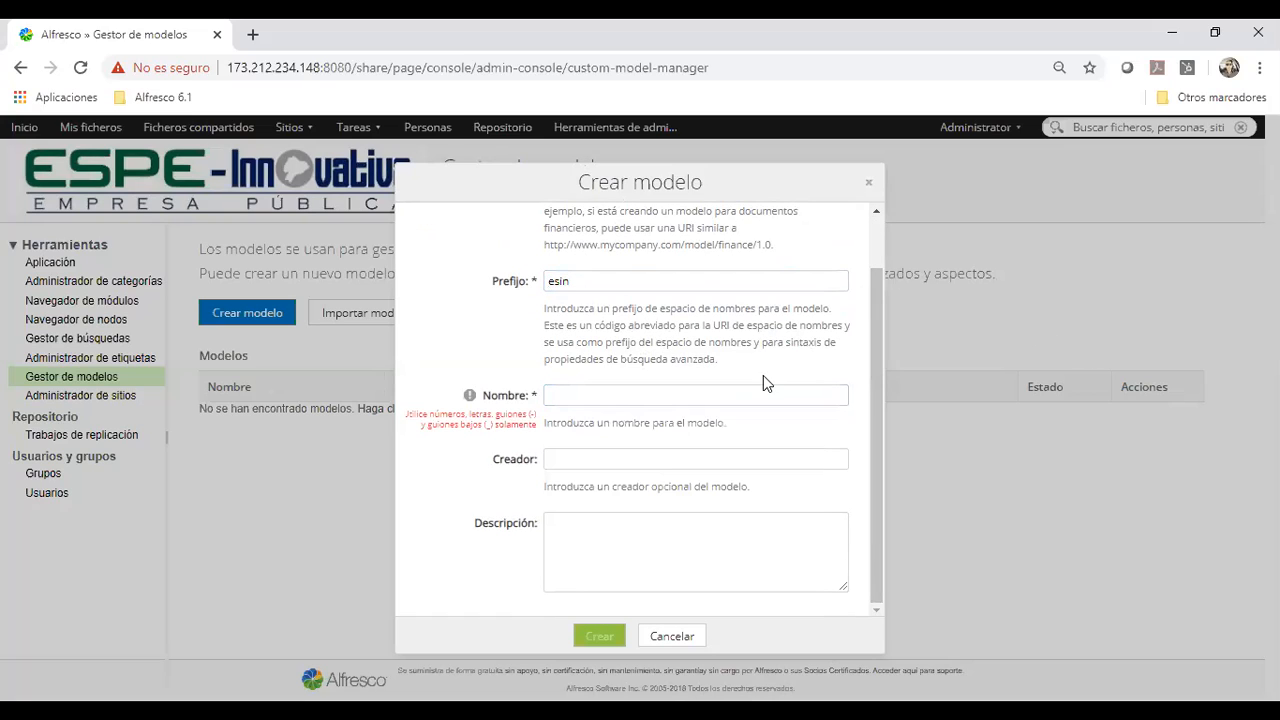
{"action": "left_click", "coordinate": [765, 398]}
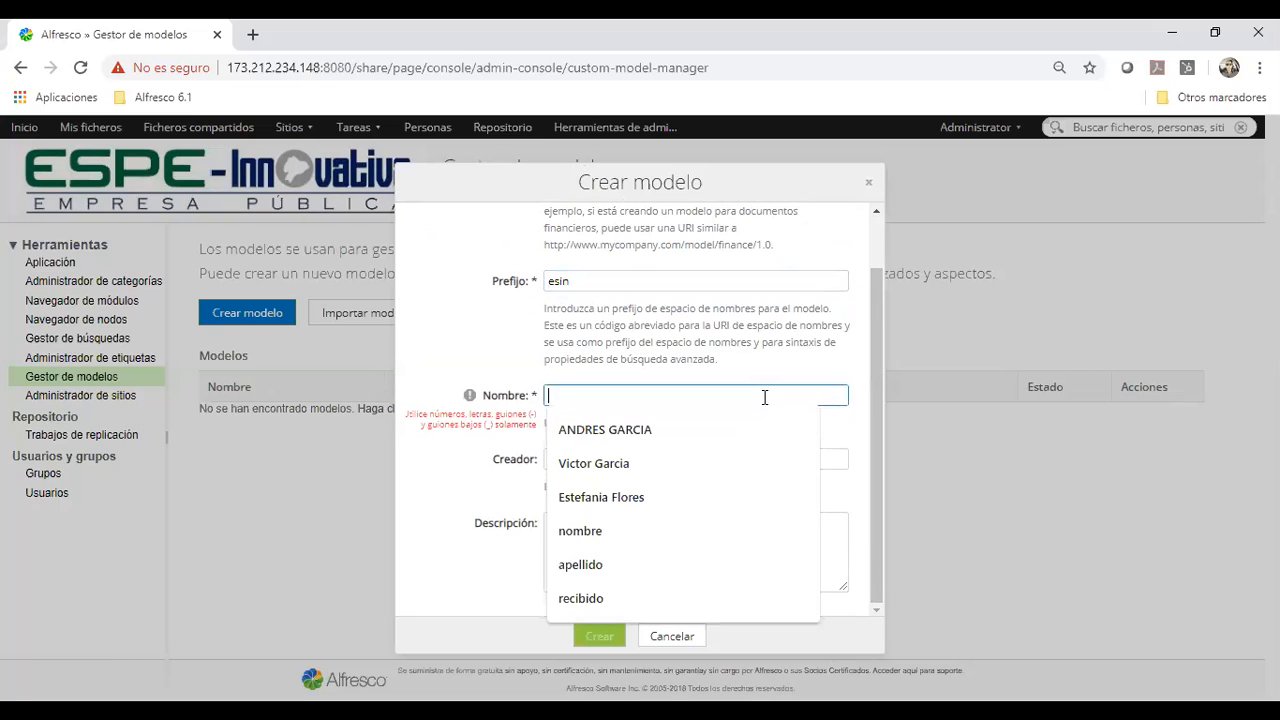
{"action": "type", "text": "modelos"}
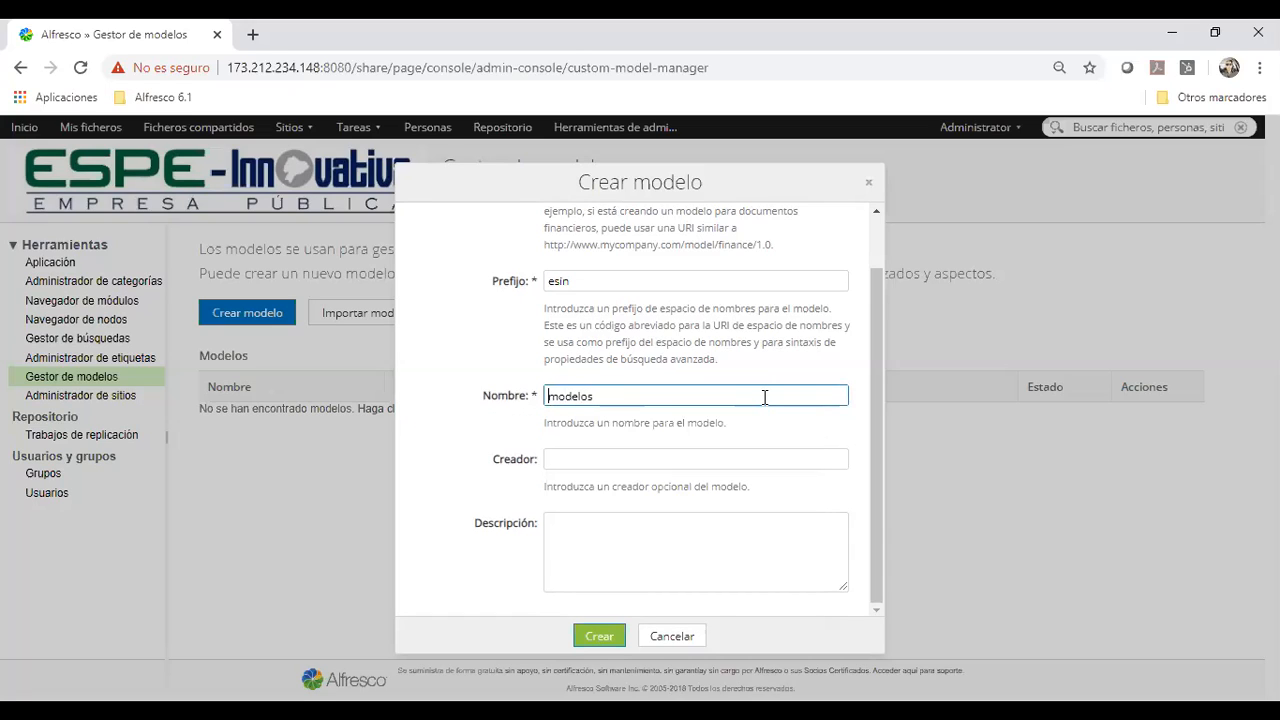
{"action": "key", "text": "Delete"}
{"action": "type", "text": "M"}
{"action": "scroll", "coordinate": [523, 334], "scroll_direction": "up", "scroll_amount": 1}
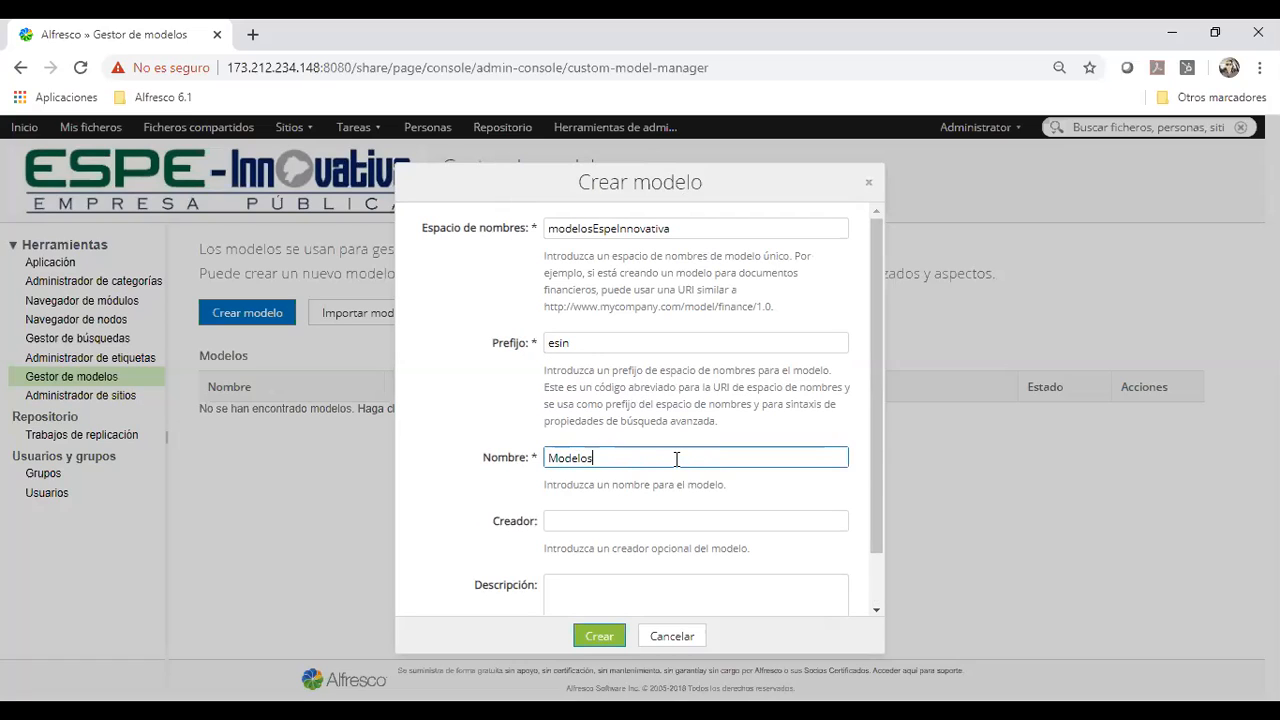
{"action": "type", "text": "Espe"}
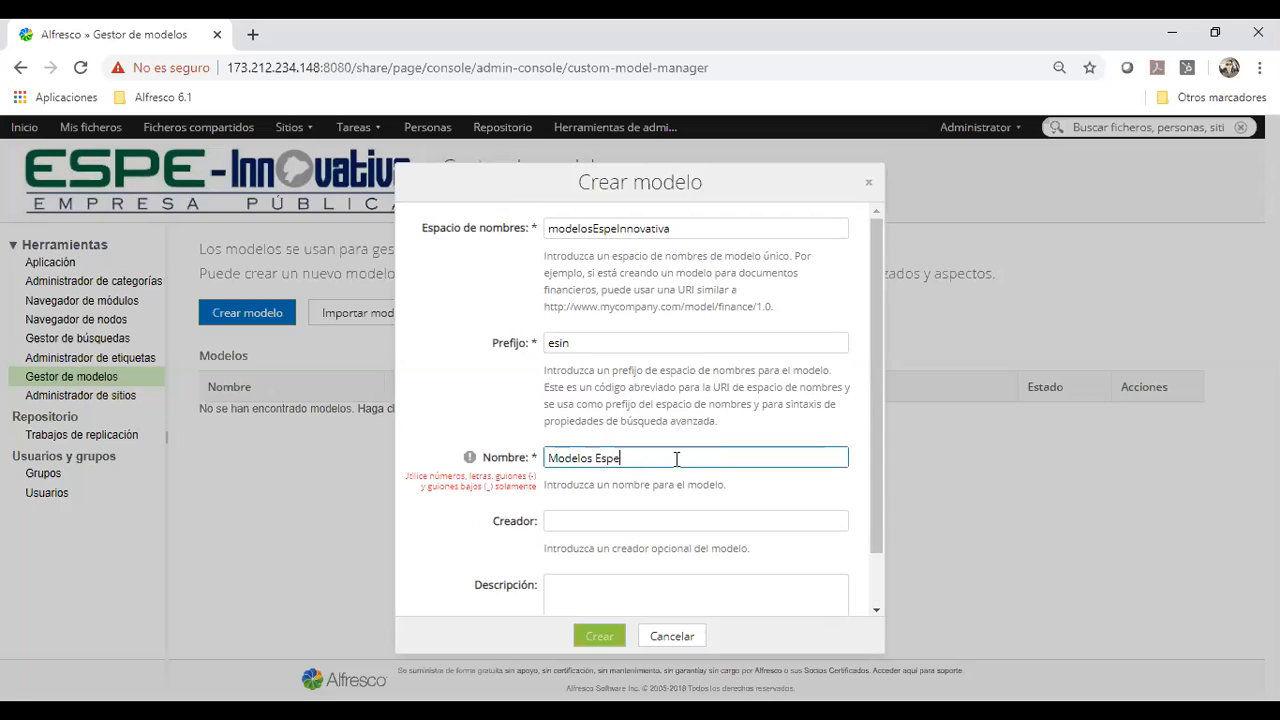
{"action": "key", "text": "BackSpace"}
{"action": "type", "text": "pe Innovativa"}
Remove the spaces from the model's name so that it reads ModelosEspeInnovativa
{"action": "left_click", "coordinate": [664, 458]}
{"action": "left_click", "coordinate": [553, 516]}
{"action": "left_click", "coordinate": [553, 516]}
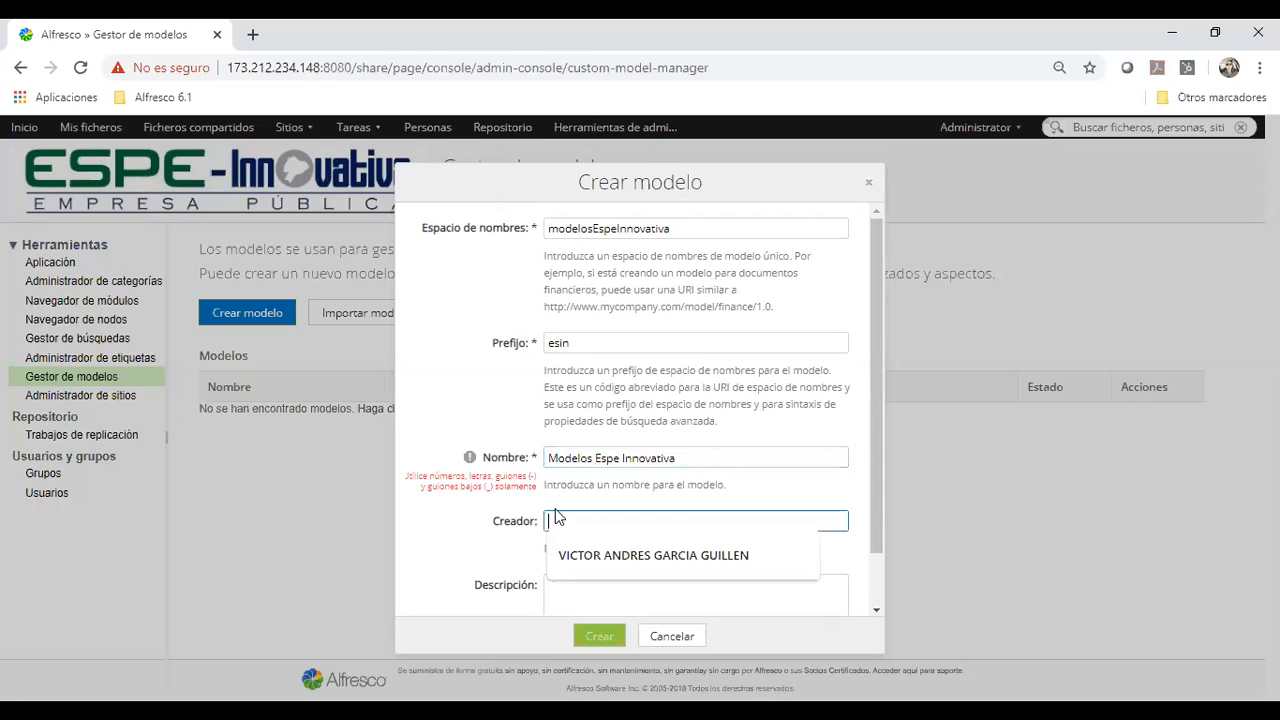
{"action": "left_click", "coordinate": [594, 459]}
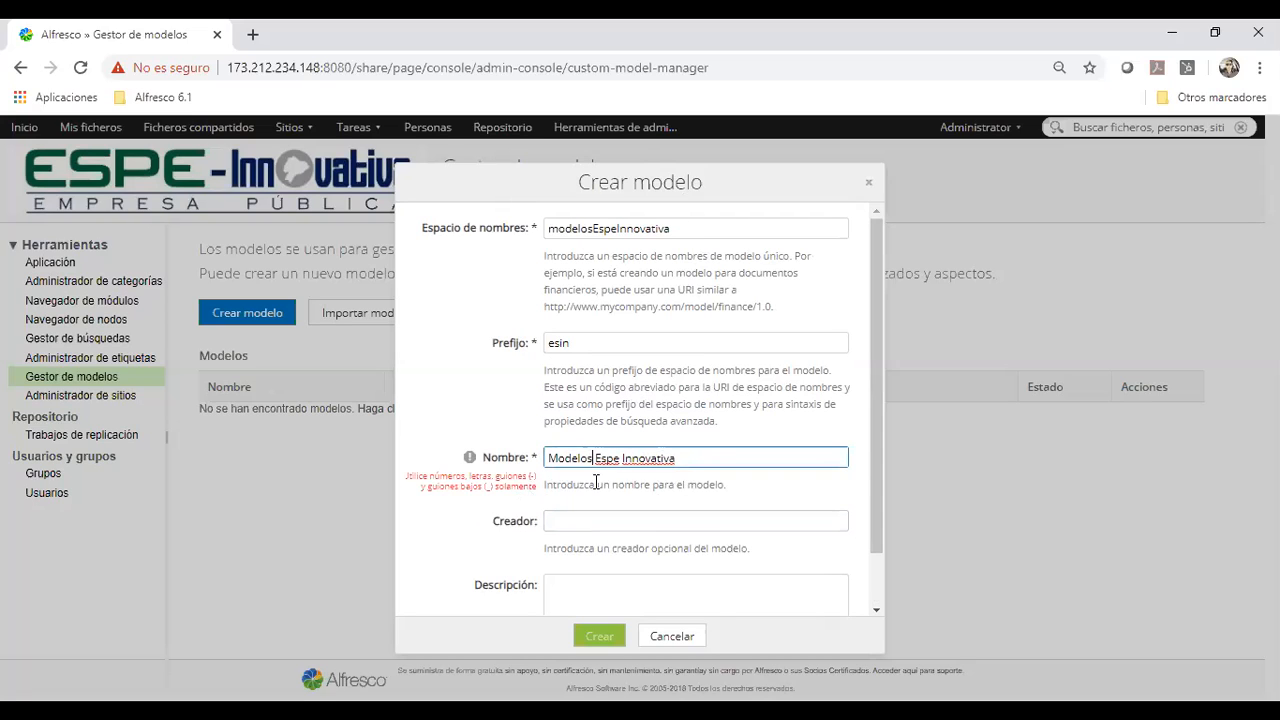
{"action": "key", "text": "BackSpace"}
{"action": "left_click", "coordinate": [614, 460]}
{"action": "key", "text": "Delete"}
{"action": "key", "text": "Delete"}
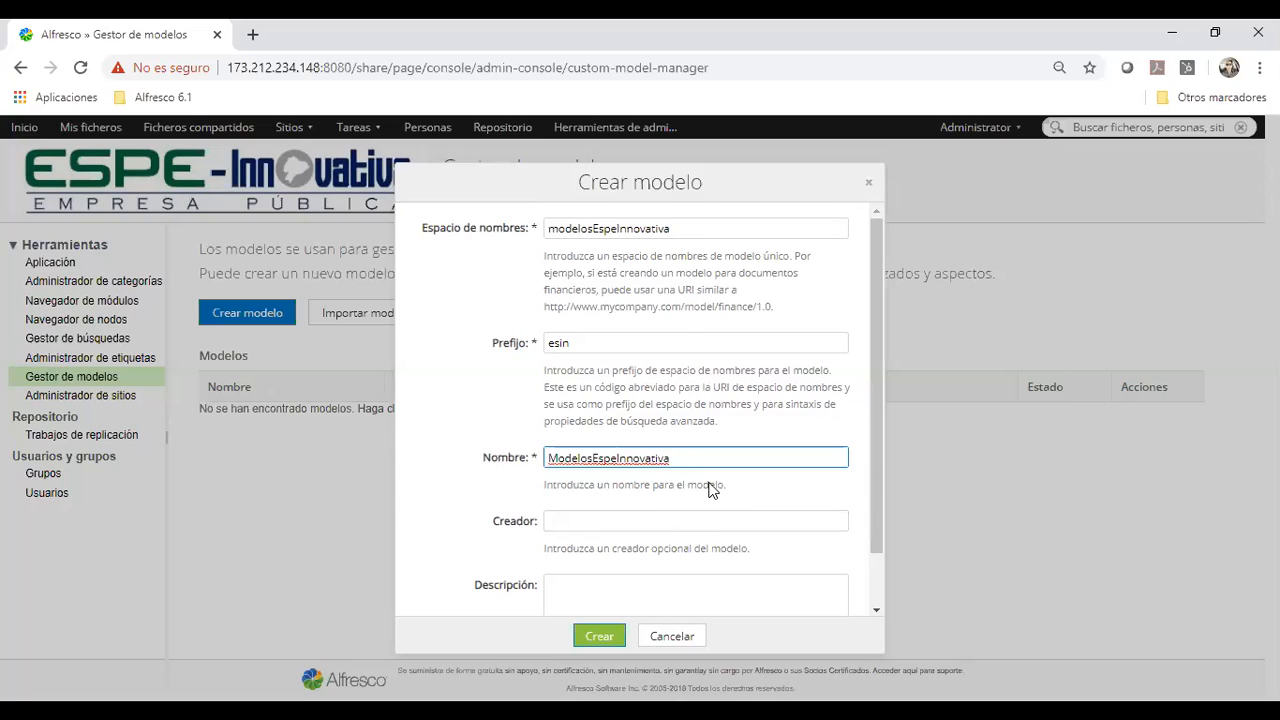
Leave the optional creator and description fields empty and create the model
{"action": "left_click", "coordinate": [611, 520]}
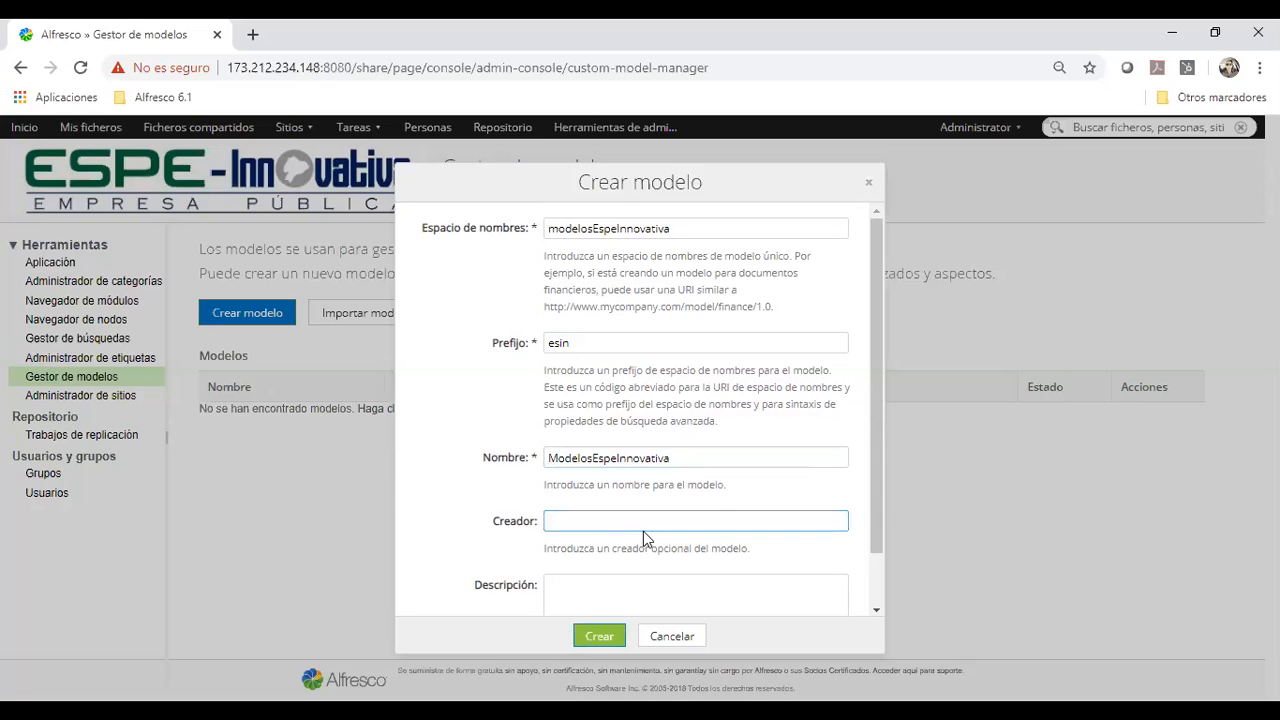
{"action": "left_click", "coordinate": [675, 466]}
{"action": "scroll", "coordinate": [675, 460], "scroll_direction": "down", "scroll_amount": 1}
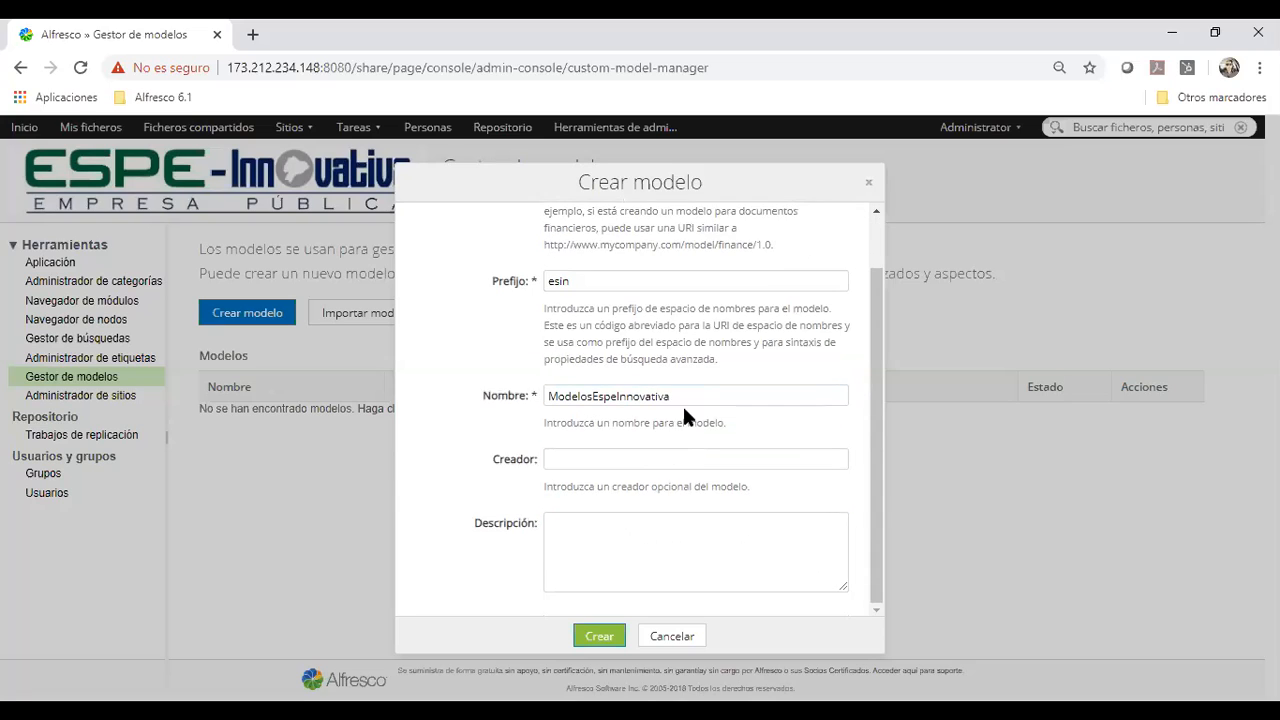
{"action": "left_click", "coordinate": [615, 520]}
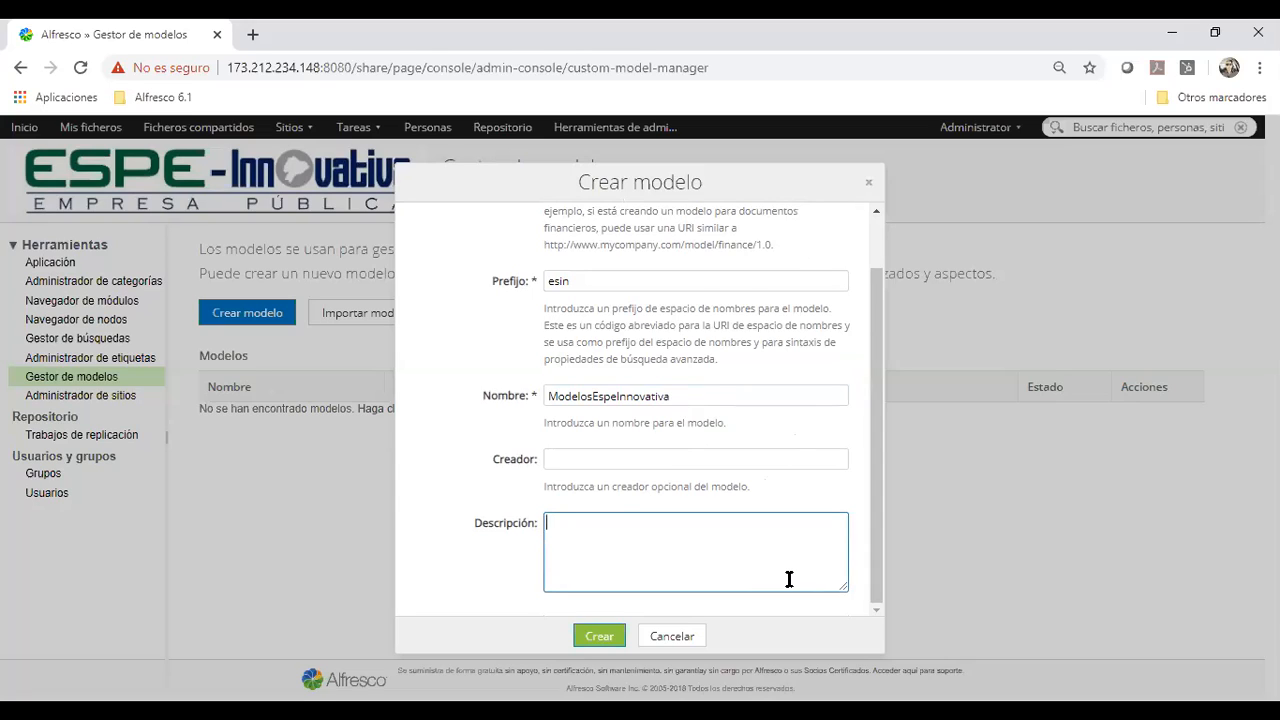
{"action": "left_click", "coordinate": [580, 639]}
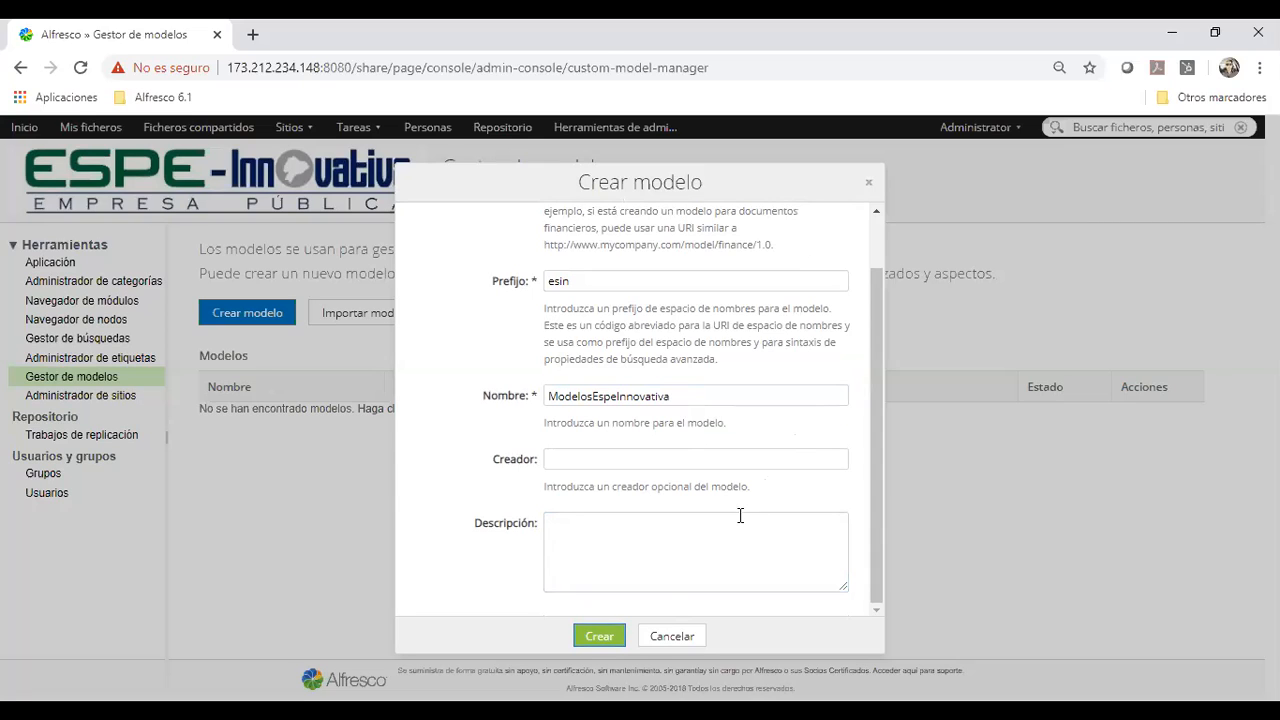
{"action": "left_click", "coordinate": [632, 553]}
{"action": "left_click", "coordinate": [615, 636]}
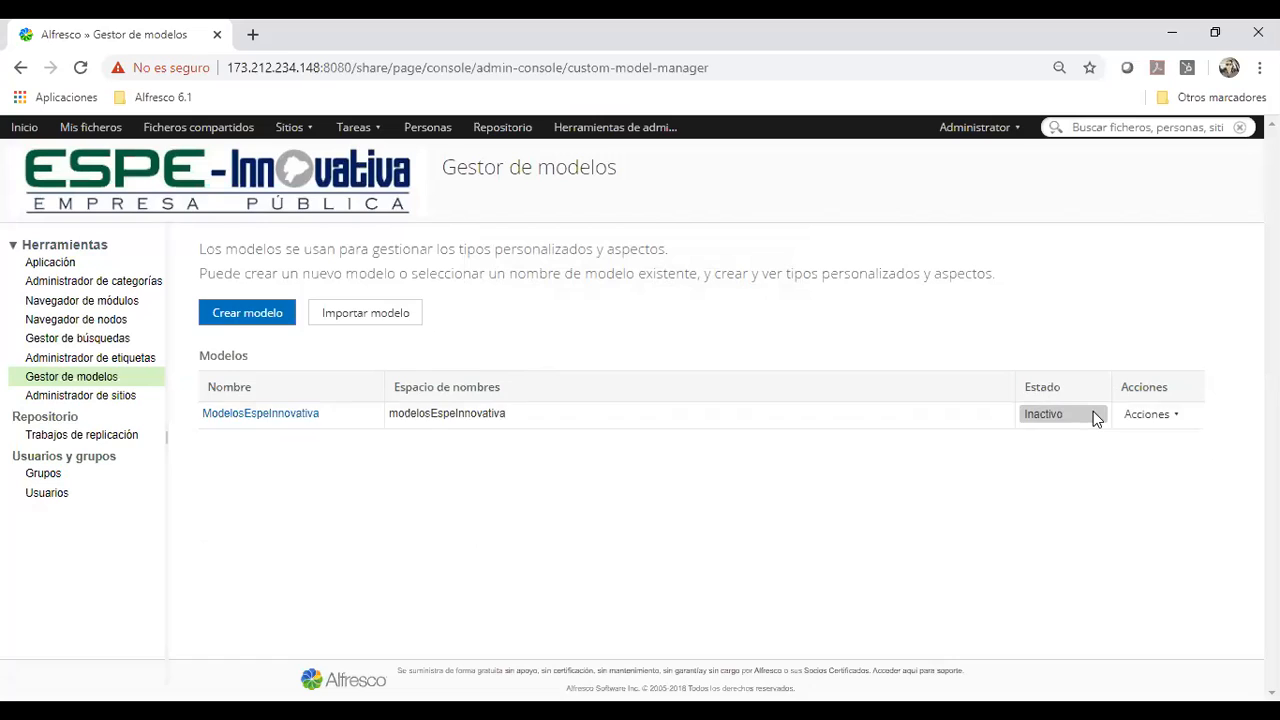
Check the actions available for the ModelosEspeInnovativa model and open its custom types and aspects
{"action": "left_click", "coordinate": [1175, 418]}
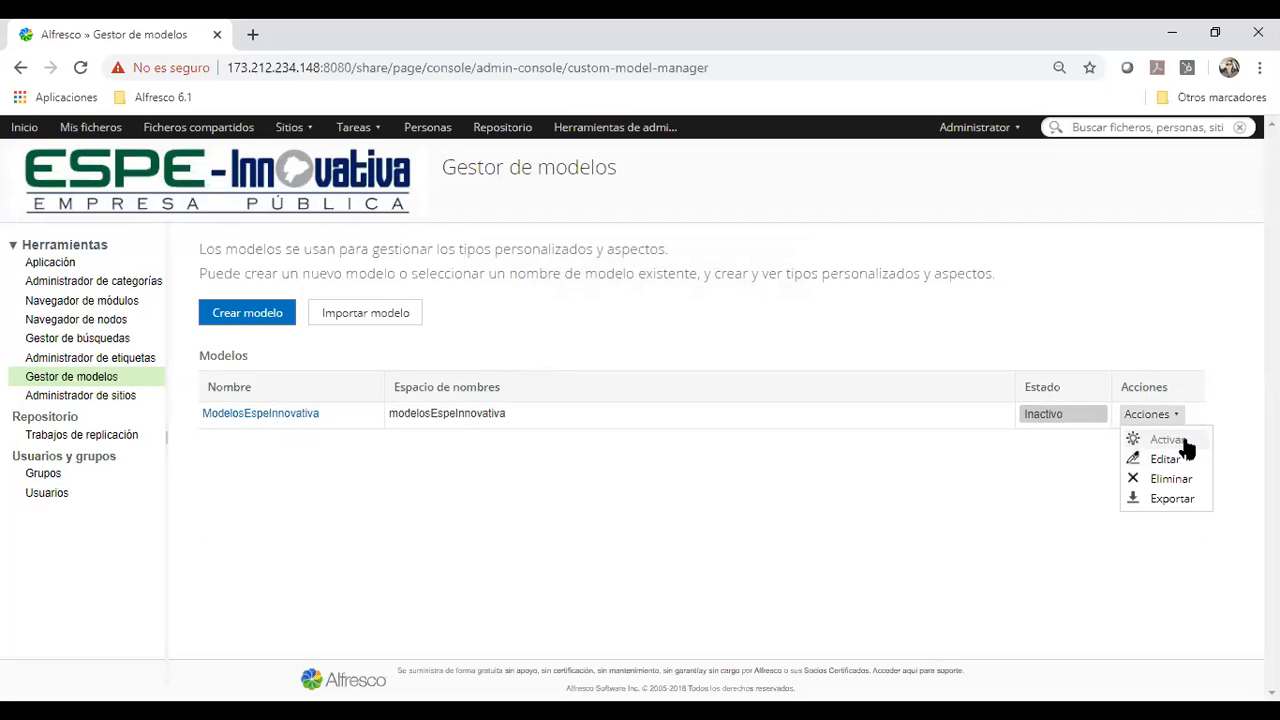
{"action": "left_click", "coordinate": [670, 536]}
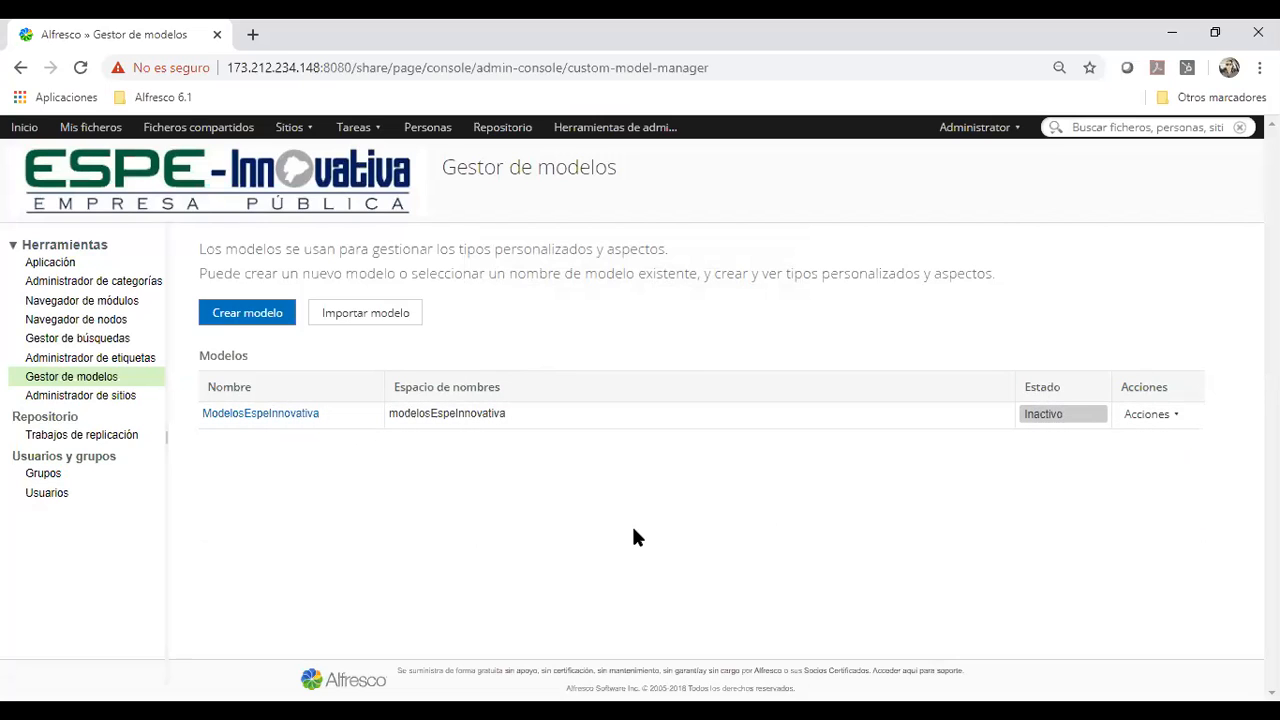
{"action": "left_click", "coordinate": [287, 418]}
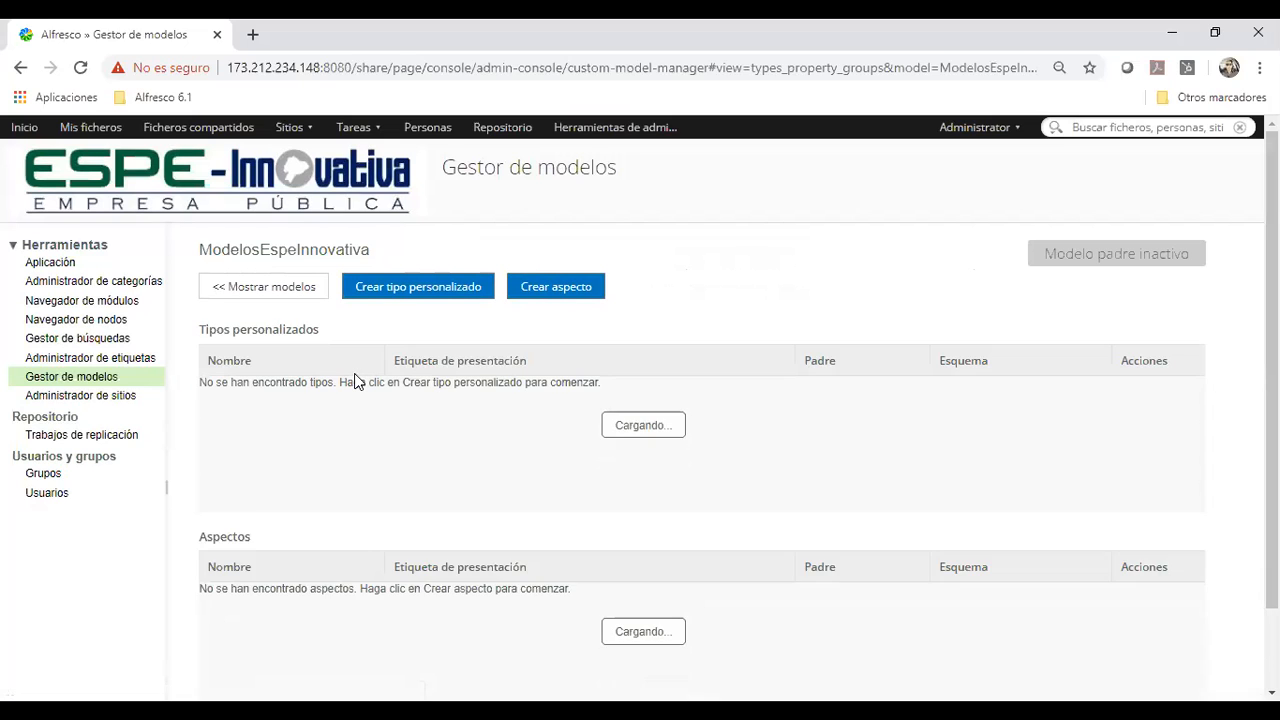
Open the TIPOS DOCUMENTALES.xlsx workbook from the ESPE folder in Excel and dismiss the Office activation wizard
{"action": "left_click", "coordinate": [474, 710]}
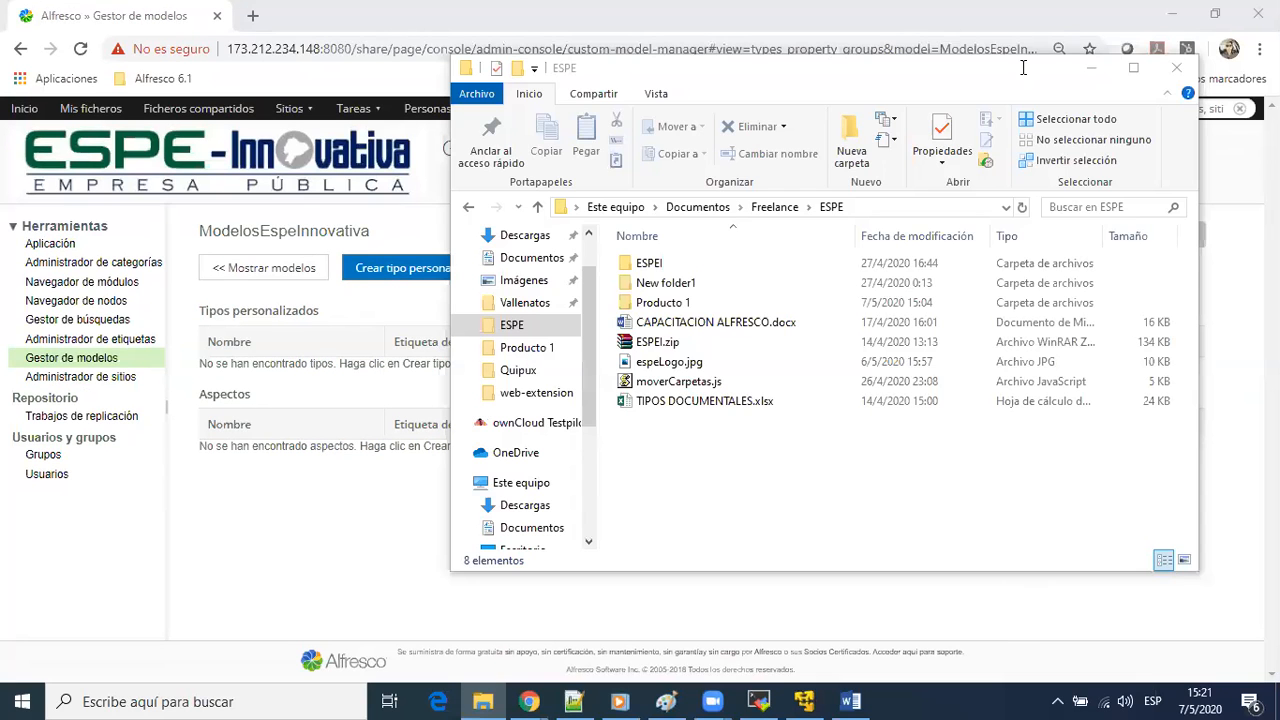
{"action": "left_click", "coordinate": [1083, 75]}
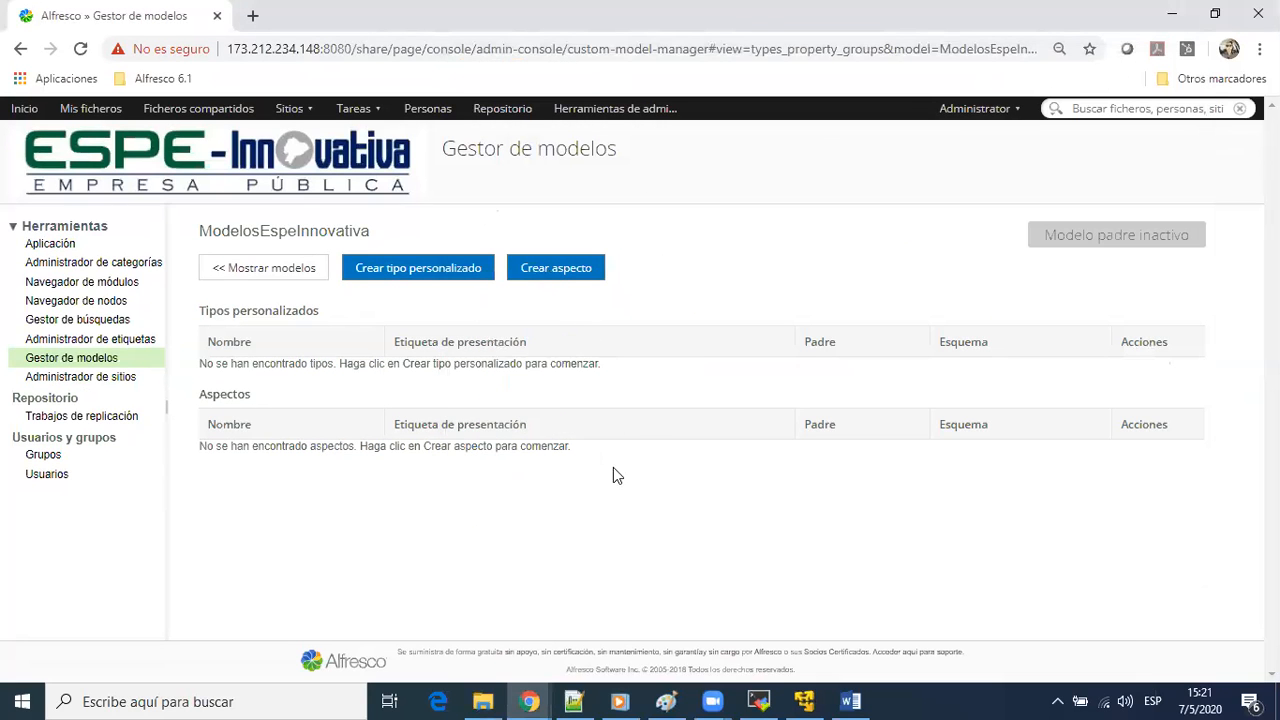
{"action": "key", "text": "alt+Tab"}
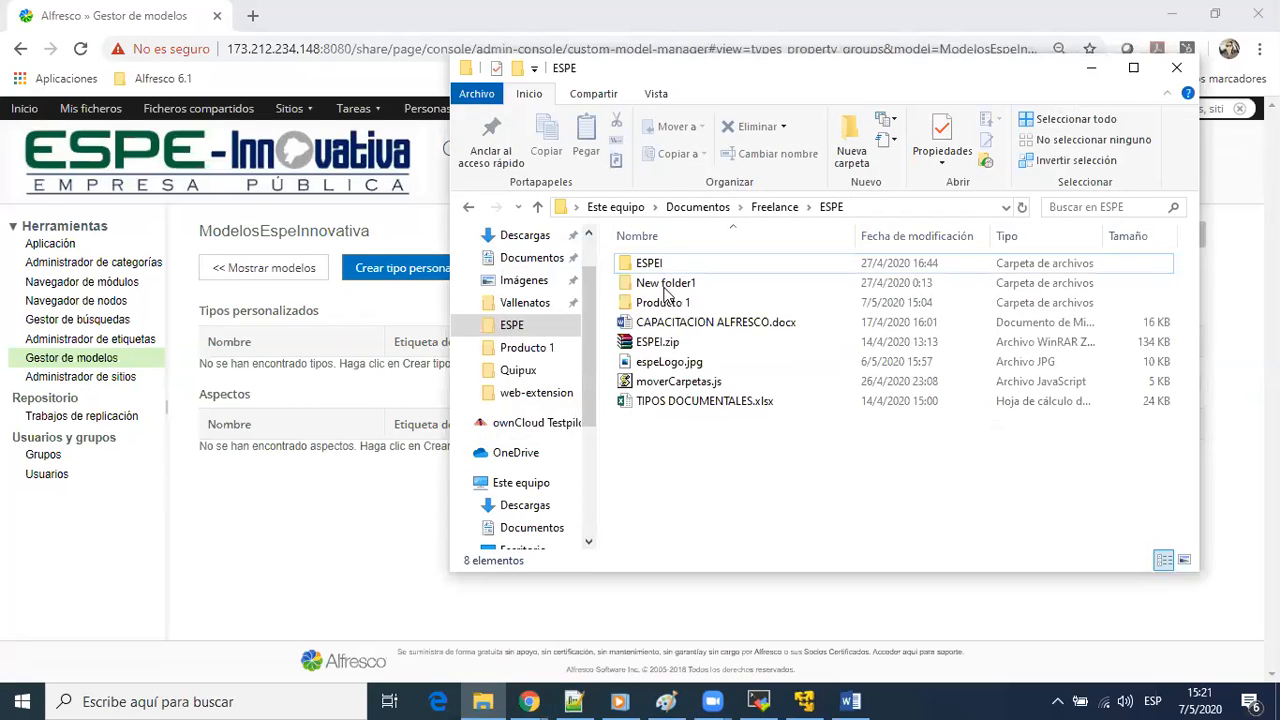
{"action": "left_click", "coordinate": [684, 402]}
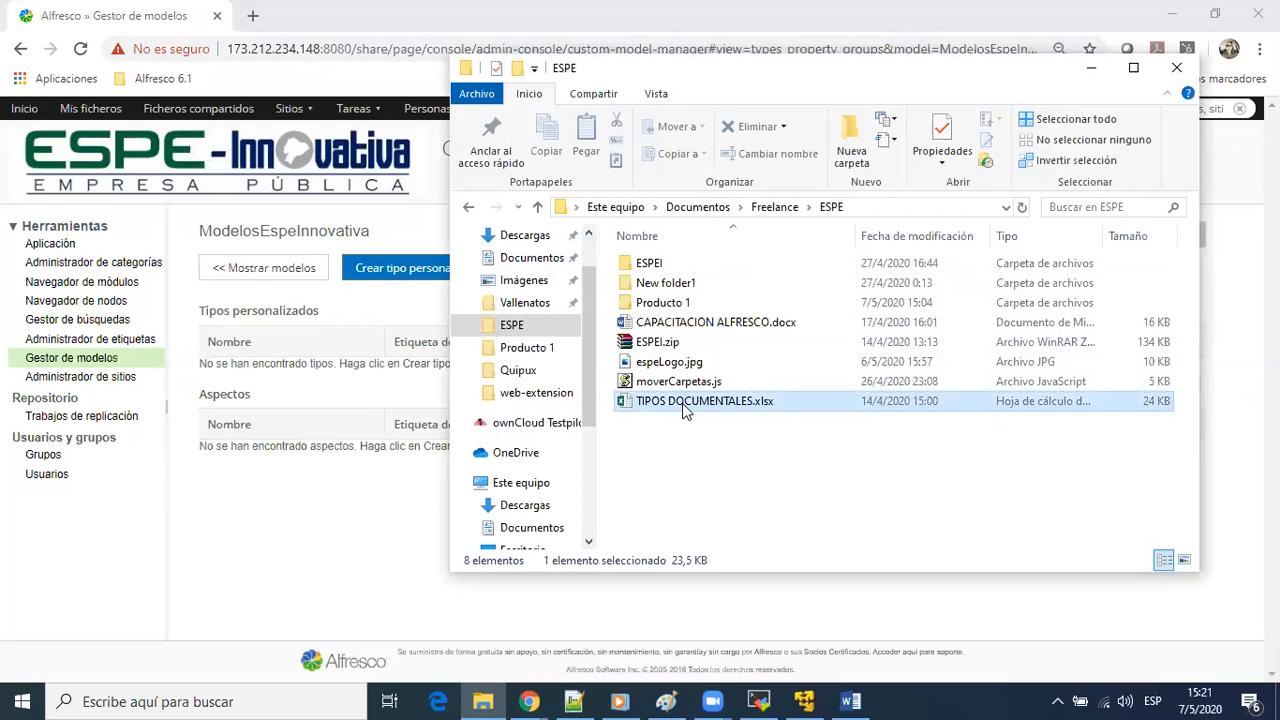
{"action": "double_click", "coordinate": [716, 404]}
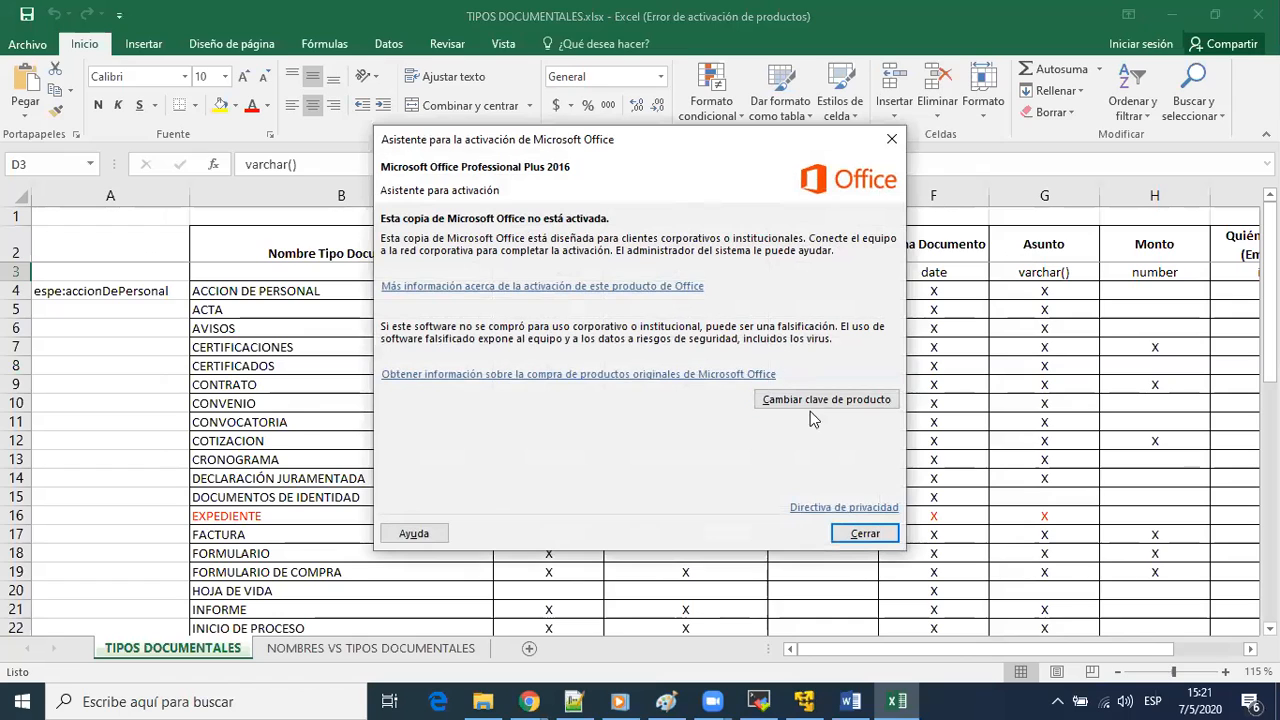
{"action": "left_click", "coordinate": [862, 533]}
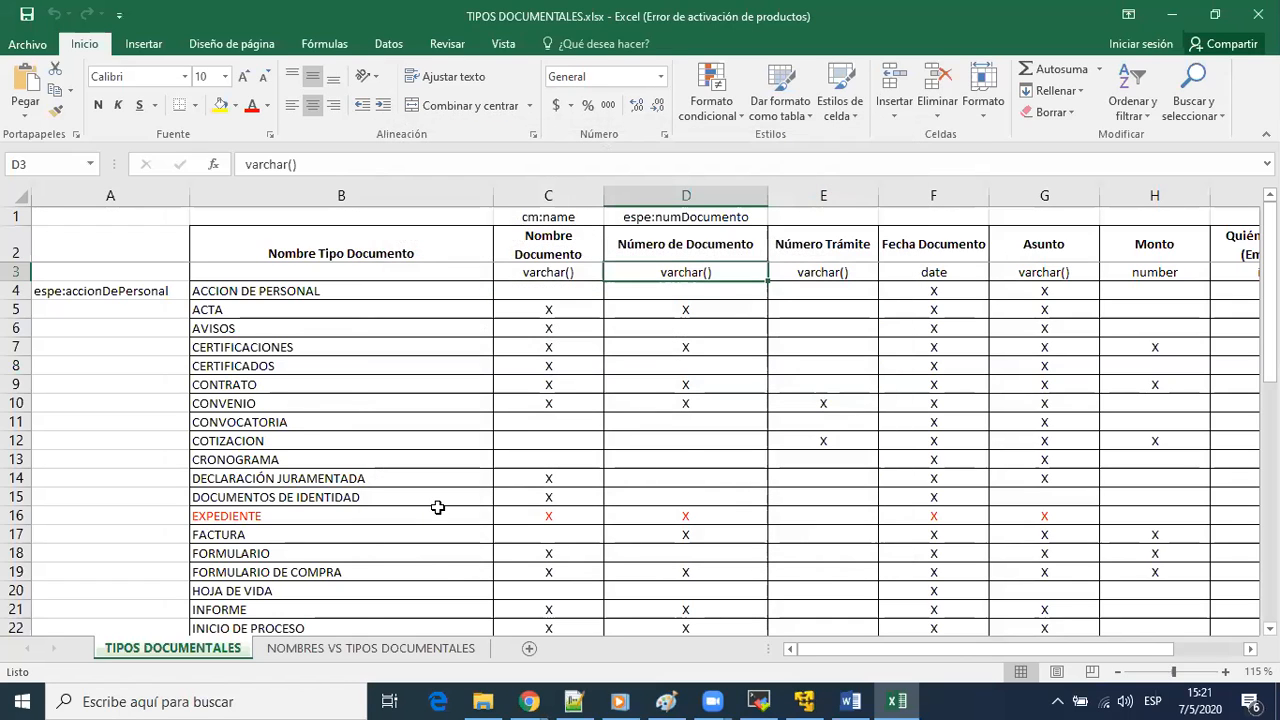
Review the list of document types in the workbook and the fields marked in the ACTA row
{"action": "scroll", "coordinate": [437, 507], "scroll_direction": "down", "scroll_amount": 7}
{"action": "scroll", "coordinate": [430, 508], "scroll_direction": "down", "scroll_amount": 7}
{"action": "scroll", "coordinate": [423, 508], "scroll_direction": "up", "scroll_amount": 14}
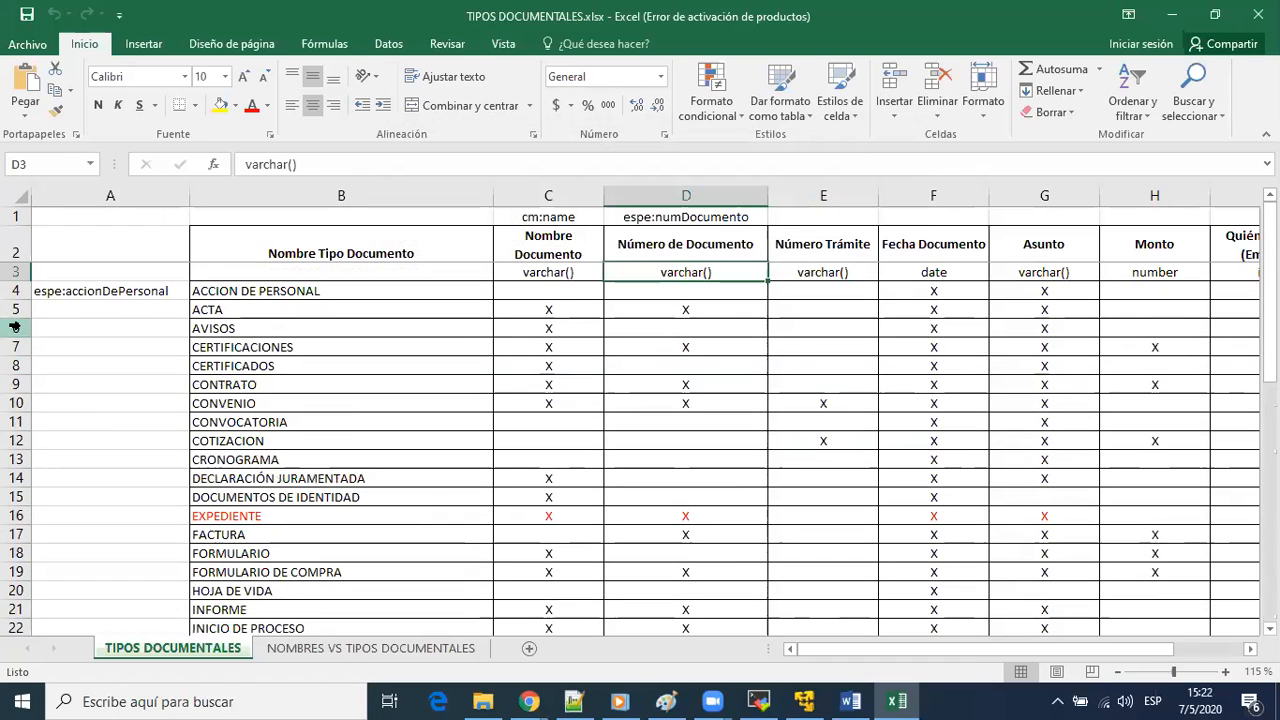
{"action": "left_click", "coordinate": [15, 310]}
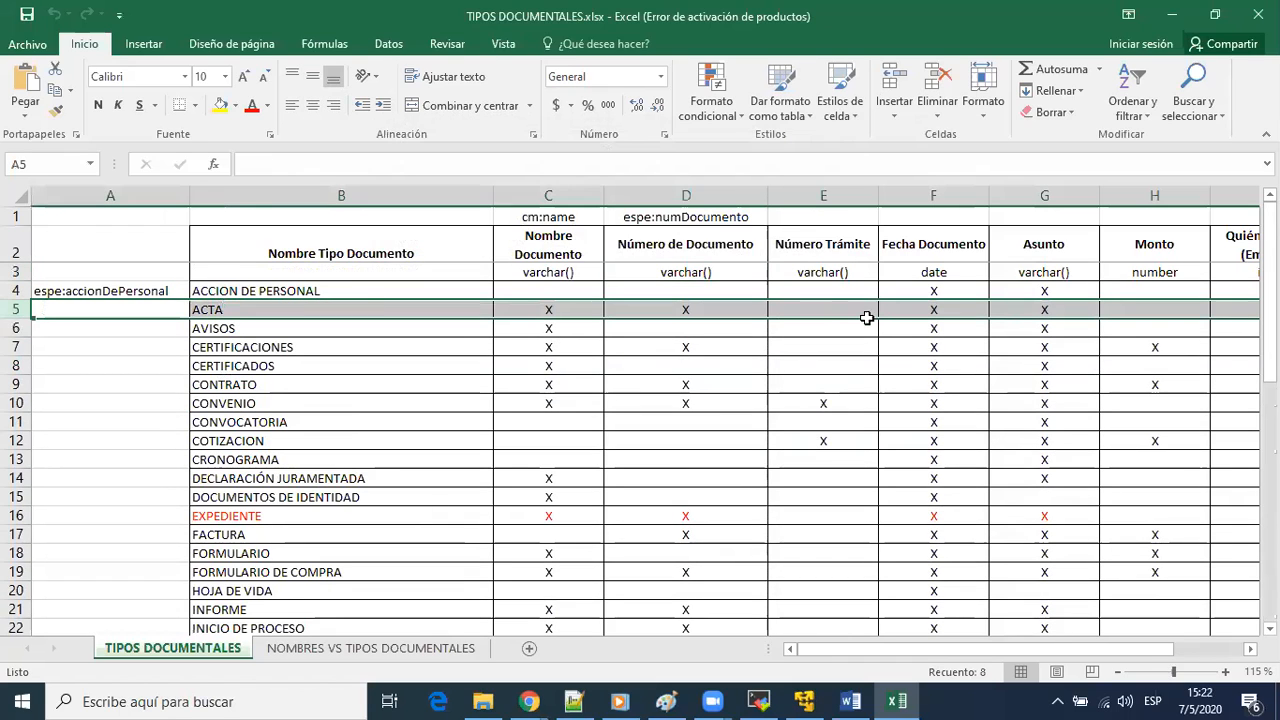
{"action": "left_click_drag", "start_coordinate": [950, 655], "coordinate": [774, 606]}
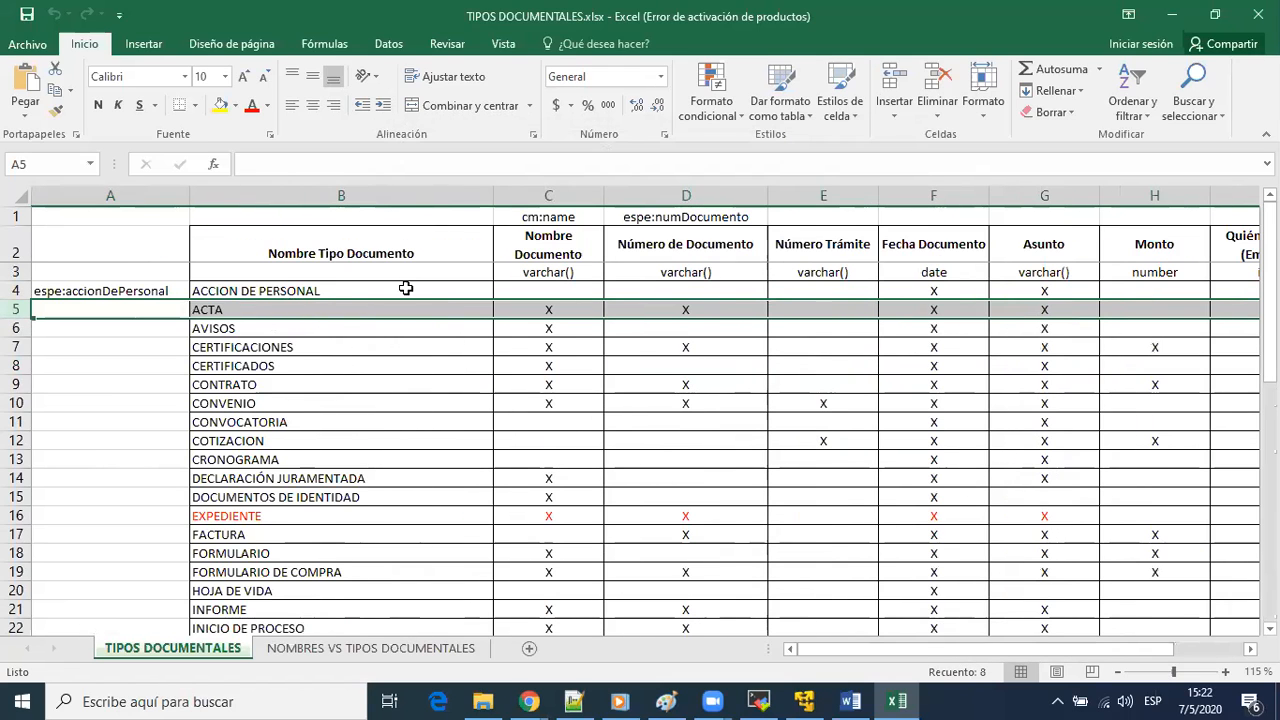
Switch back to the Alfresco model manager in Chrome and start a custom type named acta
{"action": "key", "text": "alt+Tab"}
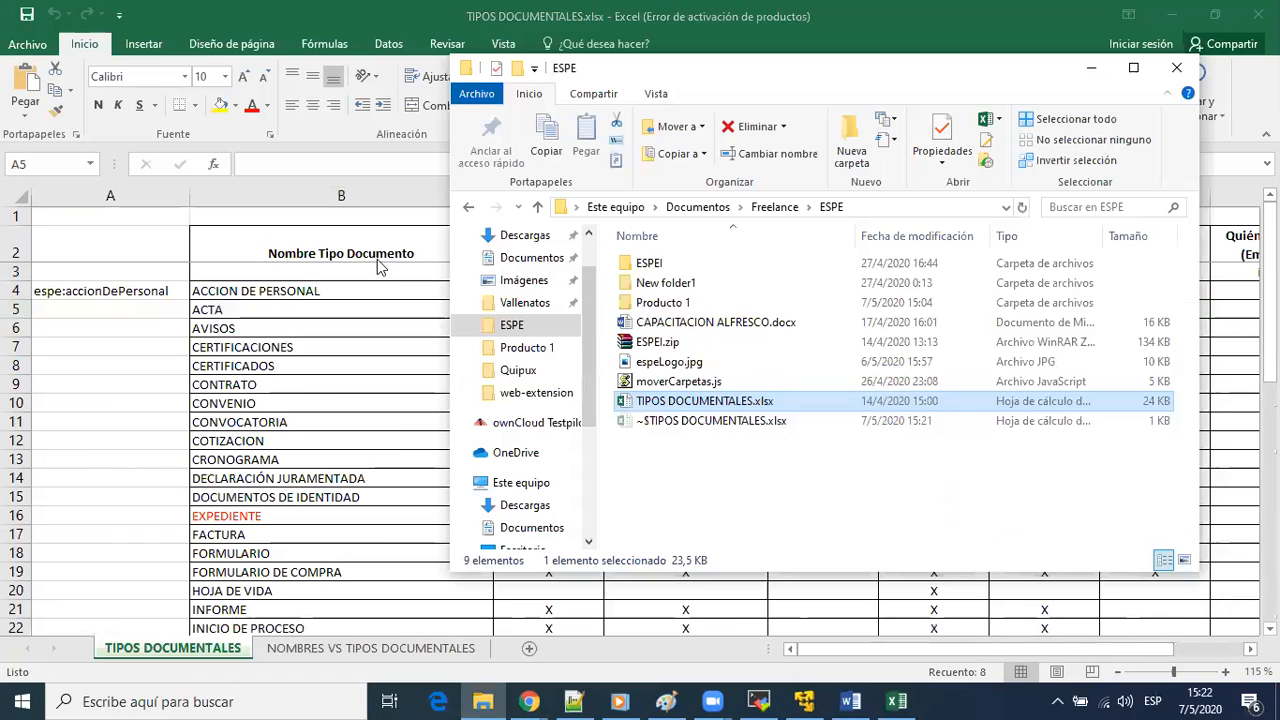
{"action": "key", "text": "alt+Tab"}
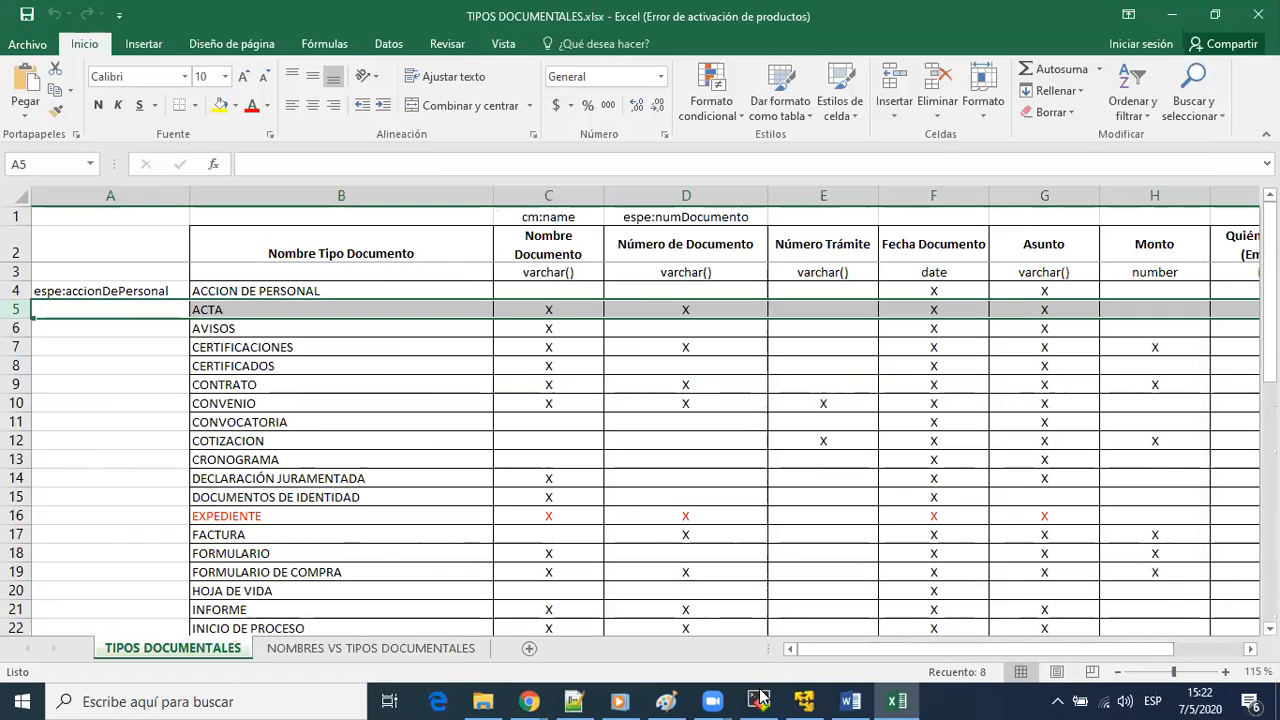
{"action": "mouse_move", "coordinate": [530, 701]}
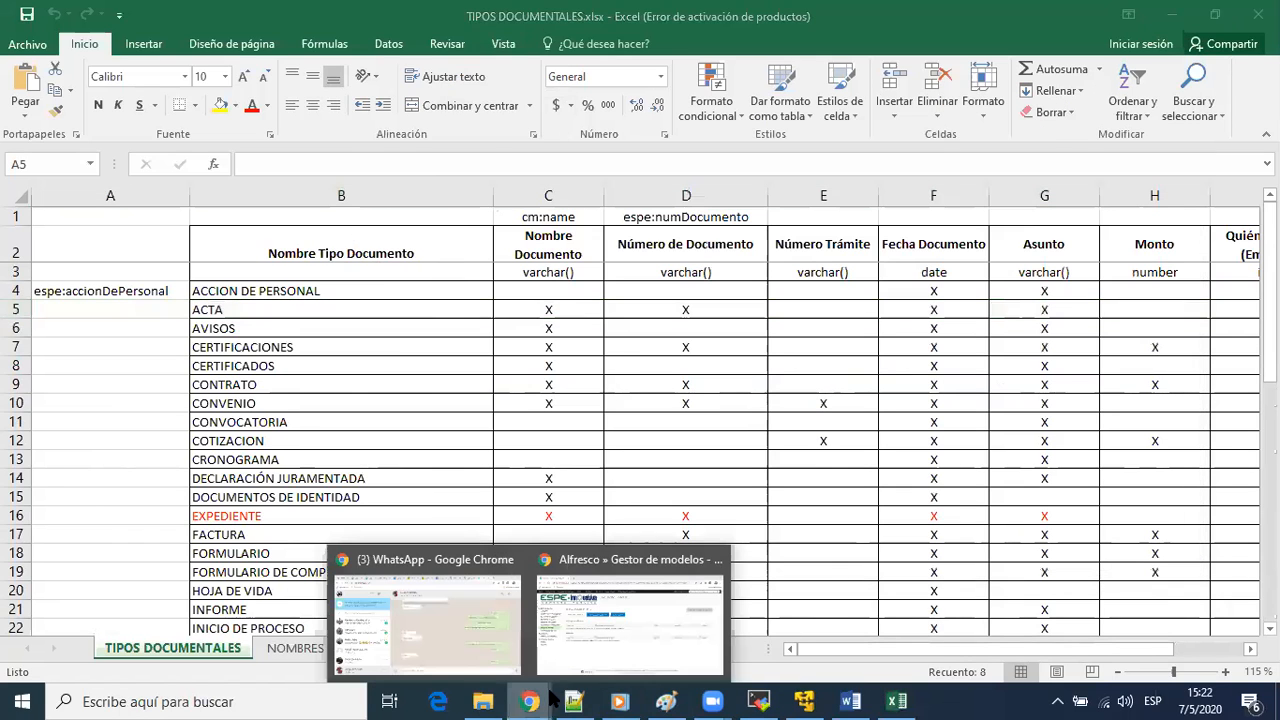
{"action": "left_click", "coordinate": [600, 658]}
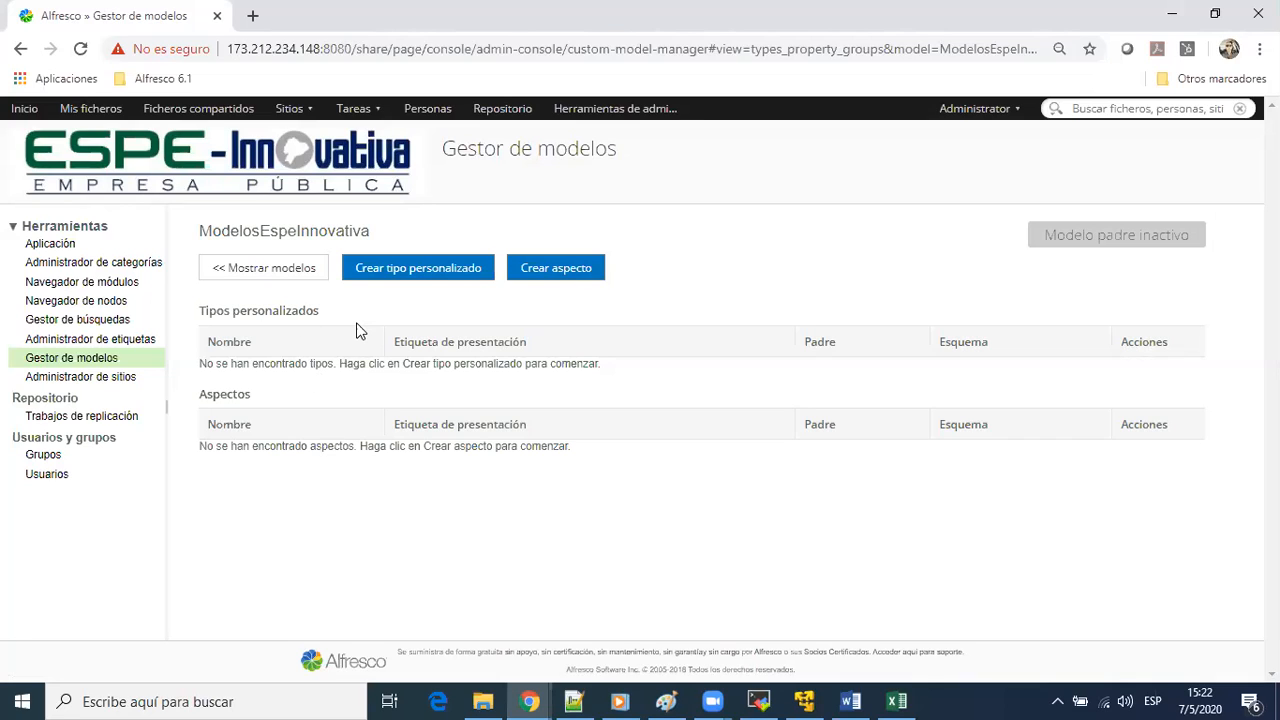
{"action": "left_click", "coordinate": [420, 268]}
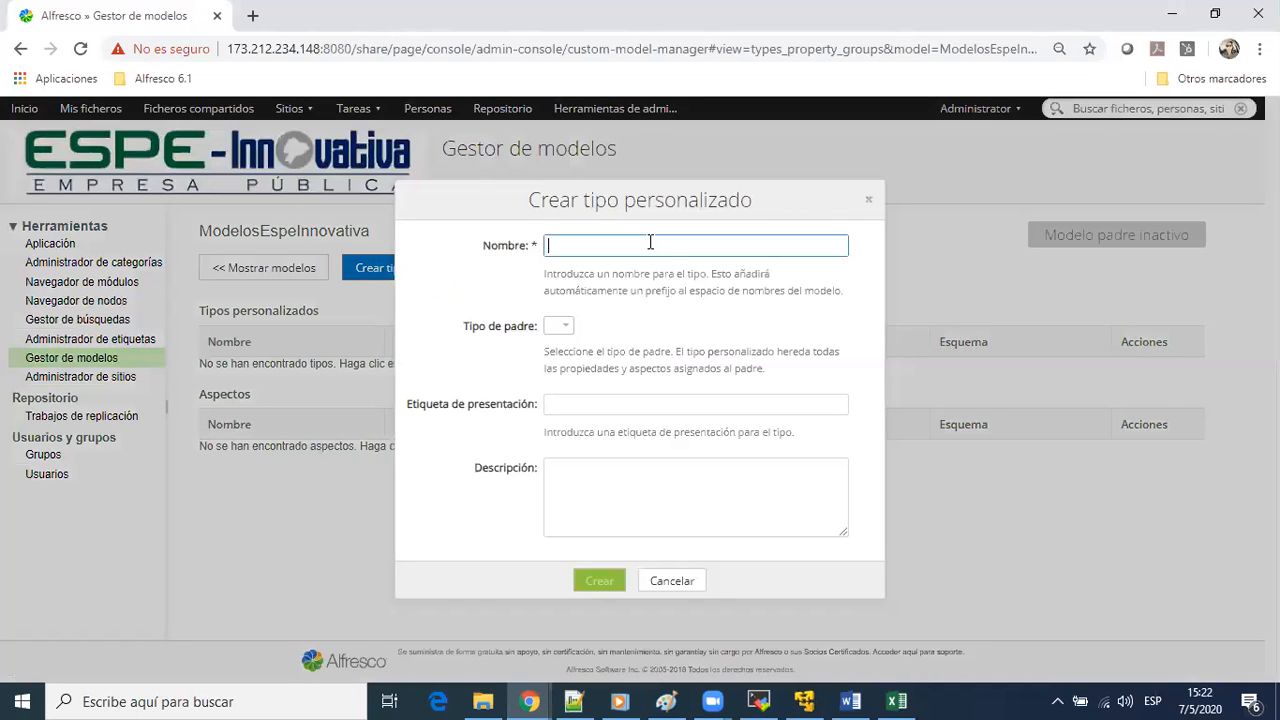
{"action": "left_click", "coordinate": [649, 242]}
{"action": "type", "text": "A"}
{"action": "key", "text": "BackSpace"}
{"action": "type", "text": "acta"}
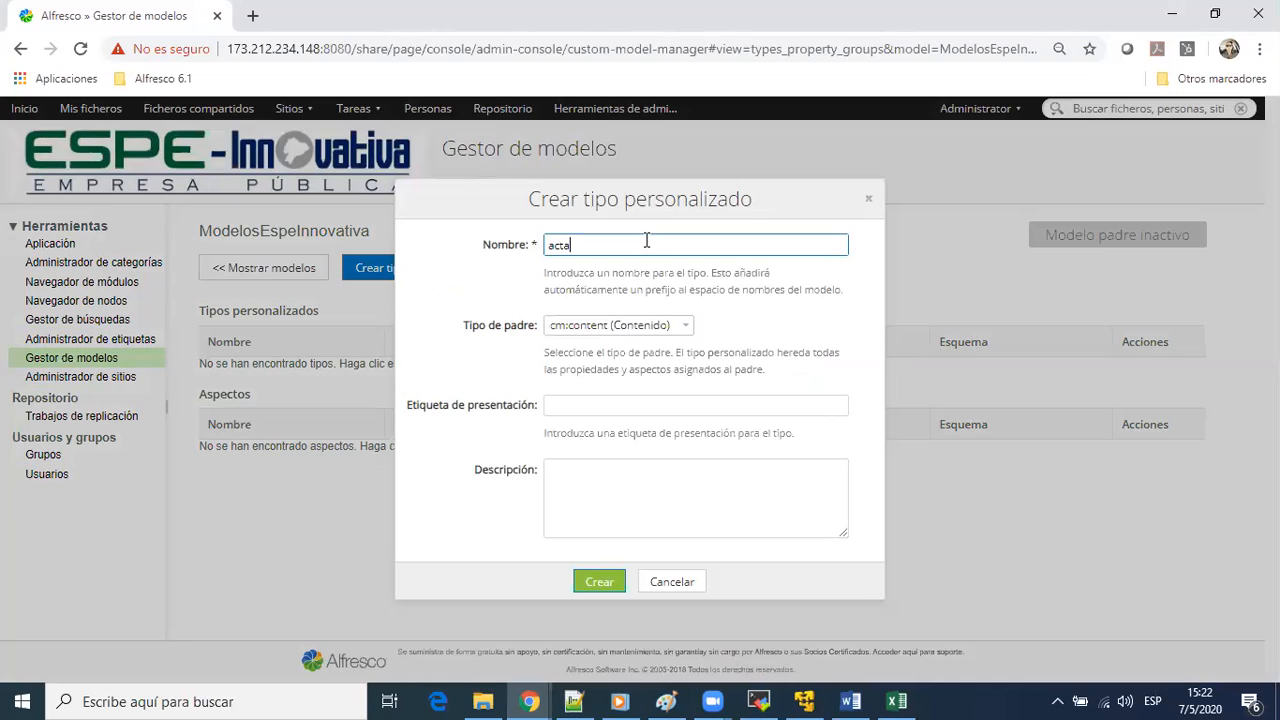
Check the available parent types, keep cm:content (Contenido), and set the presentation label to Acta
{"action": "left_click", "coordinate": [687, 326]}
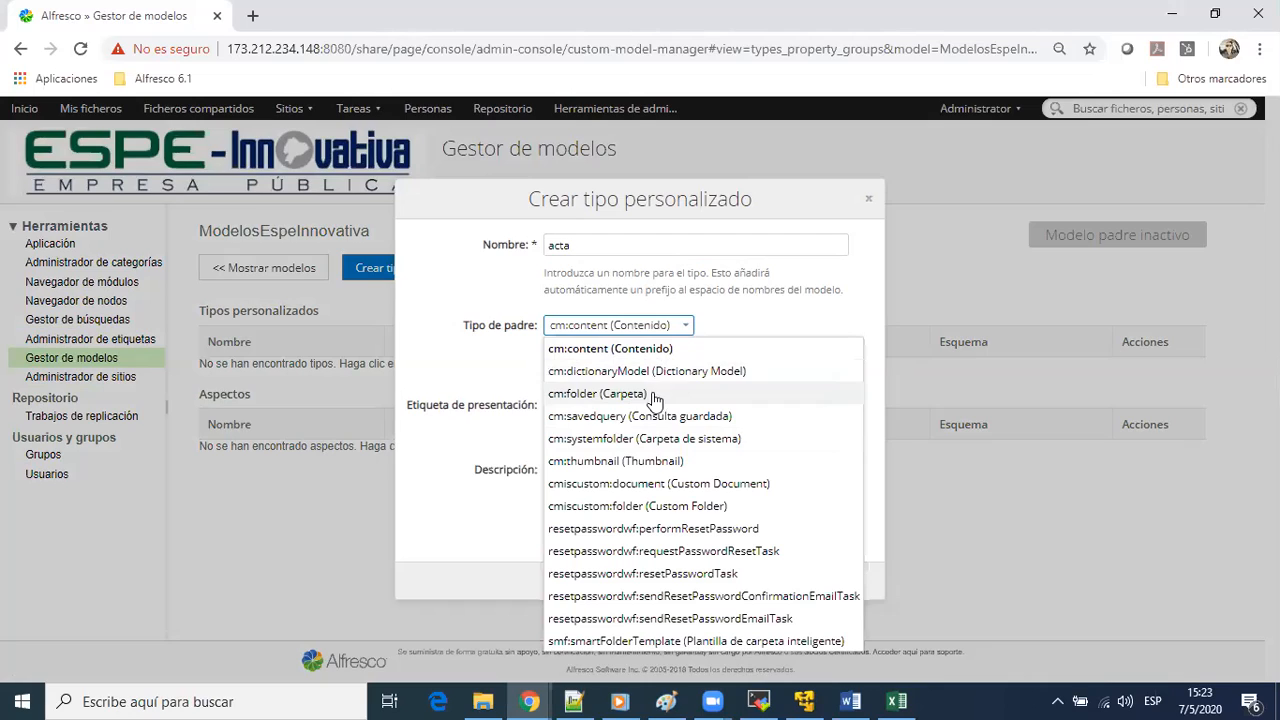
{"action": "left_click", "coordinate": [796, 298]}
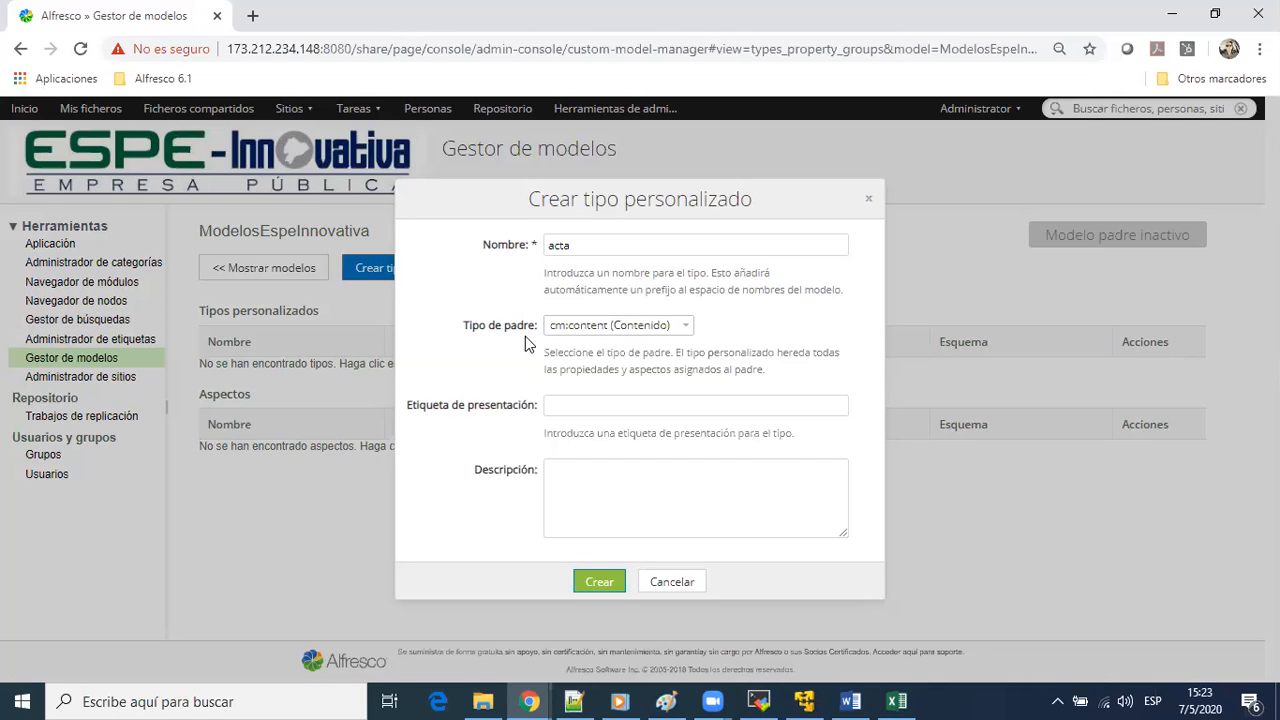
{"action": "left_click", "coordinate": [628, 400]}
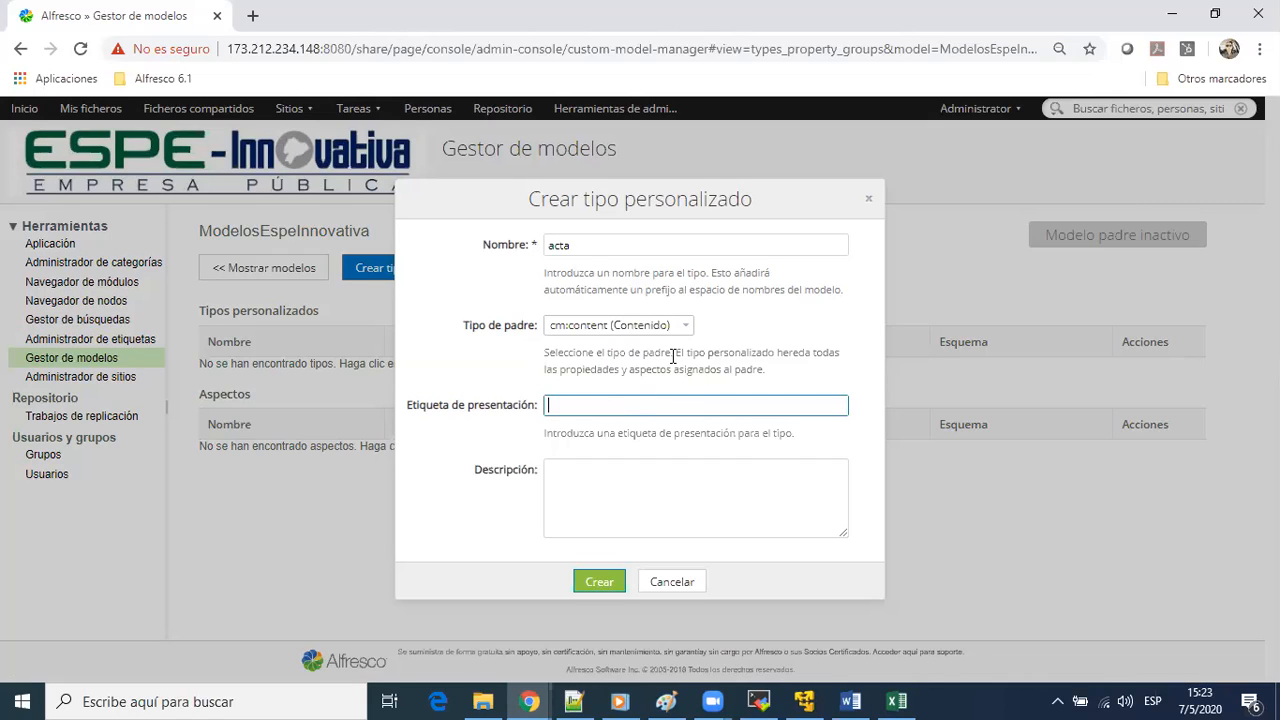
{"action": "type", "text": "Acta"}
{"action": "key", "text": "Tab"}
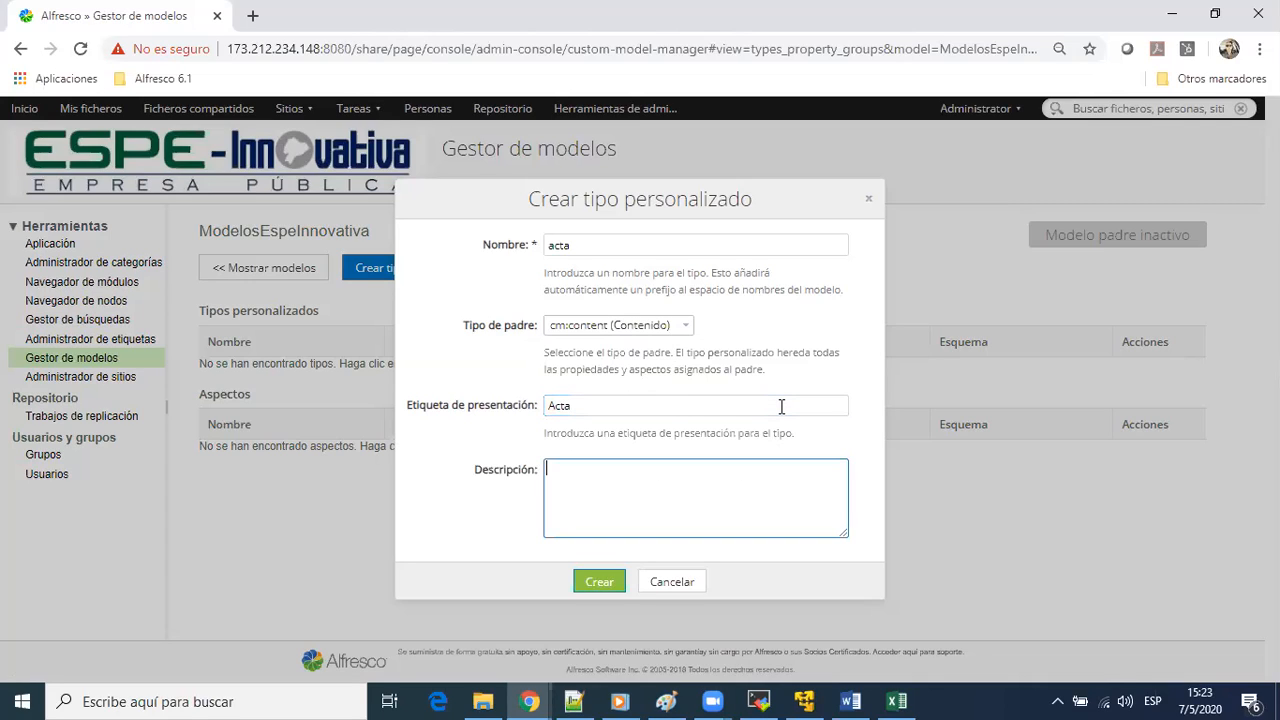
Enter Actas de ESPE Innovativa as the type's description and create the type
{"action": "type", "text": "Actas de Es"}
{"action": "key", "text": "BackSpace"}
{"action": "type", "text": "SPE Innovativa"}
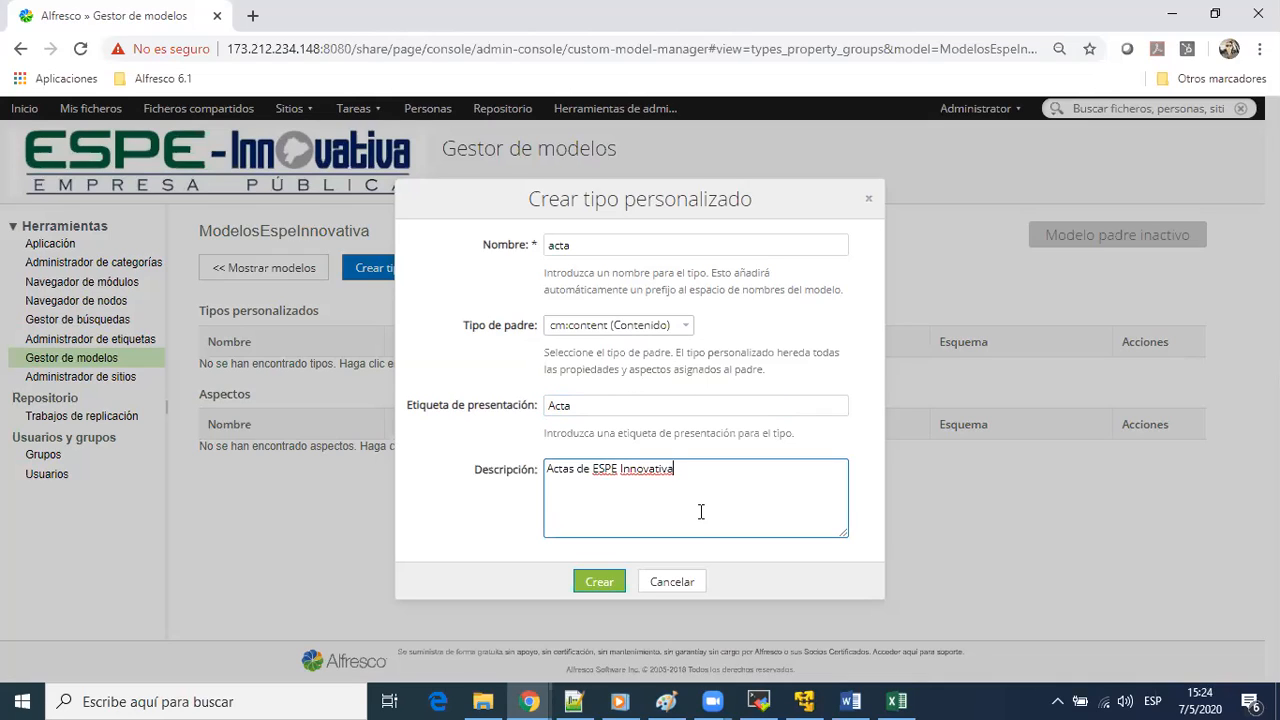
{"action": "left_click", "coordinate": [620, 584]}
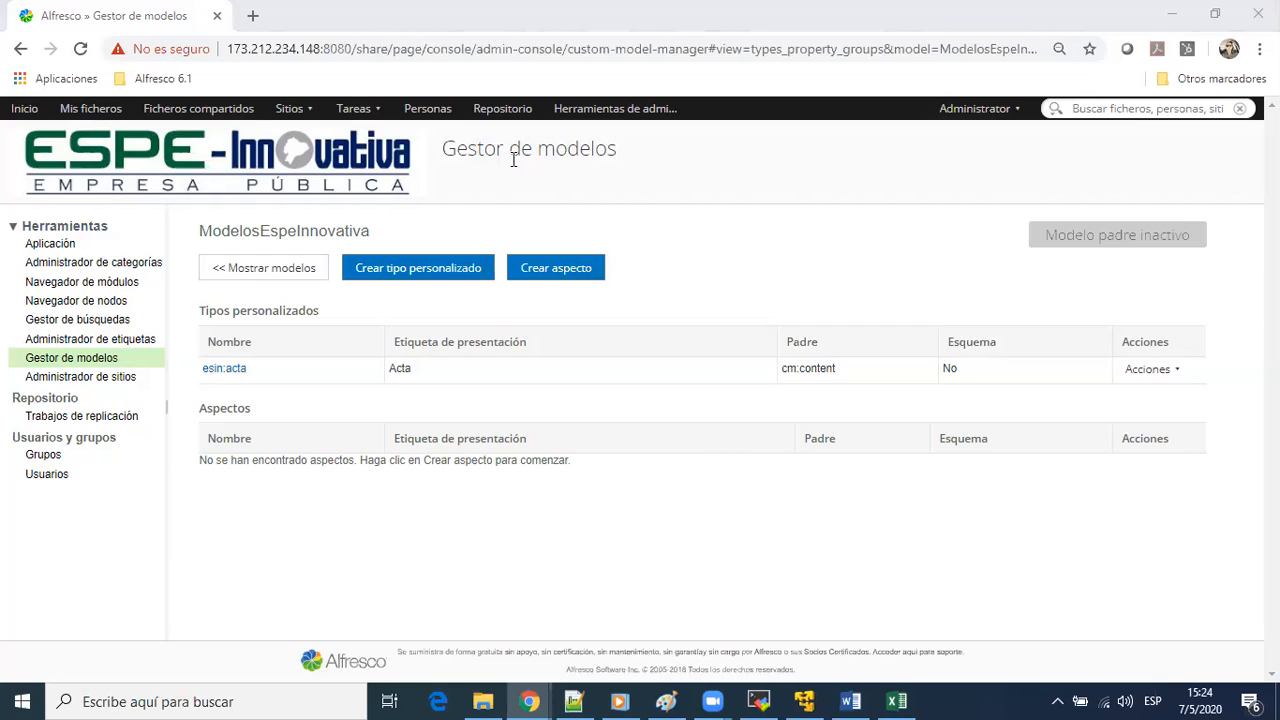
Start another custom type named contrato, keeping cm:content as its parent, with the presentation label Contrato
{"action": "left_click", "coordinate": [398, 278]}
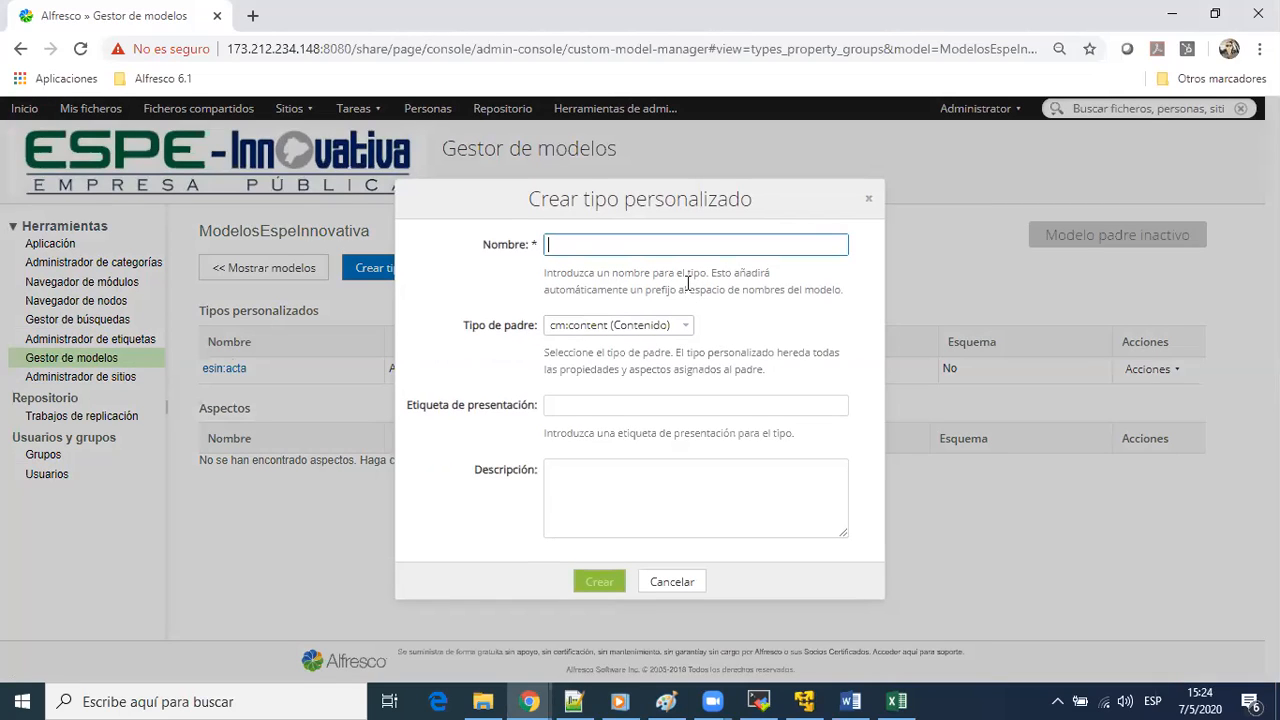
{"action": "type", "text": "contrato"}
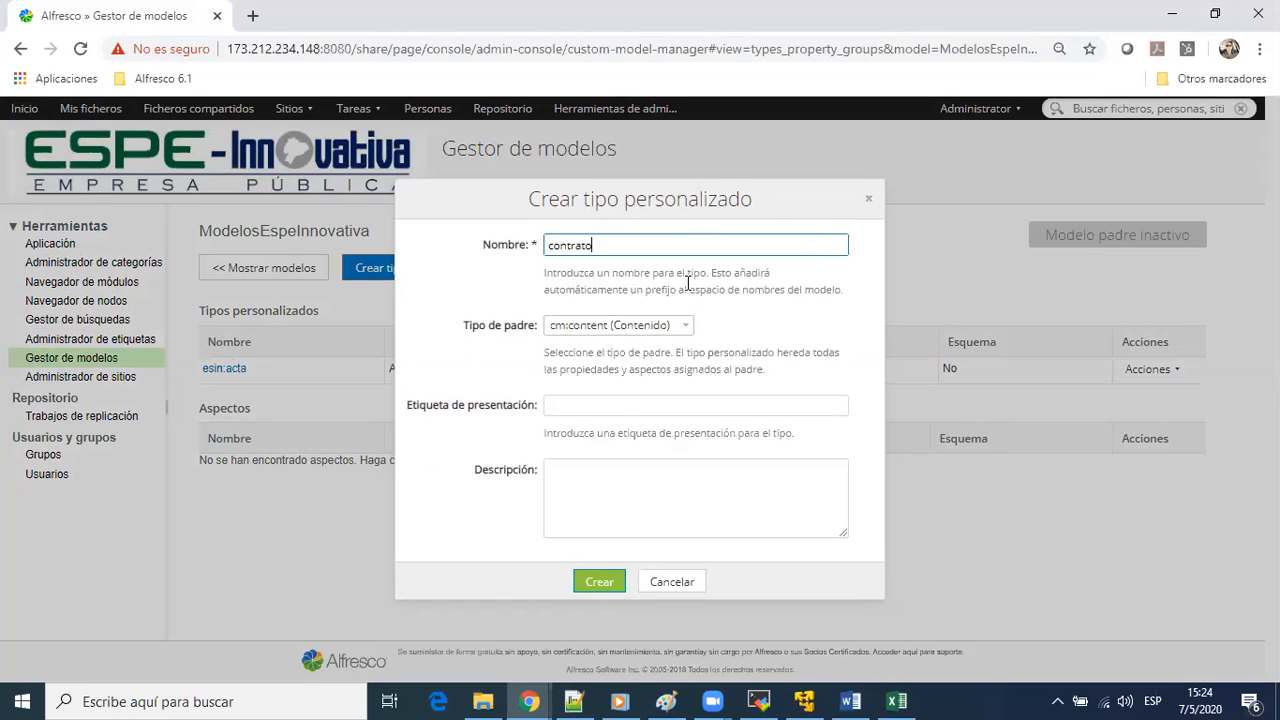
{"action": "key", "text": "Tab"}
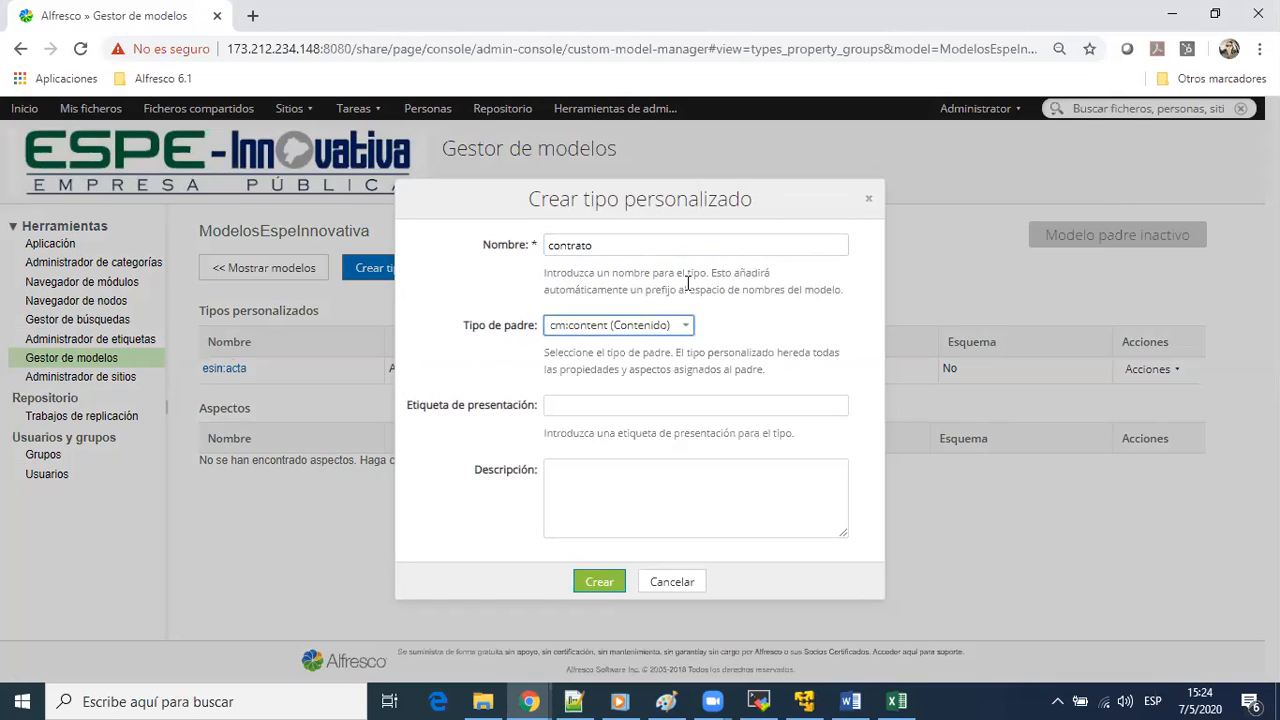
{"action": "left_click", "coordinate": [628, 395]}
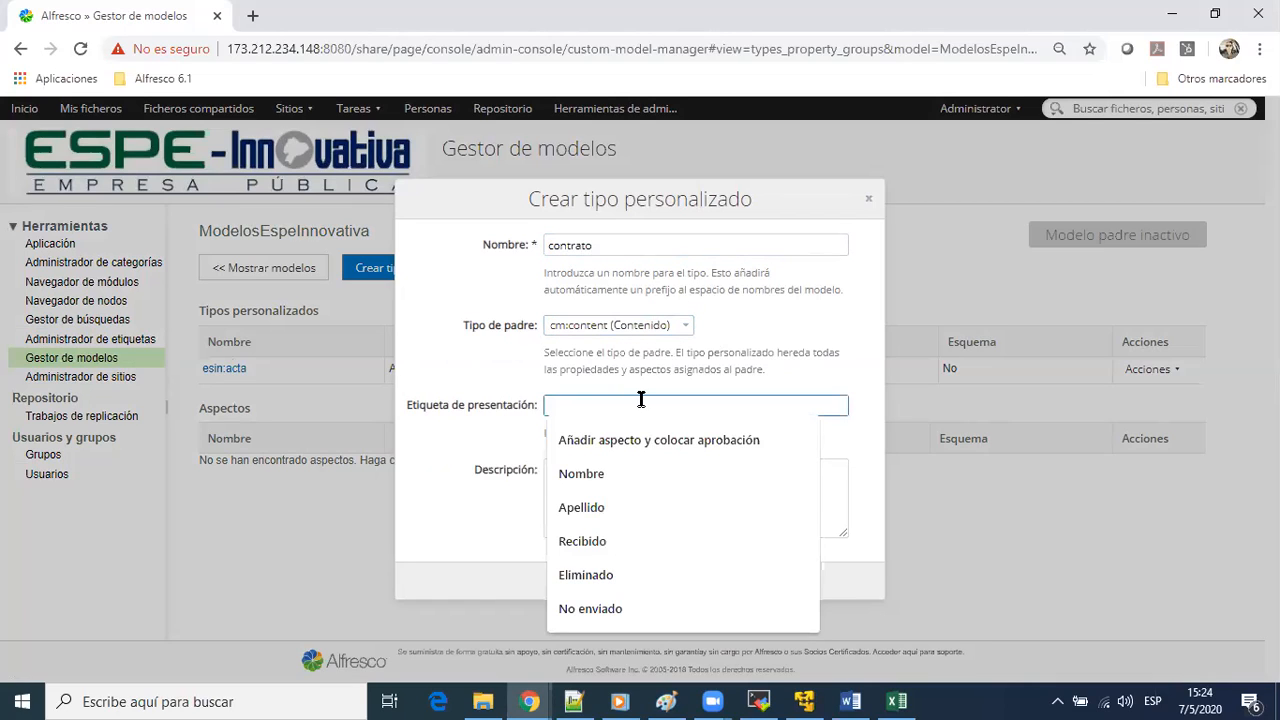
{"action": "type", "text": "Contrato"}
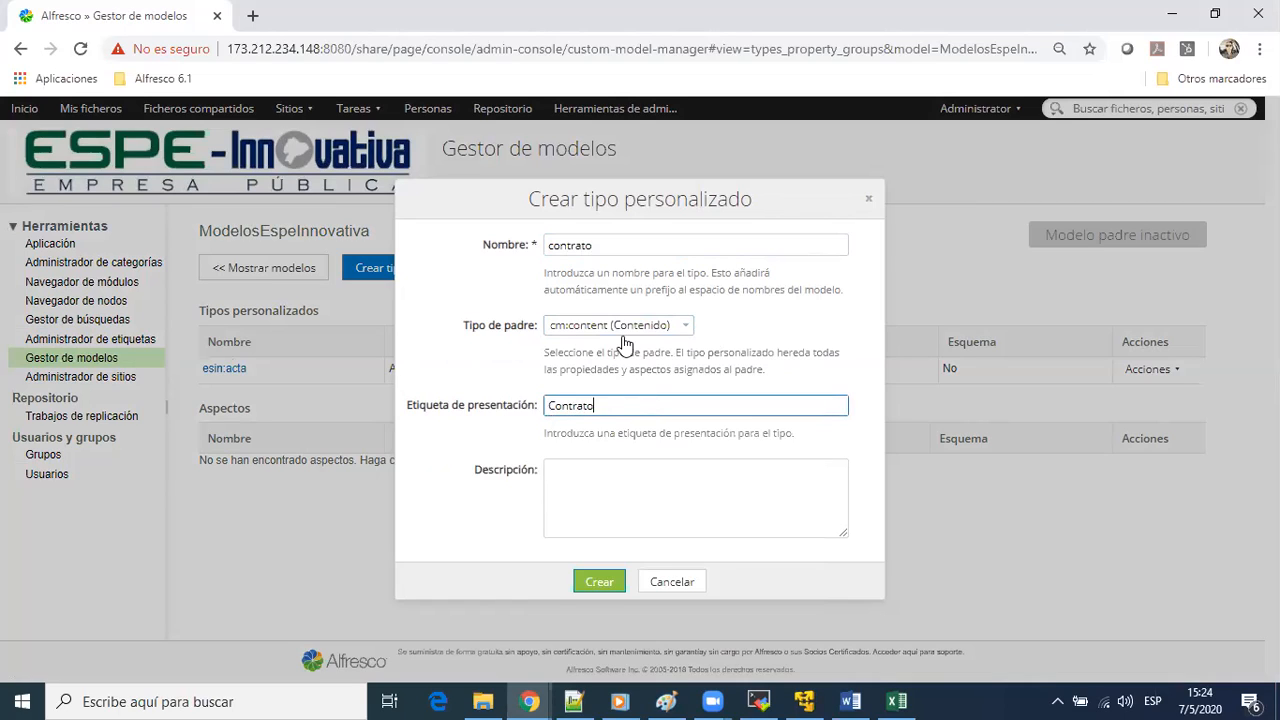
Describe the contrato type as Contratos de ESPE Innovativa and create it
{"action": "left_click", "coordinate": [596, 495]}
{"action": "type", "text": "Contratos de ESPE Innovativa"}
{"action": "left_click", "coordinate": [583, 583]}
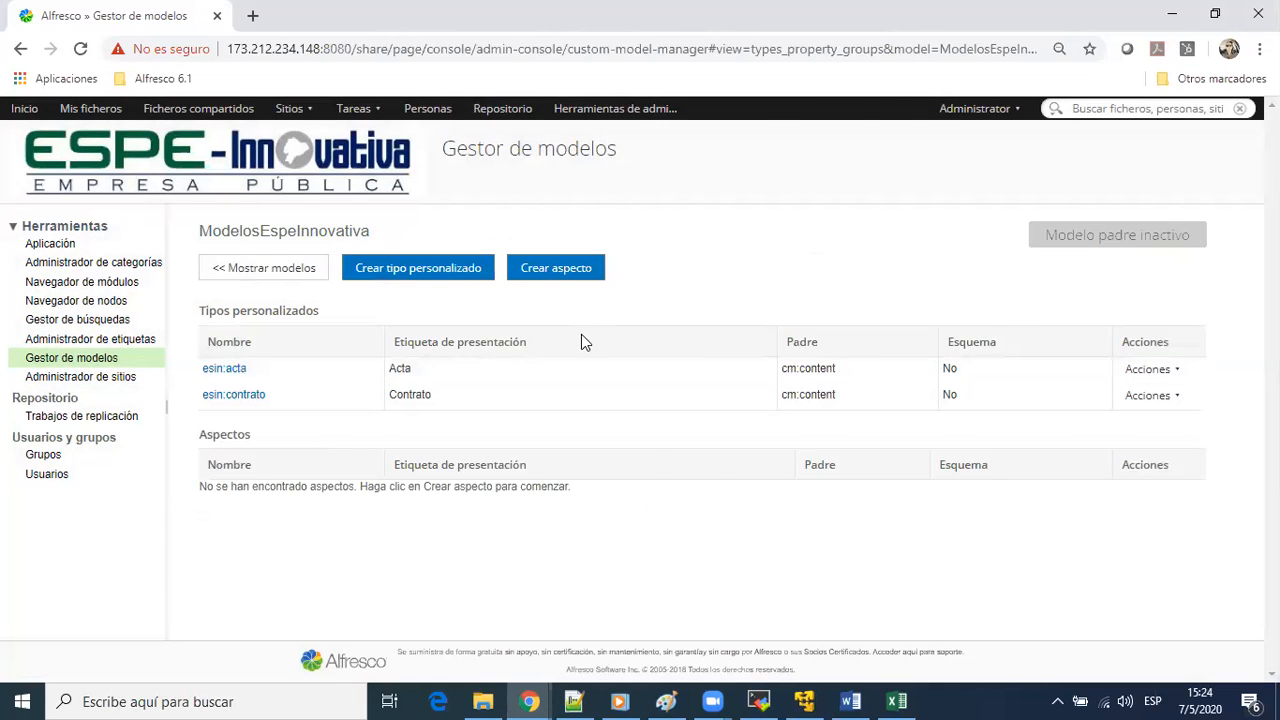
Switch to the TIPOS DOCUMENTALES workbook in Excel and look through the document types down to the end of the list
{"action": "key", "text": "alt+Tab"}
{"action": "key", "text": "alt+Tab"}
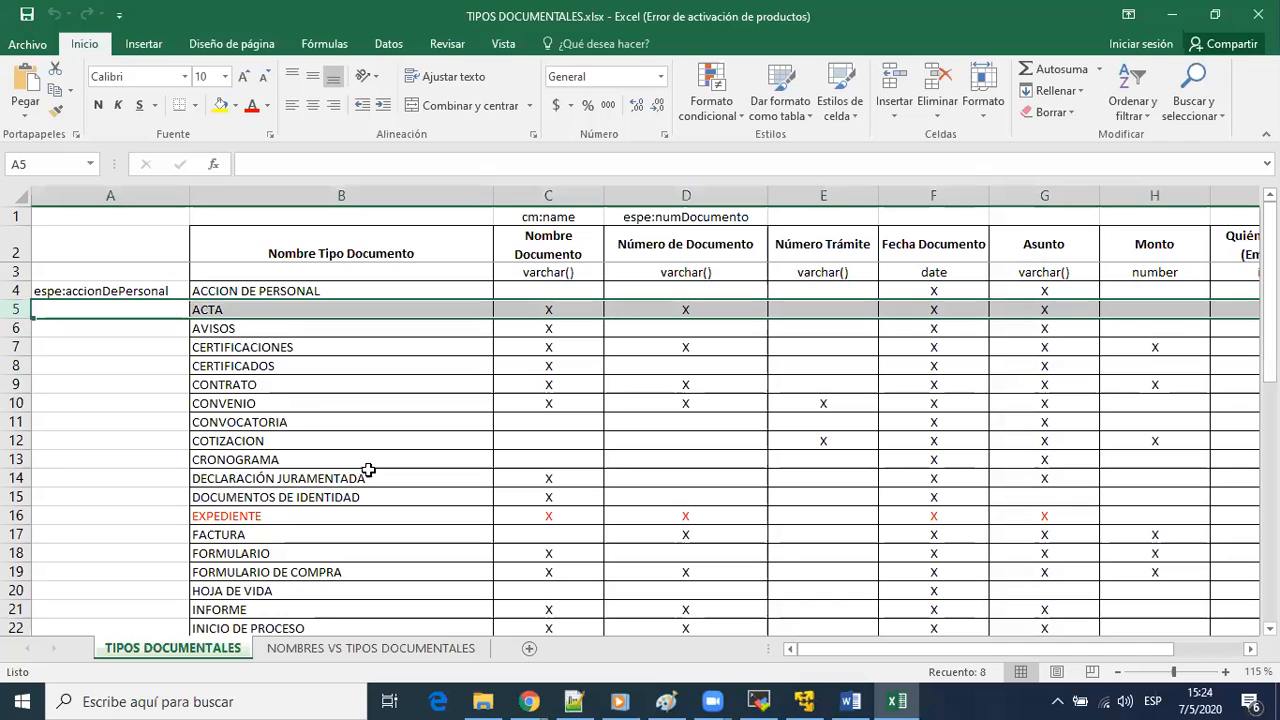
{"action": "scroll", "coordinate": [370, 474], "scroll_direction": "down", "scroll_amount": 8}
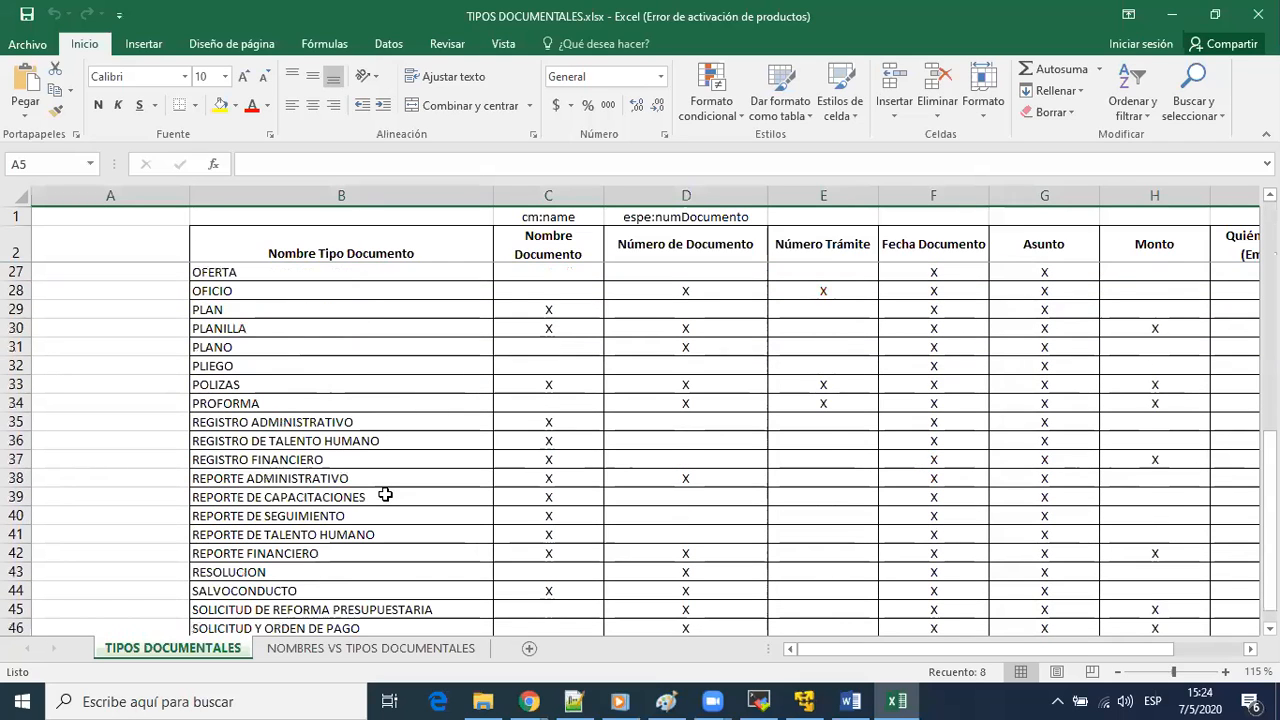
{"action": "scroll", "coordinate": [385, 494], "scroll_direction": "down", "scroll_amount": 8}
{"action": "scroll", "coordinate": [387, 490], "scroll_direction": "up", "scroll_amount": 6}
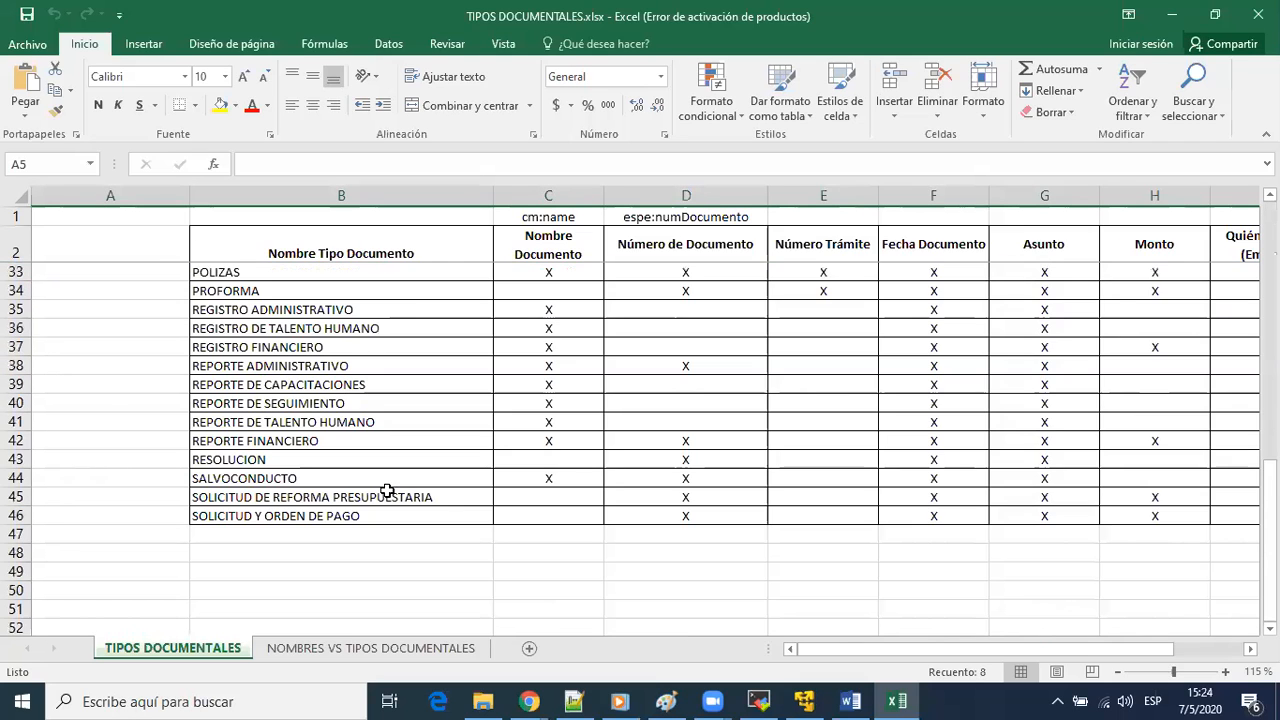
{"action": "scroll", "coordinate": [387, 490], "scroll_direction": "up", "scroll_amount": 2}
{"action": "left_click", "coordinate": [325, 569]}
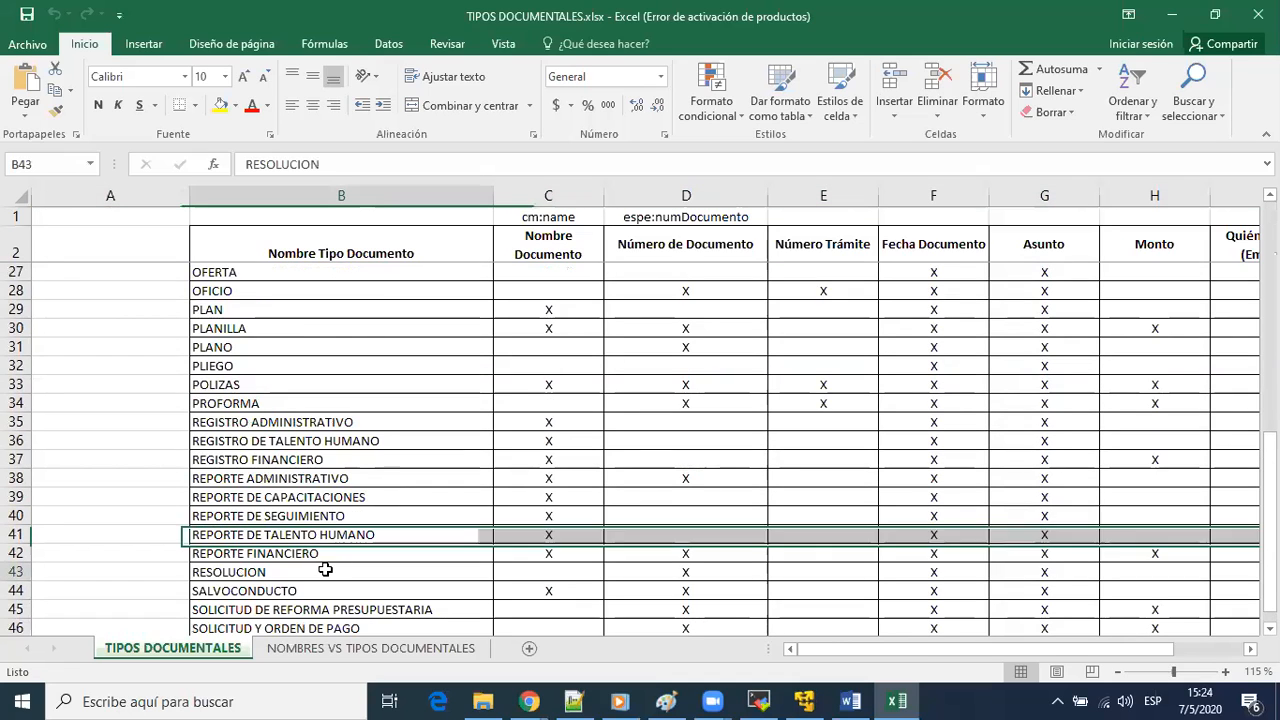
{"action": "scroll", "coordinate": [318, 483], "scroll_direction": "up", "scroll_amount": 3}
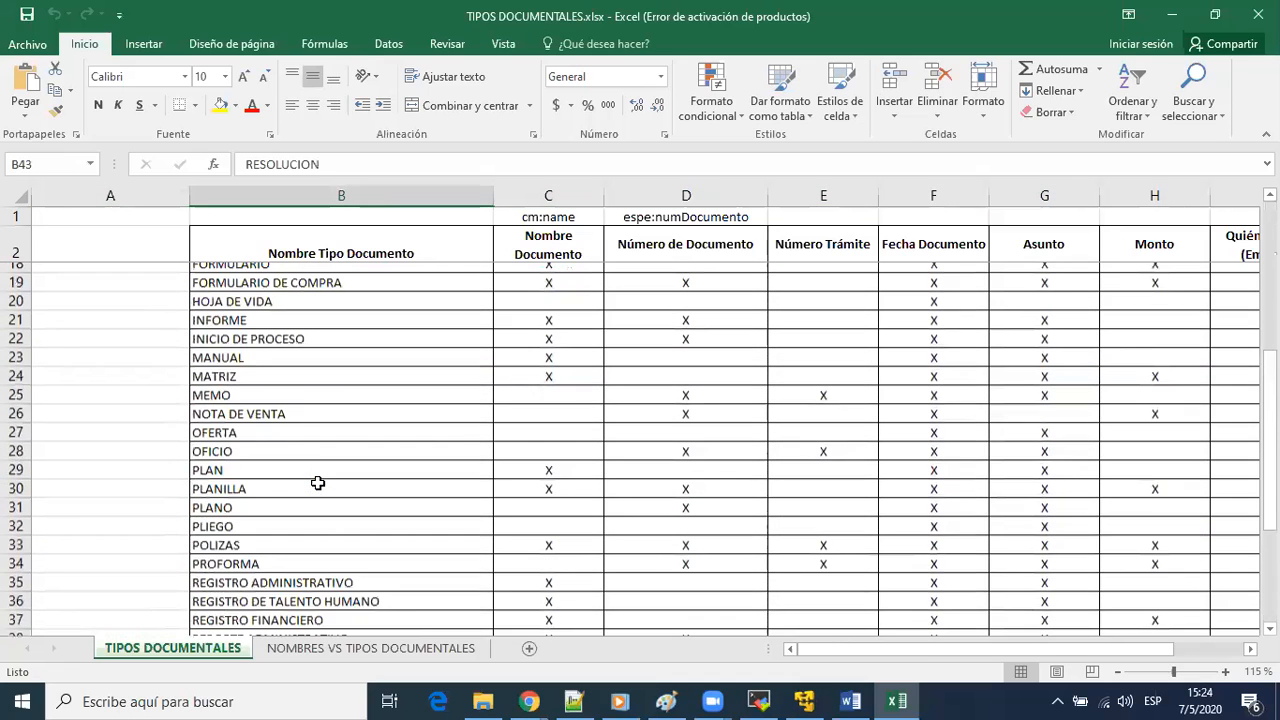
{"action": "scroll", "coordinate": [300, 423], "scroll_direction": "down", "scroll_amount": 6}
{"action": "left_click", "coordinate": [347, 455]}
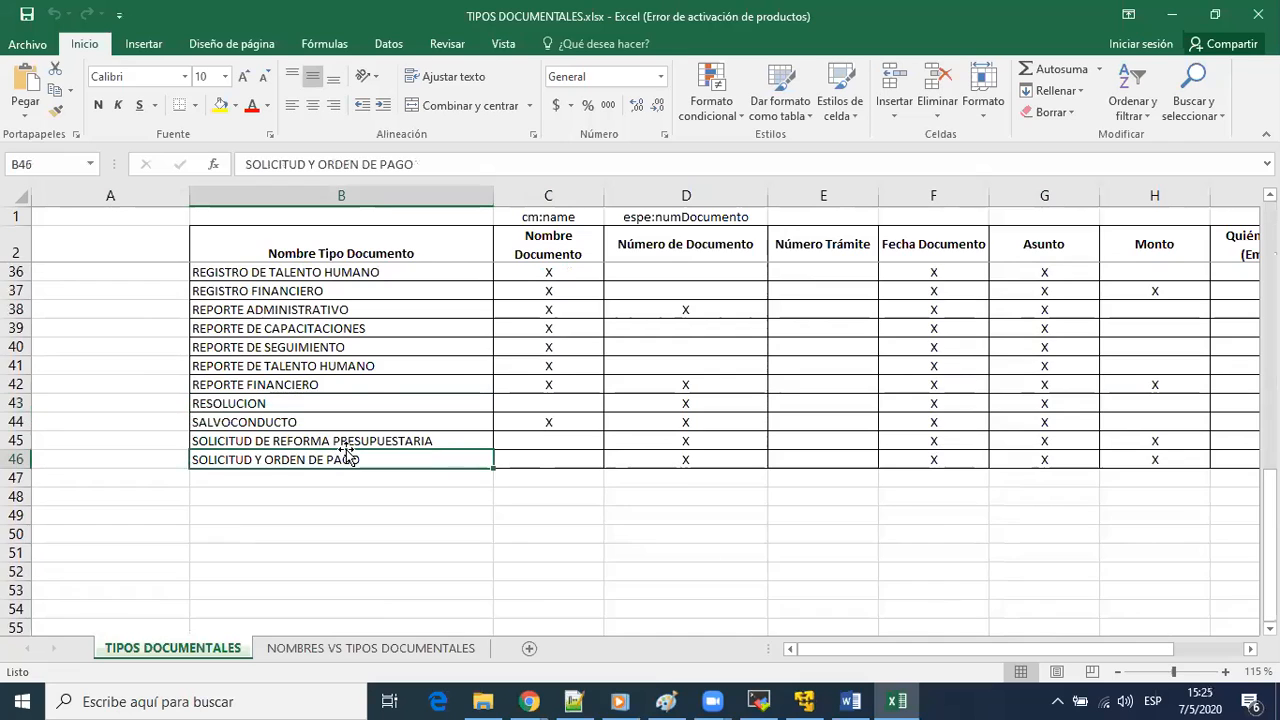
Find the OFICIO document type and select its whole row to examine the fields marked for it
{"action": "scroll", "coordinate": [343, 450], "scroll_direction": "up", "scroll_amount": 5}
{"action": "left_click", "coordinate": [267, 385]}
{"action": "left_click", "coordinate": [296, 403]}
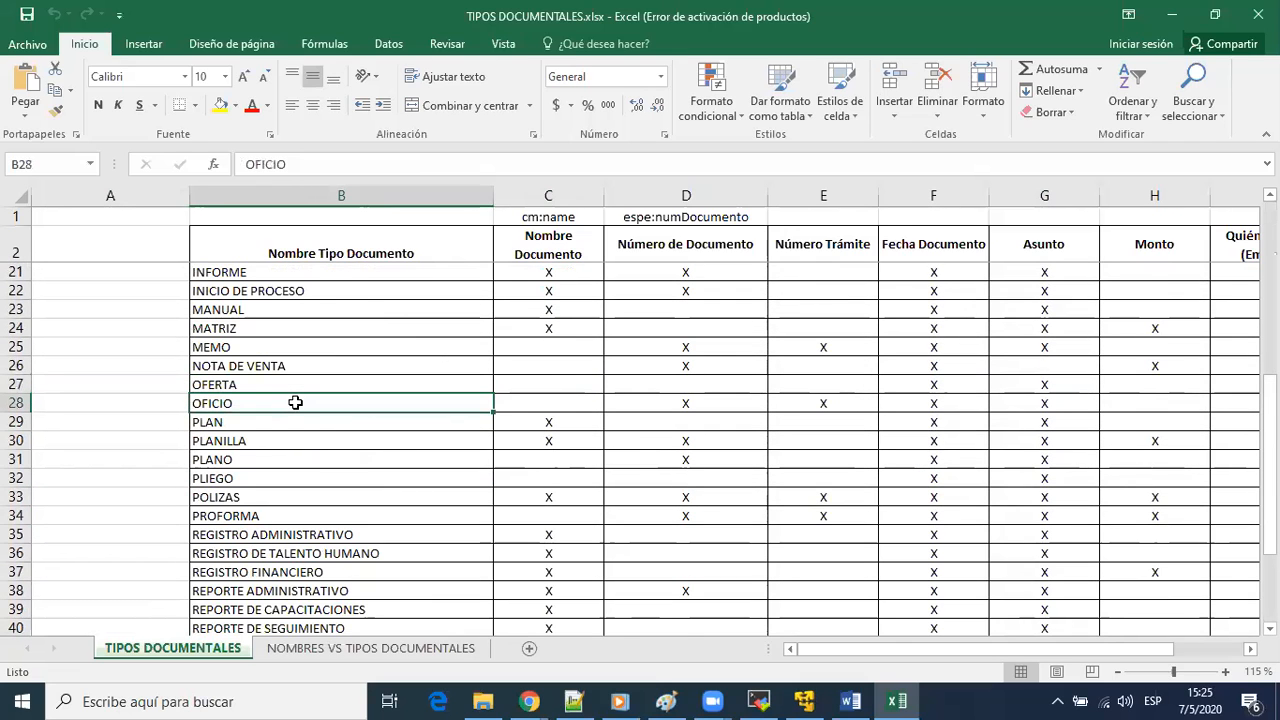
{"action": "left_click", "coordinate": [12, 402]}
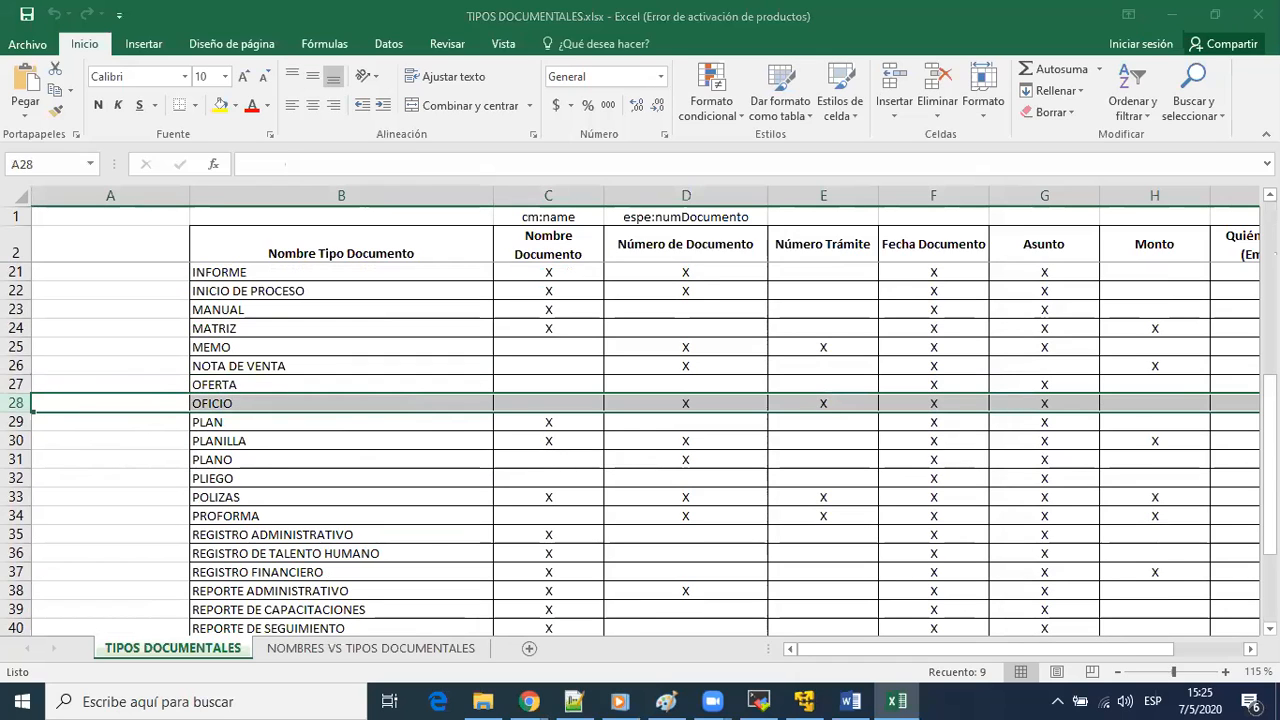
Switch back to Alfresco and start a custom type named oficio with cm:content as parent and the presentation label Oficio
{"action": "key", "text": "alt+Tab"}
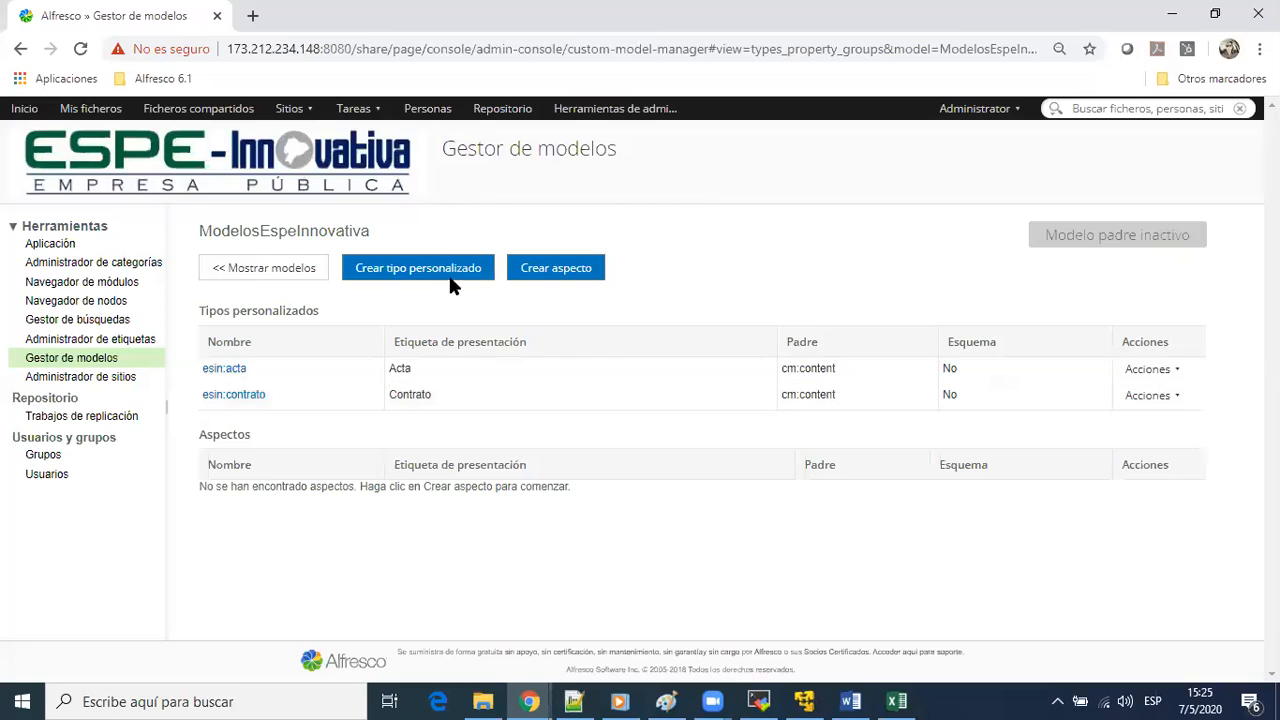
{"action": "left_click", "coordinate": [450, 268]}
{"action": "type", "text": "oficio"}
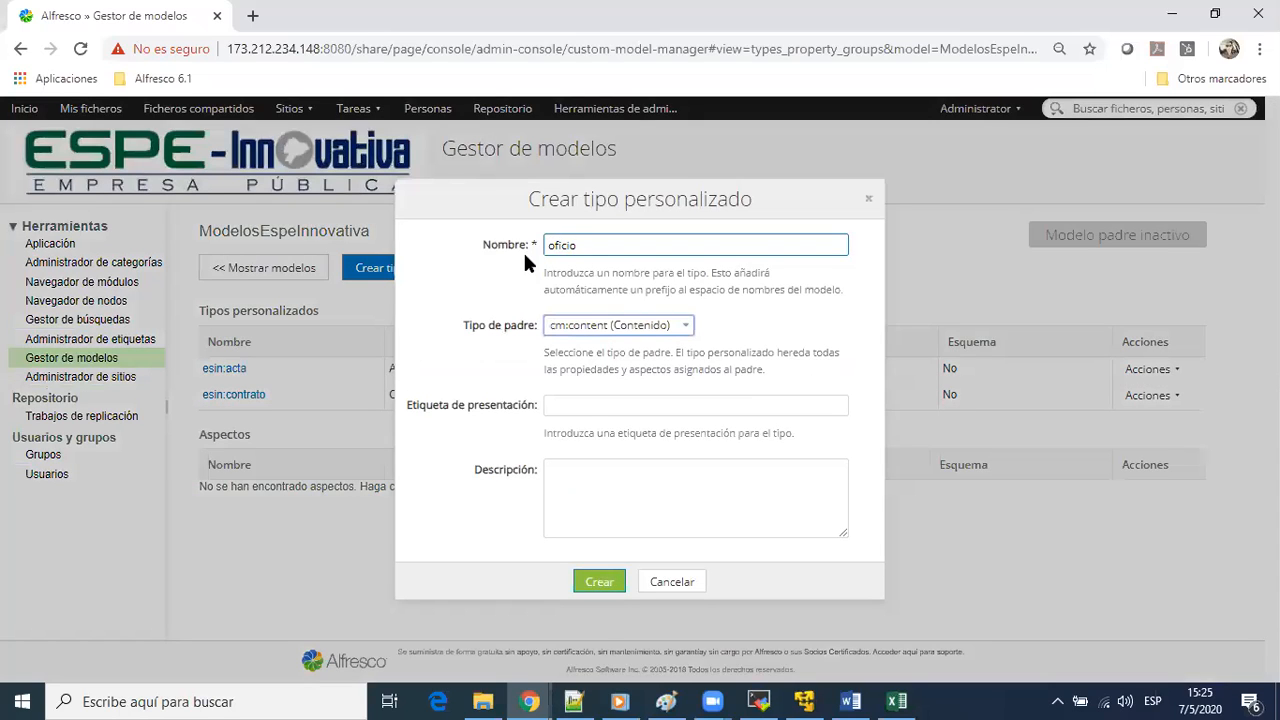
{"action": "key", "text": "Tab"}
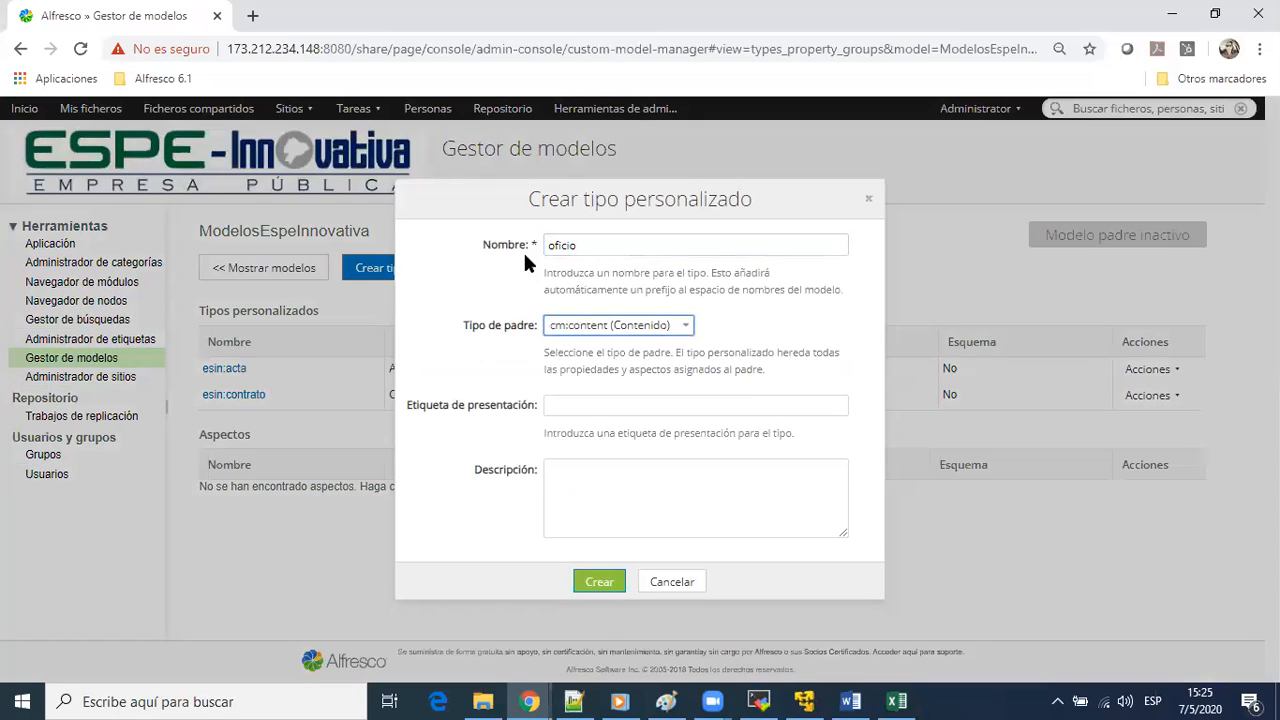
{"action": "key", "text": "Tab"}
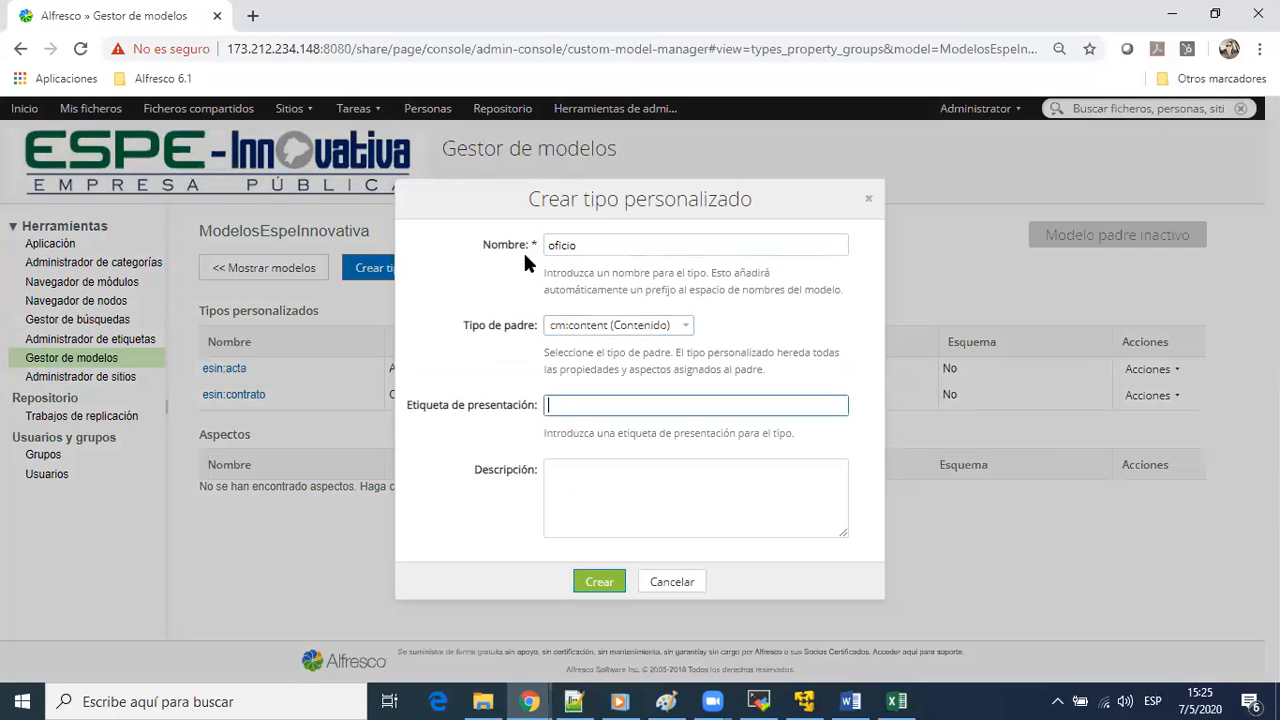
{"action": "type", "text": "Oficio"}
{"action": "key", "text": "Tab"}
Describe the oficio type as Oficio para ESPE Innovativa and create it
{"action": "type", "text": "Ofu"}
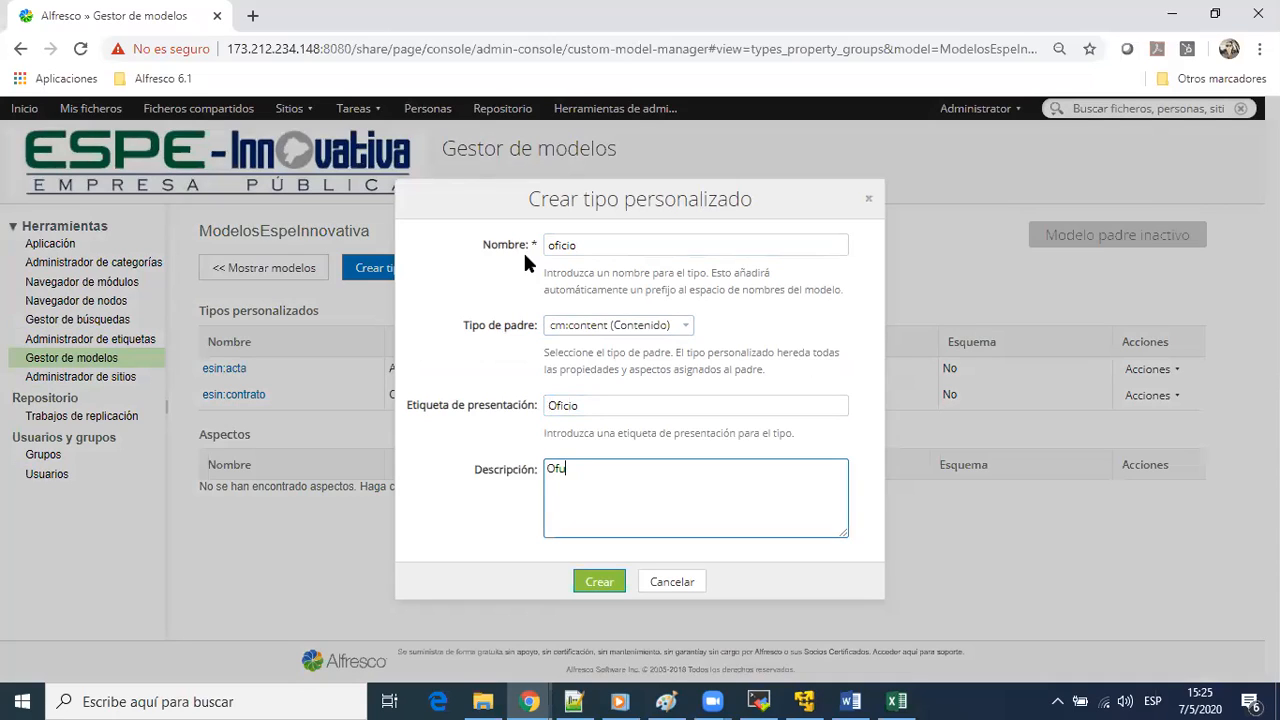
{"action": "key", "text": "BackSpace"}
{"action": "type", "text": "icio para ESPE Innovativa"}
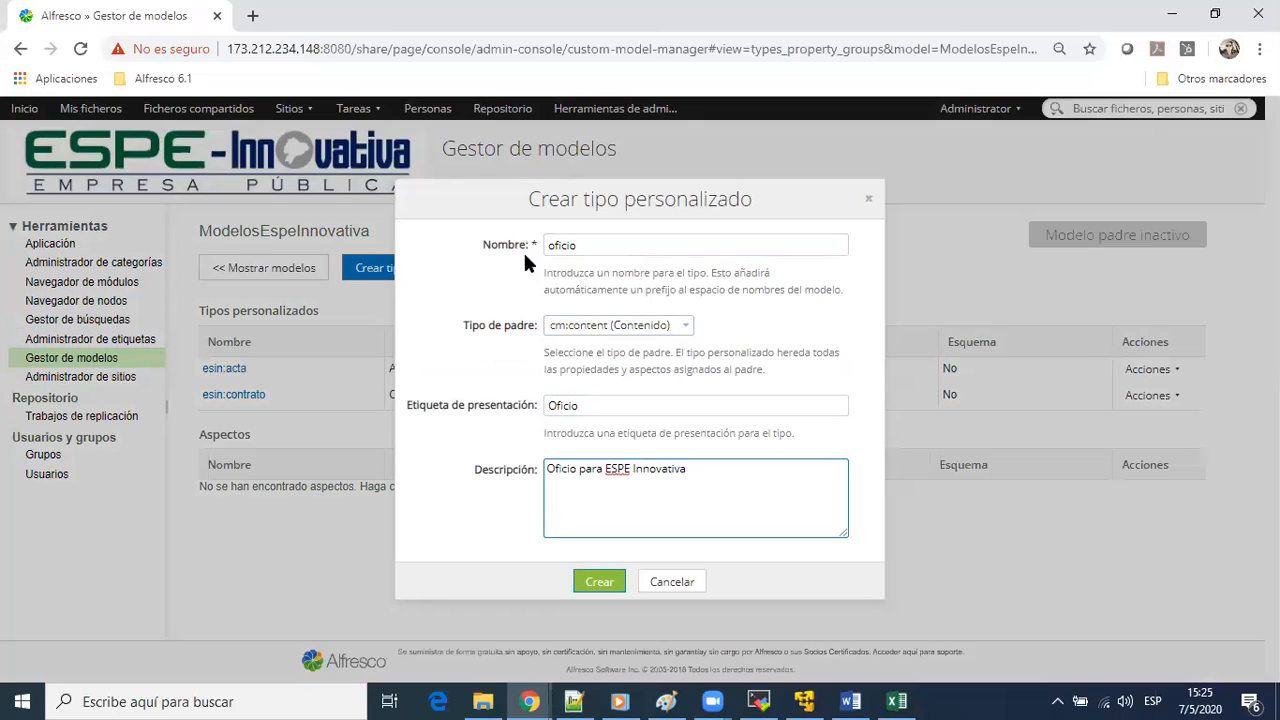
{"action": "left_click", "coordinate": [599, 581]}
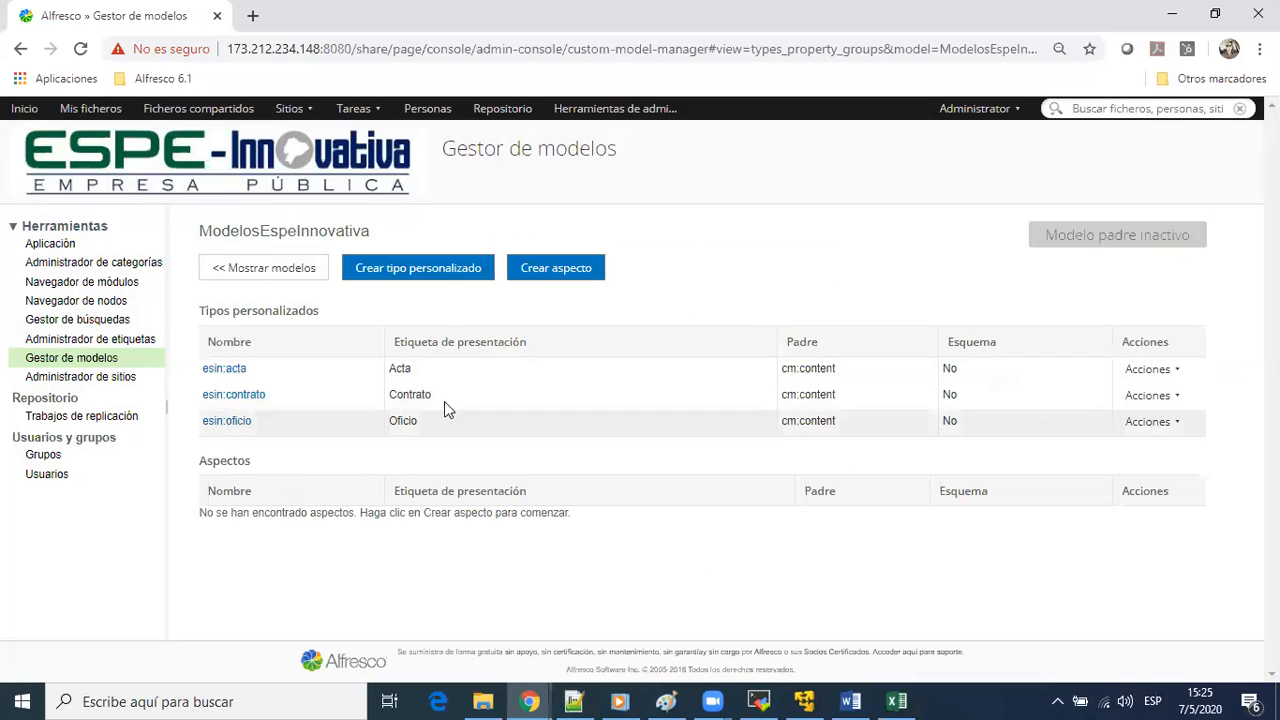
Review the custom types list and the acta type's editable settings, closing them without saving
{"action": "left_click_drag", "start_coordinate": [199, 364], "coordinate": [1158, 441]}
{"action": "left_click", "coordinate": [1206, 289]}
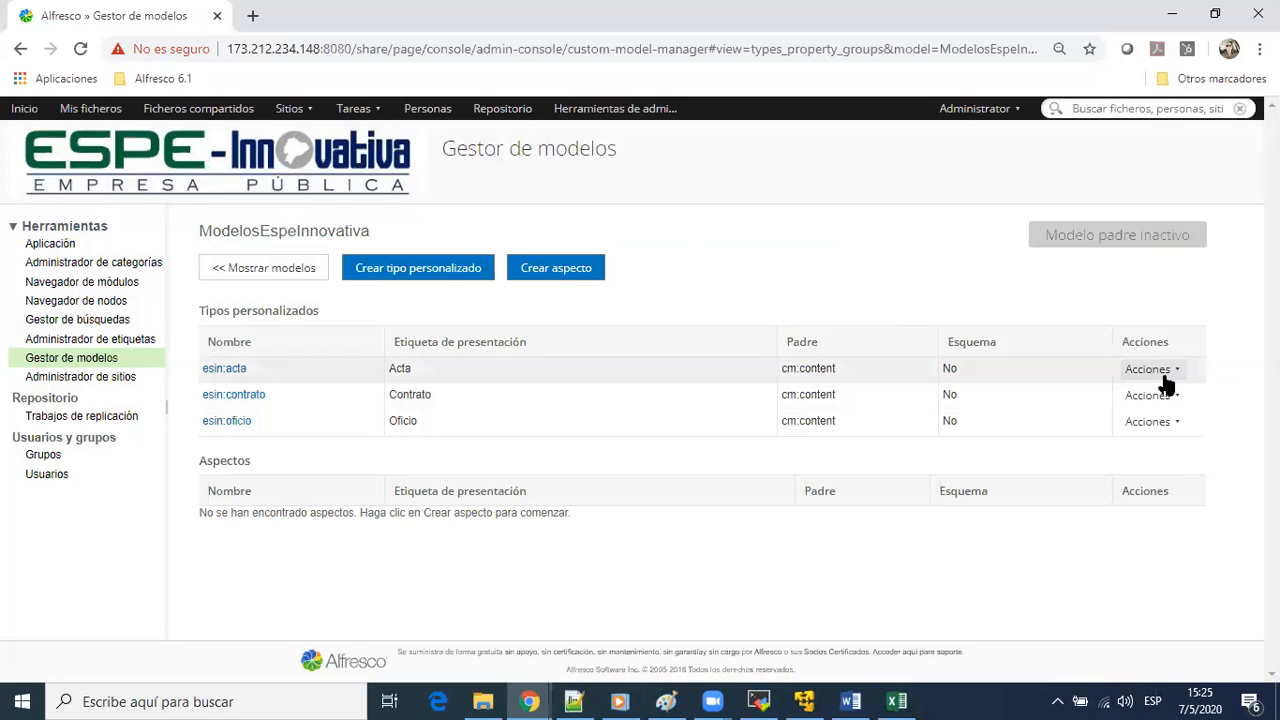
{"action": "left_click", "coordinate": [1163, 372]}
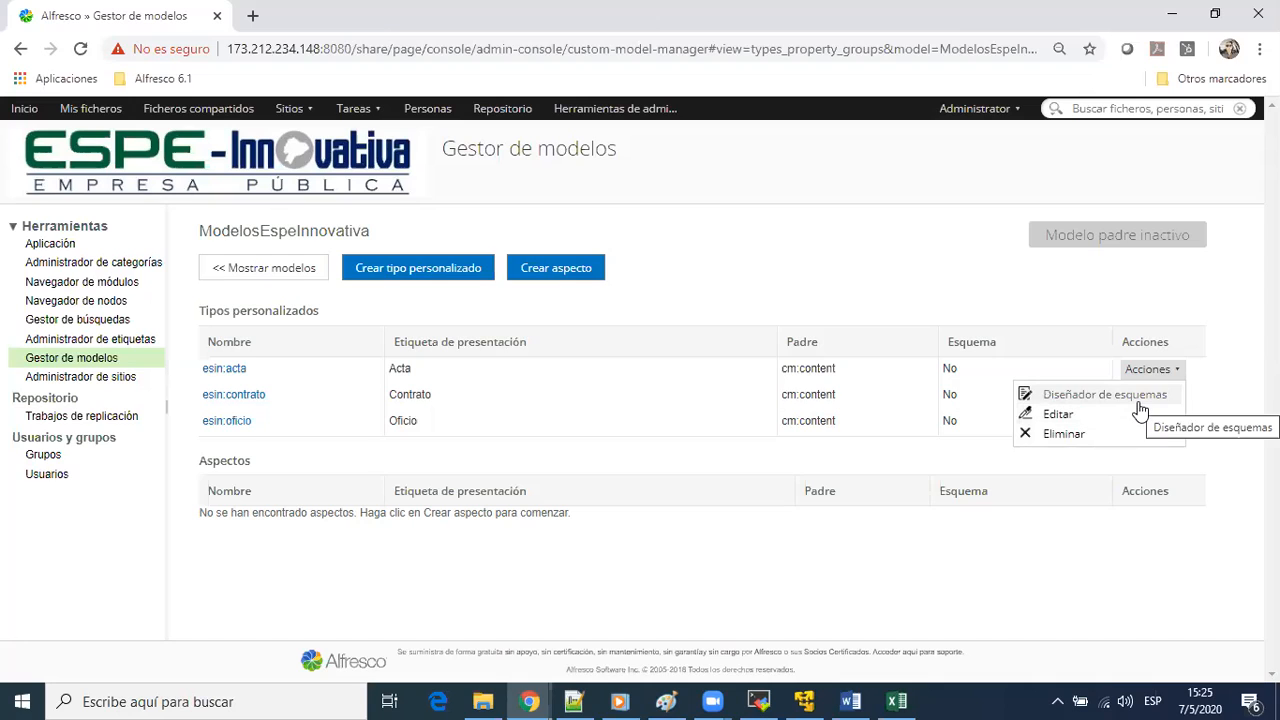
{"action": "left_click", "coordinate": [1047, 418]}
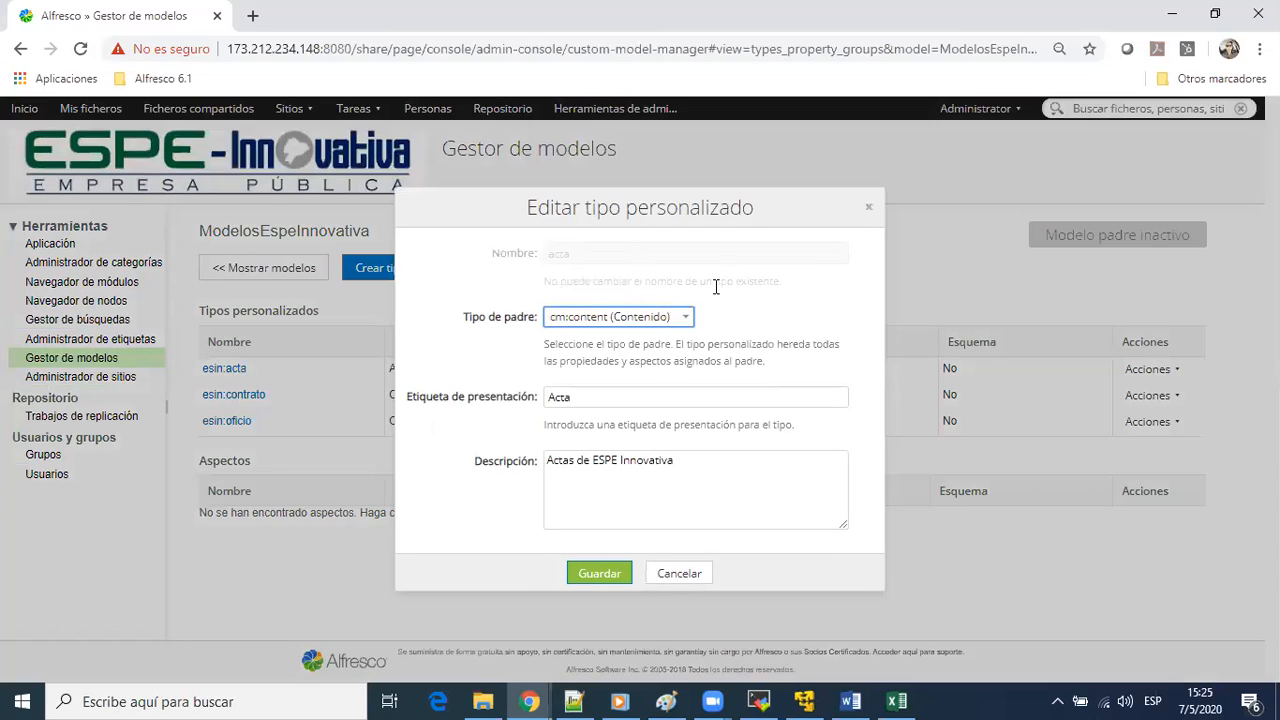
{"action": "left_click", "coordinate": [605, 397]}
{"action": "left_click", "coordinate": [680, 575]}
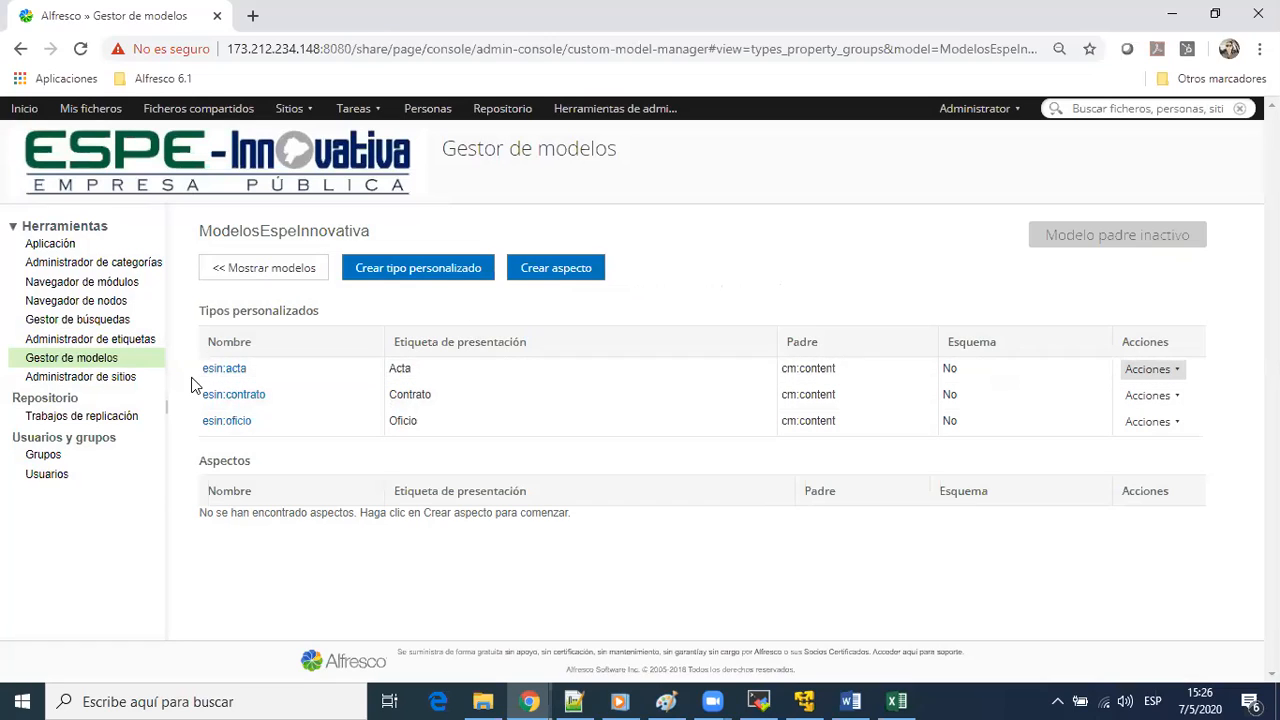
Open the acta type's properties and start a new property named numeroContrato
{"action": "left_click_drag", "start_coordinate": [276, 426], "coordinate": [283, 373]}
{"action": "left_click", "coordinate": [274, 391]}
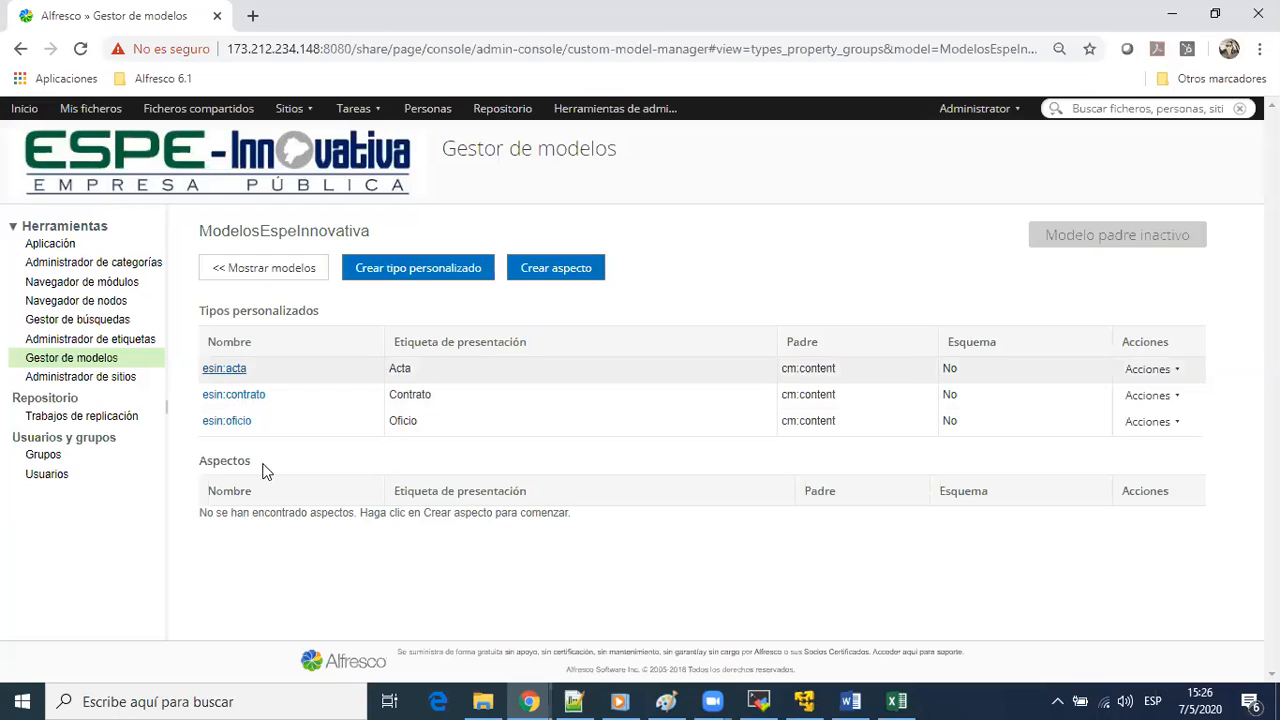
{"action": "left_click", "coordinate": [222, 370]}
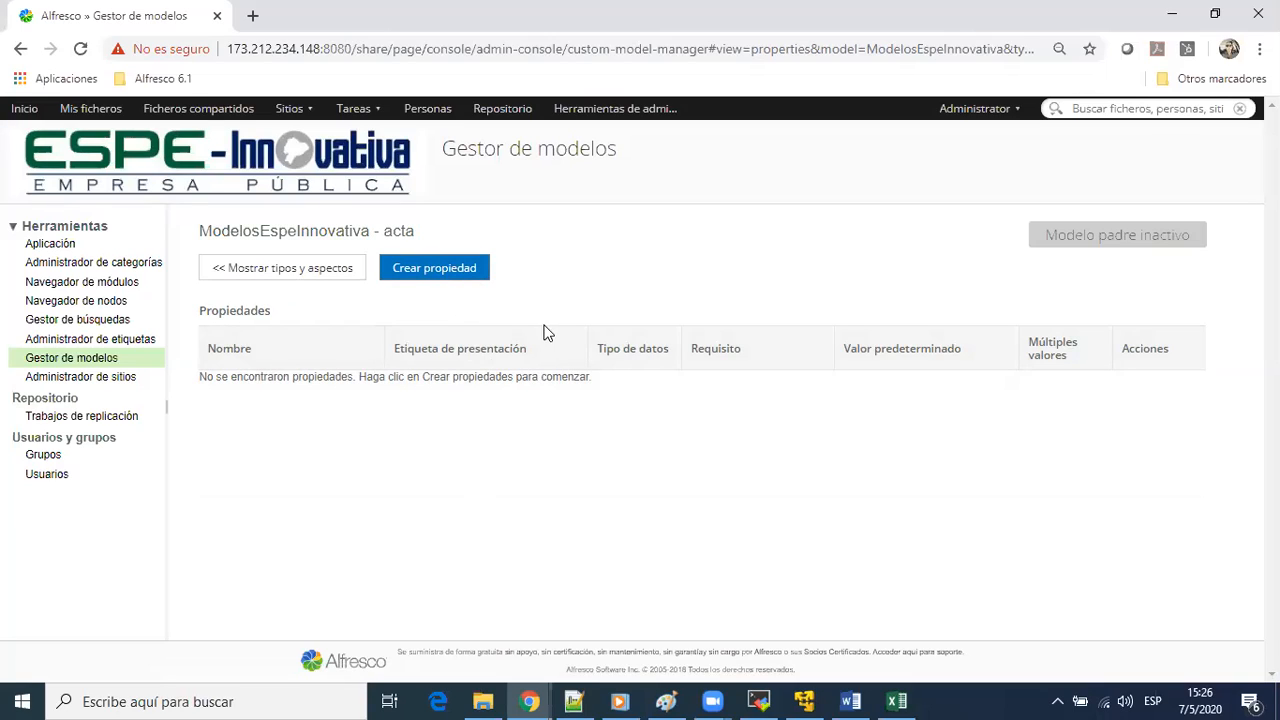
{"action": "left_click", "coordinate": [425, 276]}
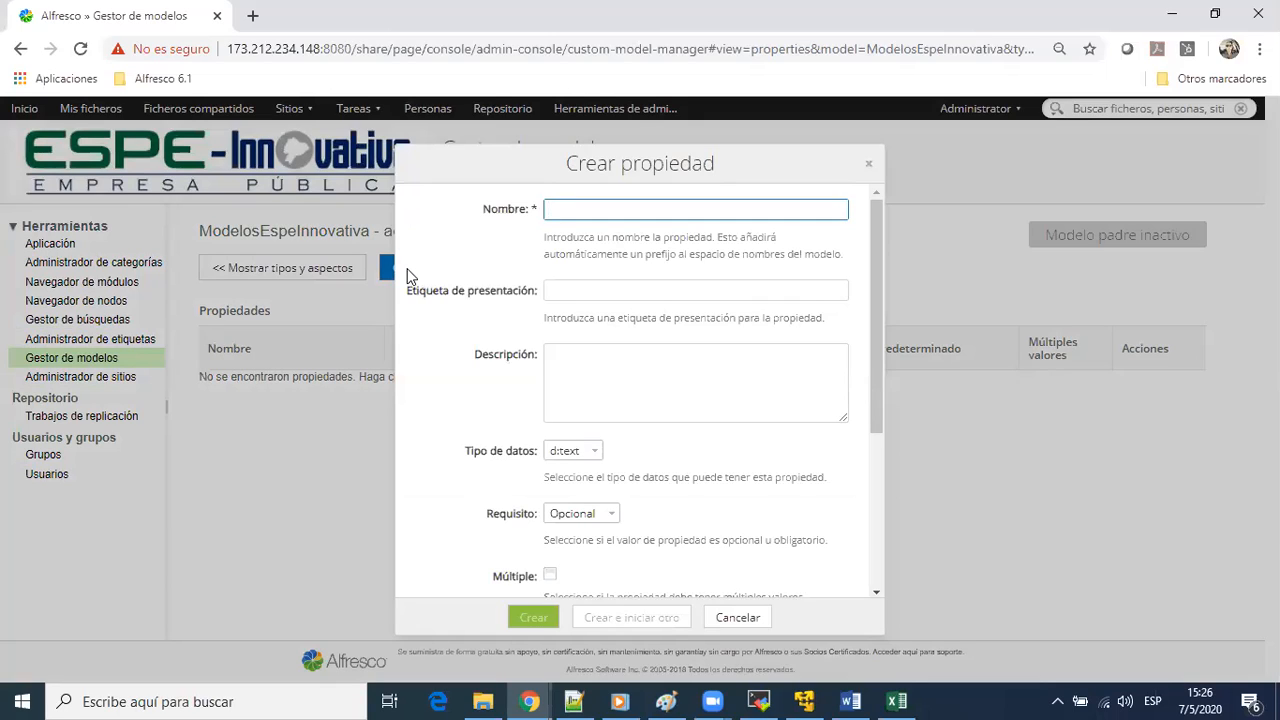
{"action": "type", "text": "numer"}
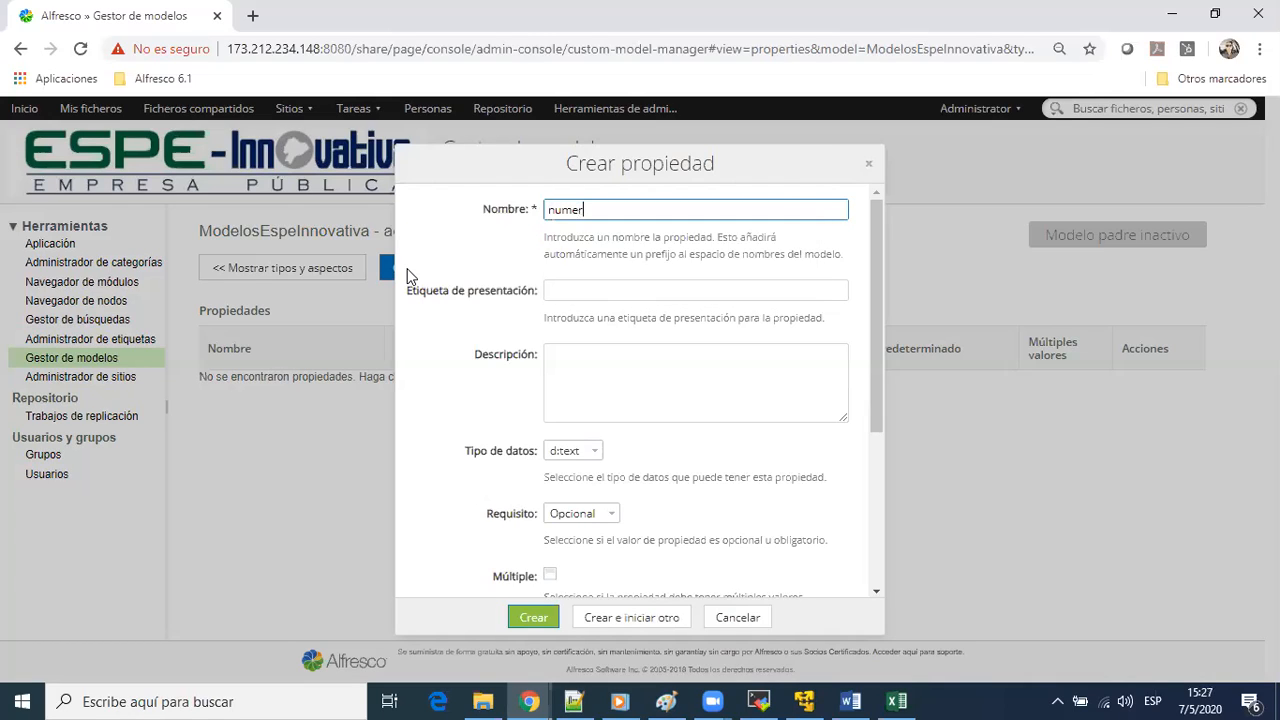
{"action": "type", "text": "oContrato"}
Give the numeroContrato property the presentation label Número de Contrato
{"action": "left_click", "coordinate": [565, 293]}
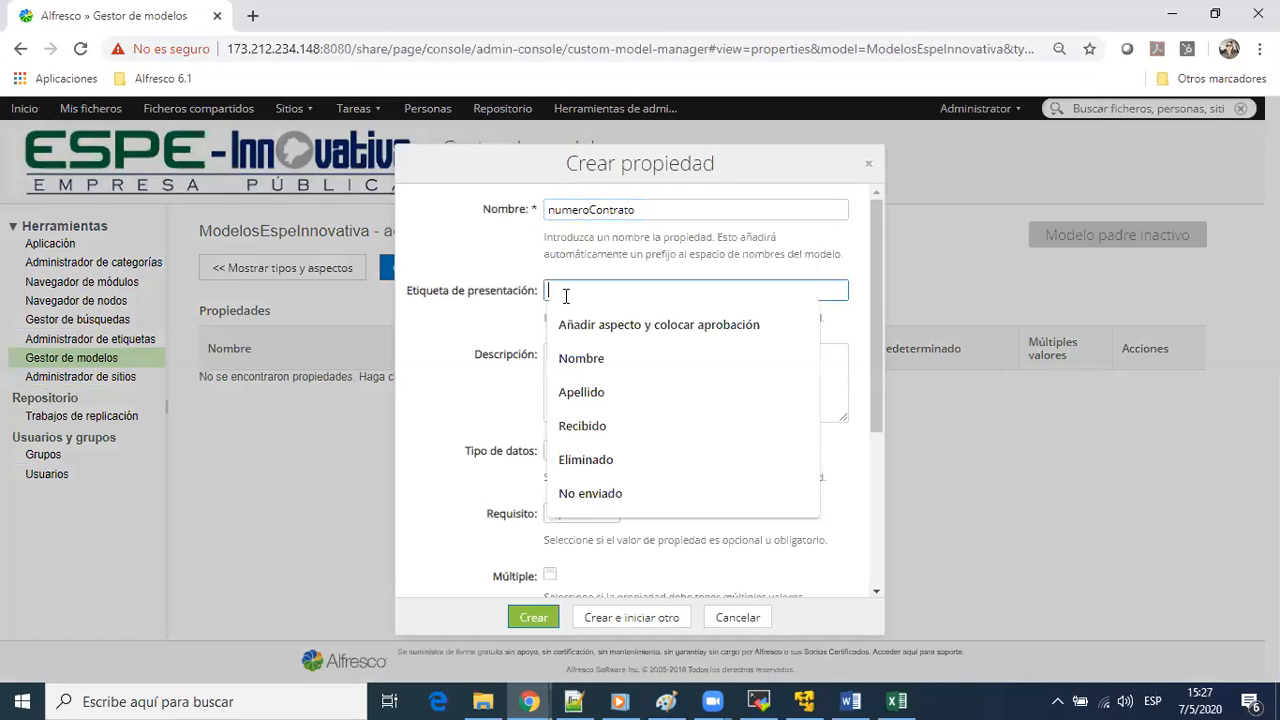
{"action": "type", "text": "N"}
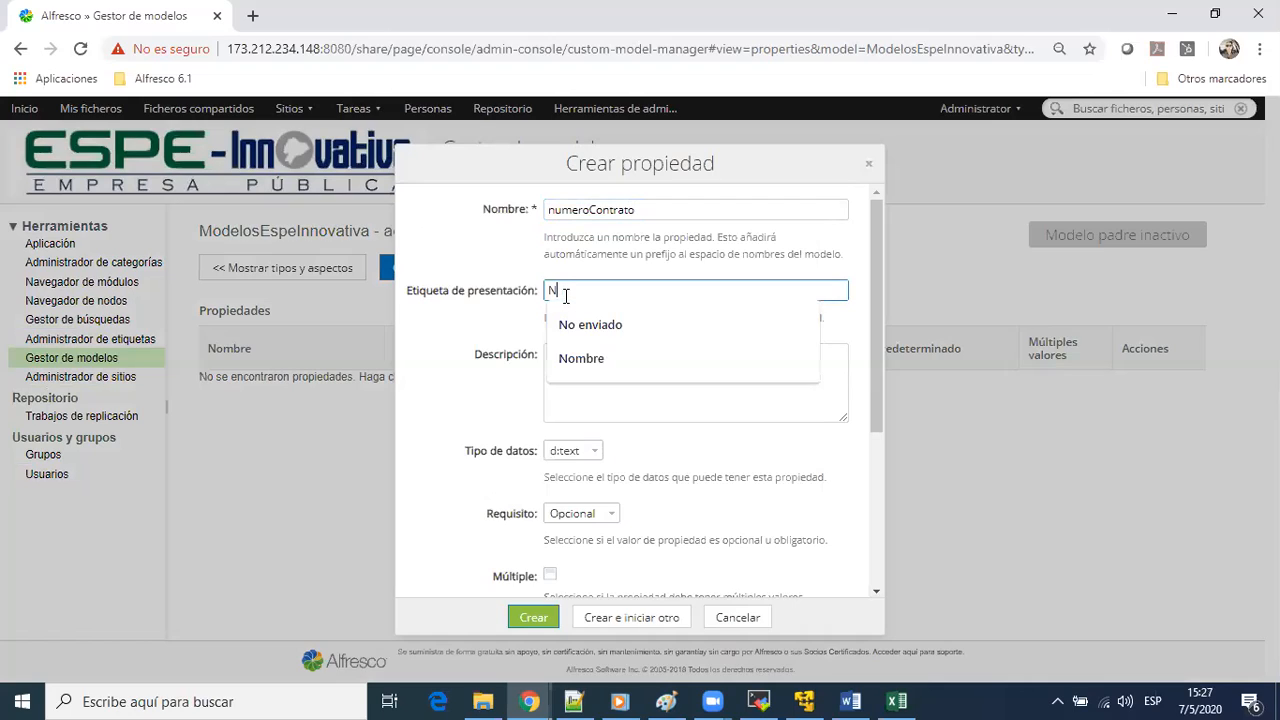
{"action": "type", "text": "úmero de "}
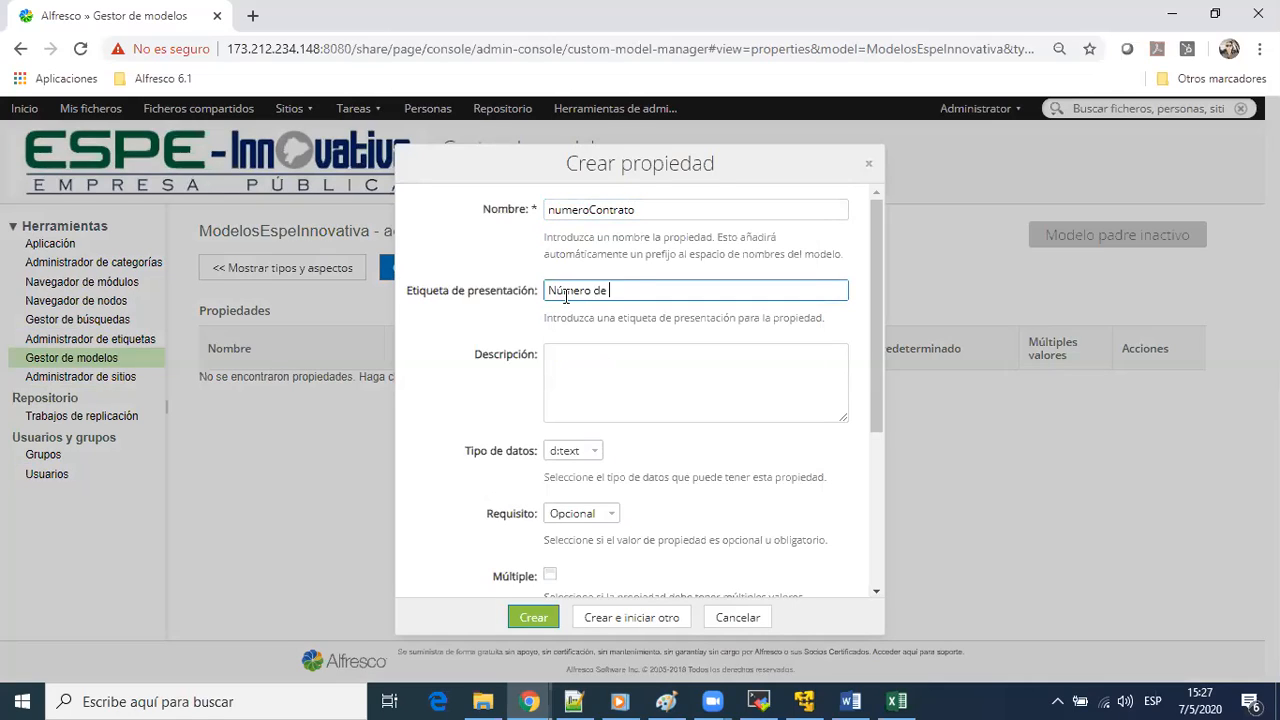
{"action": "type", "text": "Contrato"}
Examine the data types available for the numeroContrato property, keeping d:text
{"action": "scroll", "coordinate": [577, 365], "scroll_direction": "down", "scroll_amount": 1}
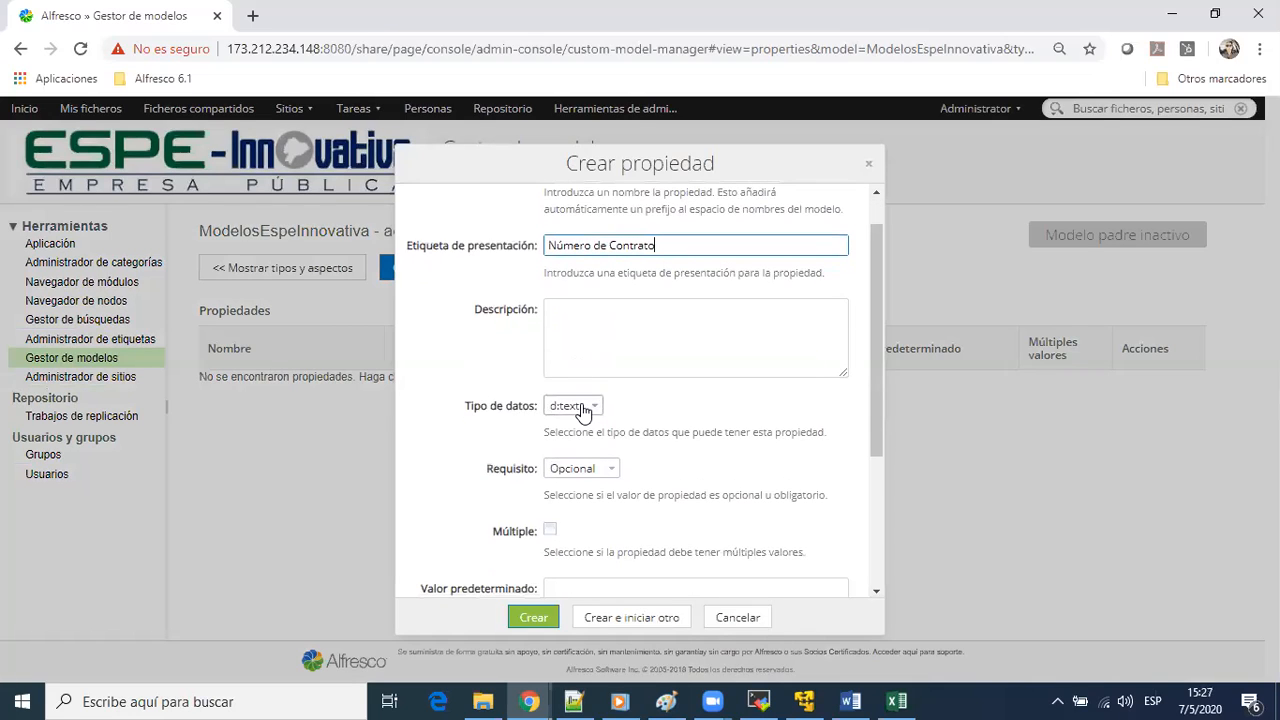
{"action": "left_click", "coordinate": [582, 407]}
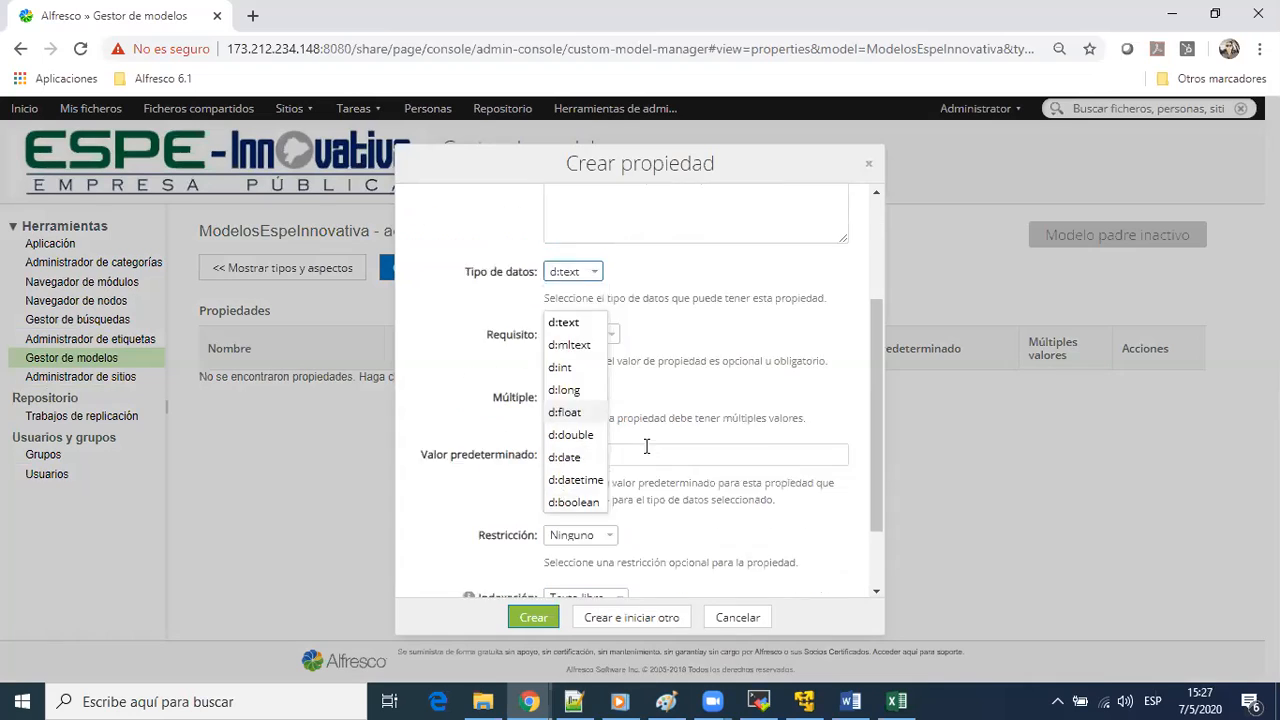
{"action": "scroll", "coordinate": [646, 443], "scroll_direction": "down", "scroll_amount": 3}
{"action": "scroll", "coordinate": [688, 416], "scroll_direction": "up", "scroll_amount": 2}
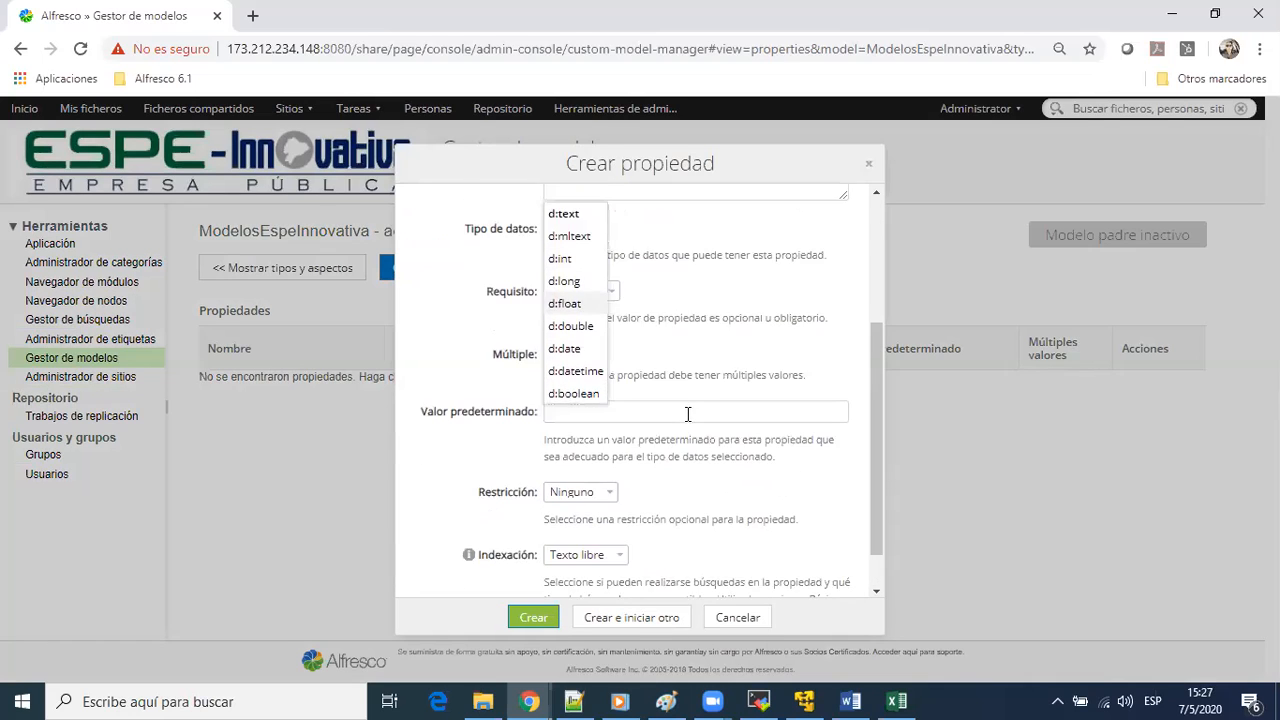
{"action": "scroll", "coordinate": [630, 370], "scroll_direction": "down", "scroll_amount": 2}
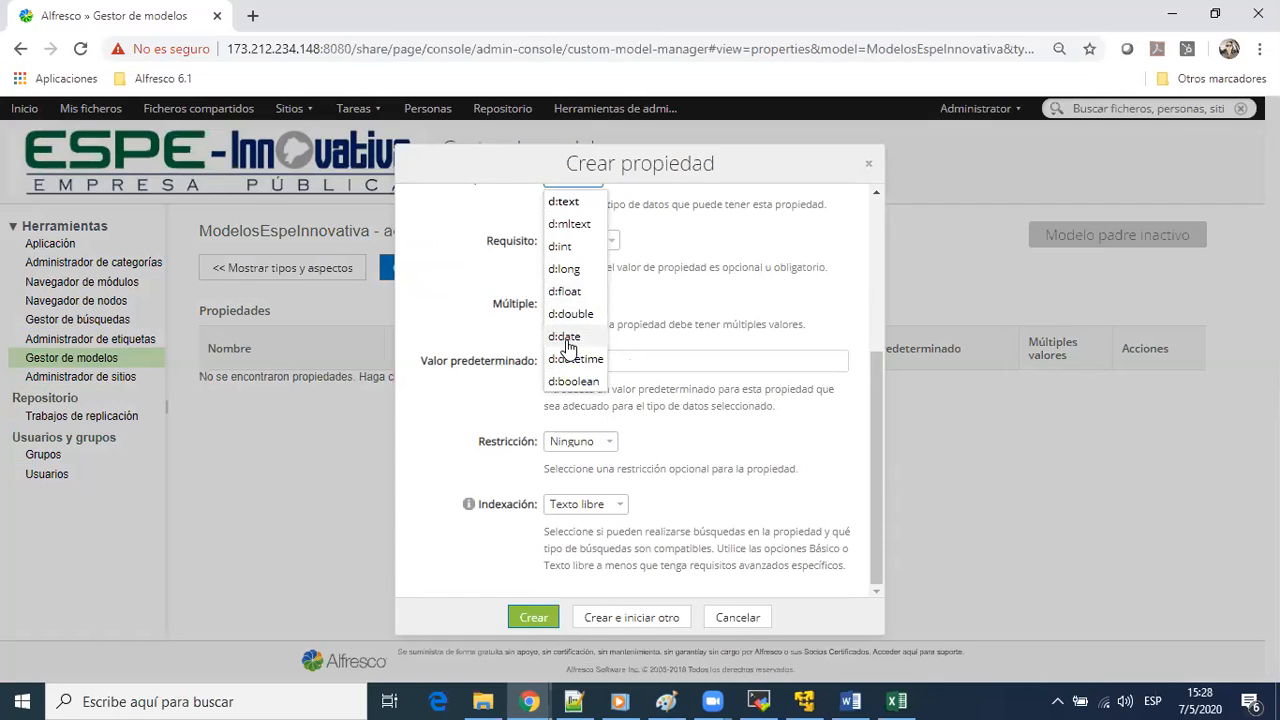
{"action": "key", "text": "Down"}
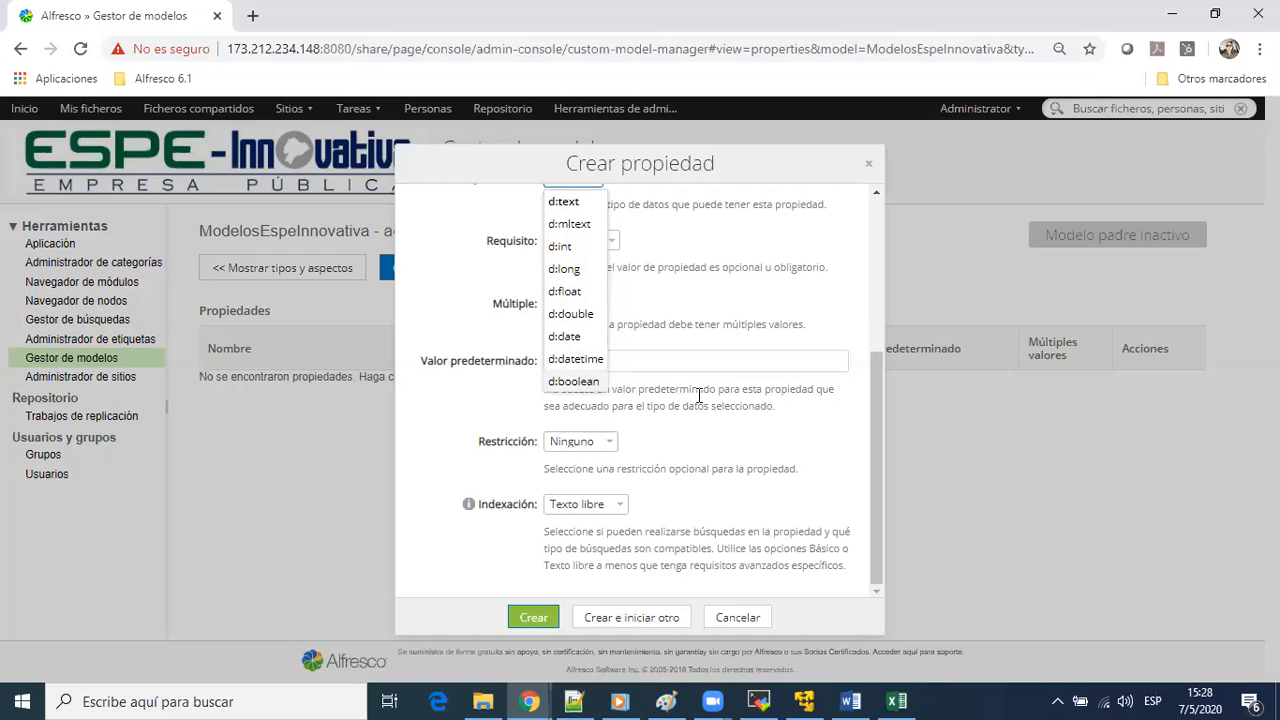
{"action": "left_click", "coordinate": [731, 402]}
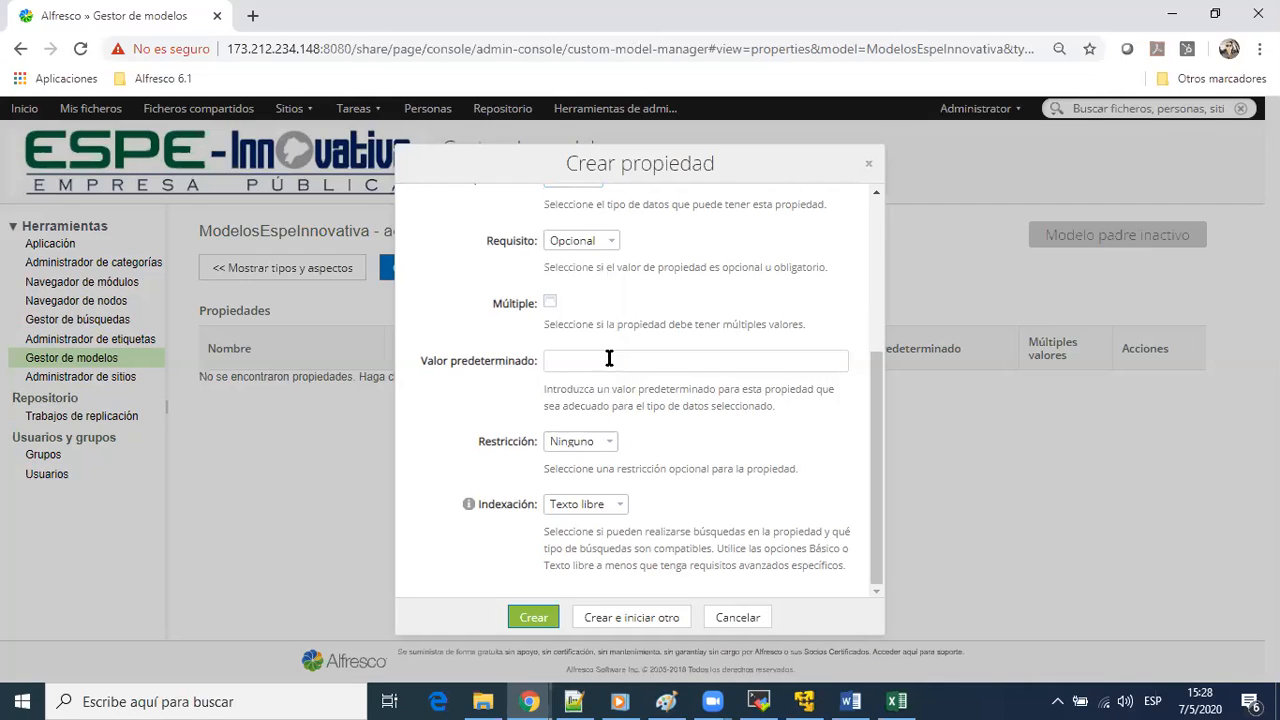
{"action": "scroll", "coordinate": [613, 301], "scroll_direction": "up", "scroll_amount": 3}
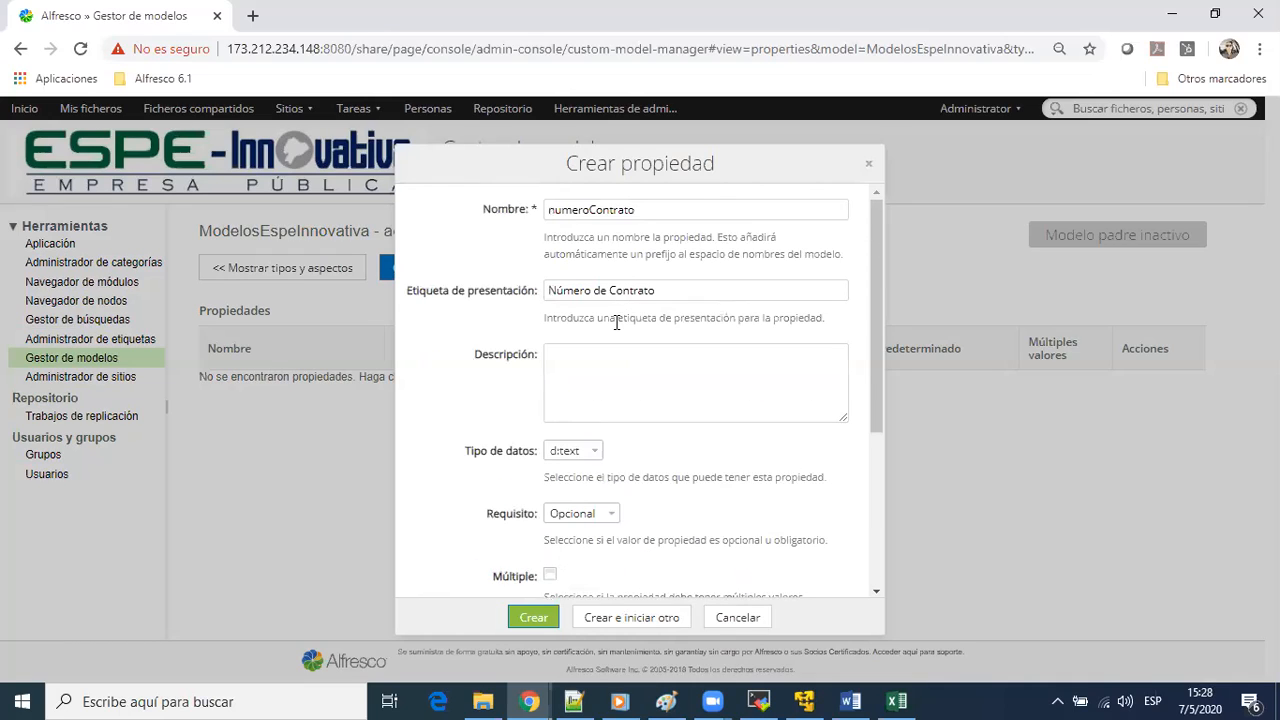
{"action": "left_click", "coordinate": [586, 451]}
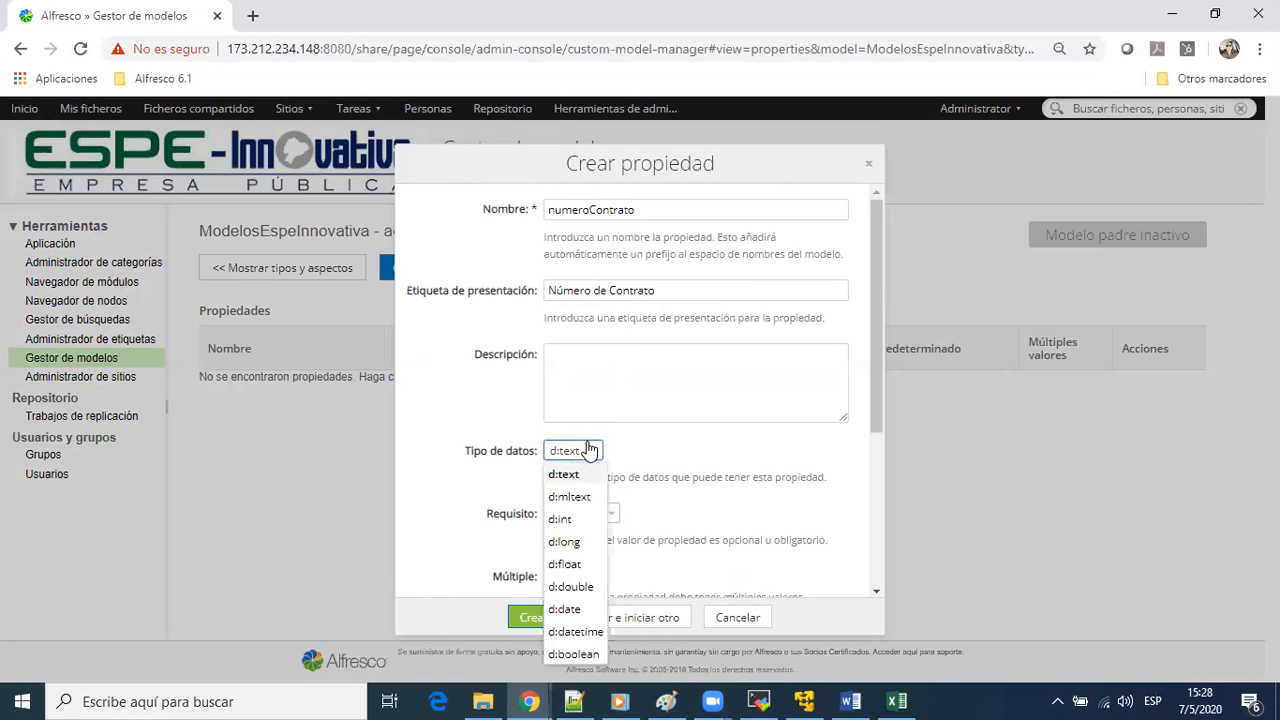
{"action": "left_click", "coordinate": [778, 452]}
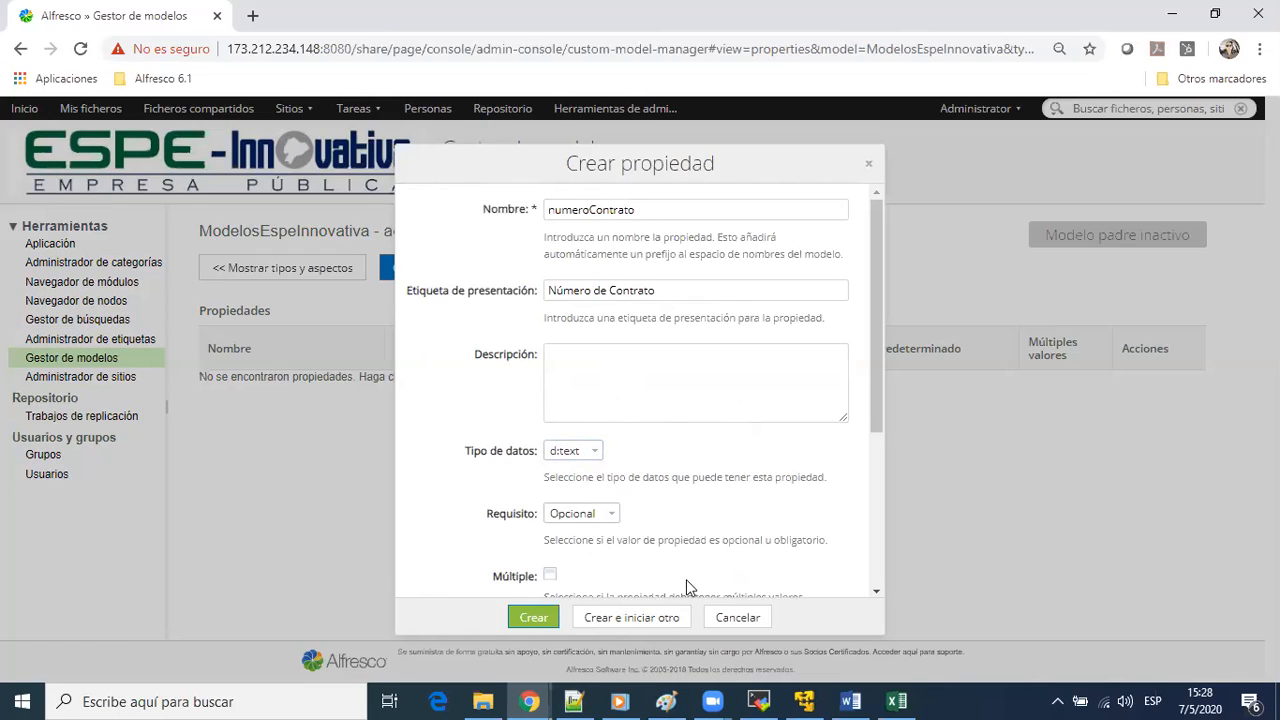
Examine the optional and mandatory requirement choices for the property, keeping Opcional
{"action": "scroll", "coordinate": [641, 463], "scroll_direction": "down", "scroll_amount": 2}
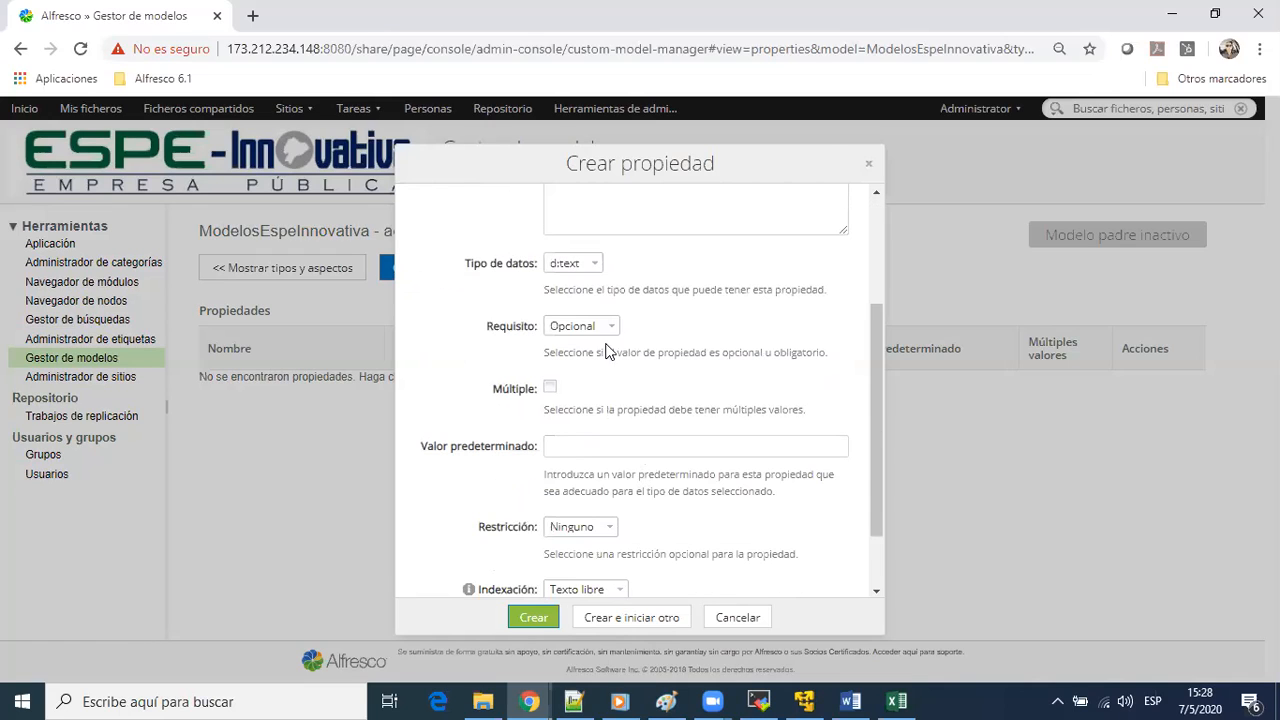
{"action": "double_click", "coordinate": [555, 290]}
{"action": "triple_click", "coordinate": [555, 290]}
{"action": "left_click", "coordinate": [583, 294]}
{"action": "left_click", "coordinate": [598, 329]}
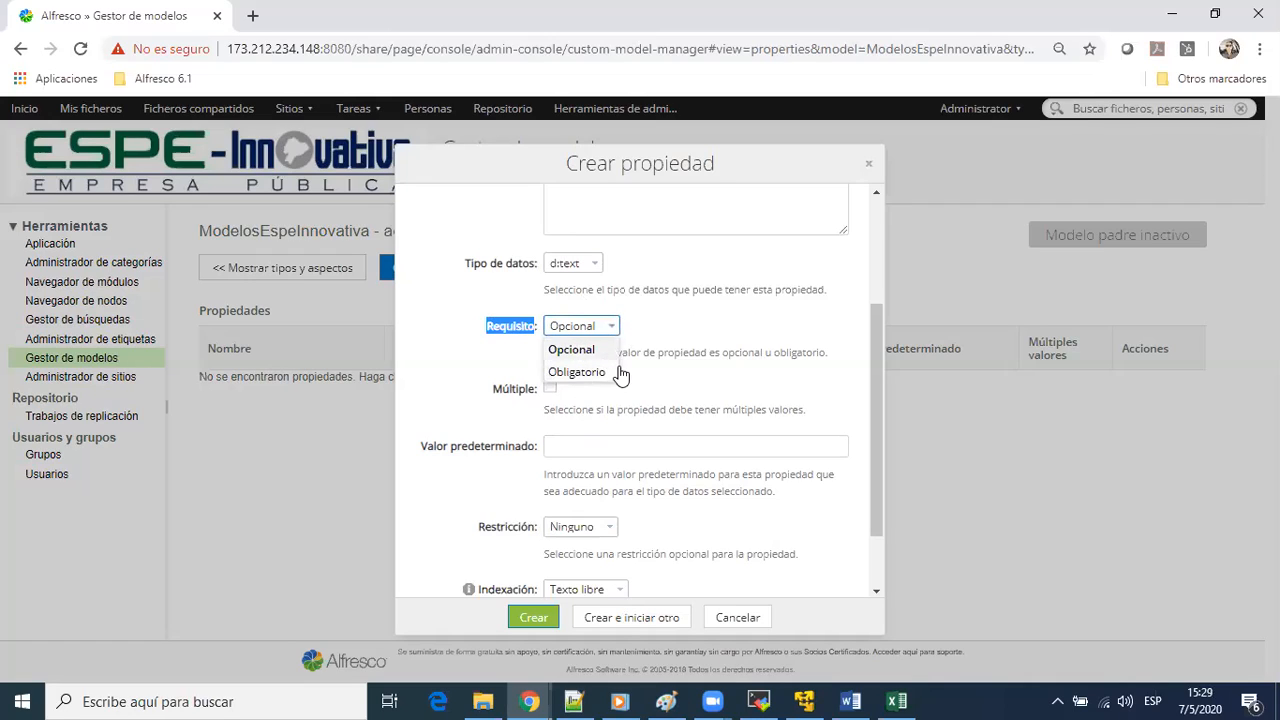
{"action": "left_click", "coordinate": [767, 297]}
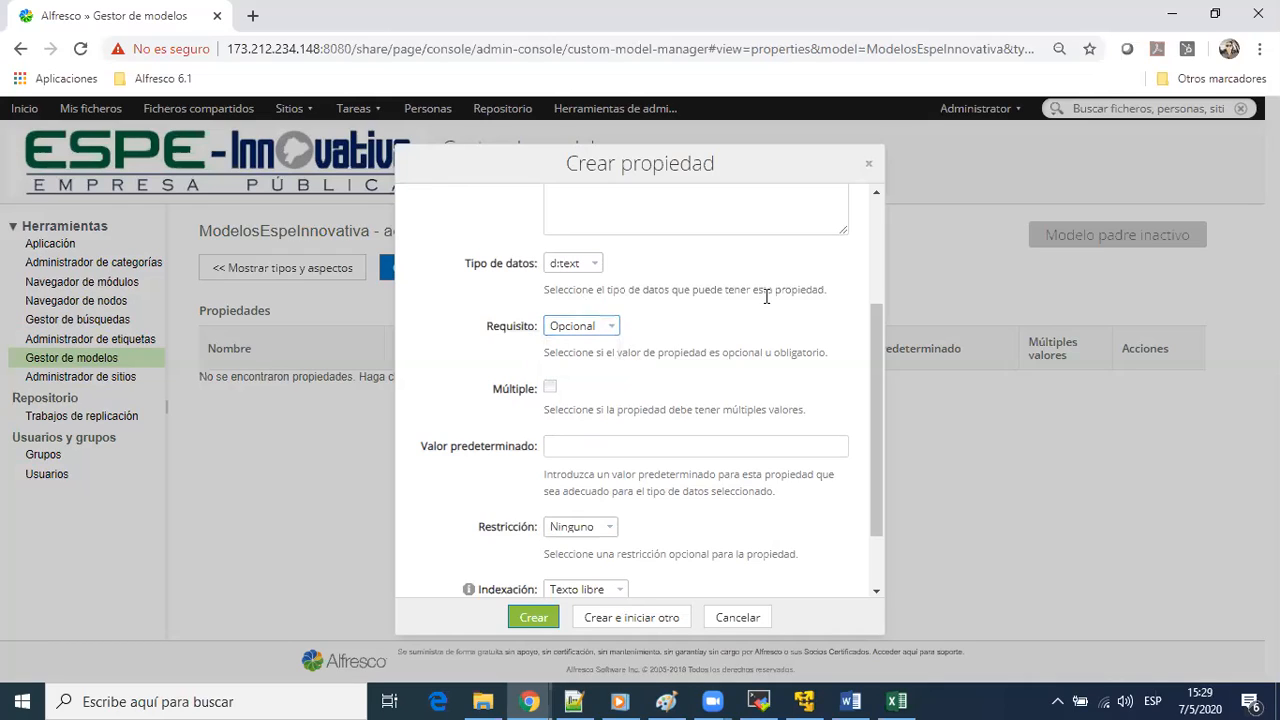
{"action": "left_click", "coordinate": [605, 332]}
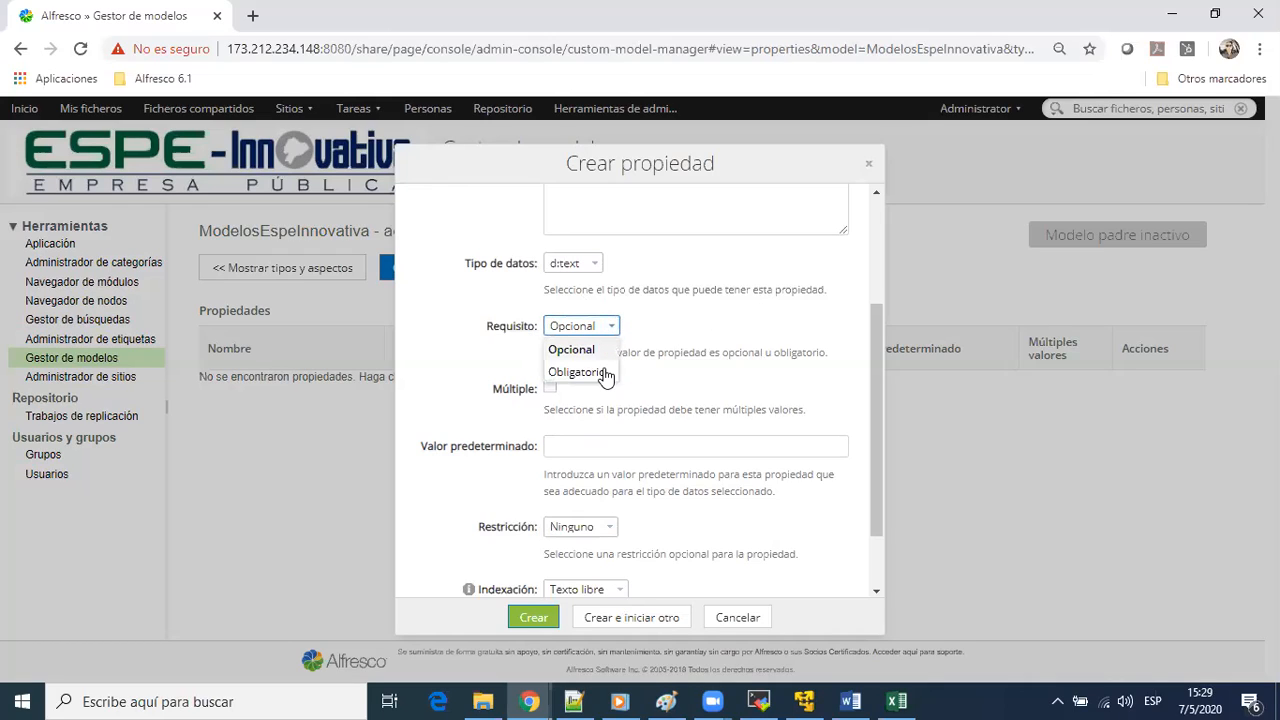
{"action": "left_click", "coordinate": [661, 310]}
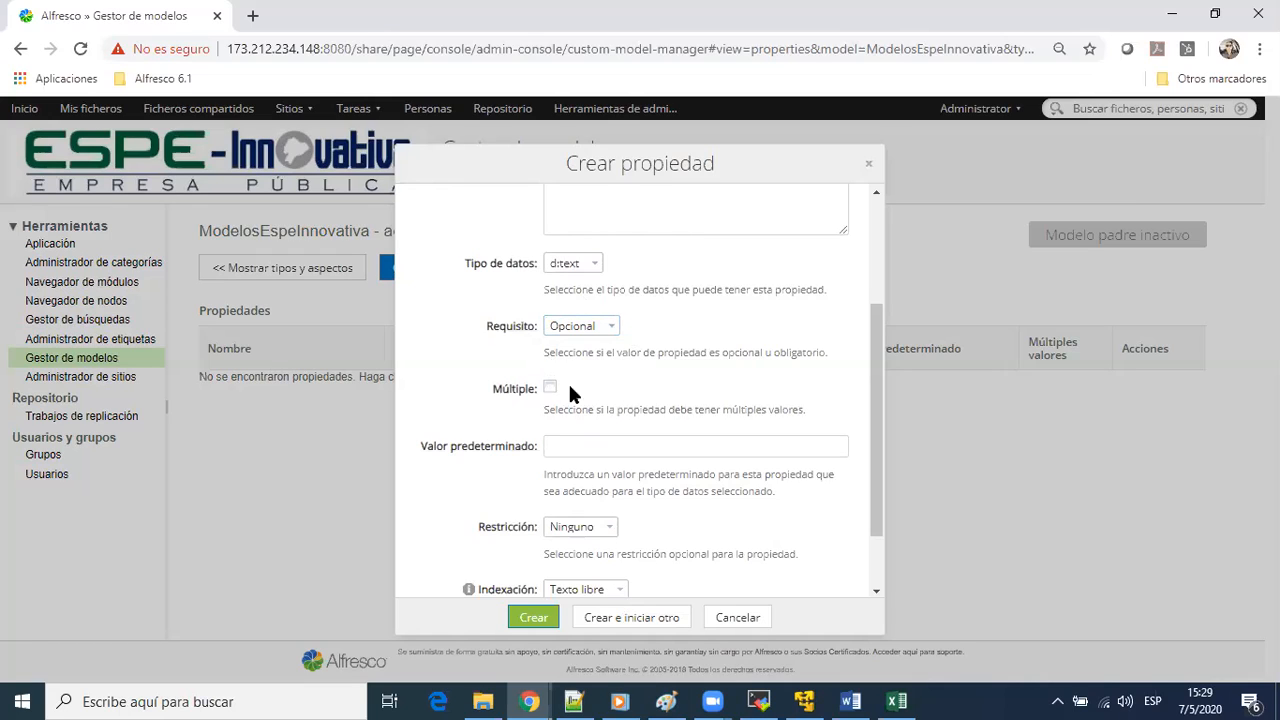
Try switching the property's multiple-values option on and off, and review its default value, restriction and indexing settings
{"action": "scroll", "coordinate": [645, 393], "scroll_direction": "down", "scroll_amount": 1}
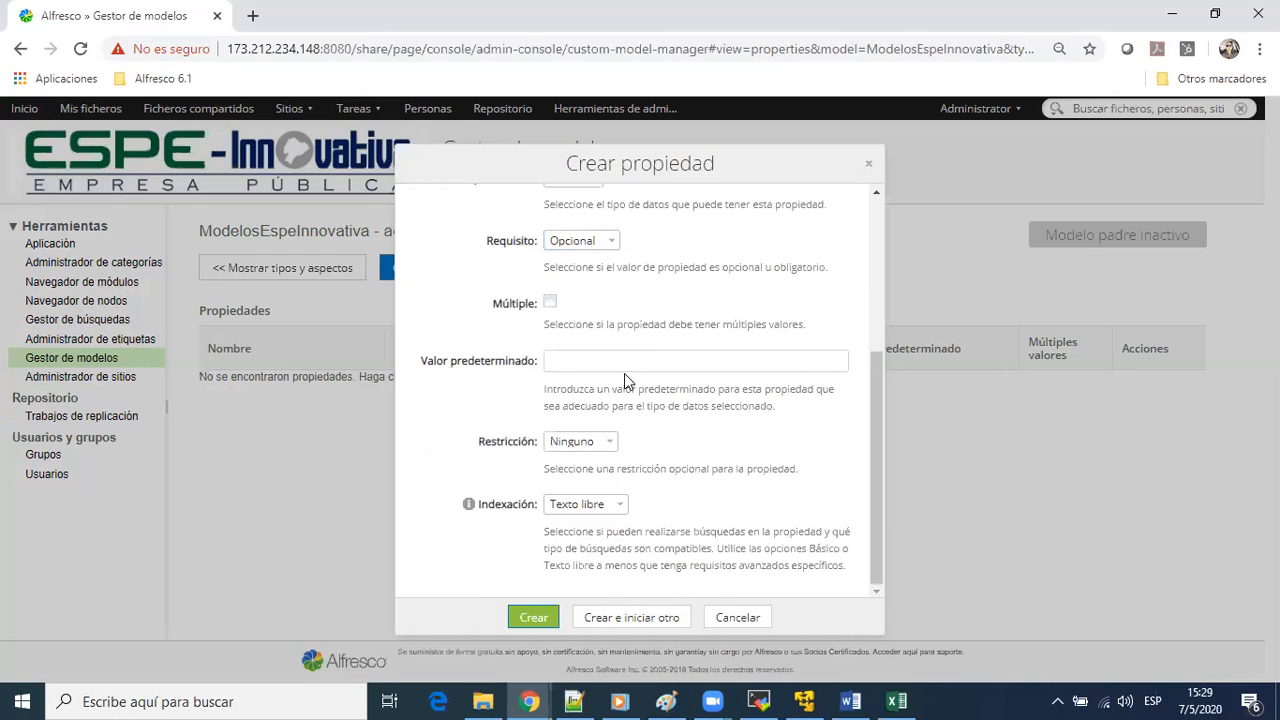
{"action": "left_click", "coordinate": [549, 303]}
{"action": "left_click", "coordinate": [549, 304]}
{"action": "left_click", "coordinate": [548, 304]}
{"action": "left_click", "coordinate": [551, 305]}
{"action": "left_click", "coordinate": [592, 308]}
{"action": "left_click", "coordinate": [571, 352]}
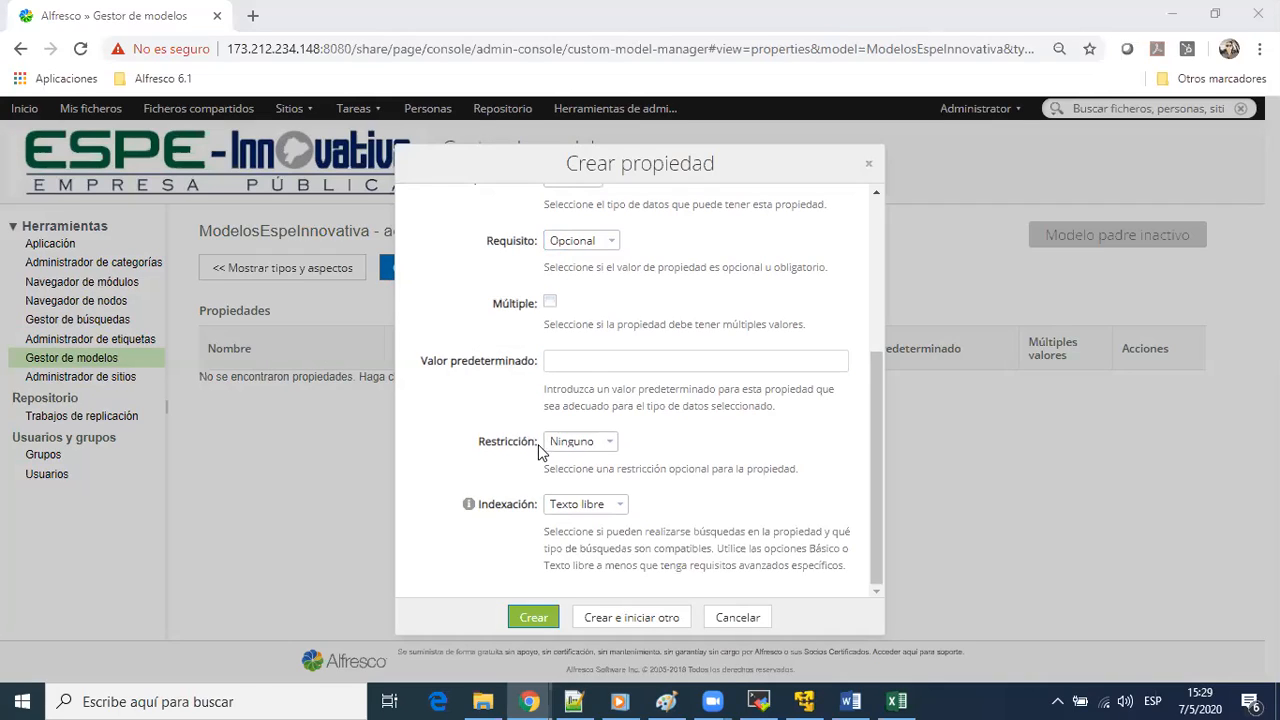
{"action": "scroll", "coordinate": [624, 386], "scroll_direction": "up", "scroll_amount": 3}
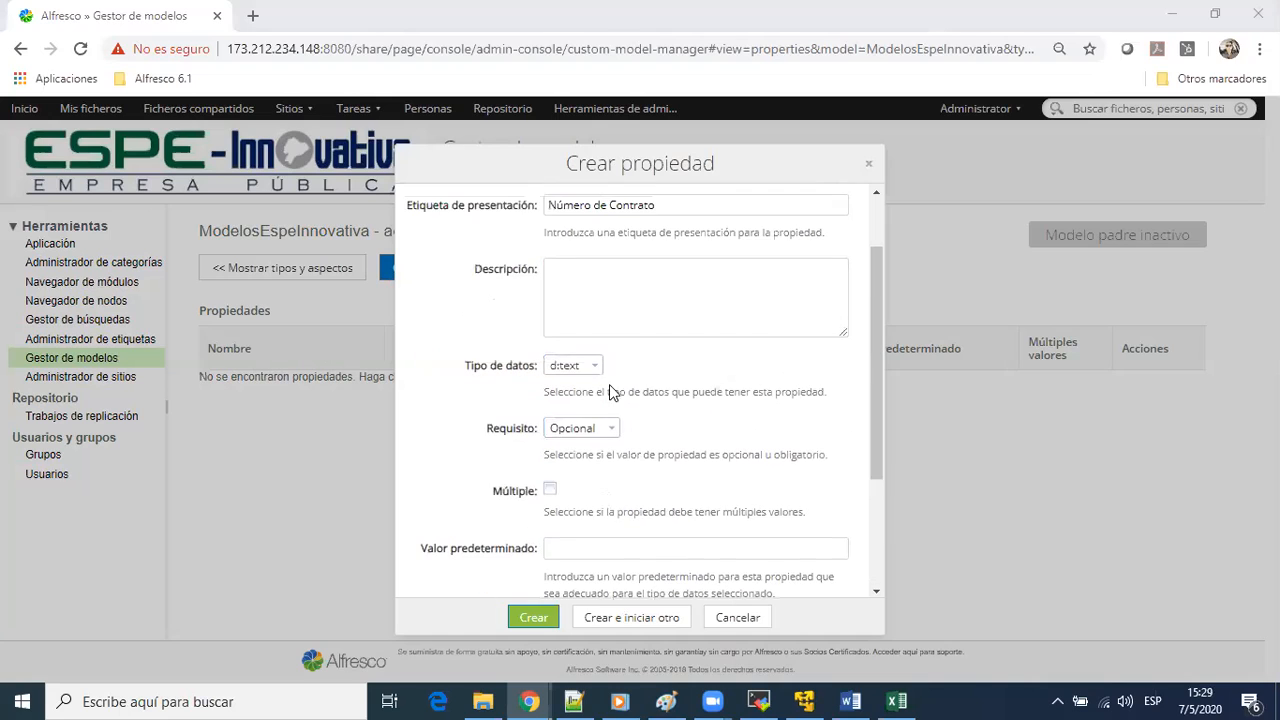
Review the data type choices again for the numeroContrato property and look over its multiple-values and default value settings
{"action": "left_click", "coordinate": [590, 370]}
{"action": "scroll", "coordinate": [590, 380], "scroll_direction": "down", "scroll_amount": 1}
{"action": "left_click", "coordinate": [588, 399]}
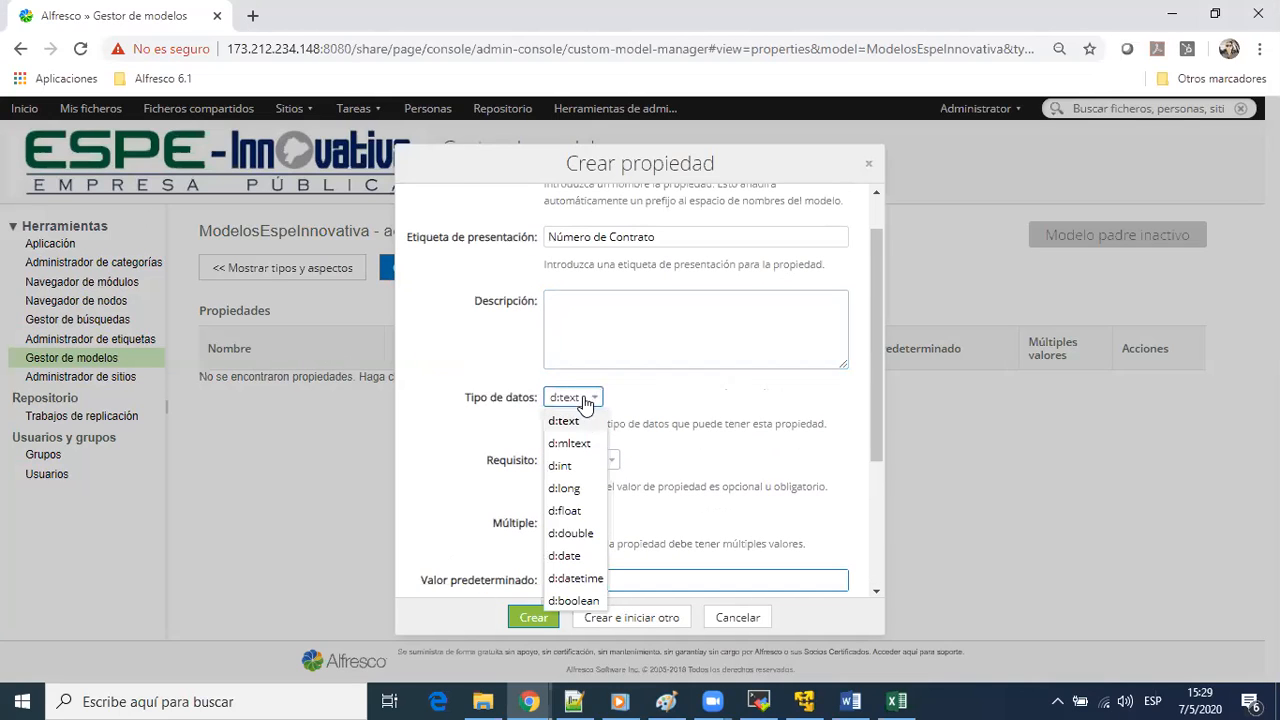
{"action": "left_click", "coordinate": [780, 386]}
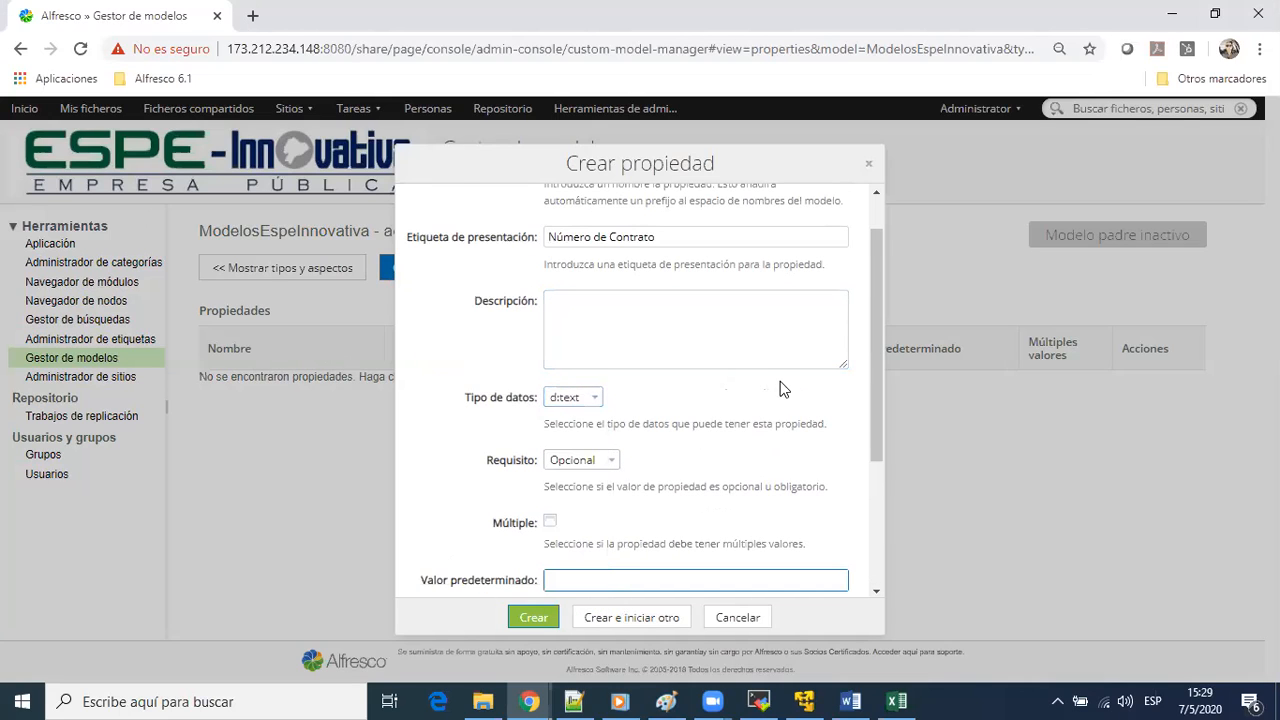
{"action": "scroll", "coordinate": [776, 388], "scroll_direction": "down", "scroll_amount": 2}
{"action": "scroll", "coordinate": [775, 388], "scroll_direction": "down", "scroll_amount": 3}
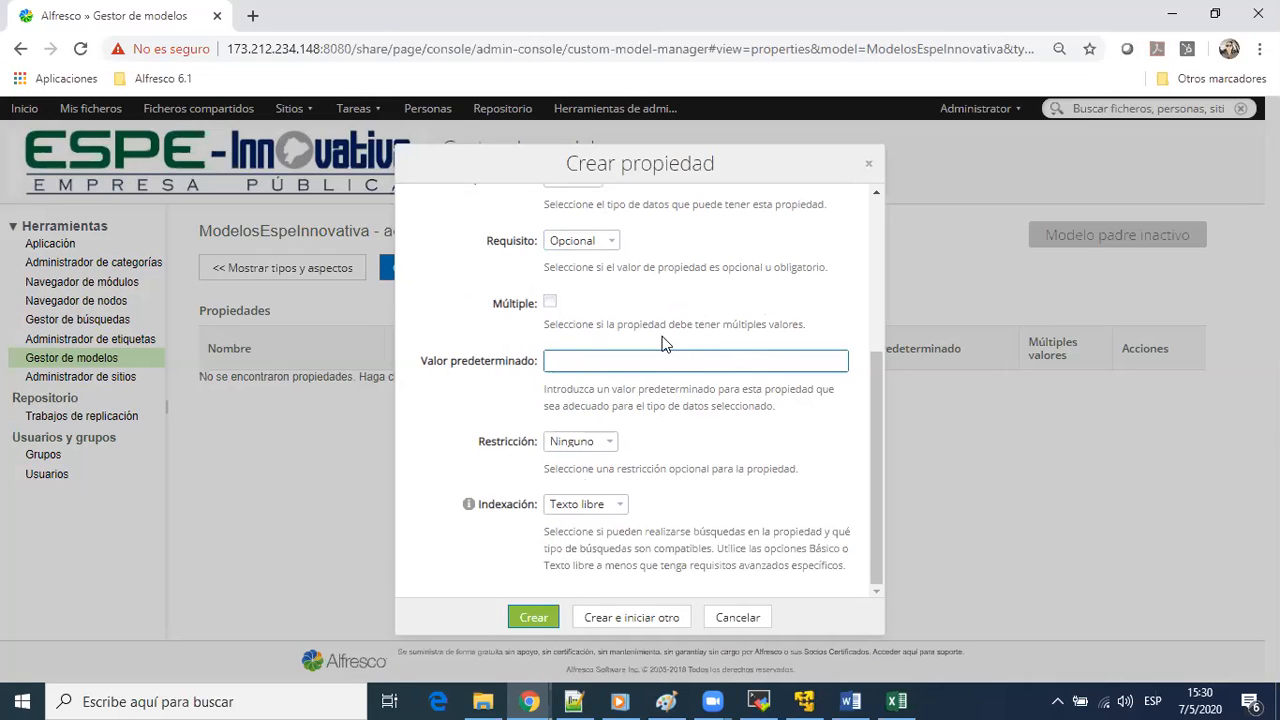
{"action": "scroll", "coordinate": [627, 261], "scroll_direction": "up", "scroll_amount": 3}
{"action": "scroll", "coordinate": [643, 293], "scroll_direction": "down", "scroll_amount": 3}
Examine the restriction options available for the numeroContrato property, keeping Ninguno
{"action": "left_click", "coordinate": [596, 450]}
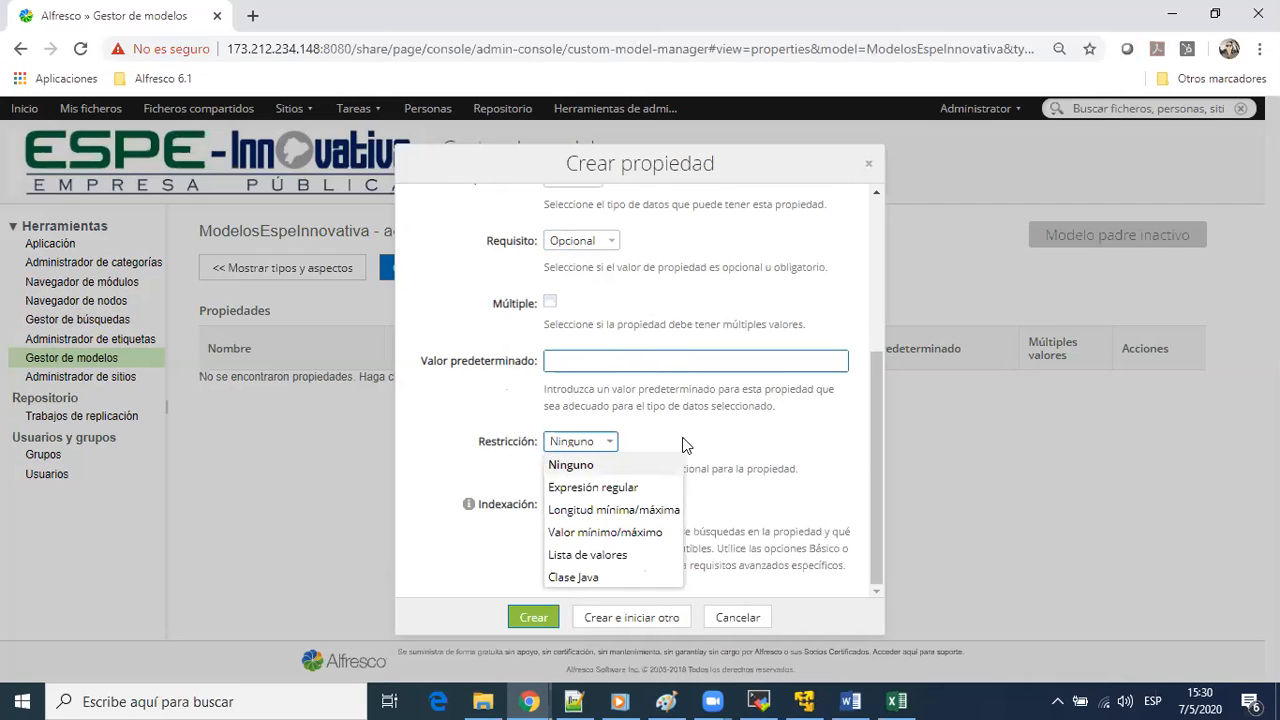
{"action": "left_click", "coordinate": [612, 442]}
{"action": "left_click", "coordinate": [592, 447]}
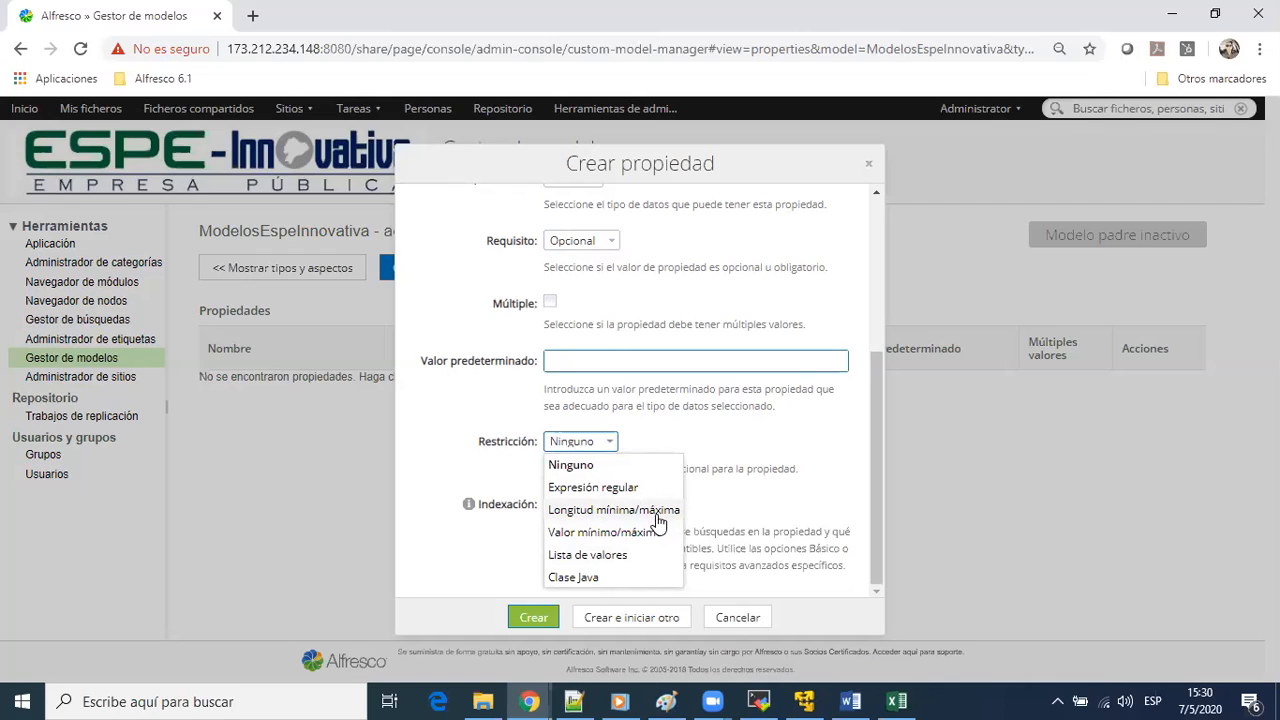
{"action": "left_click", "coordinate": [610, 448]}
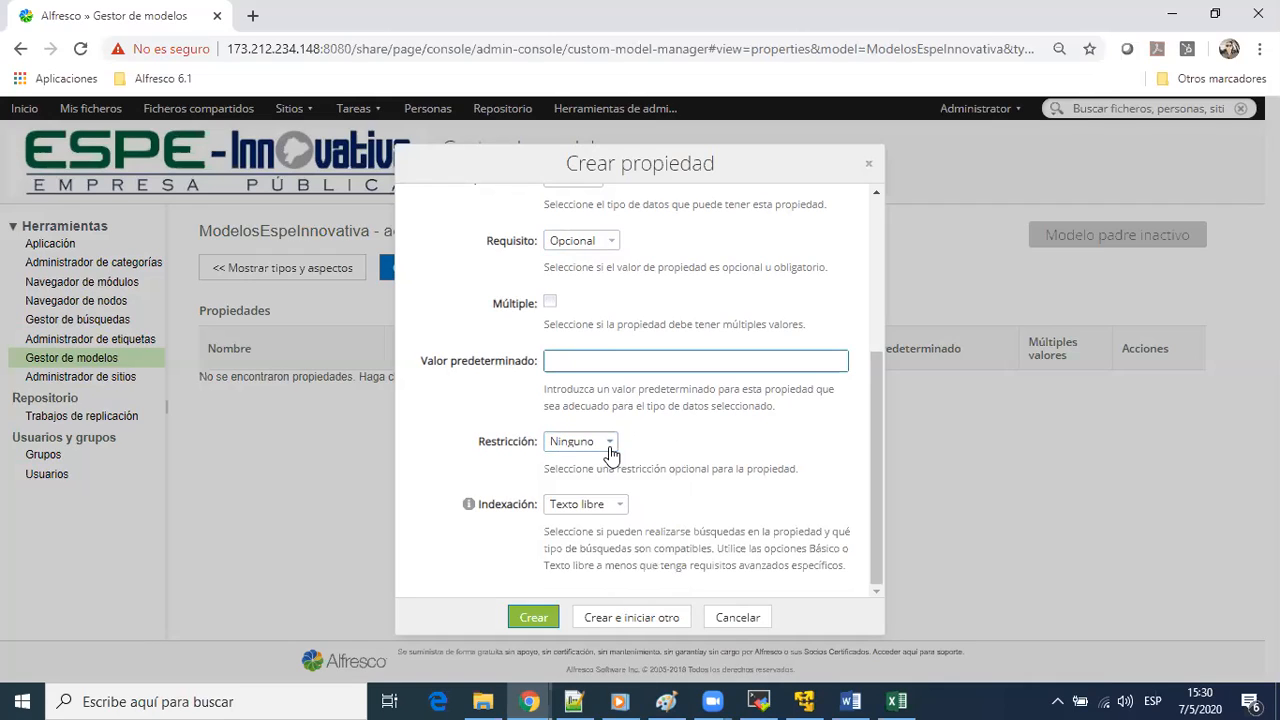
{"action": "left_click", "coordinate": [610, 446]}
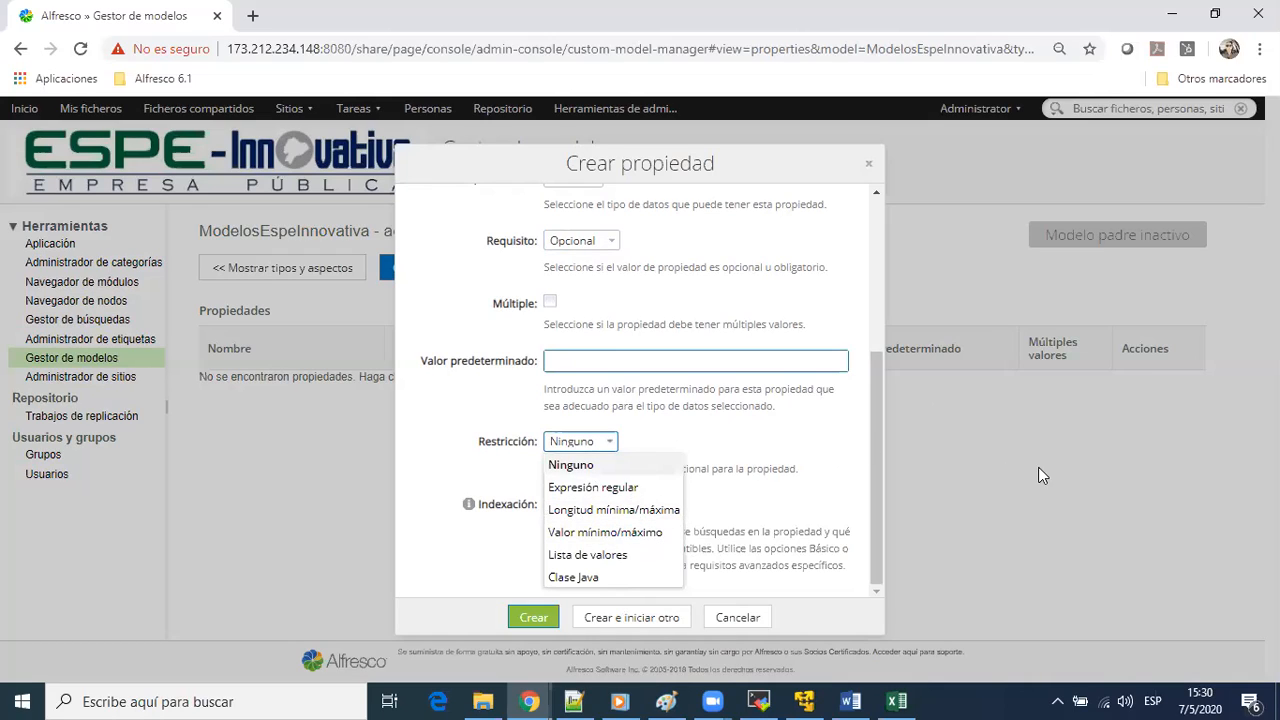
Review the requirement choices for the numeroContrato property once more, keeping Opcional
{"action": "scroll", "coordinate": [694, 460], "scroll_direction": "up", "scroll_amount": 3}
{"action": "scroll", "coordinate": [617, 426], "scroll_direction": "down", "scroll_amount": 1}
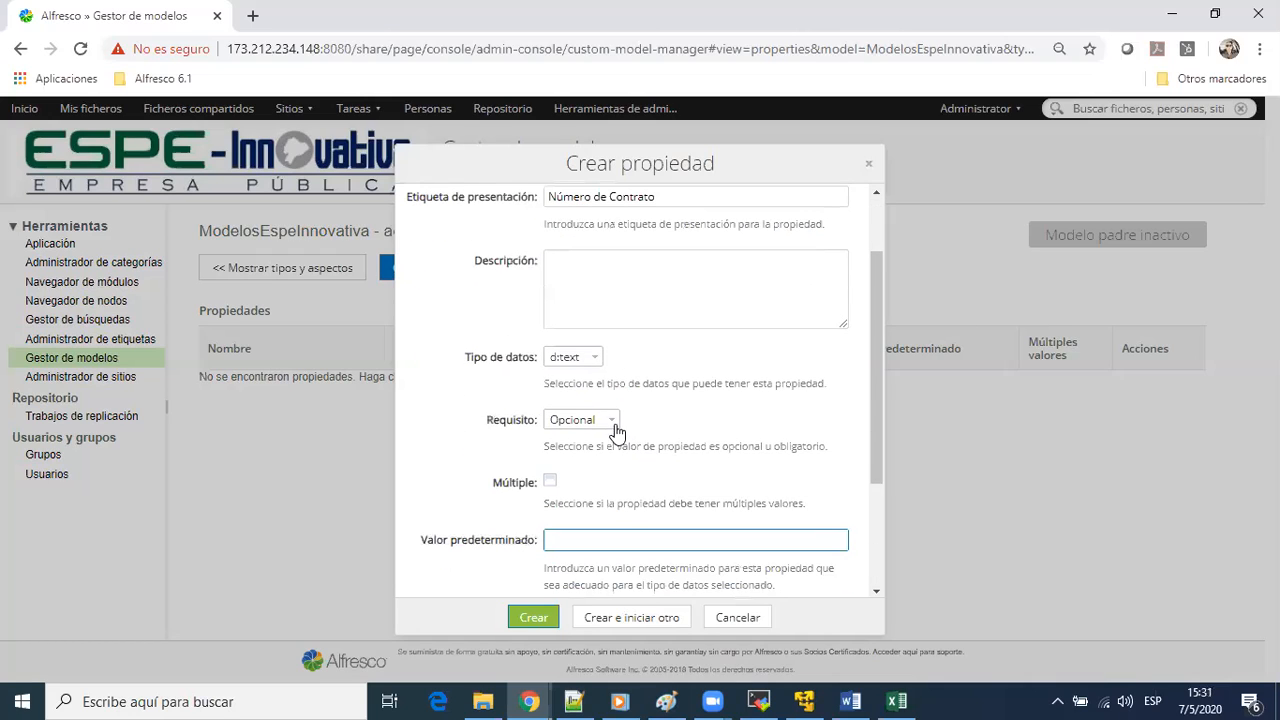
{"action": "left_click", "coordinate": [609, 424]}
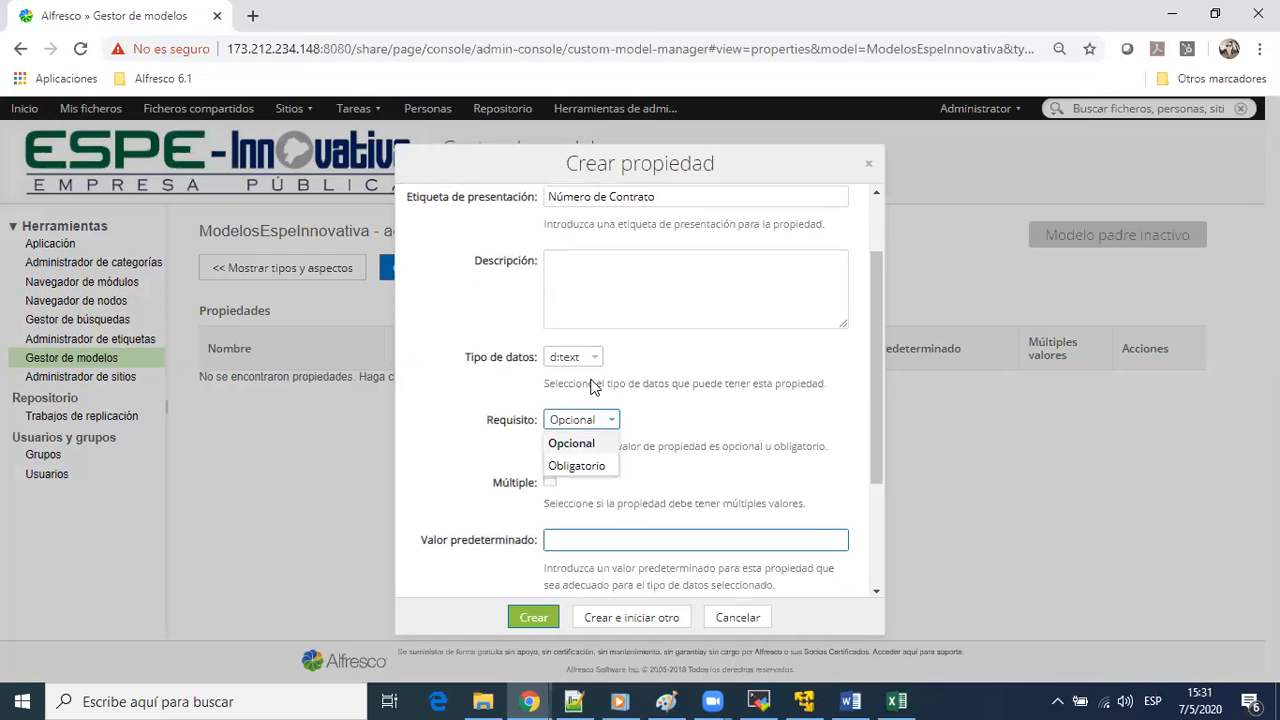
{"action": "left_click", "coordinate": [660, 420]}
Review the indexing options, keep Texto libre, and create the numeroContrato property while starting another one
{"action": "scroll", "coordinate": [637, 378], "scroll_direction": "down", "scroll_amount": 2}
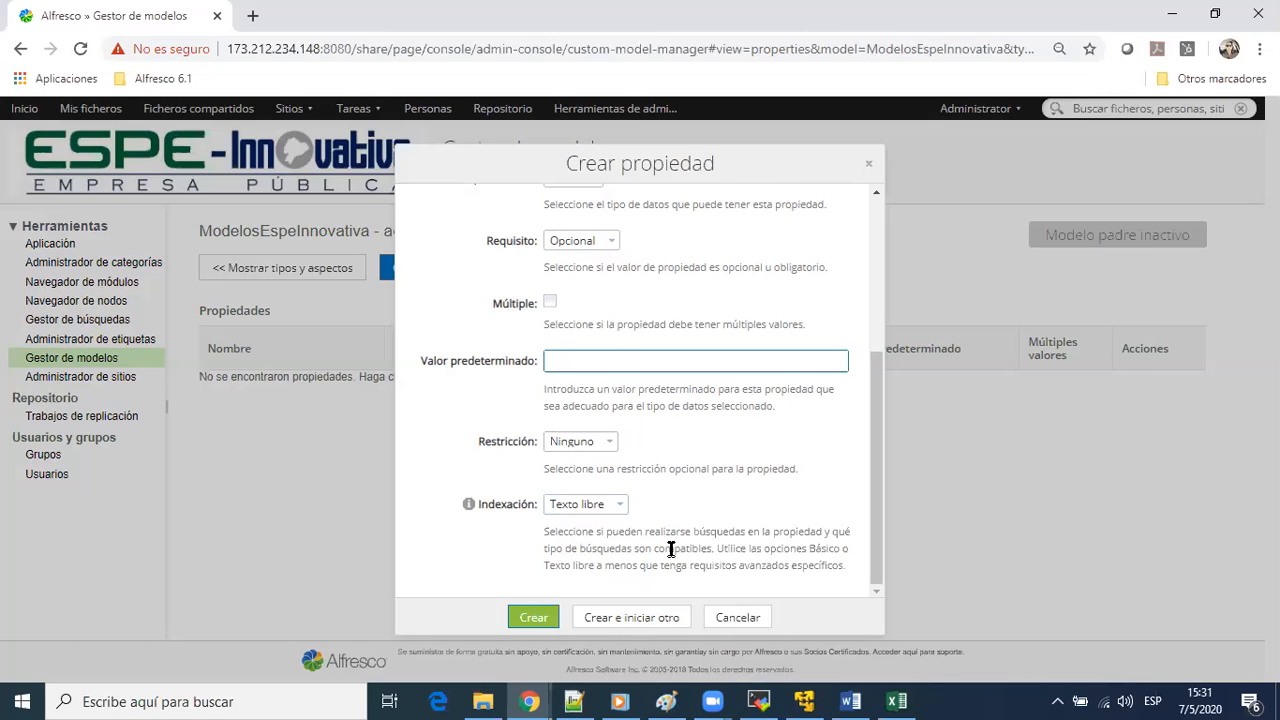
{"action": "left_click", "coordinate": [606, 505]}
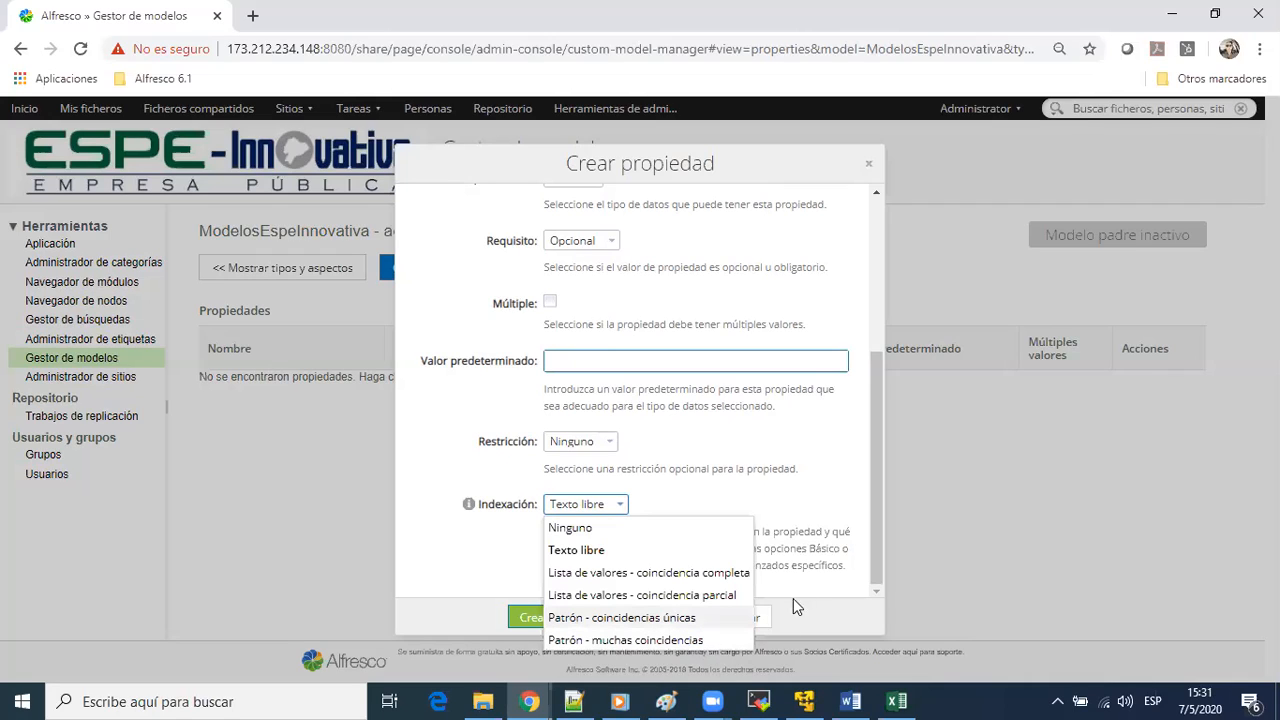
{"action": "left_click", "coordinate": [808, 452]}
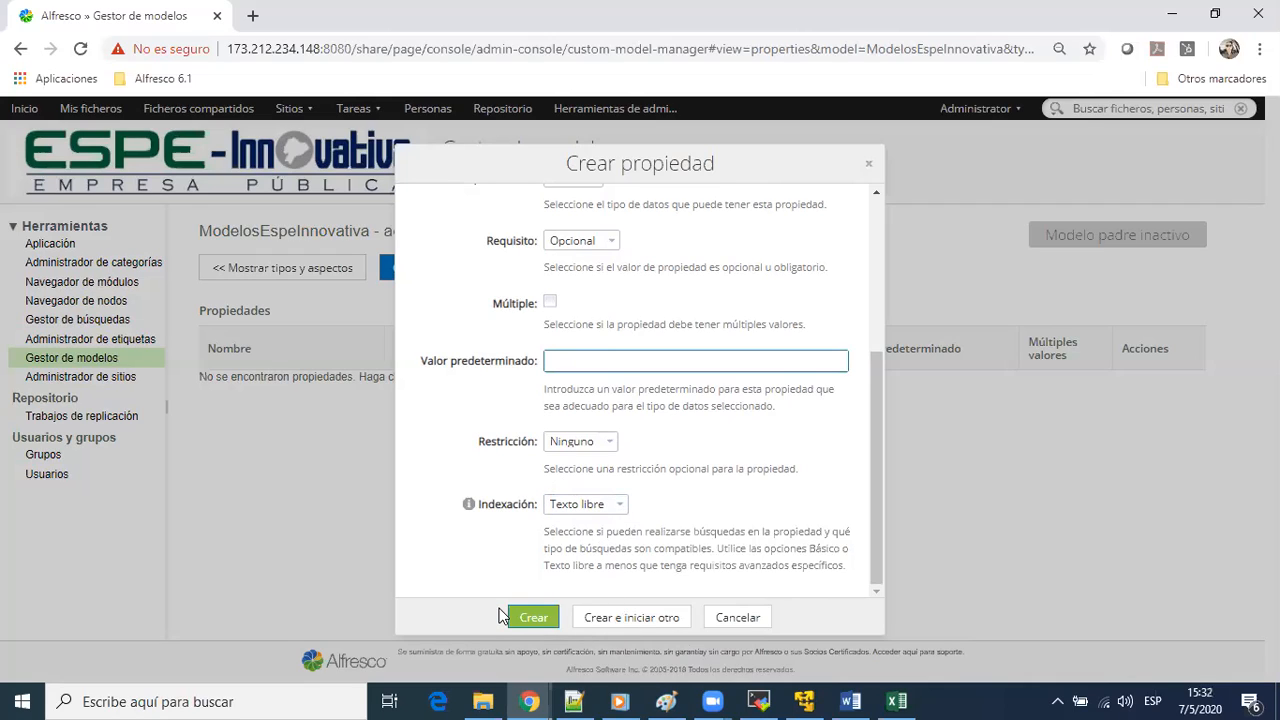
{"action": "left_click", "coordinate": [631, 617]}
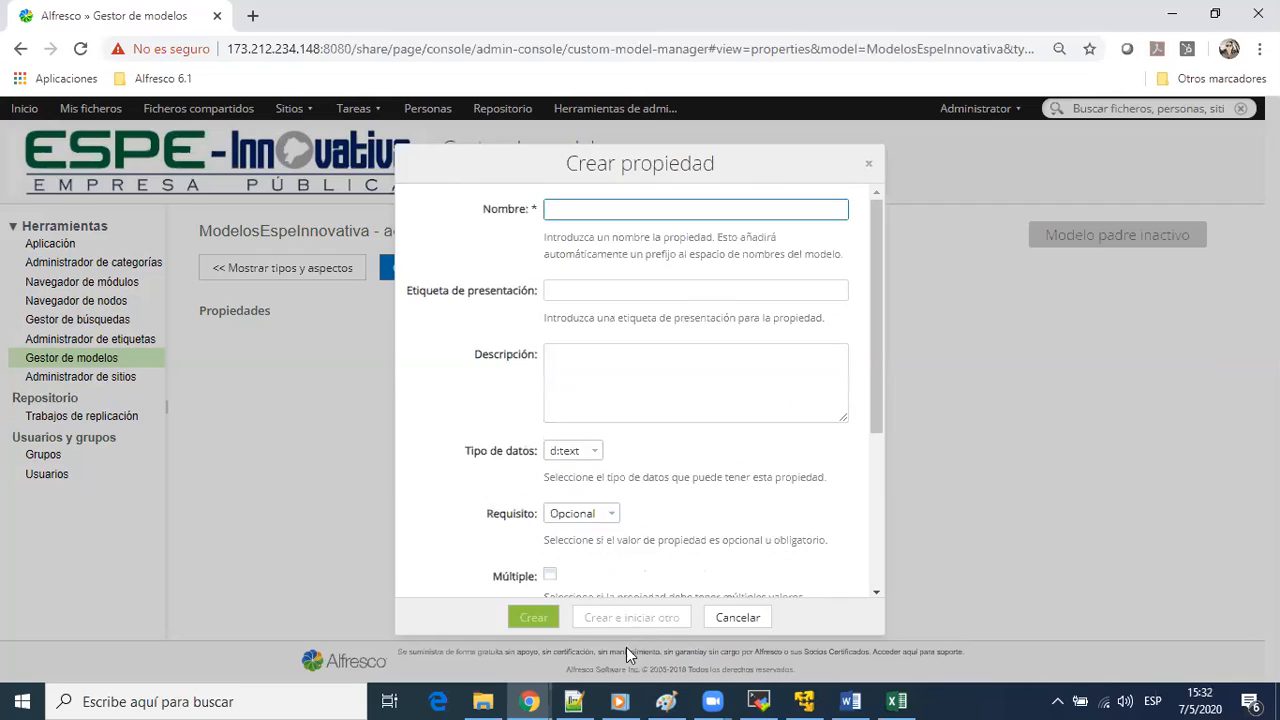
Switch to the TIPOS DOCUMENTALES workbook in Excel and check which metadata columns are marked for the ACTA document type
{"action": "left_click", "coordinate": [896, 701]}
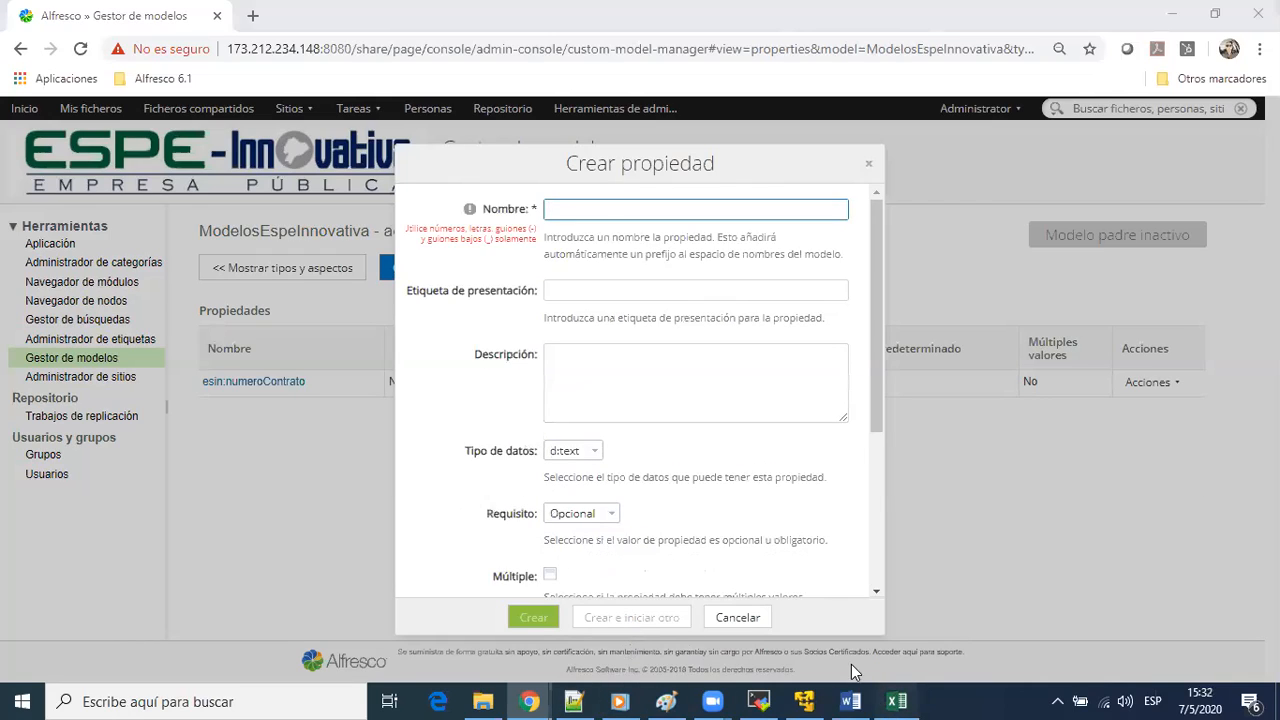
{"action": "scroll", "coordinate": [261, 443], "scroll_direction": "up", "scroll_amount": 6}
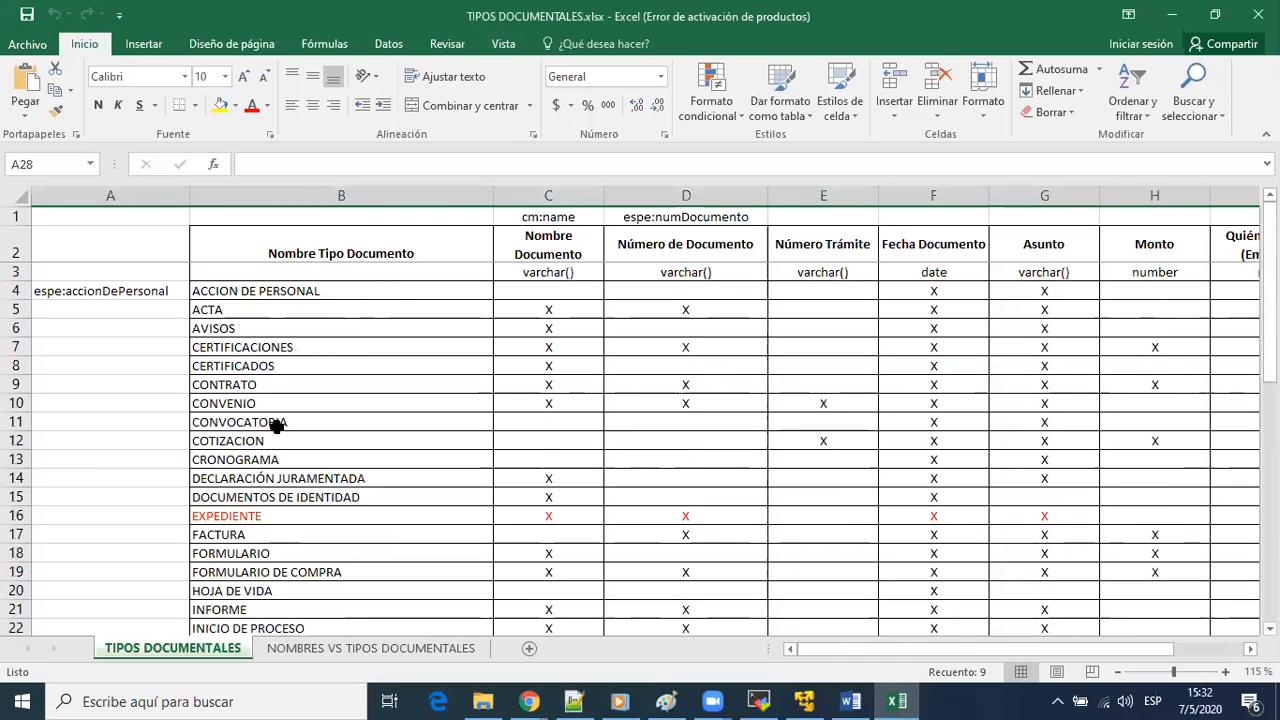
{"action": "left_click", "coordinate": [14, 309]}
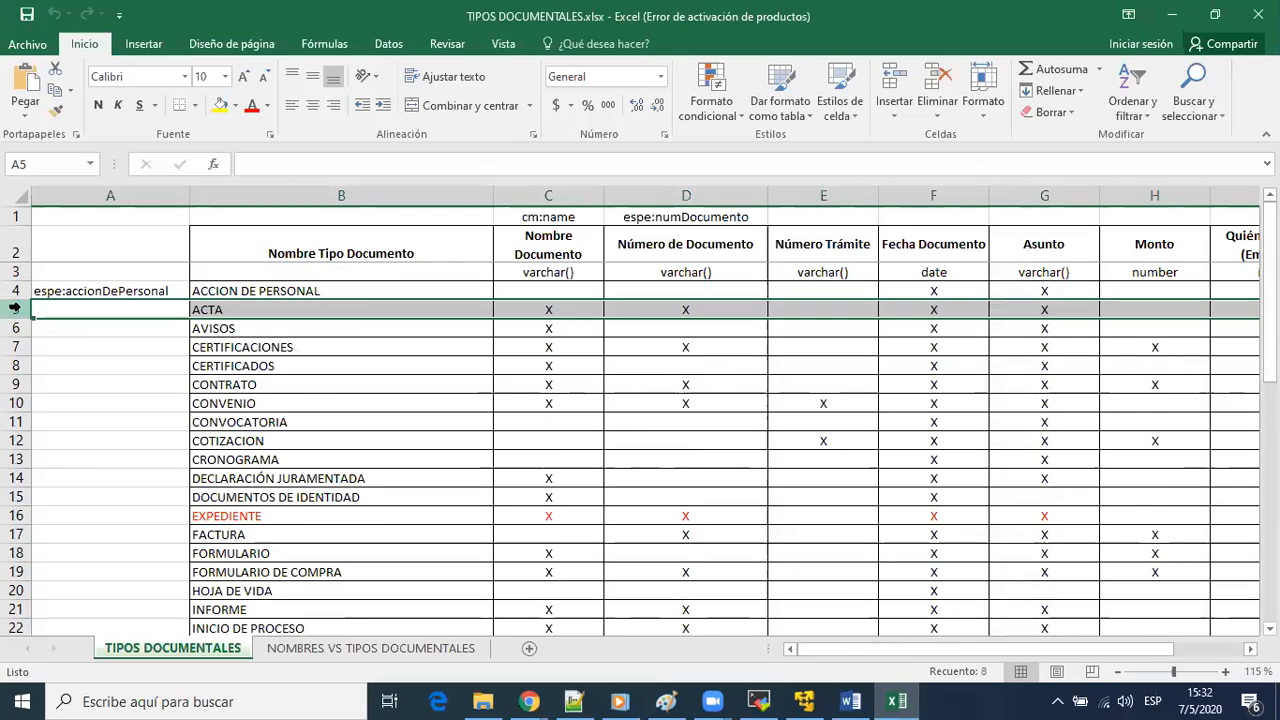
{"action": "left_click", "coordinate": [558, 195]}
{"action": "left_click", "coordinate": [704, 314]}
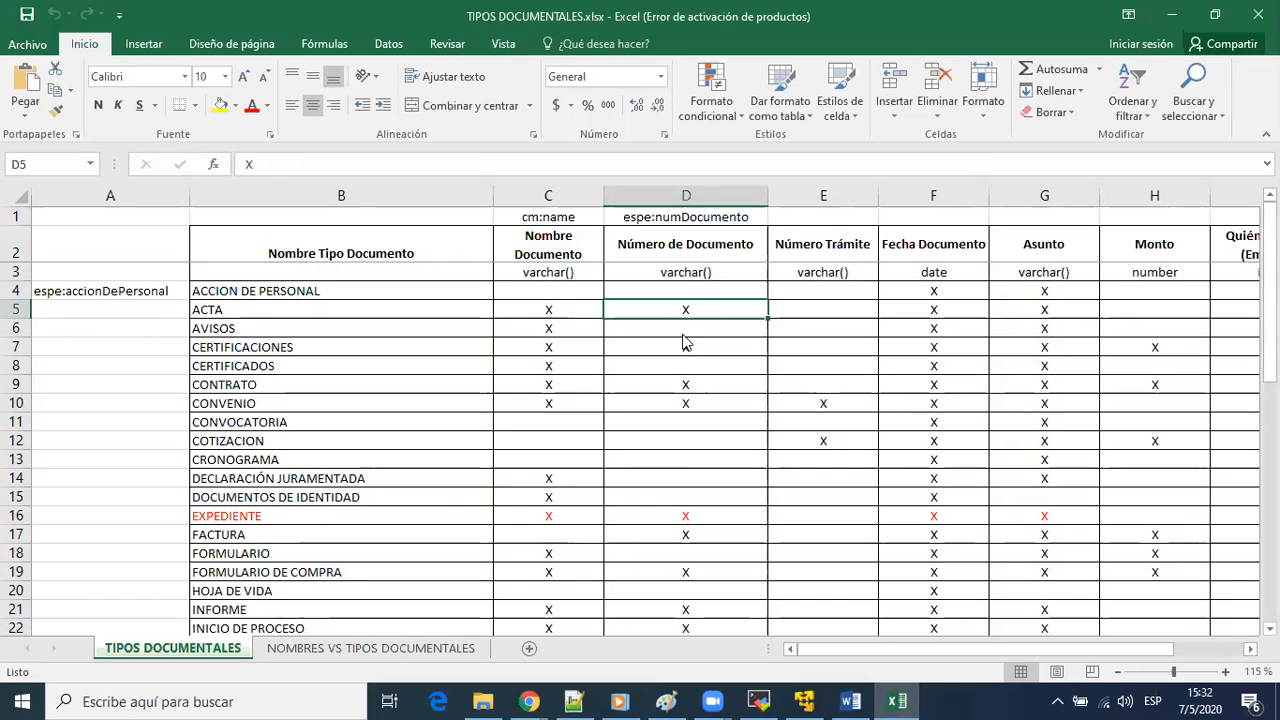
{"action": "key", "text": "alt+Tab"}
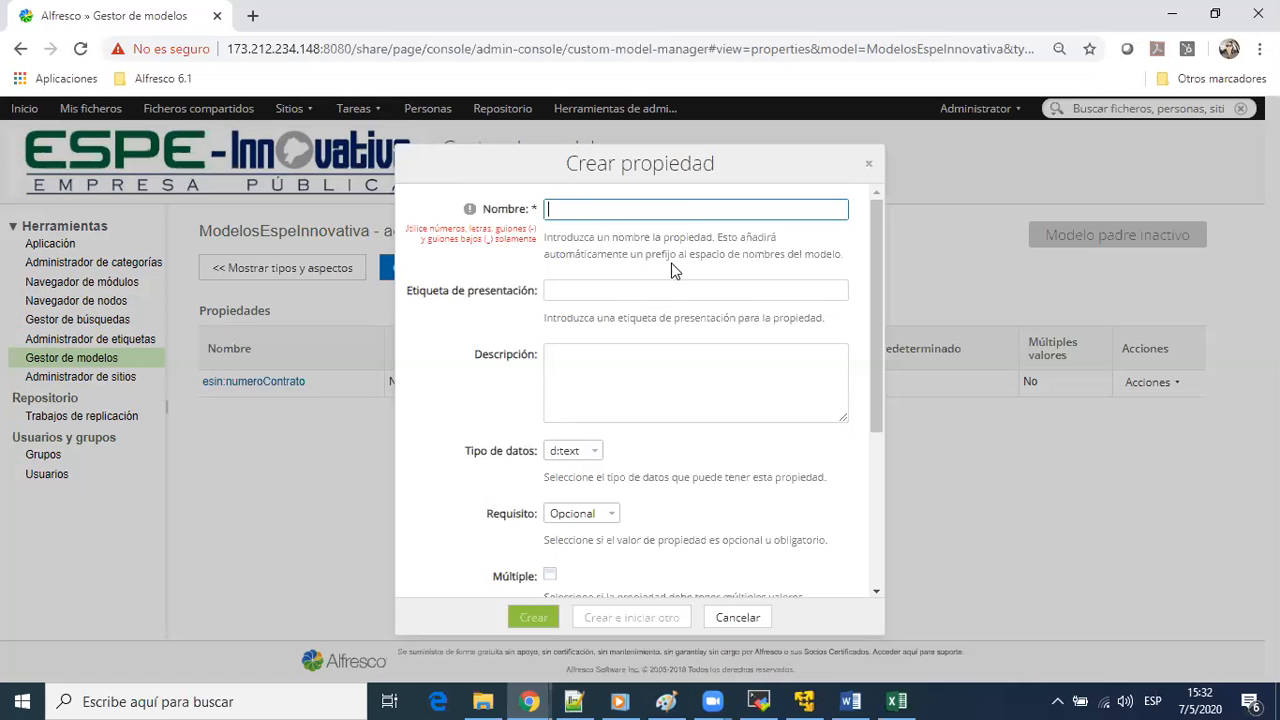
{"action": "key", "text": "alt+Tab"}
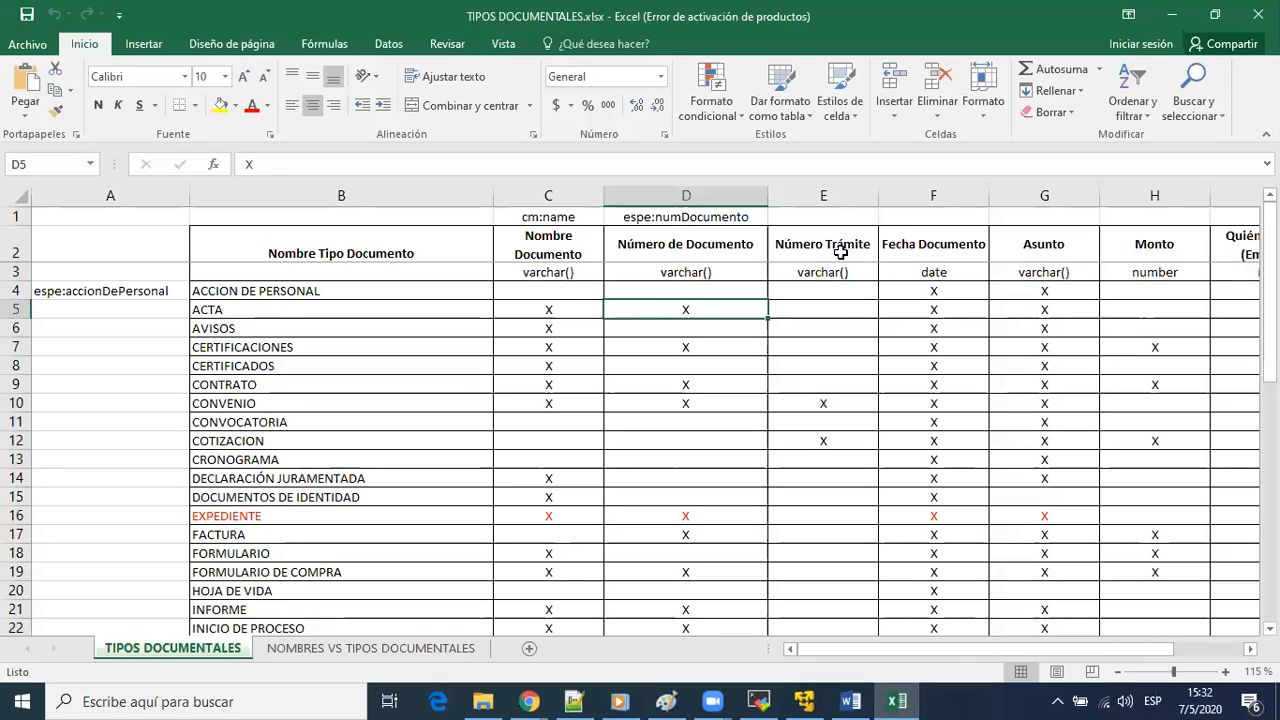
{"action": "left_click_drag", "start_coordinate": [841, 250], "coordinate": [851, 303]}
{"action": "left_click", "coordinate": [832, 306]}
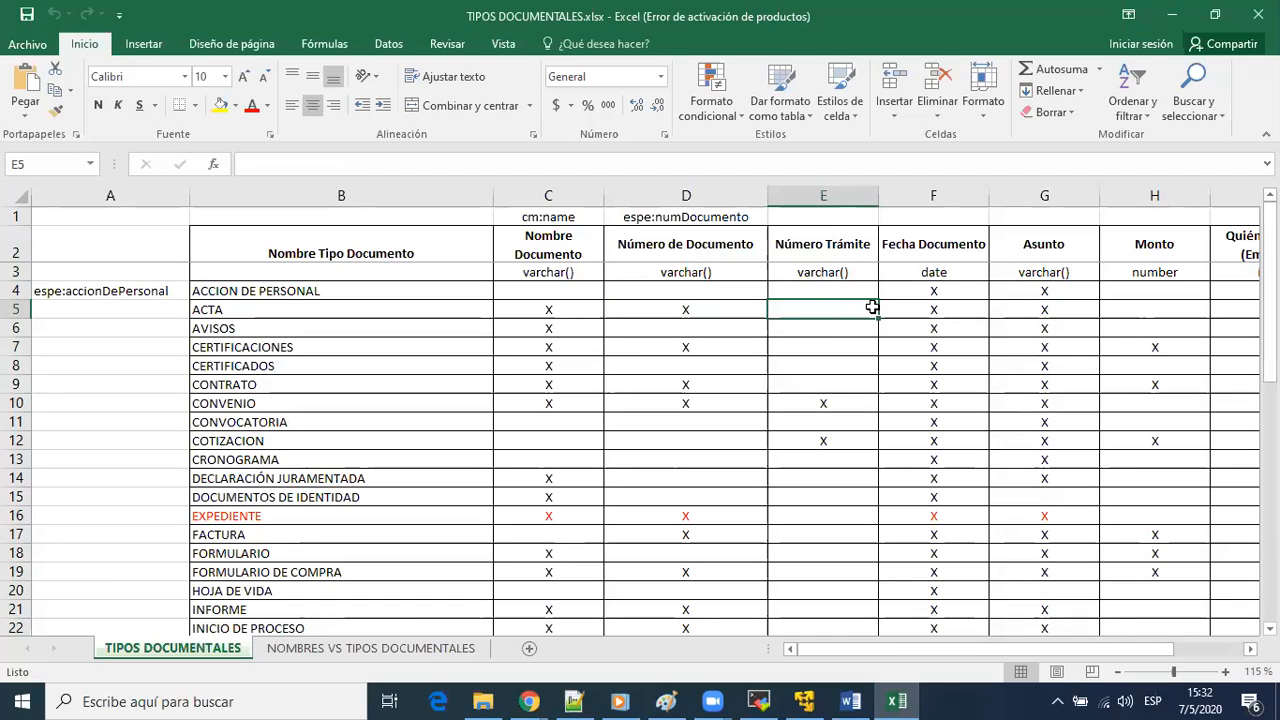
{"action": "left_click", "coordinate": [15, 309]}
{"action": "left_click_drag", "start_coordinate": [1098, 649], "coordinate": [1168, 648]}
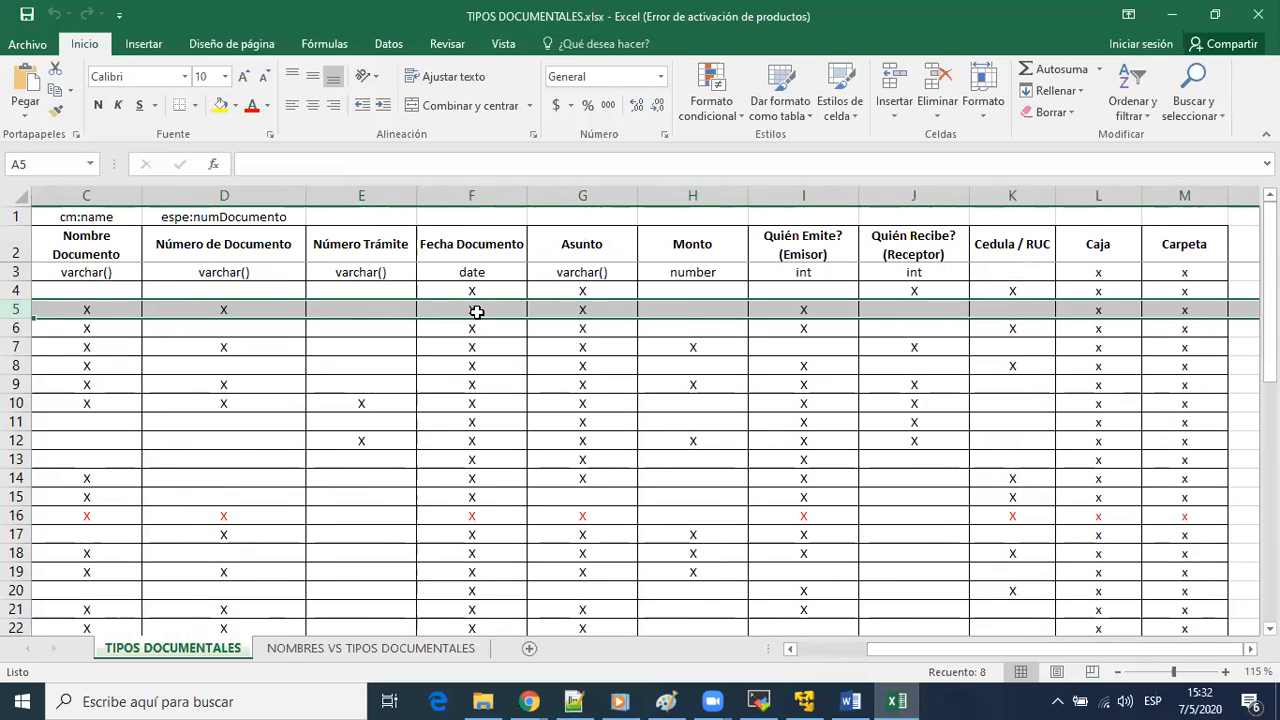
Back in Alfresco, name the new property fechaDocumento and give it the presentation label Fecha de Documento
{"action": "key", "text": "alt+Tab"}
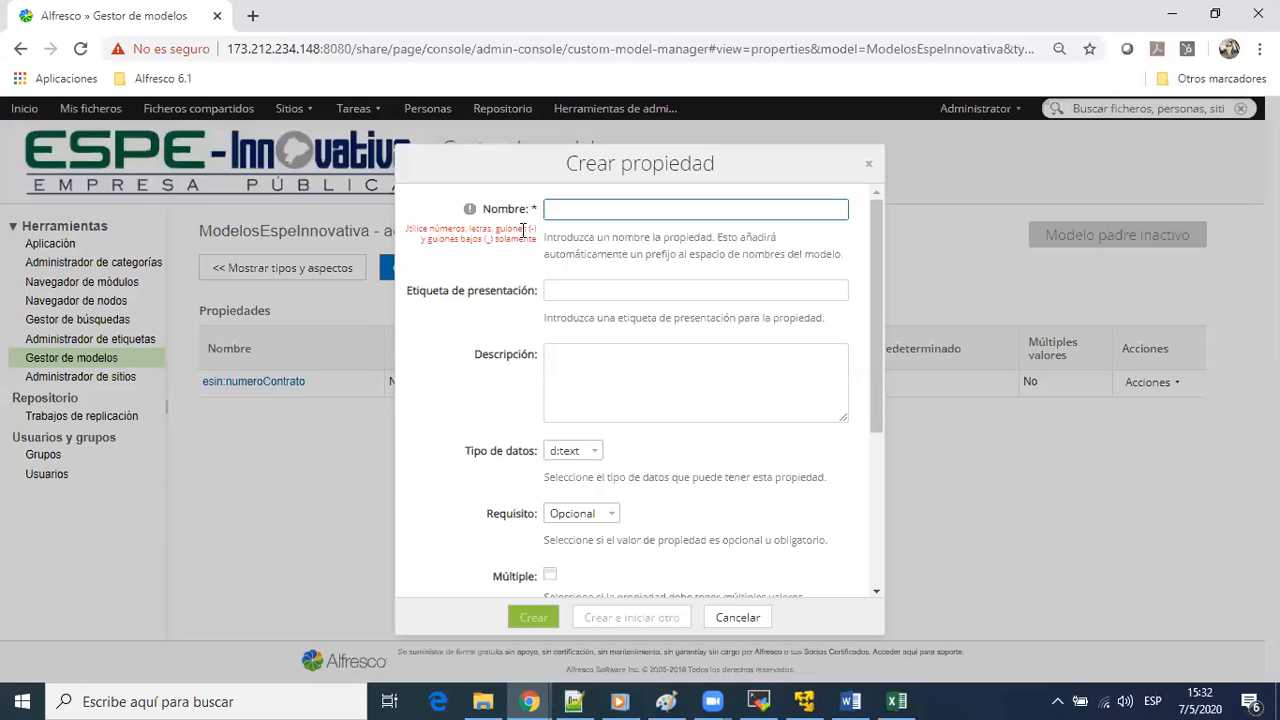
{"action": "type", "text": "fechaDoc"}
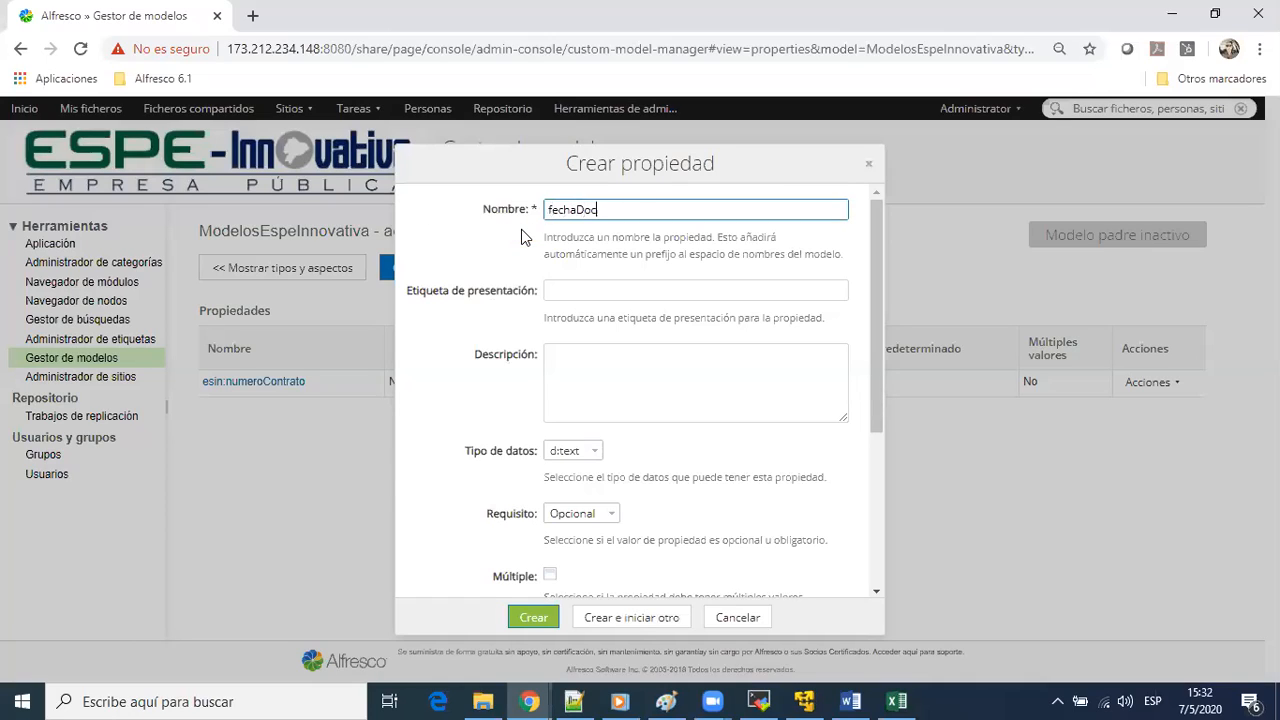
{"action": "type", "text": "umento"}
{"action": "key", "text": "Tab"}
{"action": "type", "text": "Fe"}
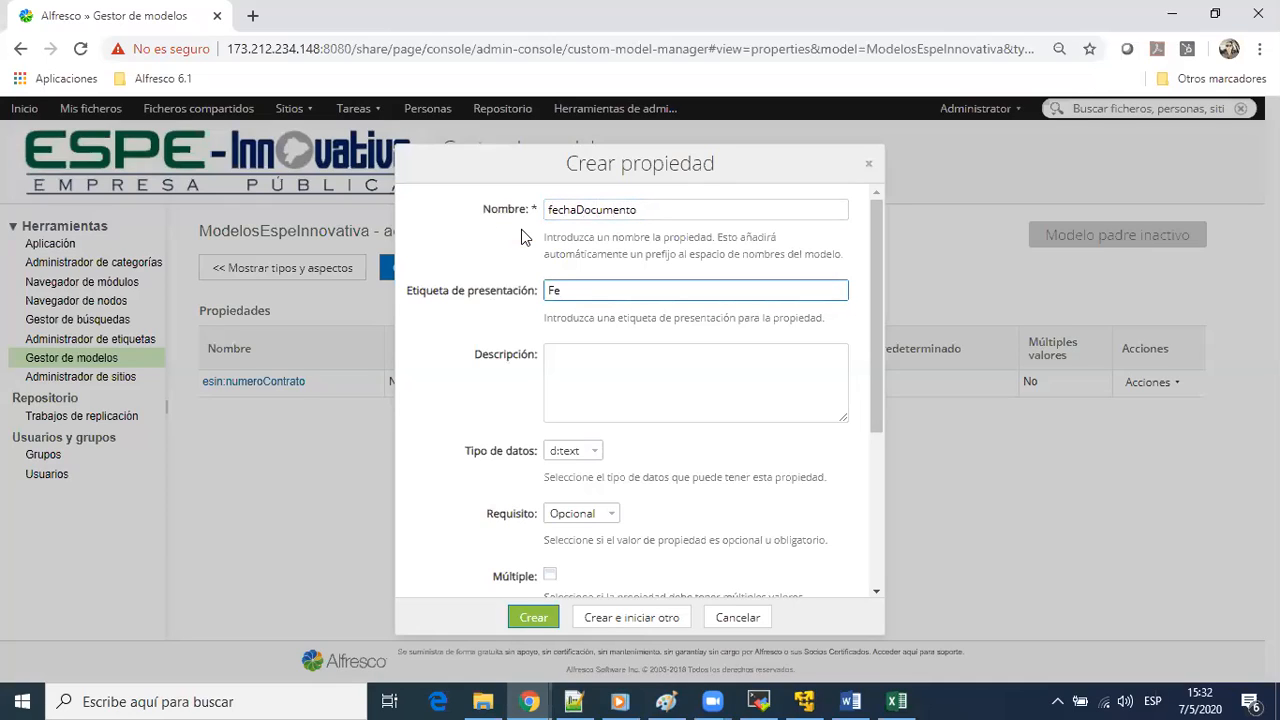
{"action": "type", "text": "cha de Documento"}
{"action": "key", "text": "Tab"}
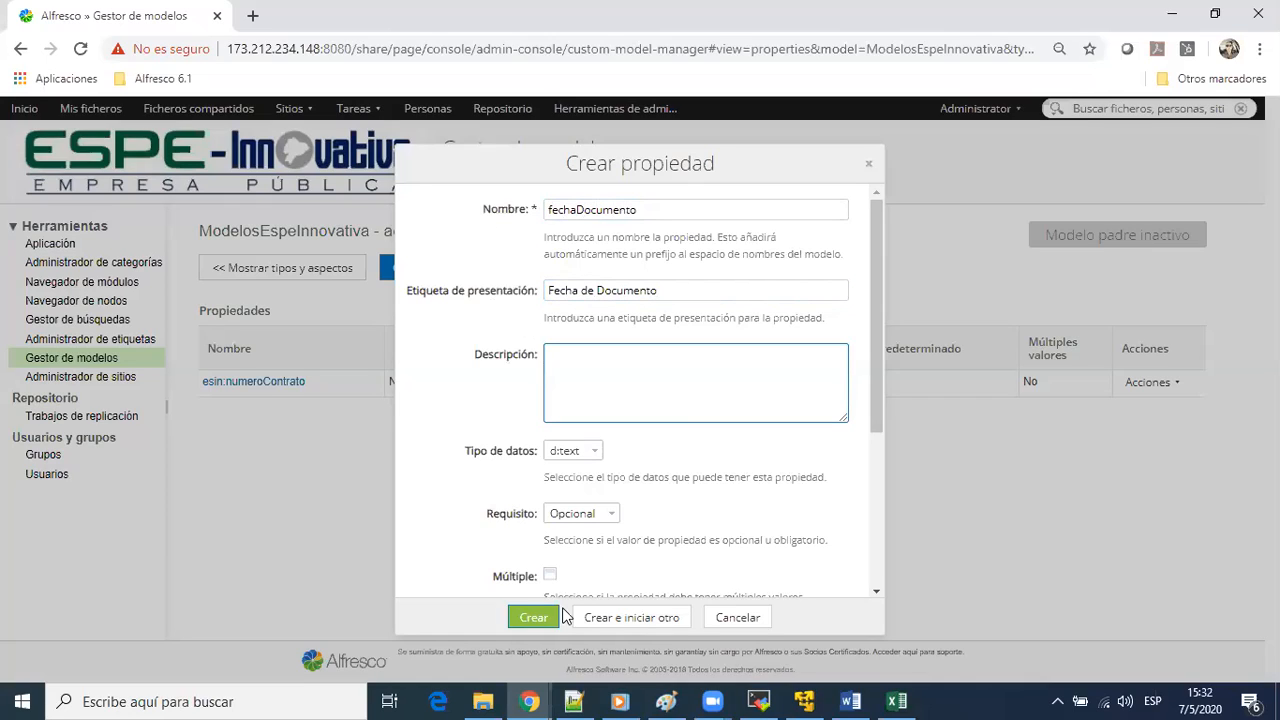
Set the fechaDocumento property's data type to d:date and keep its requirement as Opcional
{"action": "left_click", "coordinate": [575, 452]}
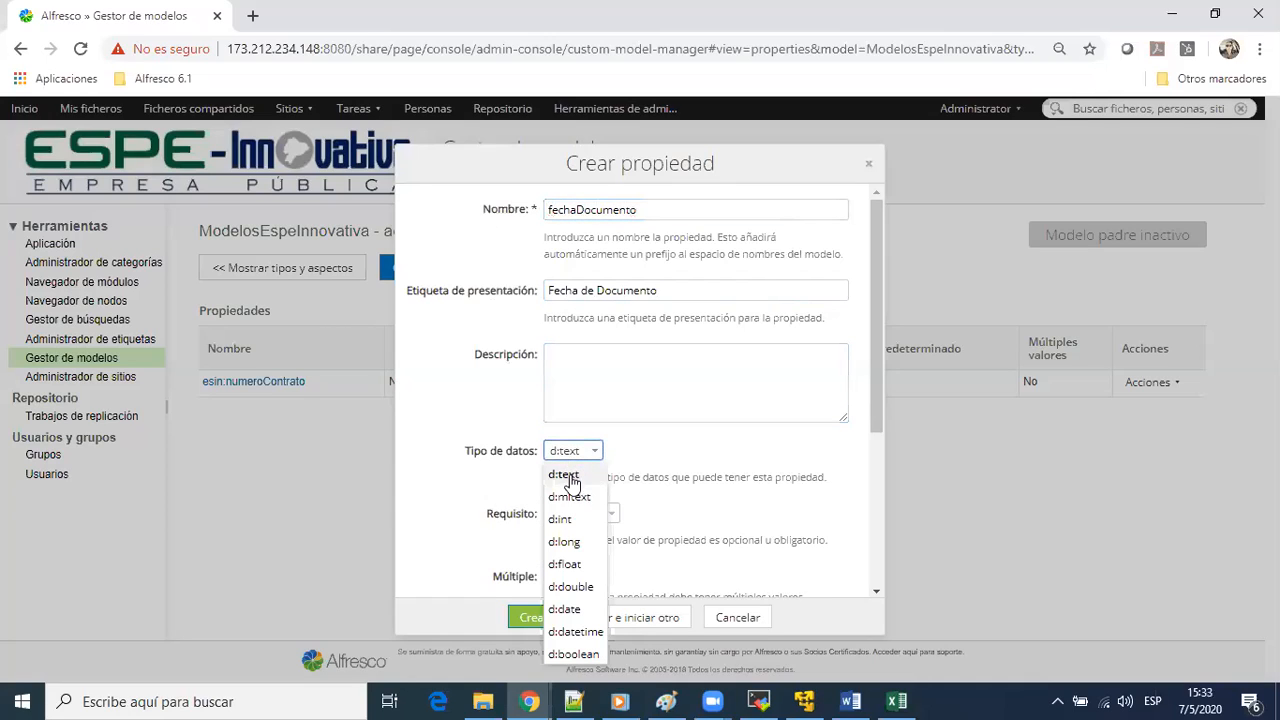
{"action": "left_click", "coordinate": [564, 609]}
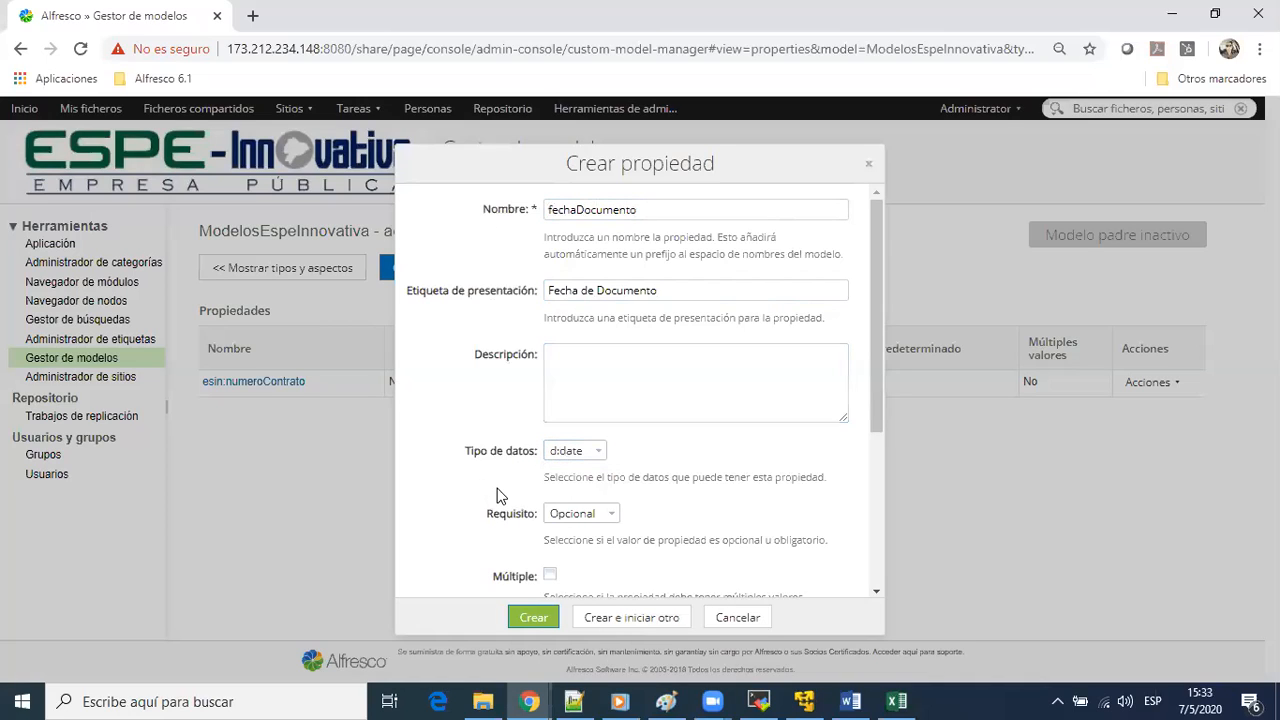
{"action": "scroll", "coordinate": [556, 548], "scroll_direction": "down", "scroll_amount": 1}
{"action": "left_click", "coordinate": [607, 422]}
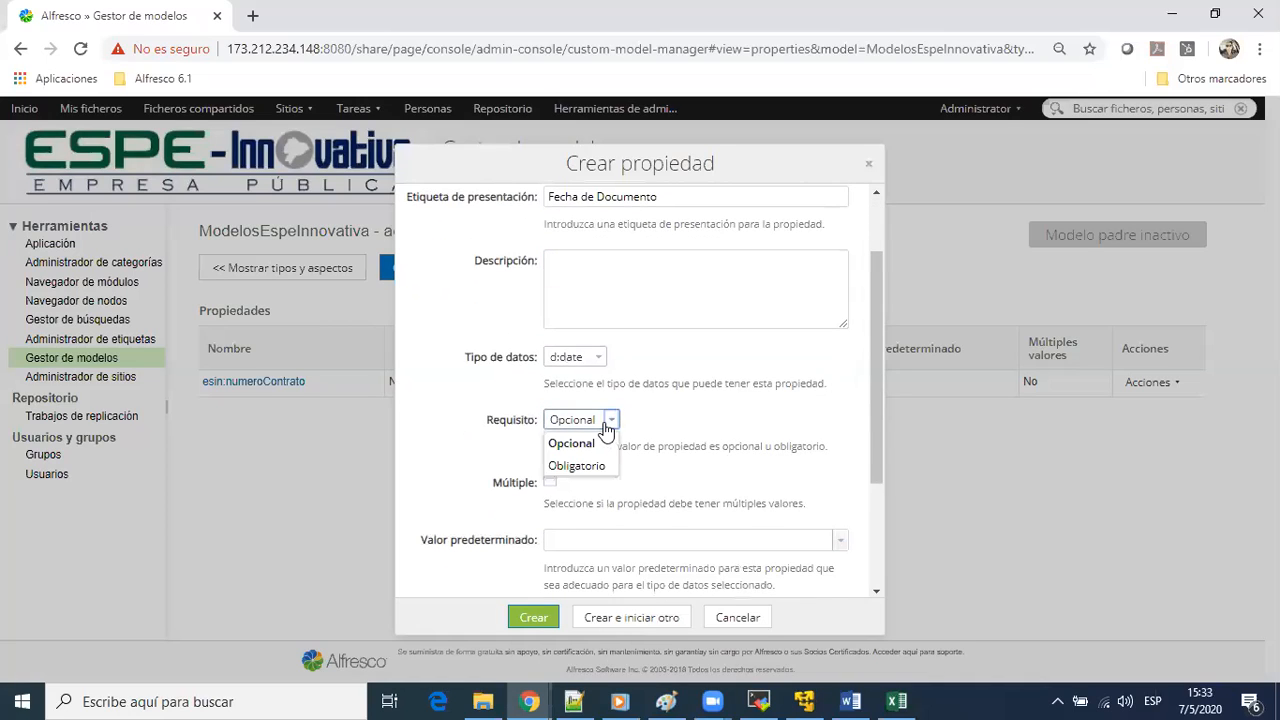
{"action": "left_click", "coordinate": [785, 437]}
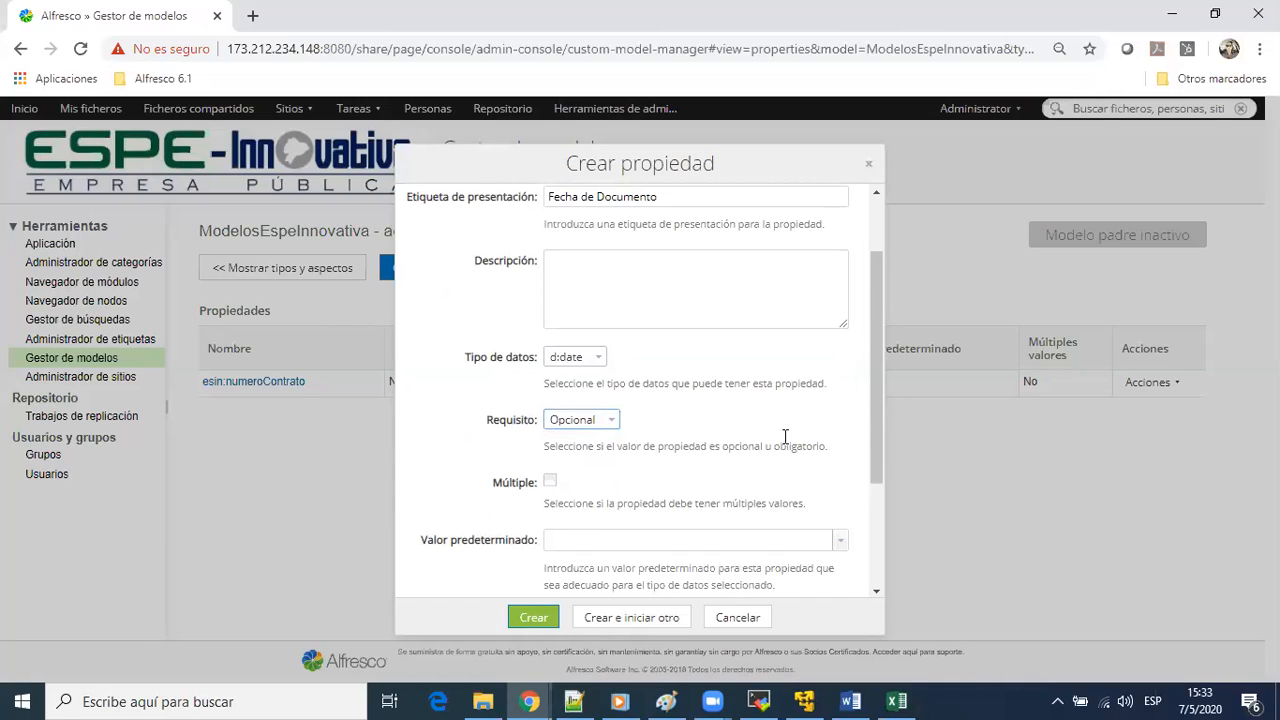
Create the fechaDocumento property with Básico indexing, and cancel the extra blank property form
{"action": "scroll", "coordinate": [760, 450], "scroll_direction": "down", "scroll_amount": 2}
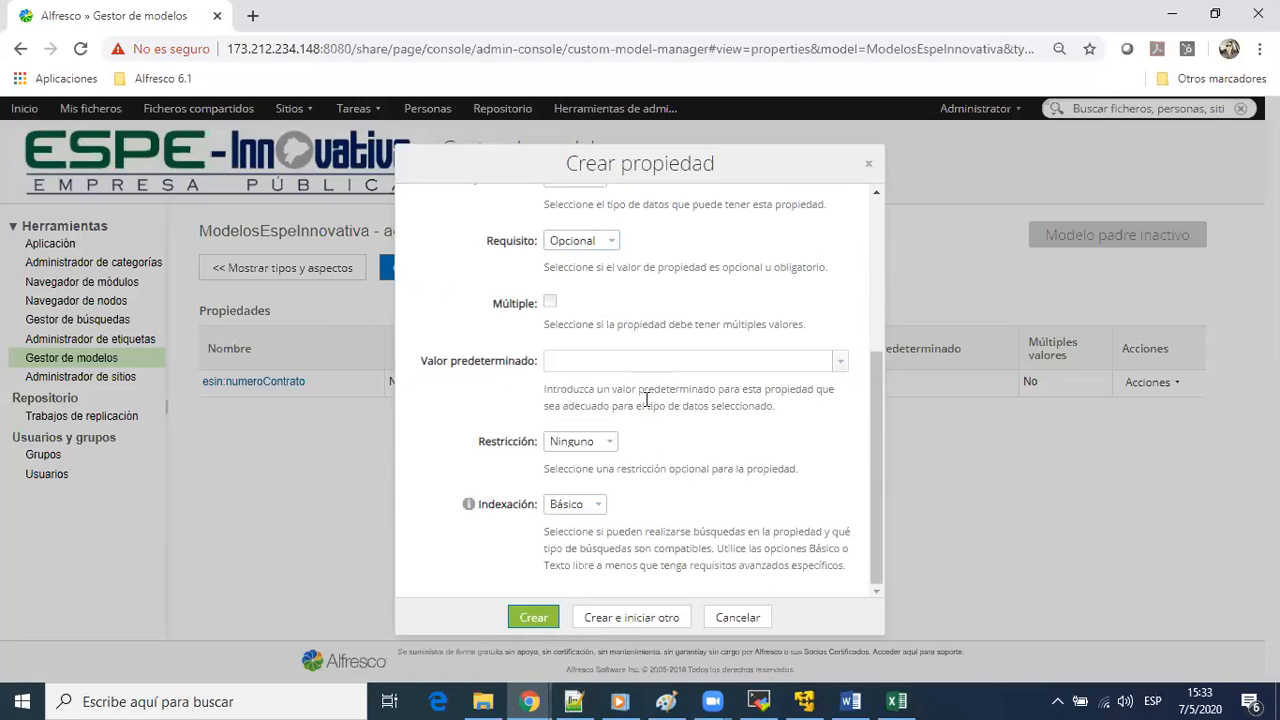
{"action": "left_click", "coordinate": [590, 506]}
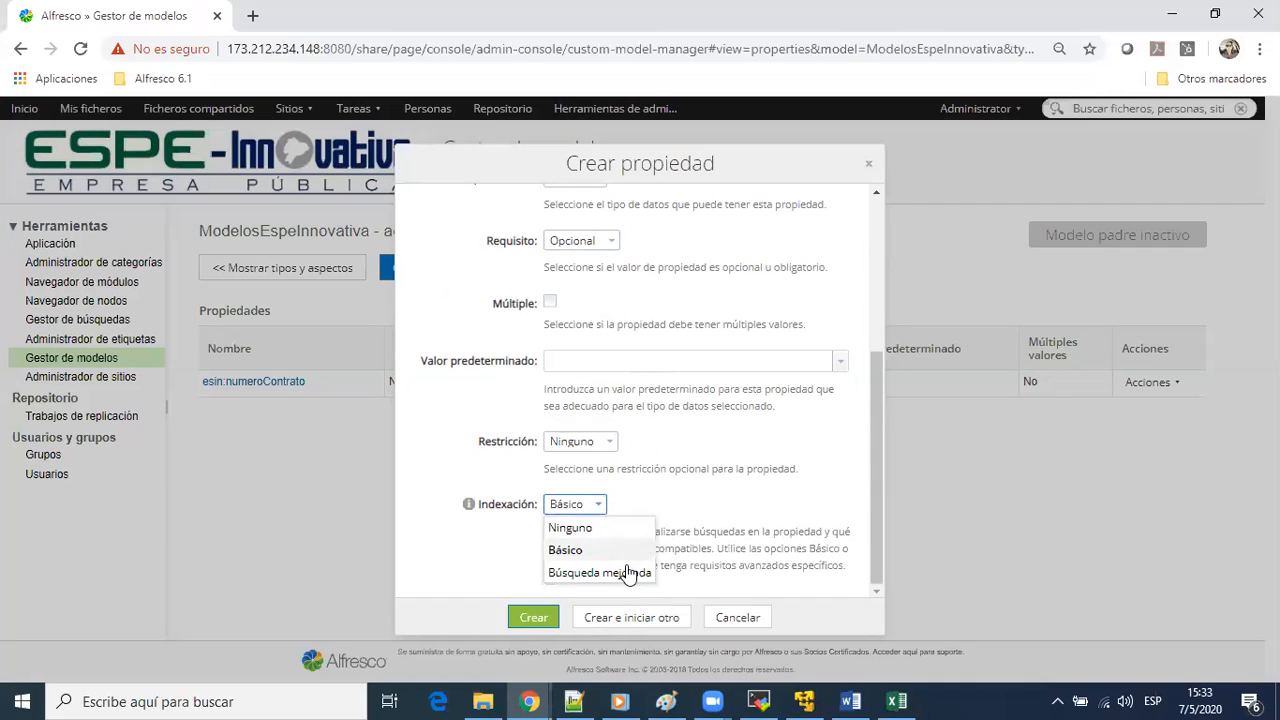
{"action": "left_click", "coordinate": [674, 495]}
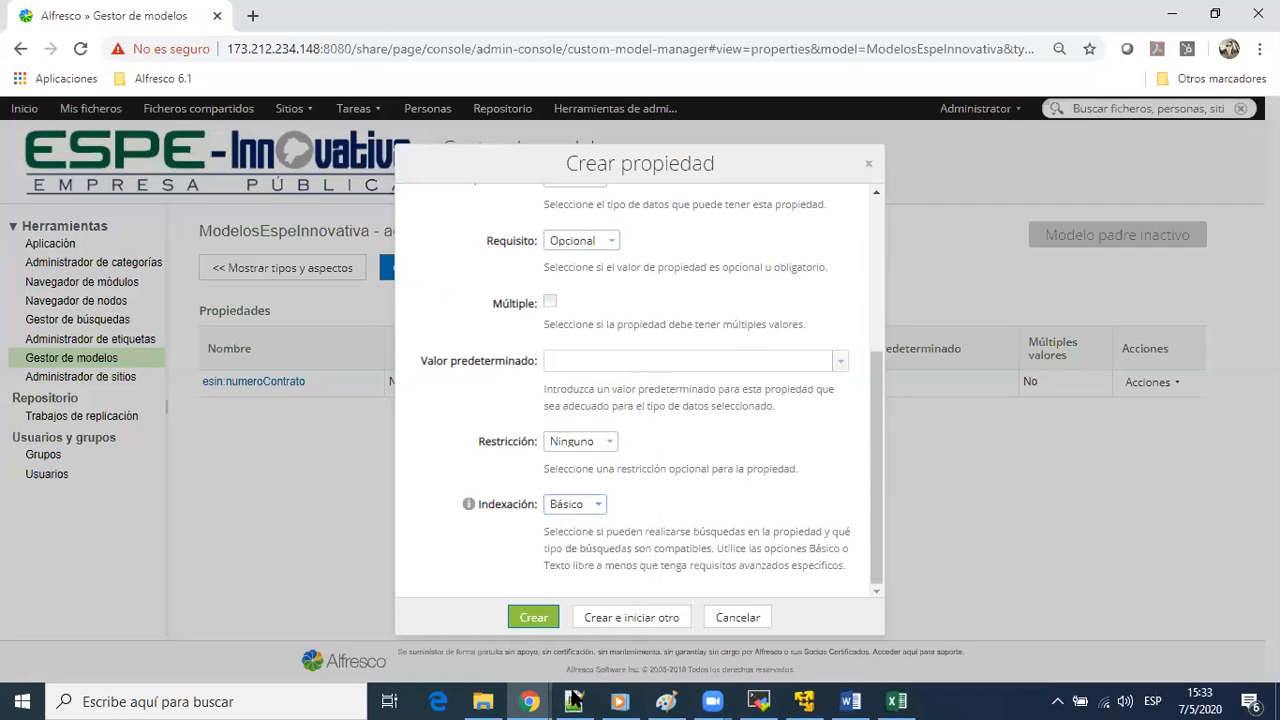
{"action": "left_click", "coordinate": [574, 616]}
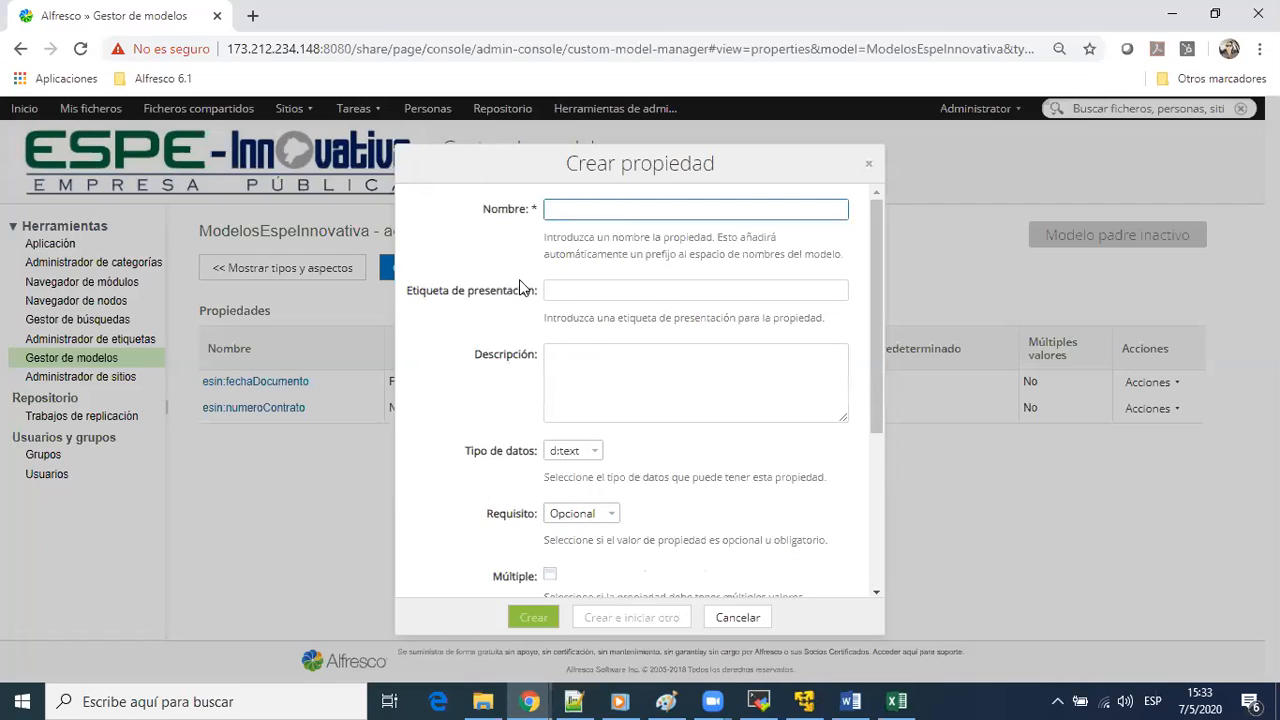
{"action": "left_click_drag", "start_coordinate": [673, 172], "coordinate": [1013, 90]}
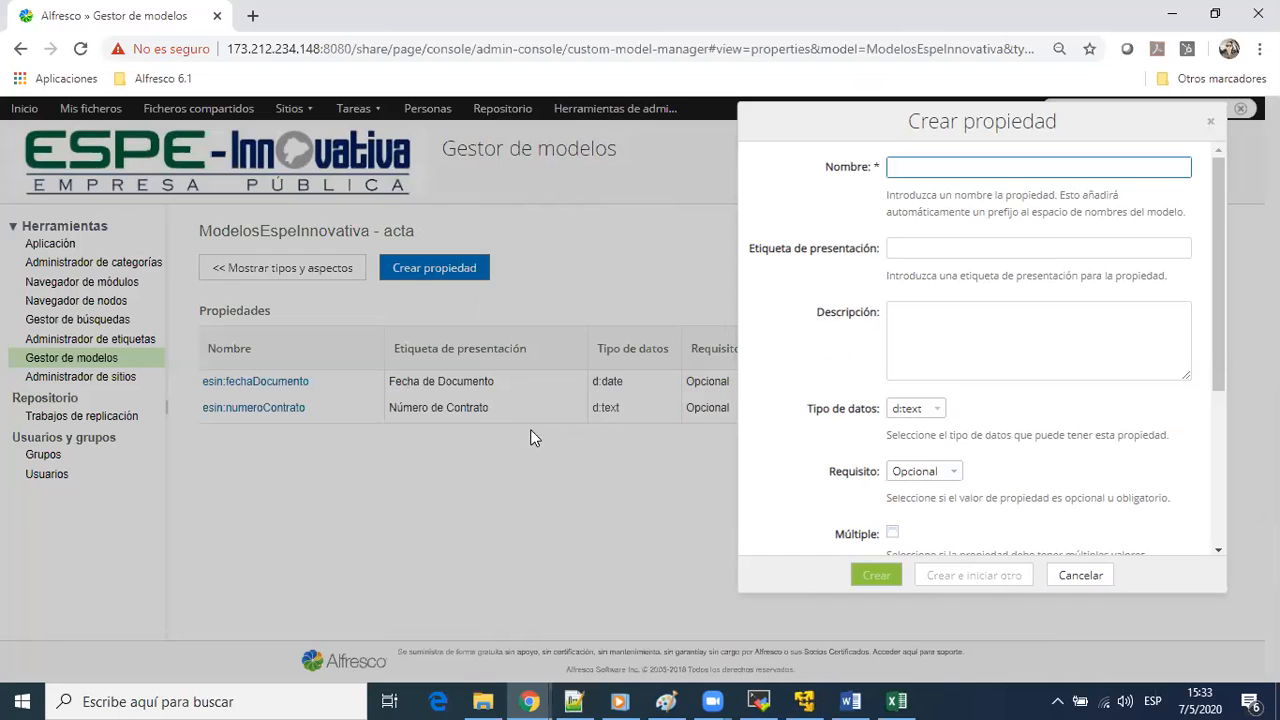
{"action": "left_click", "coordinate": [1058, 582]}
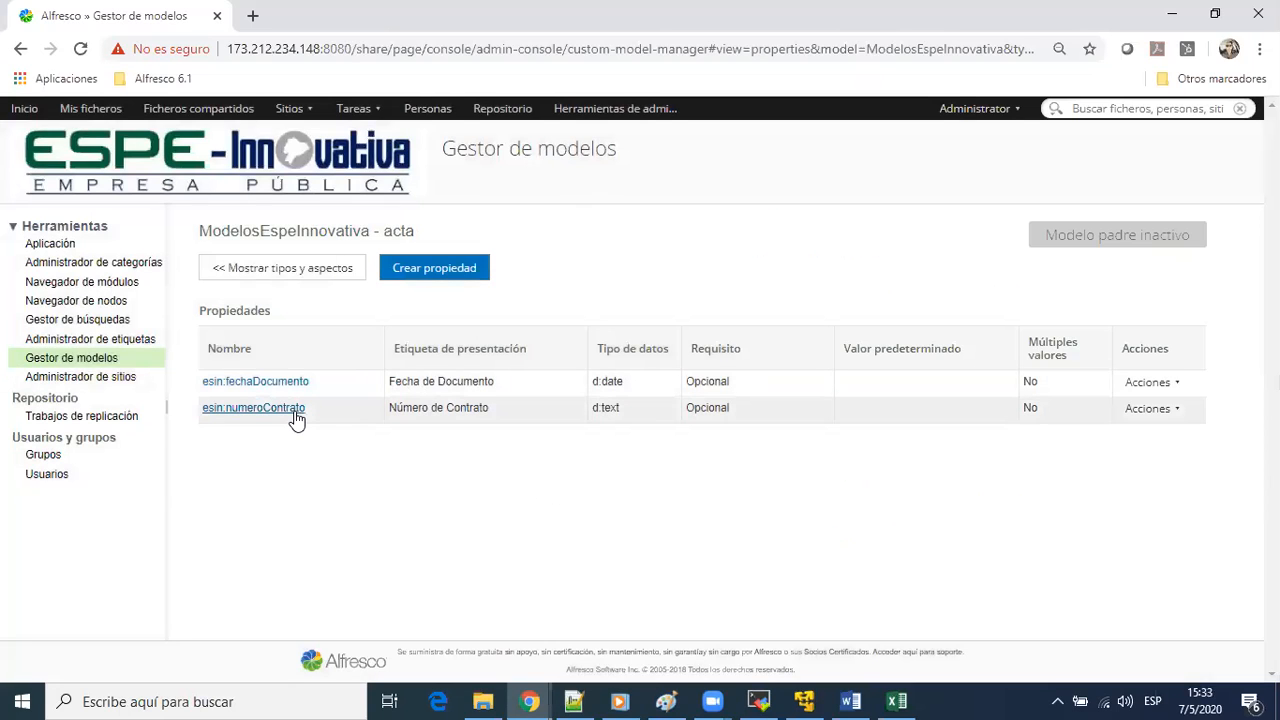
{"action": "left_click", "coordinate": [1150, 408]}
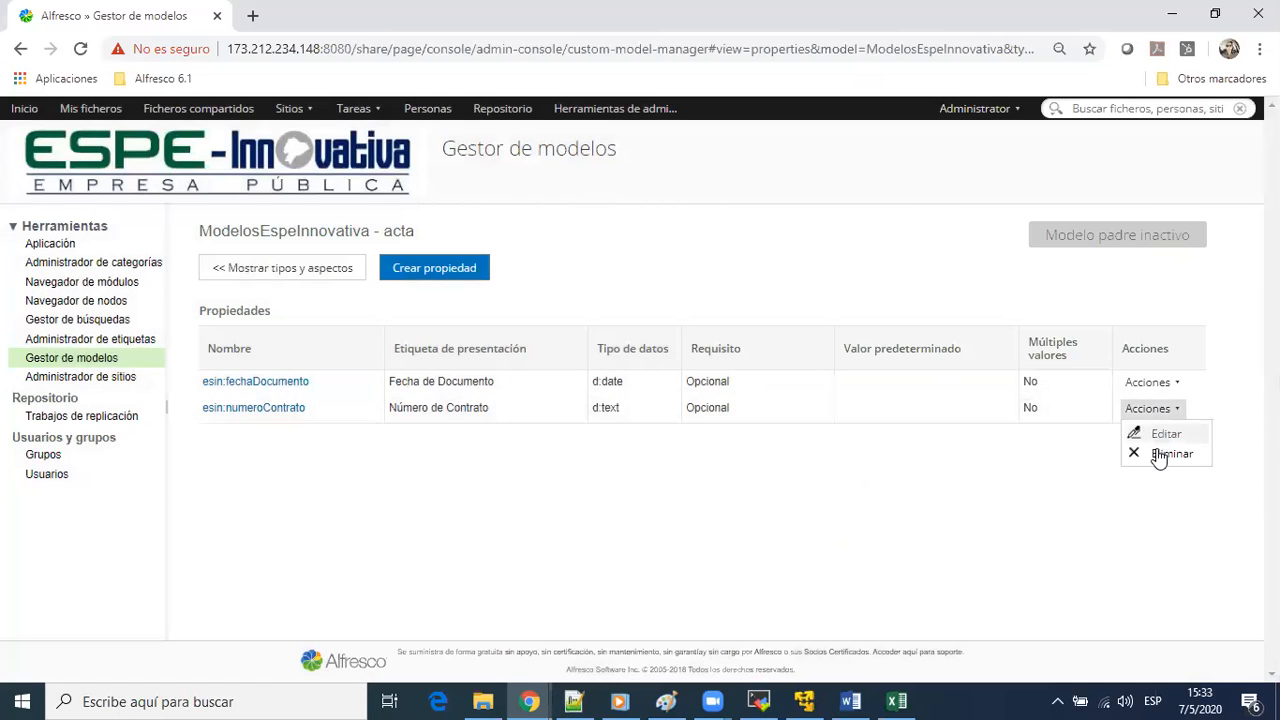
{"action": "left_click", "coordinate": [1163, 436]}
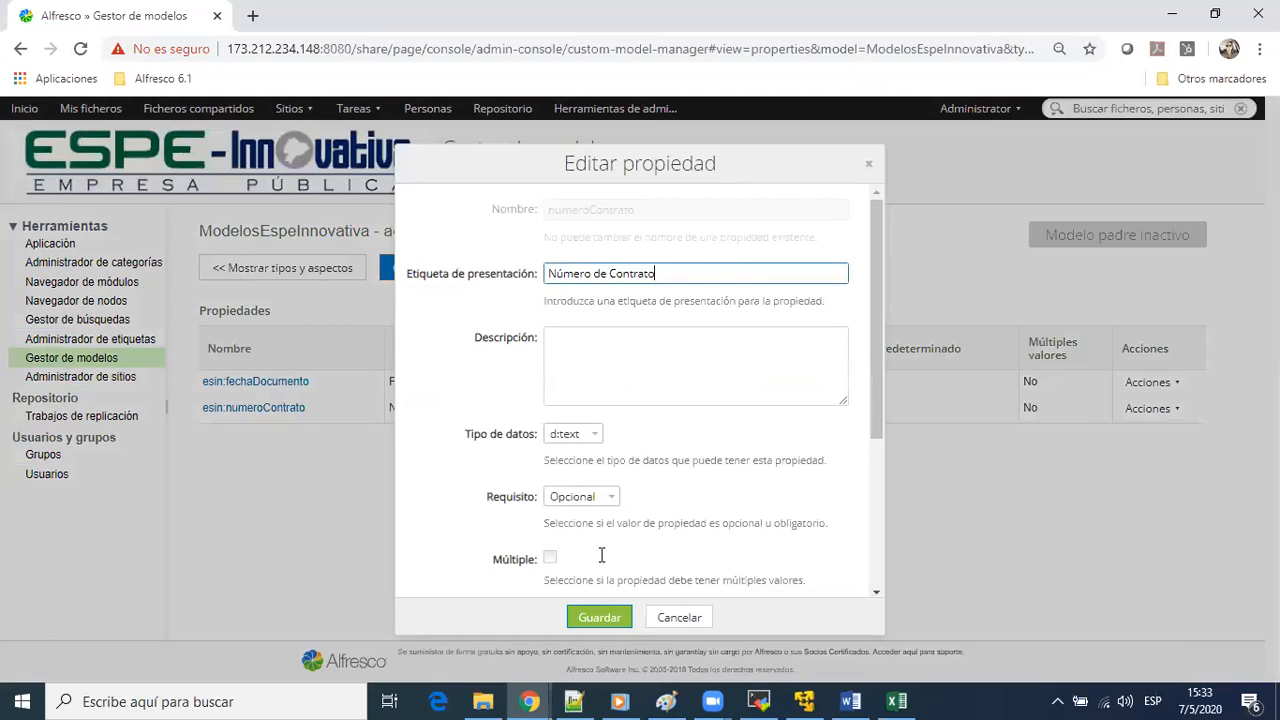
{"action": "left_click", "coordinate": [682, 616]}
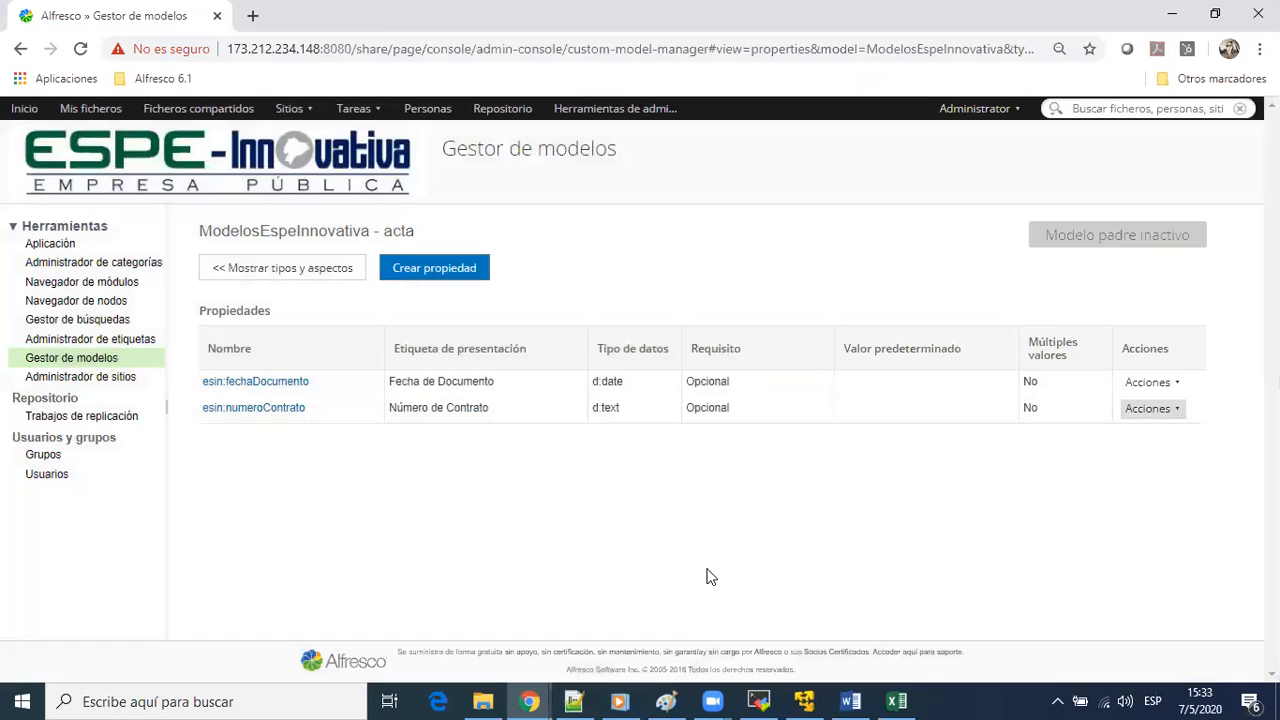
Delete the numeroContrato property from the acta type and confirm the removal
{"action": "left_click", "coordinate": [1178, 410]}
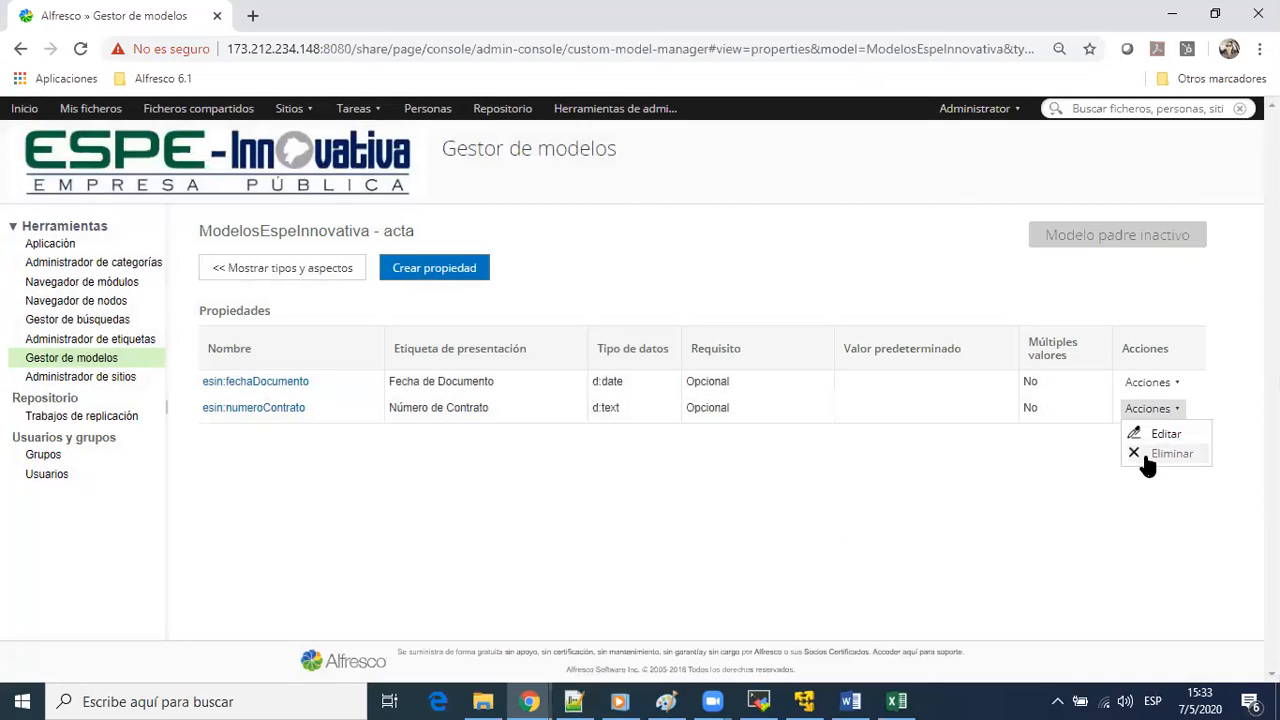
{"action": "left_click", "coordinate": [1148, 455]}
{"action": "left_click", "coordinate": [597, 438]}
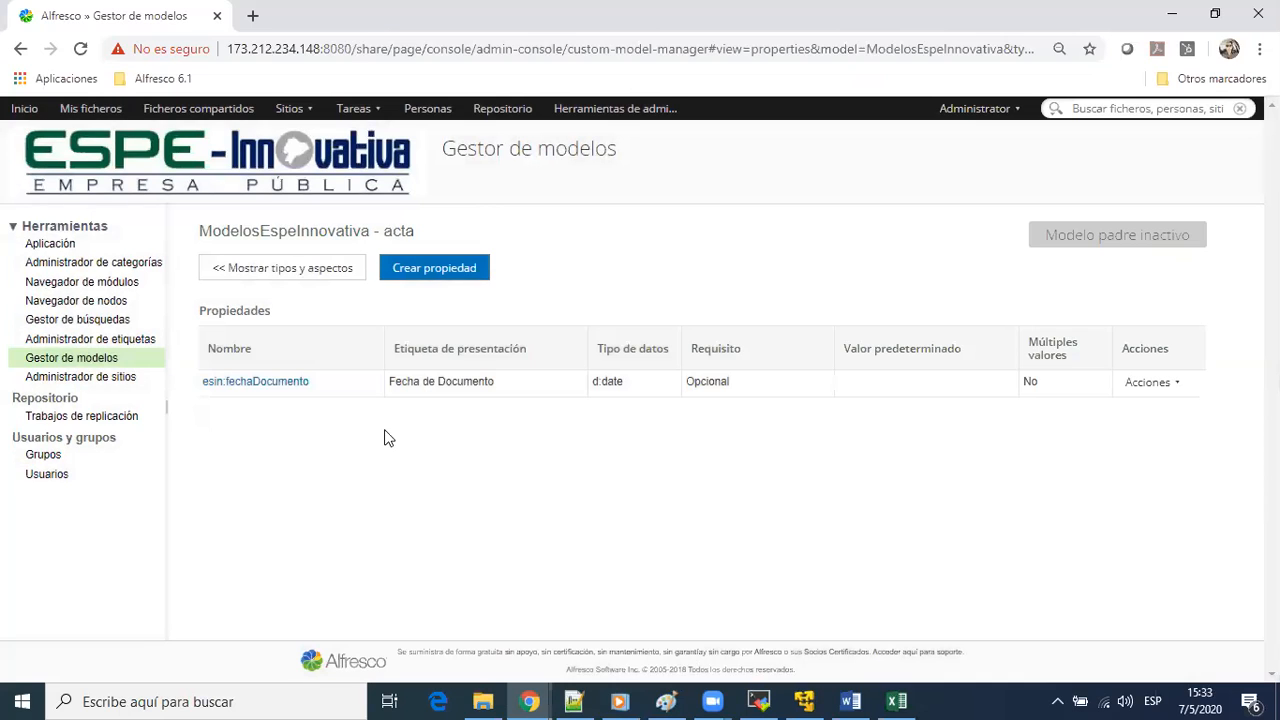
Start a new property for acta named numeroActa with the presentation label Npumero de Acta
{"action": "left_click", "coordinate": [418, 272]}
{"action": "type", "text": "numeroActa"}
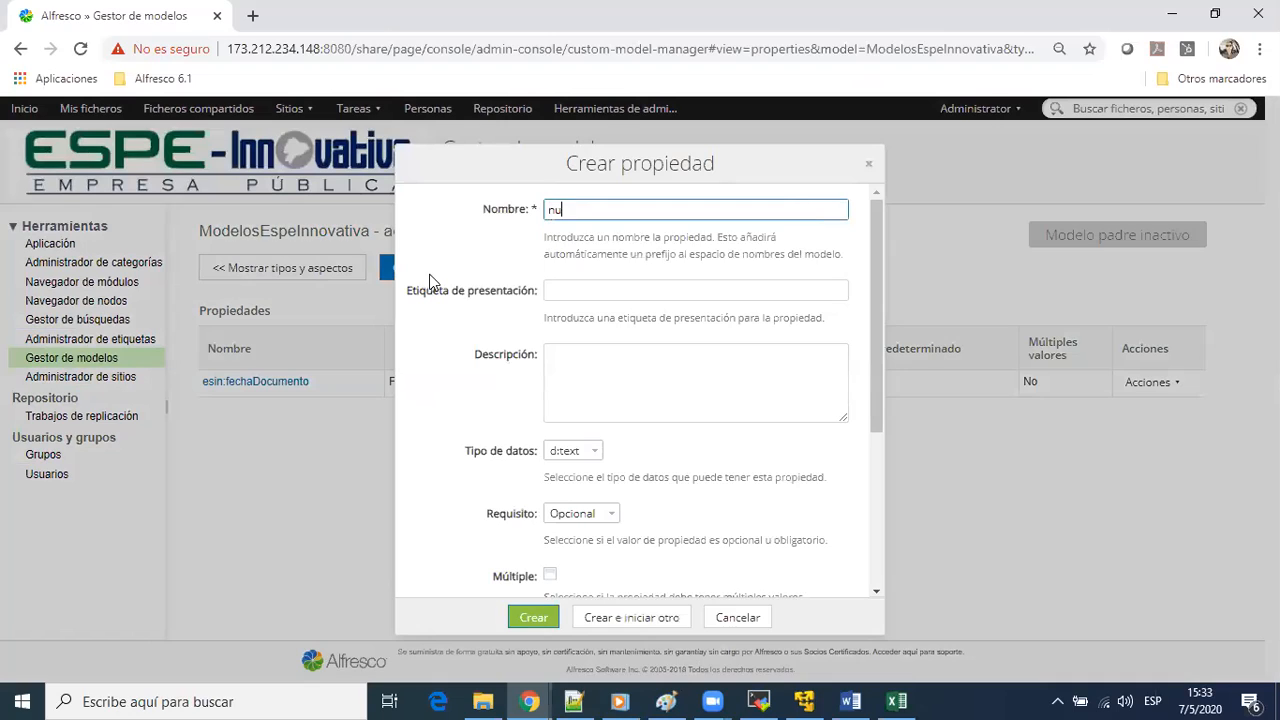
{"action": "key", "text": "Tab"}
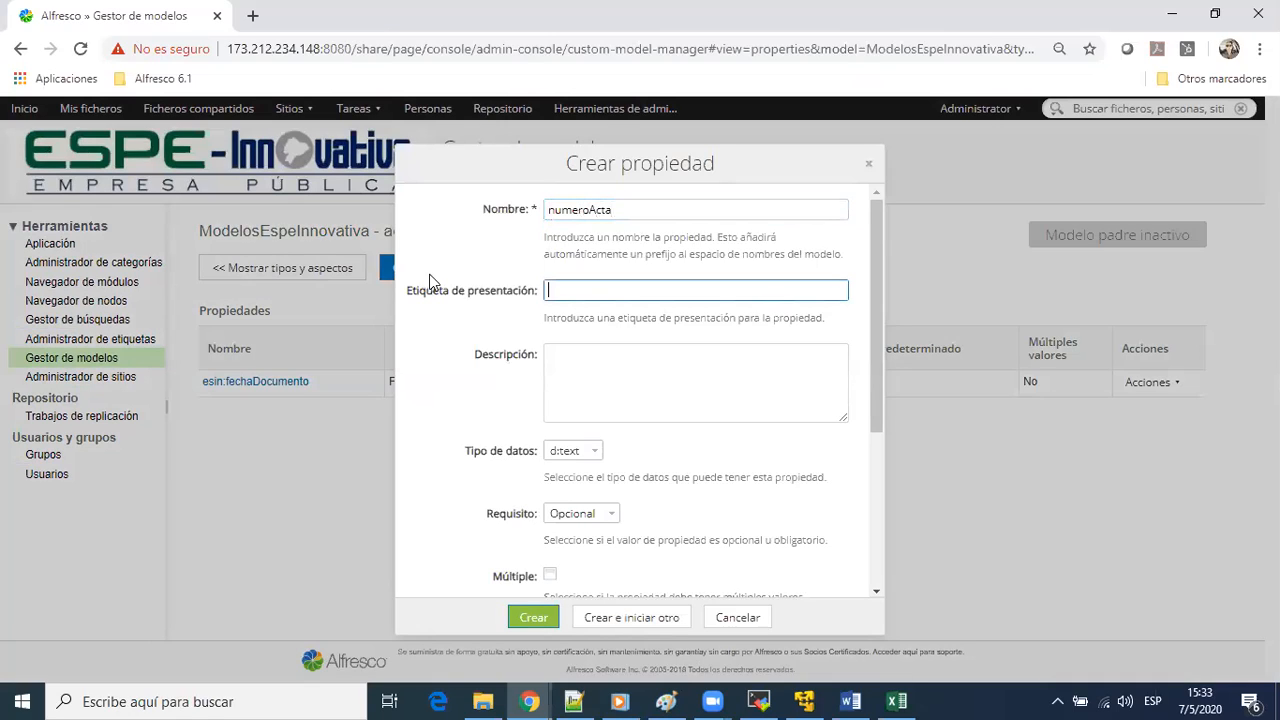
{"action": "type", "text": "Npumero de Acta"}
{"action": "key", "text": "Tab"}
{"action": "key", "text": "Tab"}
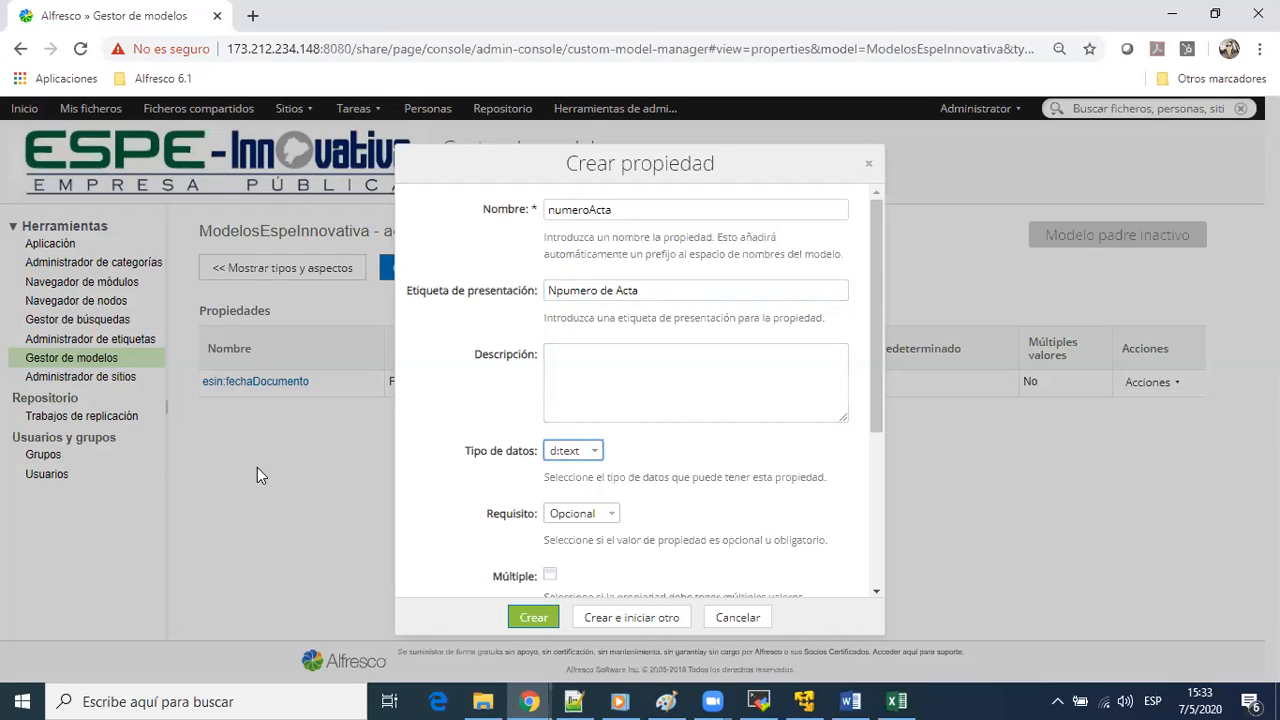
Create the numeroActa property with the default settings and begin another blank property form
{"action": "scroll", "coordinate": [661, 356], "scroll_direction": "down", "scroll_amount": 3}
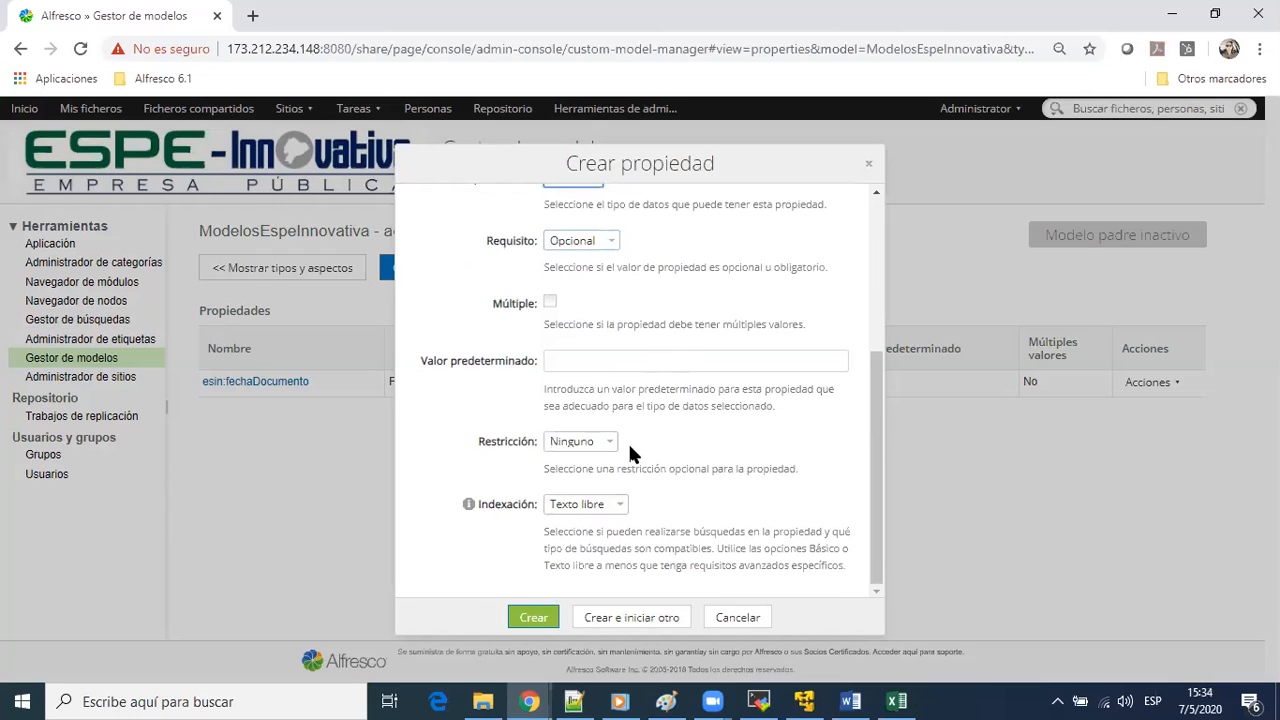
{"action": "left_click", "coordinate": [615, 625]}
{"action": "left_click", "coordinate": [643, 619]}
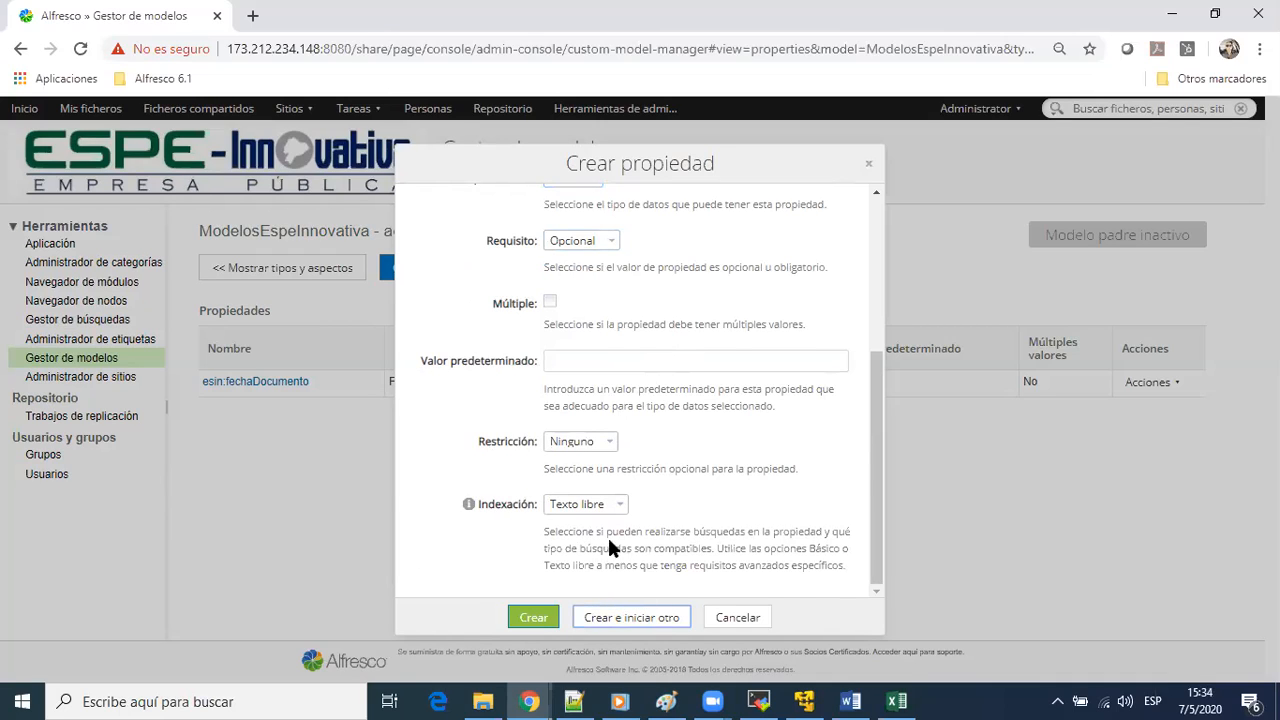
{"action": "left_click", "coordinate": [598, 208]}
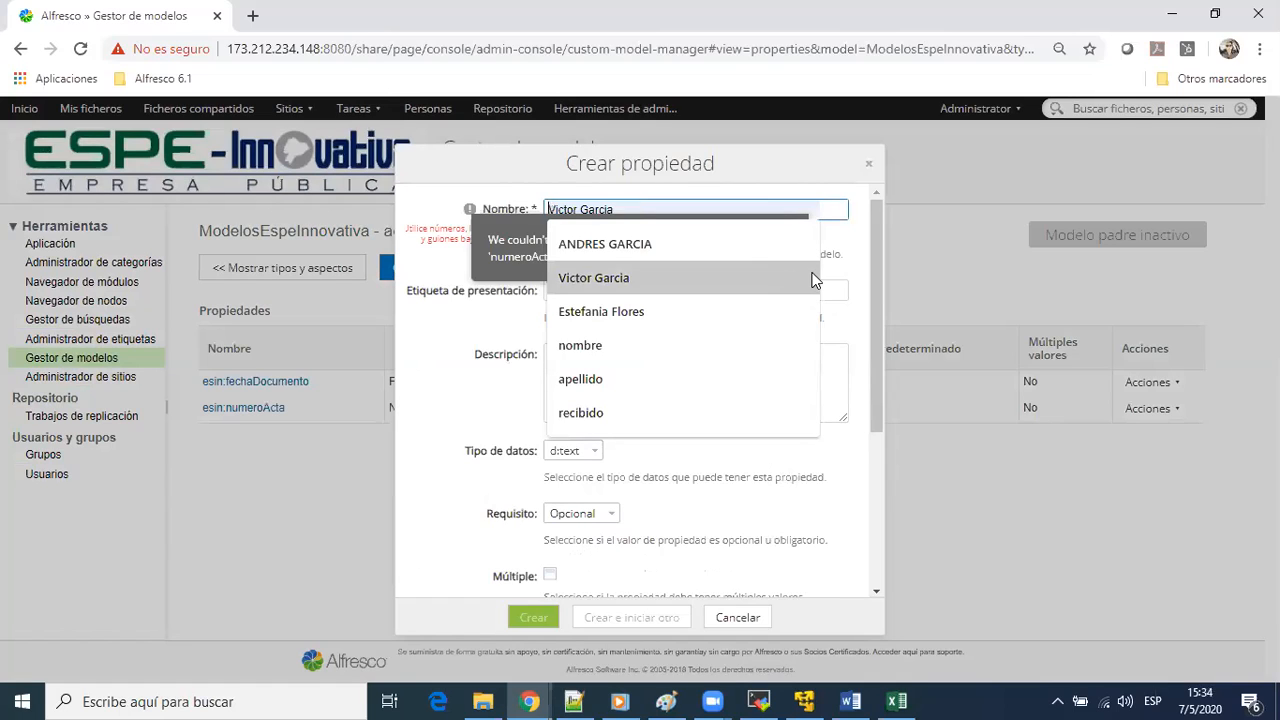
{"action": "left_click", "coordinate": [850, 263]}
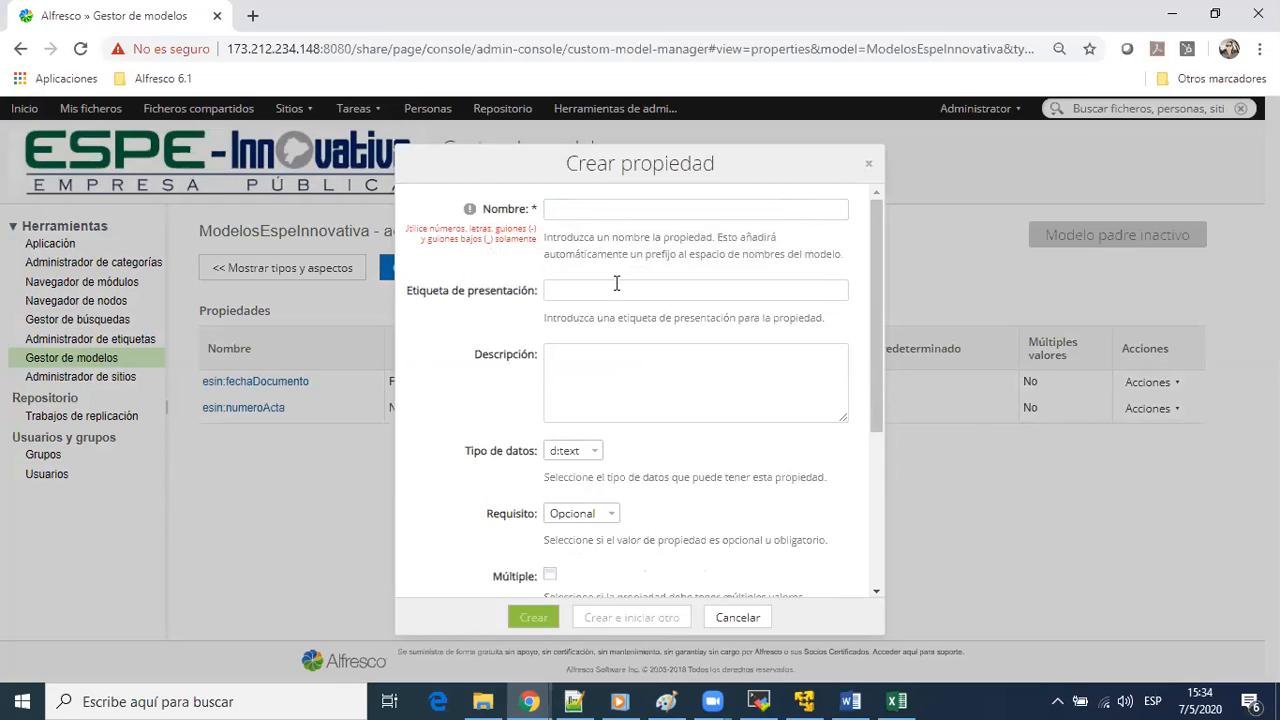
Switch to the TIPOS DOCUMENTALES workbook in Excel and check which further metadata columns row 5 marks, then return to Alfresco
{"action": "key", "text": "alt+Tab"}
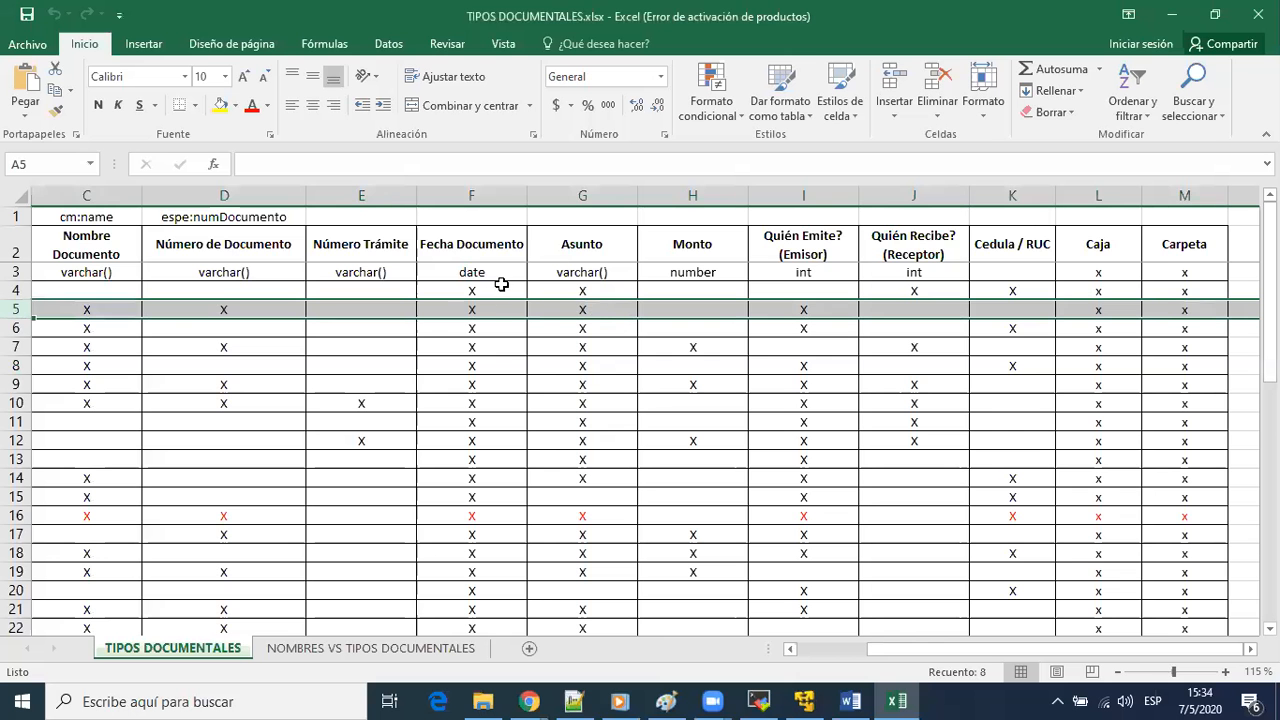
{"action": "key", "text": "alt"}
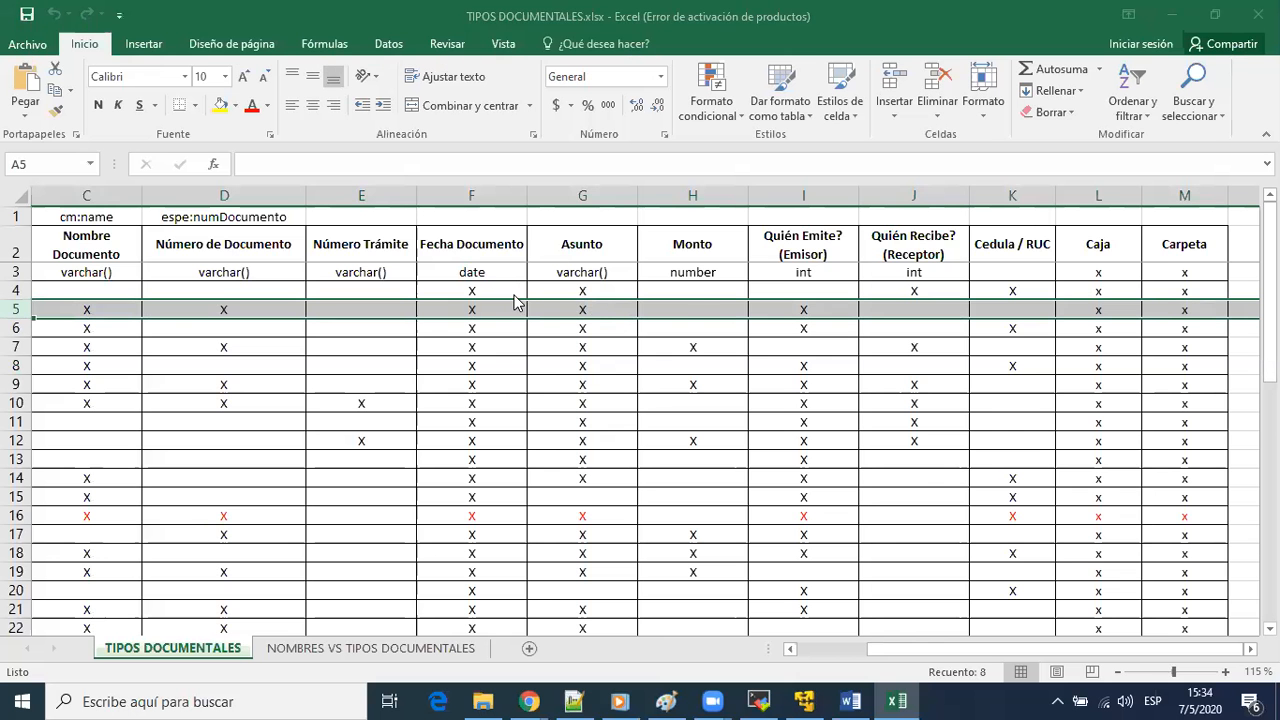
{"action": "key", "text": "alt+shift+Tab"}
{"action": "key", "text": "alt+Tab"}
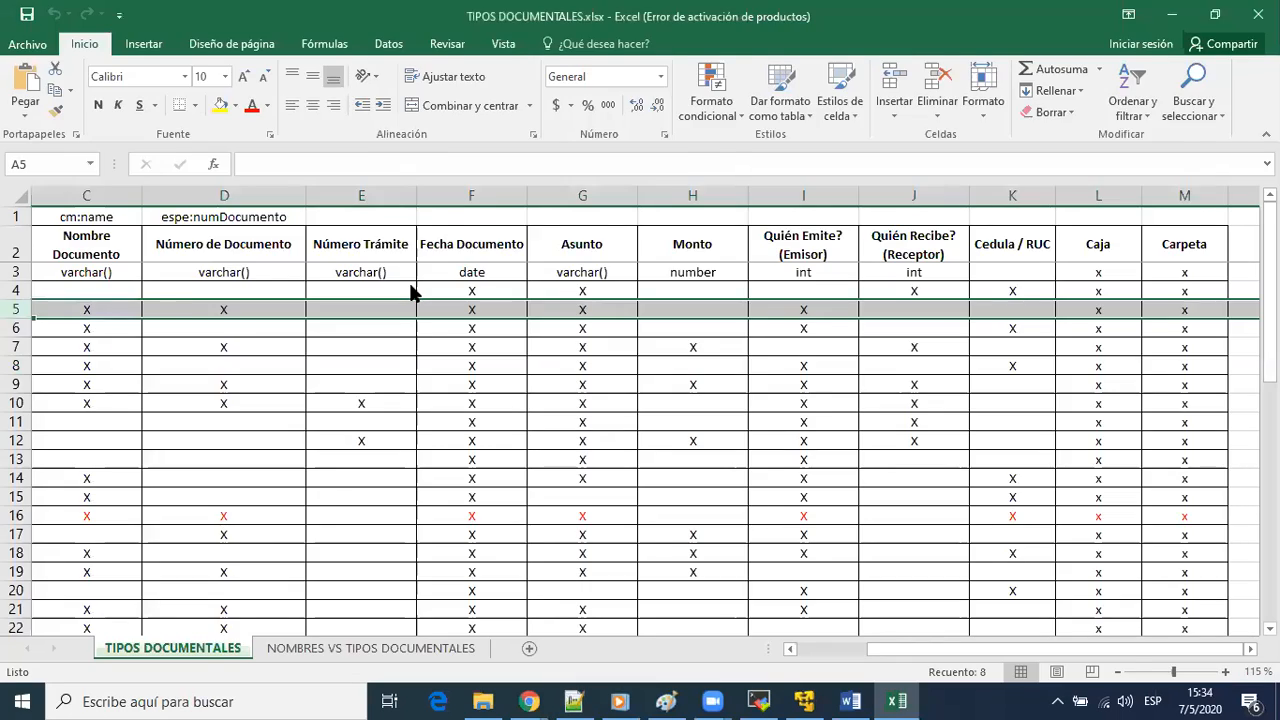
{"action": "key", "text": "alt+Tab"}
{"action": "key", "text": "Tab"}
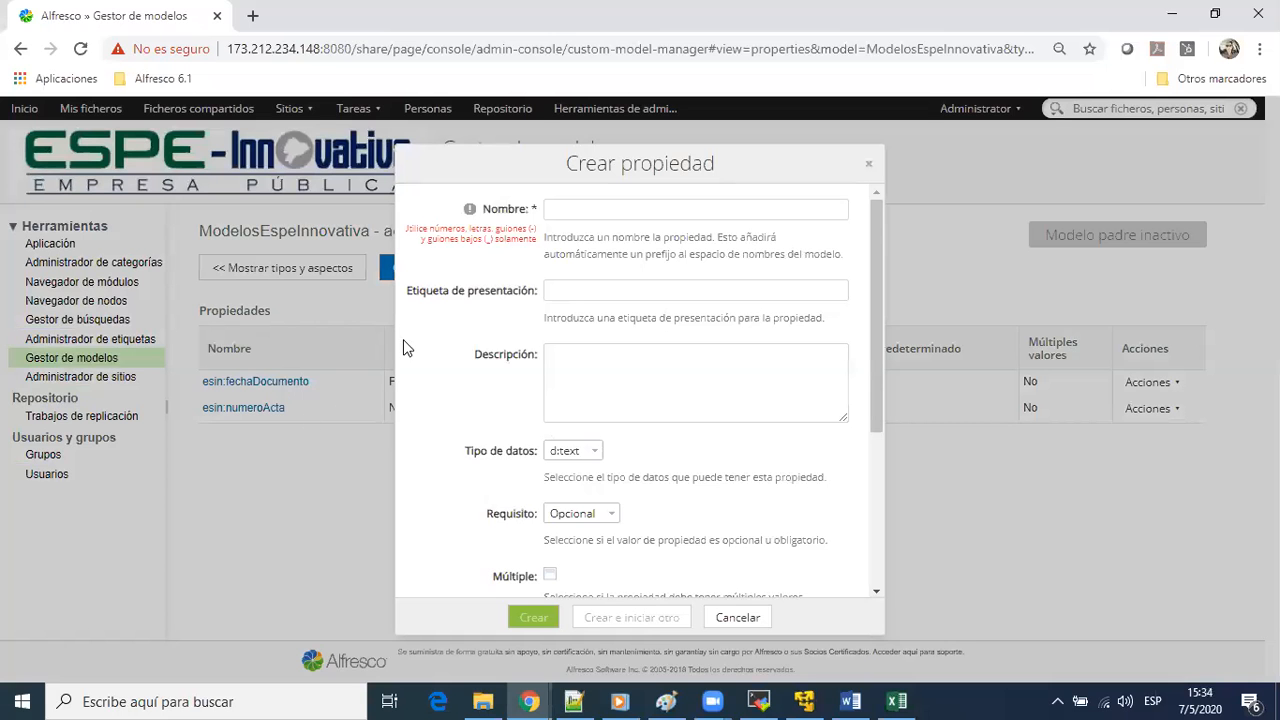
{"action": "key", "text": "alt+Tab"}
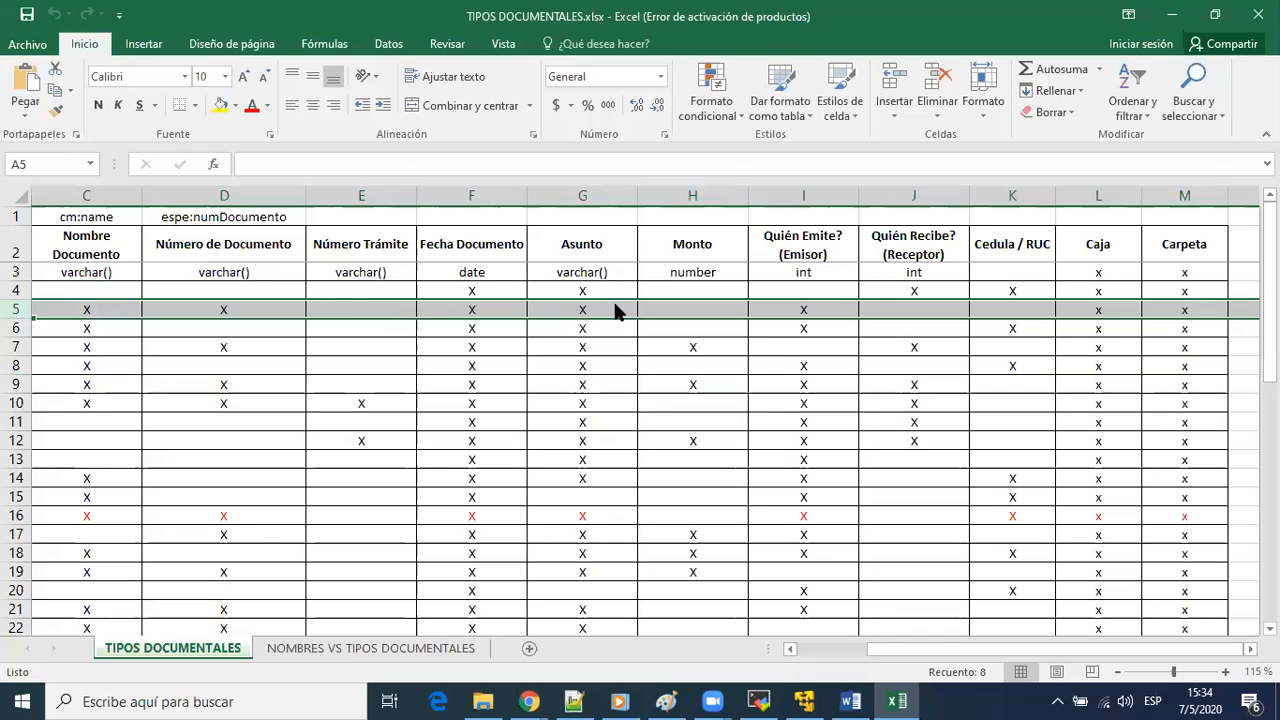
{"action": "key", "text": "alt+Tab"}
Name the new property asunto and give it the presentation label Asunto
{"action": "left_click", "coordinate": [600, 200]}
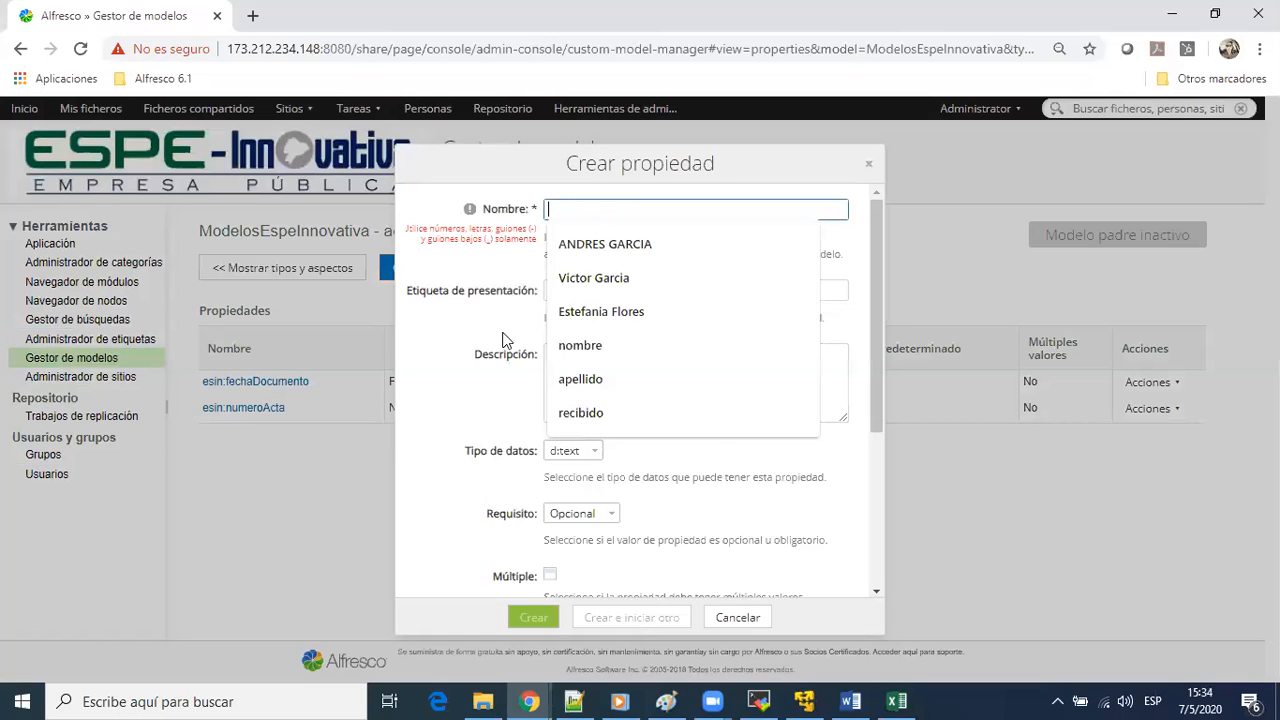
{"action": "type", "text": "asunto"}
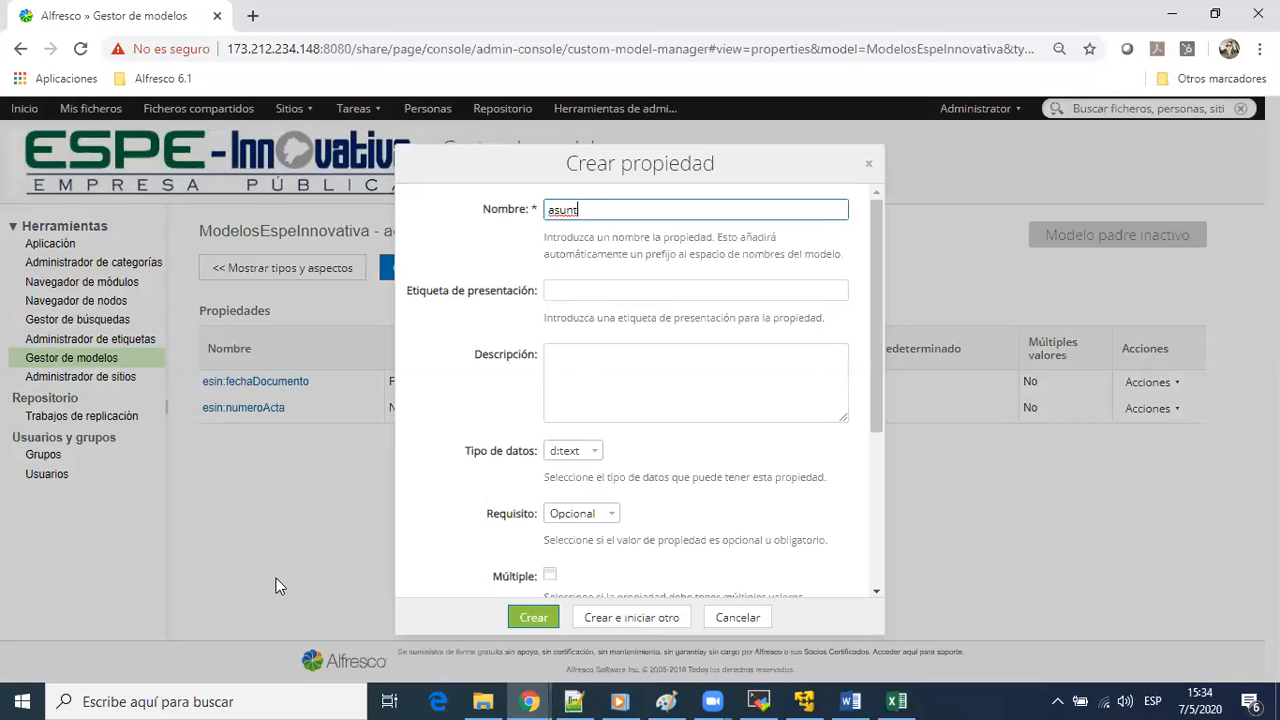
{"action": "key", "text": "Tab"}
{"action": "type", "text": "Asun"}
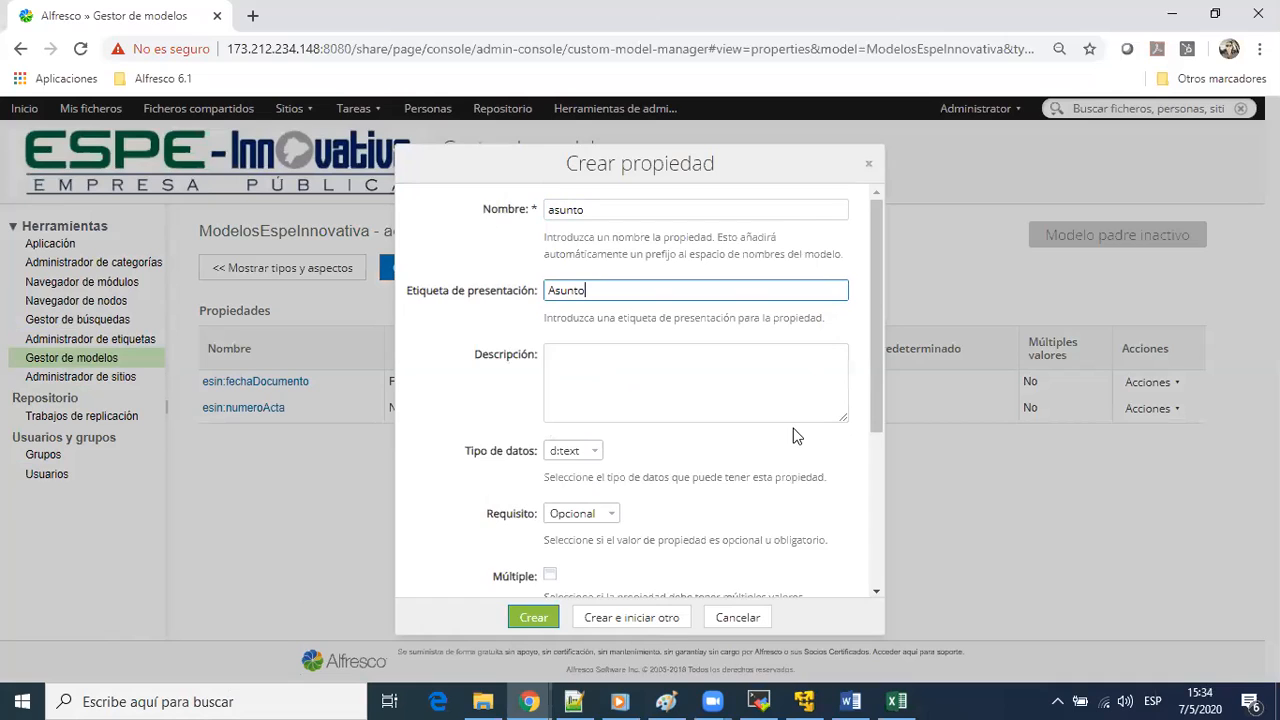
Examine the asunto property's data type, requirement, multiple values, default value, restriction and indexing settings
{"action": "scroll", "coordinate": [800, 435], "scroll_direction": "down", "scroll_amount": 2}
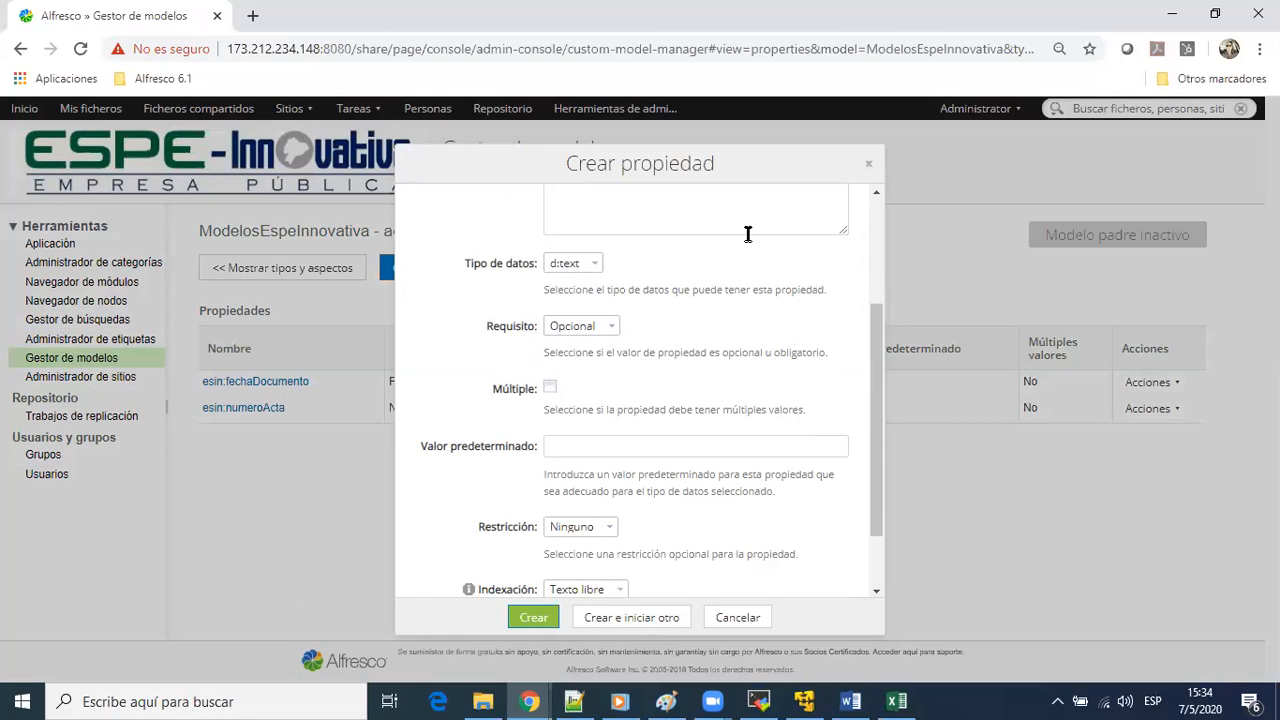
{"action": "scroll", "coordinate": [770, 408], "scroll_direction": "up", "scroll_amount": 2}
{"action": "left_click", "coordinate": [770, 408]}
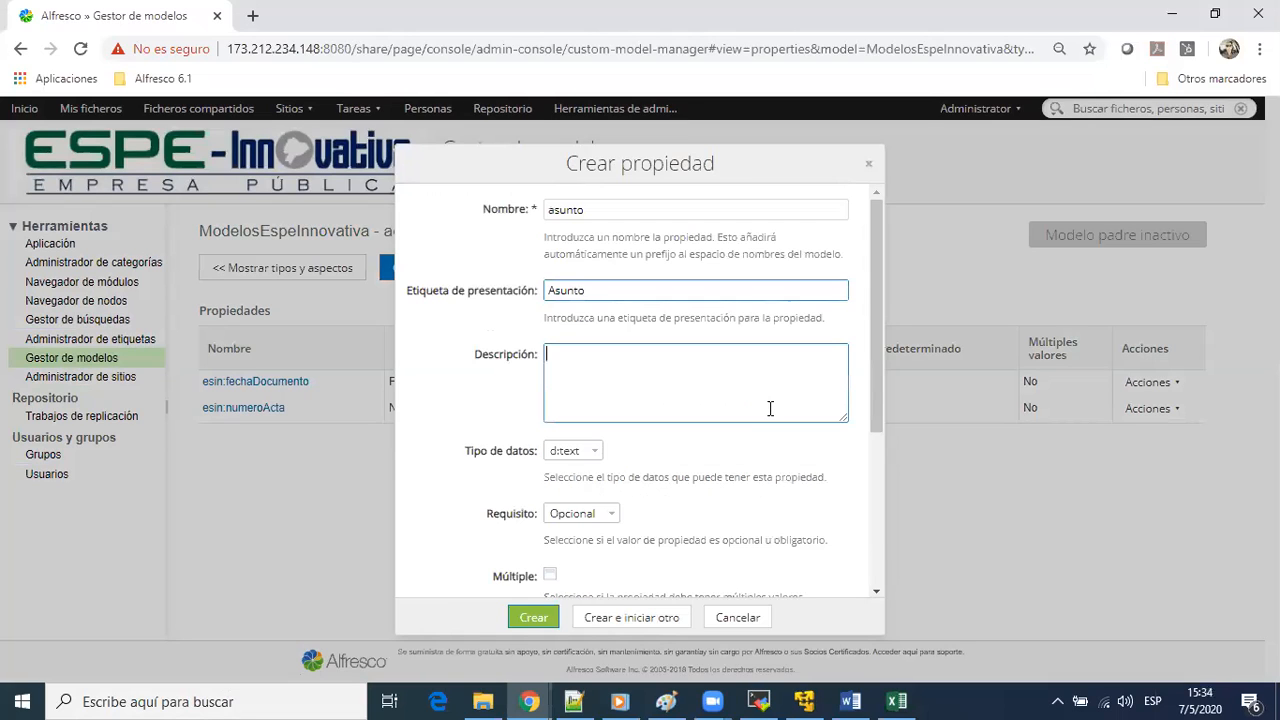
{"action": "scroll", "coordinate": [770, 408], "scroll_direction": "down", "scroll_amount": 2}
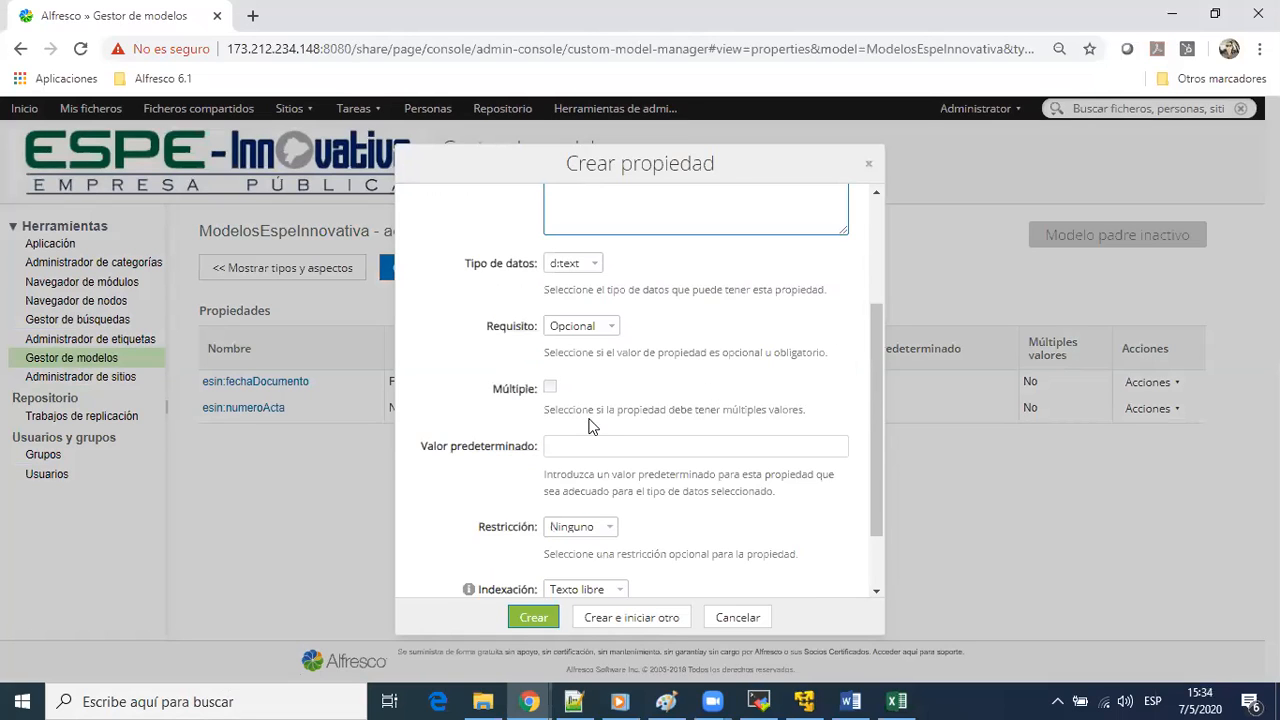
{"action": "scroll", "coordinate": [583, 416], "scroll_direction": "down", "scroll_amount": 1}
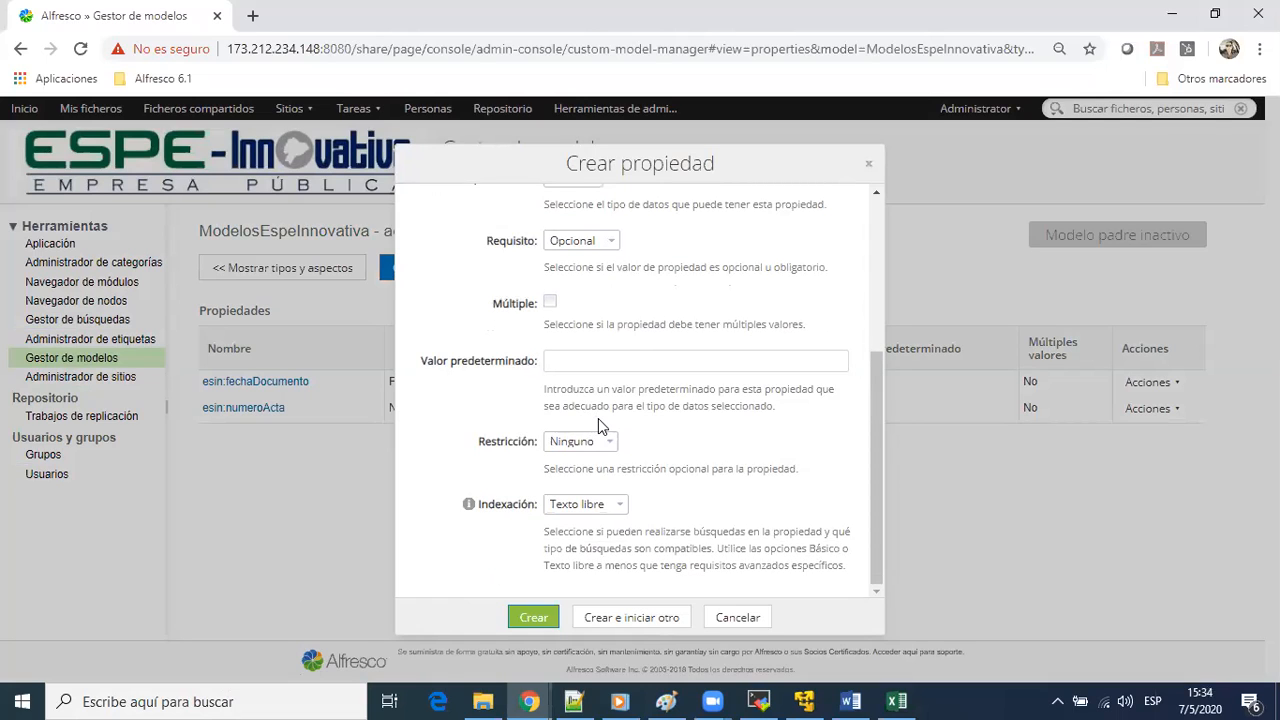
{"action": "scroll", "coordinate": [598, 418], "scroll_direction": "up", "scroll_amount": 3}
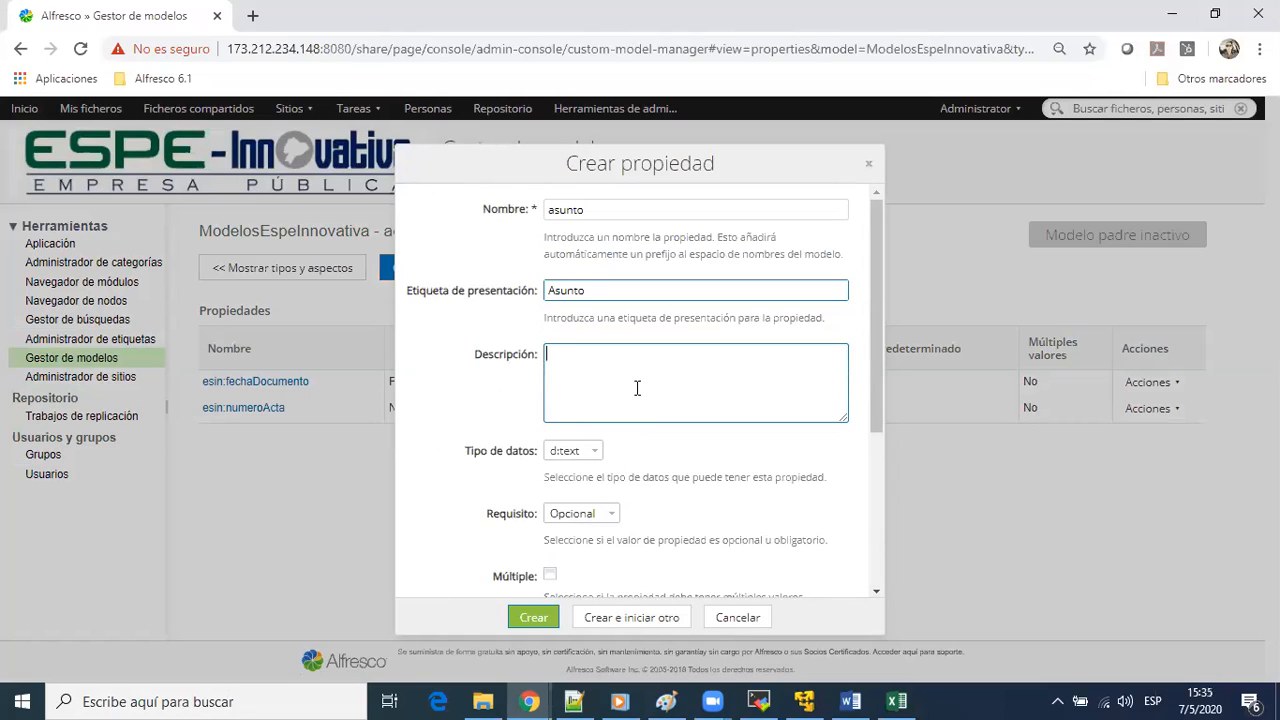
{"action": "scroll", "coordinate": [670, 400], "scroll_direction": "down", "scroll_amount": 2}
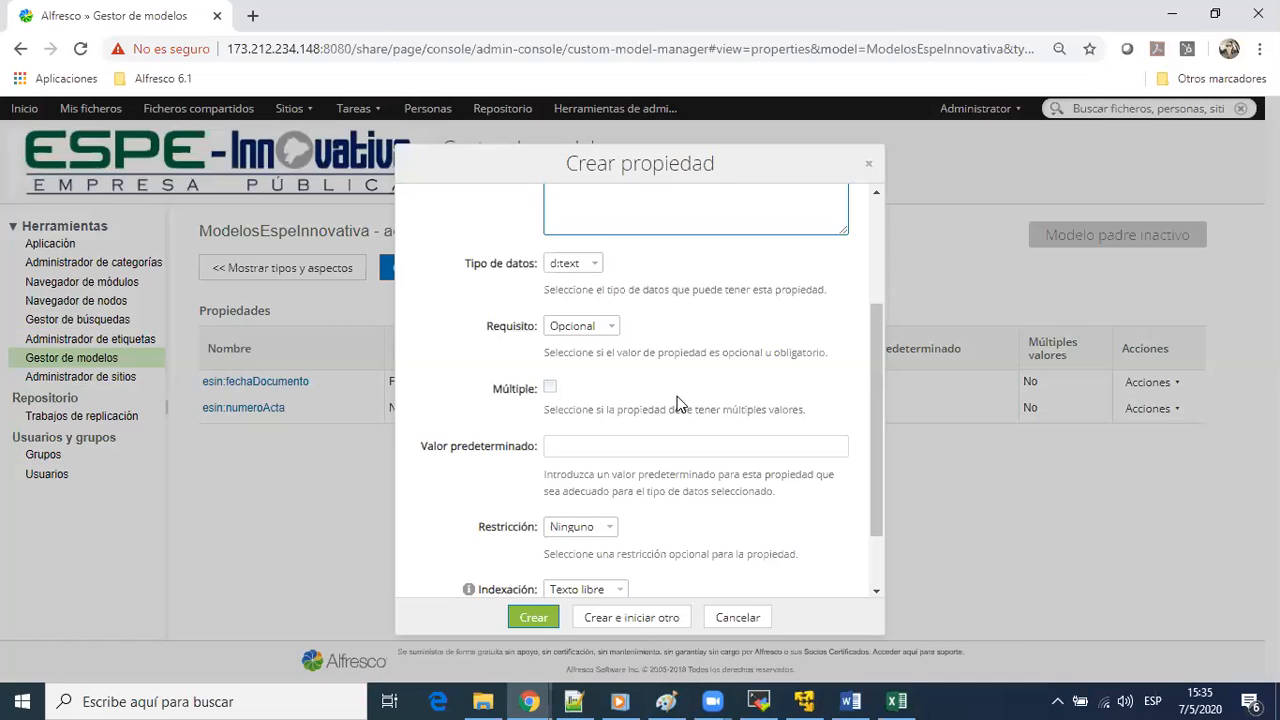
{"action": "left_click", "coordinate": [598, 527]}
{"action": "scroll", "coordinate": [598, 527], "scroll_direction": "up", "scroll_amount": 2}
{"action": "scroll", "coordinate": [609, 491], "scroll_direction": "down", "scroll_amount": 2}
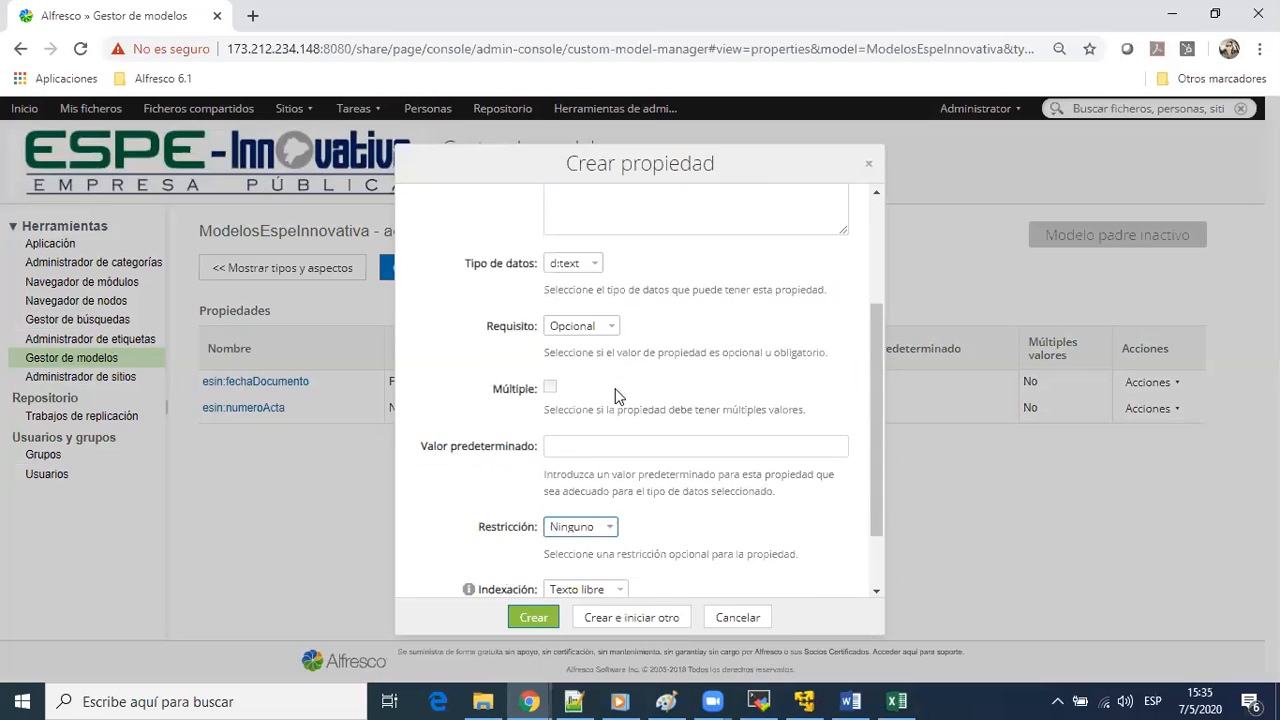
{"action": "scroll", "coordinate": [605, 430], "scroll_direction": "down", "scroll_amount": 2}
Restrict asunto to a Lista de valores with Entrega and Recepción, create the property and begin another one
{"action": "left_click", "coordinate": [598, 442]}
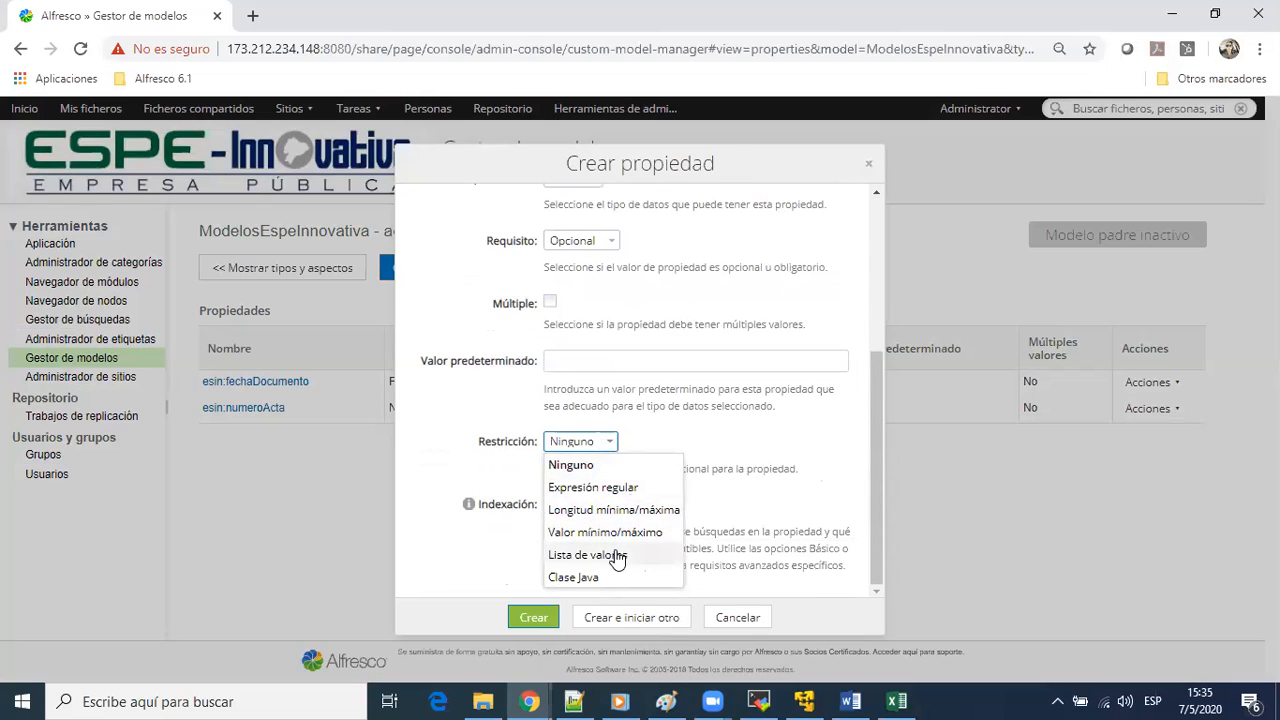
{"action": "left_click", "coordinate": [612, 555]}
{"action": "left_click", "coordinate": [620, 515]}
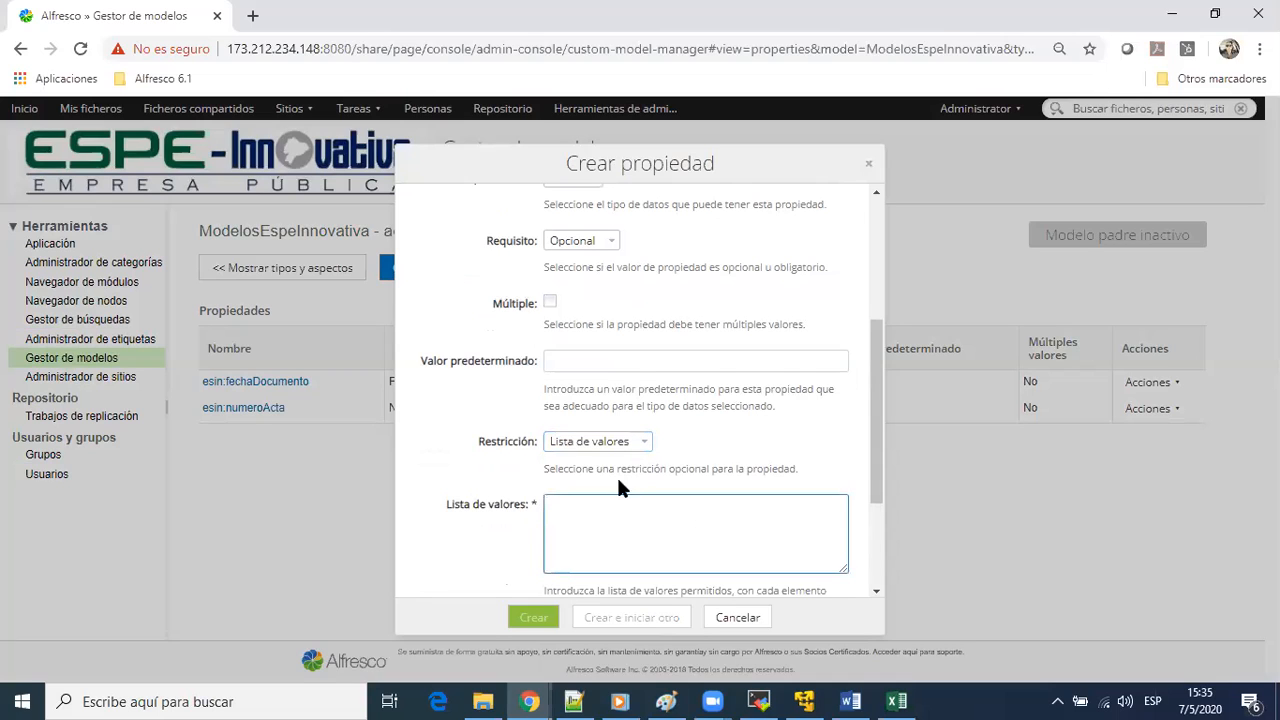
{"action": "scroll", "coordinate": [545, 252], "scroll_direction": "up", "scroll_amount": 3}
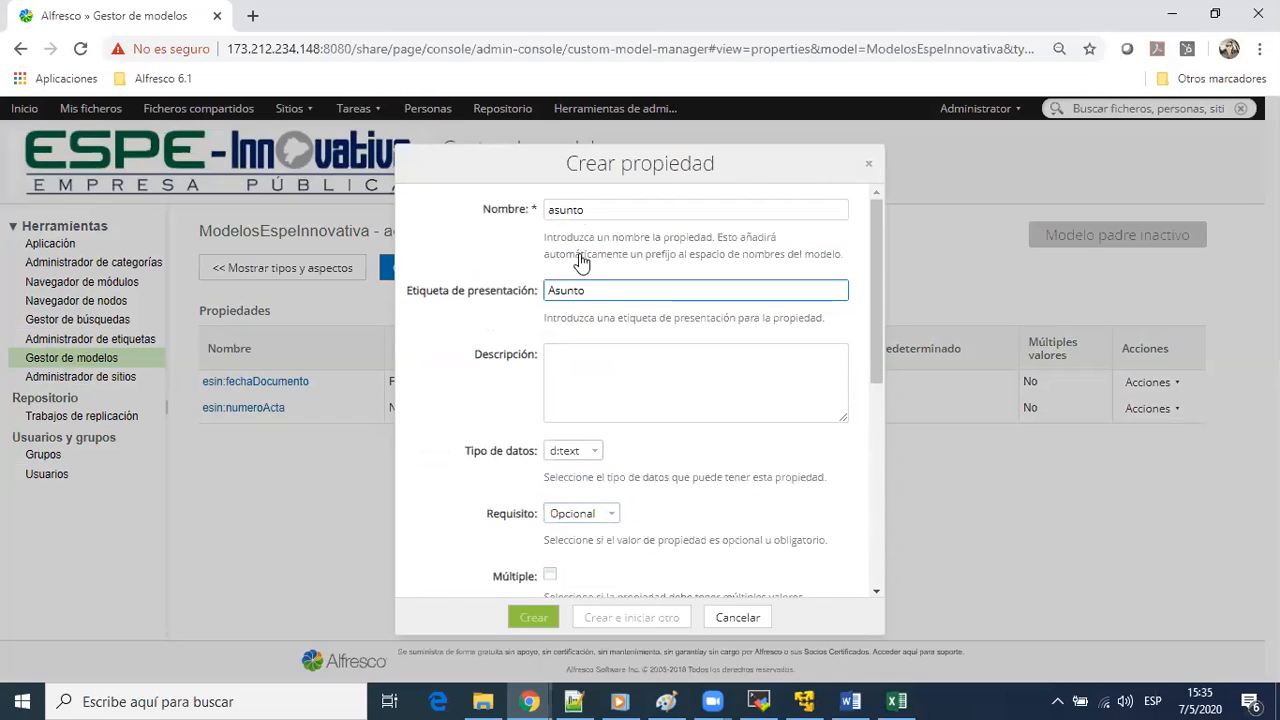
{"action": "scroll", "coordinate": [580, 270], "scroll_direction": "down", "scroll_amount": 4}
{"action": "type", "text": "Entrega"}
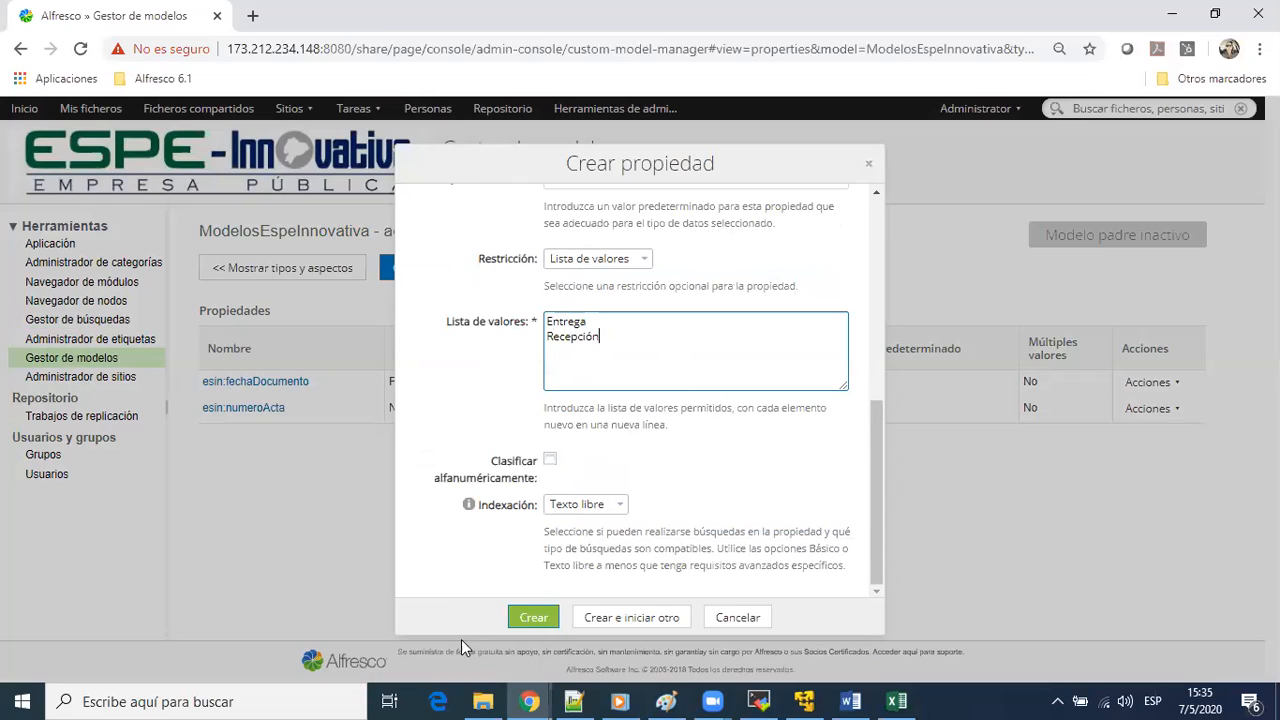
{"action": "left_click", "coordinate": [594, 622]}
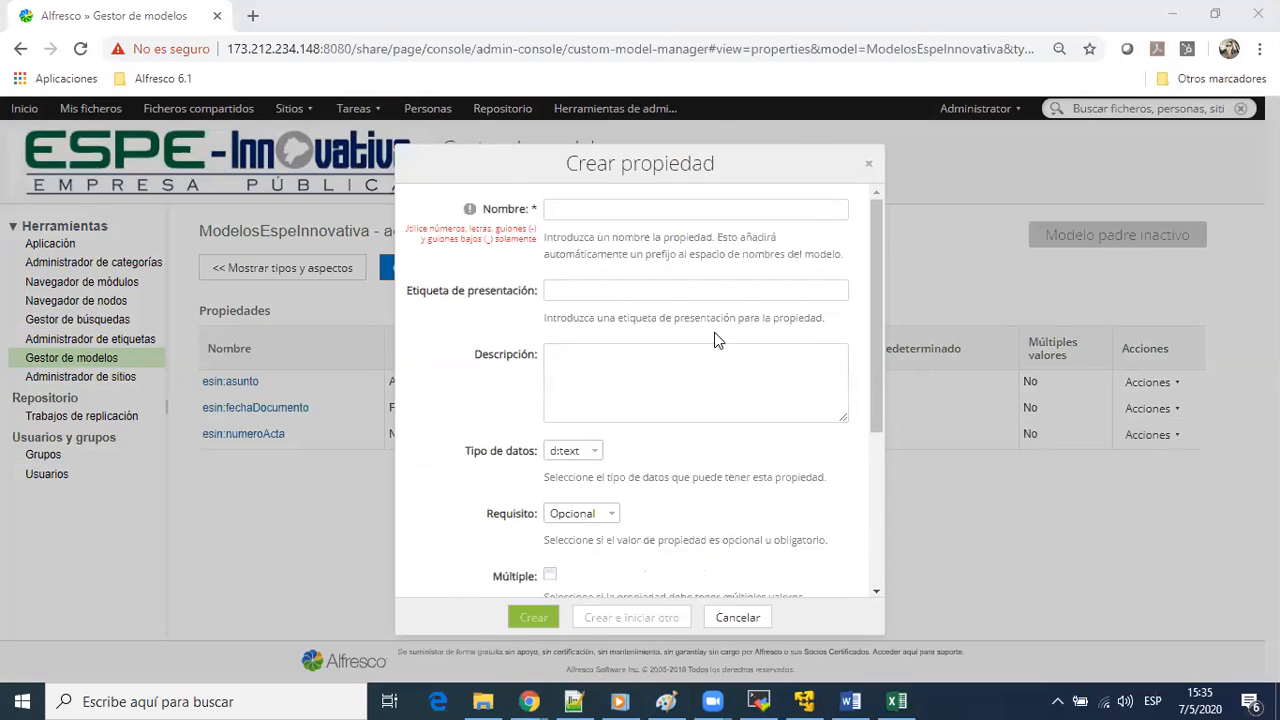
Check the TIPOS DOCUMENTALES workbook in Excel, return to Alfresco, and create the property emisor labelled Emisor, starting another one
{"action": "key", "text": "alt+Tab"}
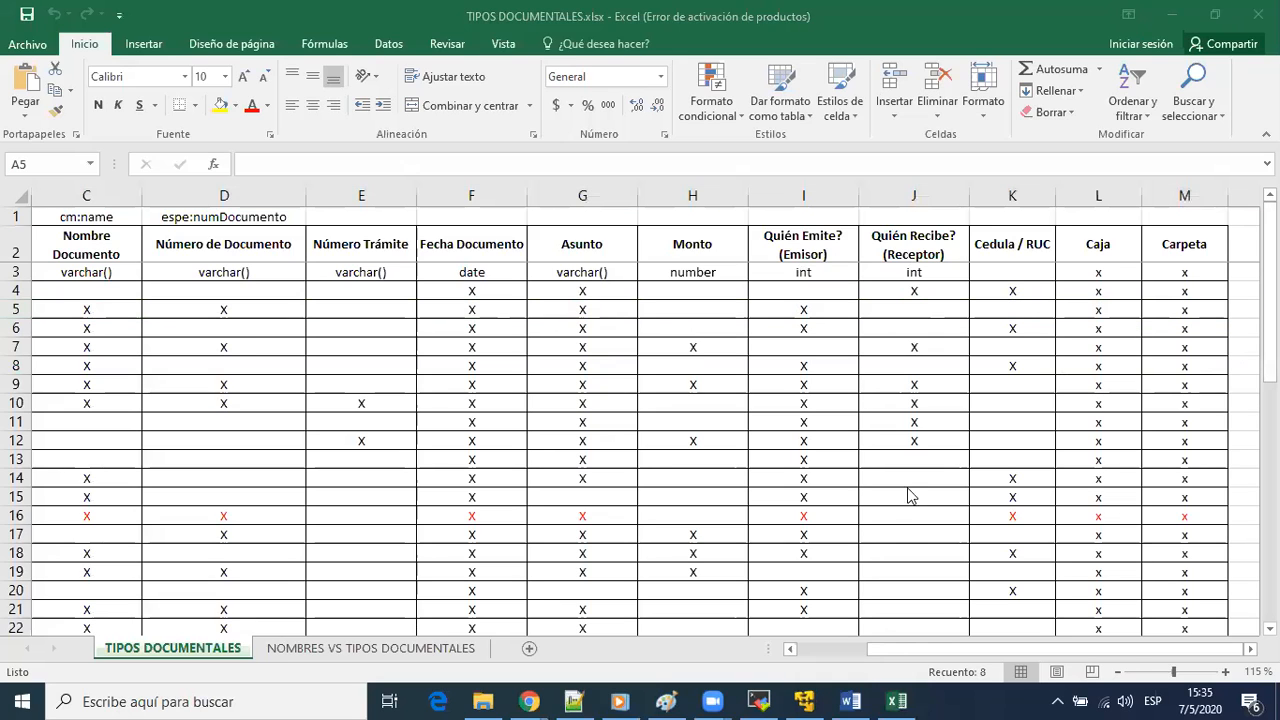
{"action": "key", "text": "alt+Tab"}
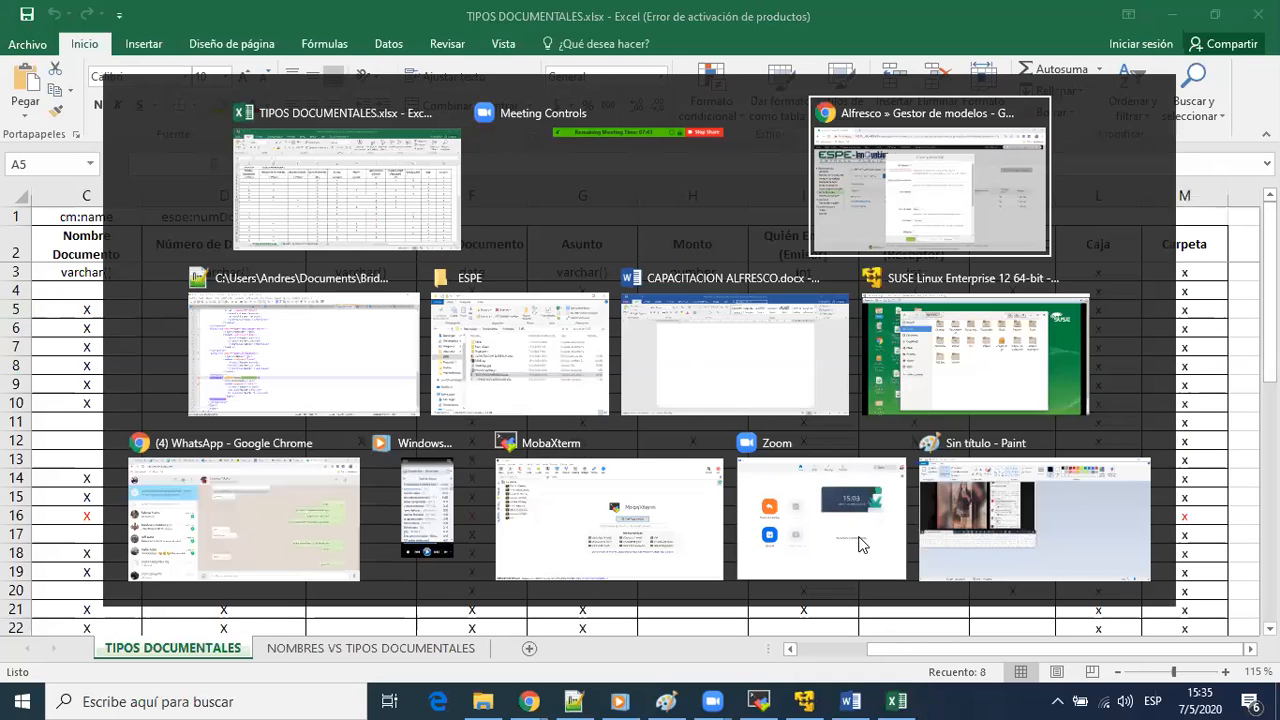
{"action": "type", "text": "emi"}
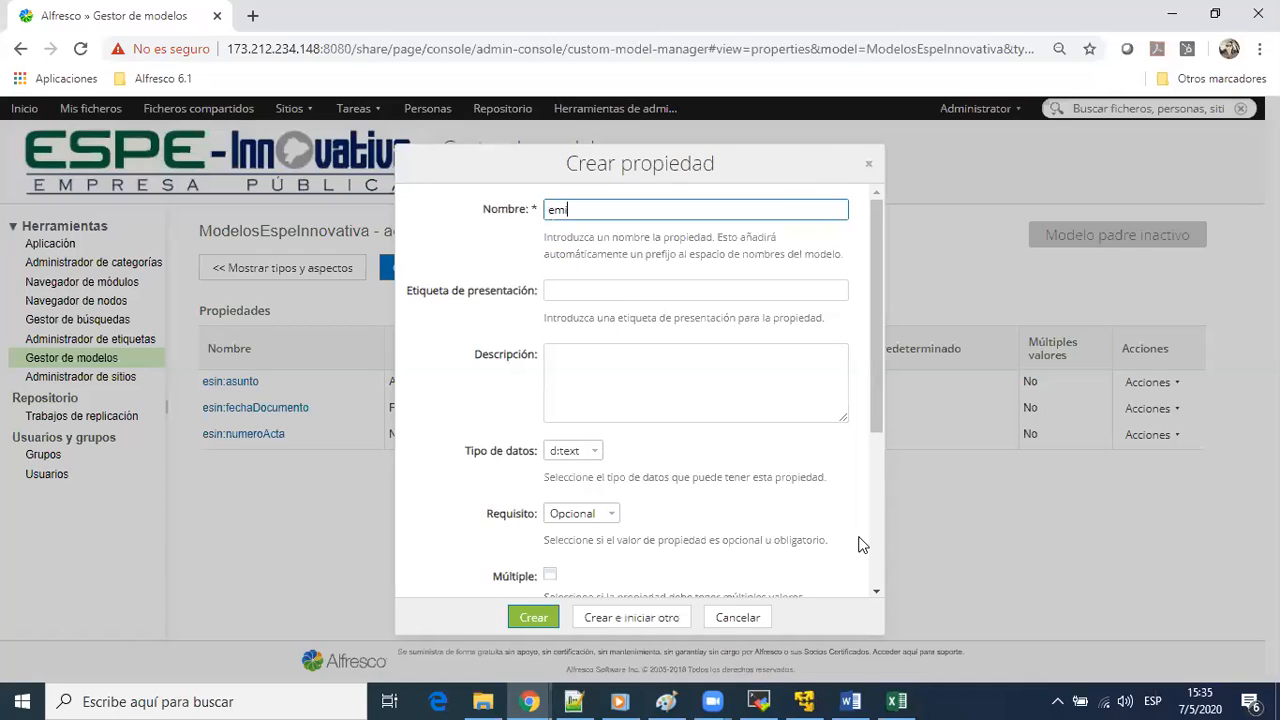
{"action": "type", "text": "sor"}
{"action": "key", "text": "Tab"}
{"action": "type", "text": "Emi"}
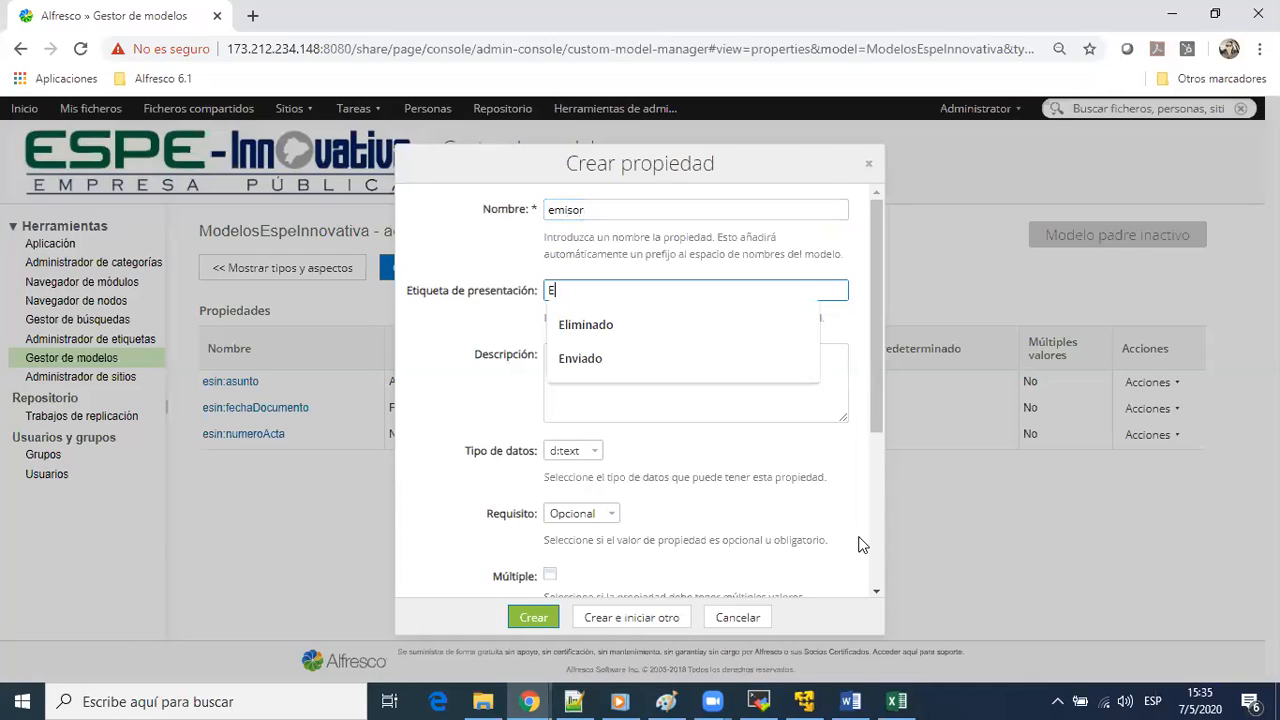
{"action": "key", "text": "Tab"}
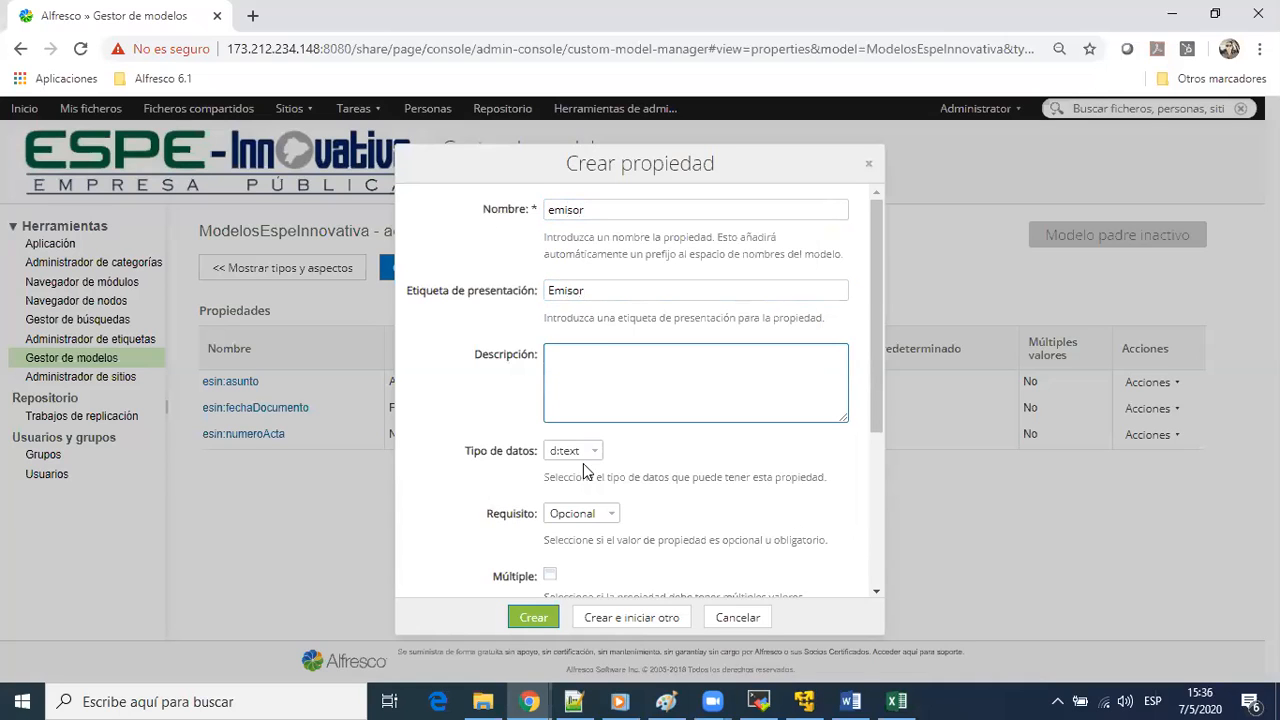
{"action": "scroll", "coordinate": [583, 463], "scroll_direction": "down", "scroll_amount": 3}
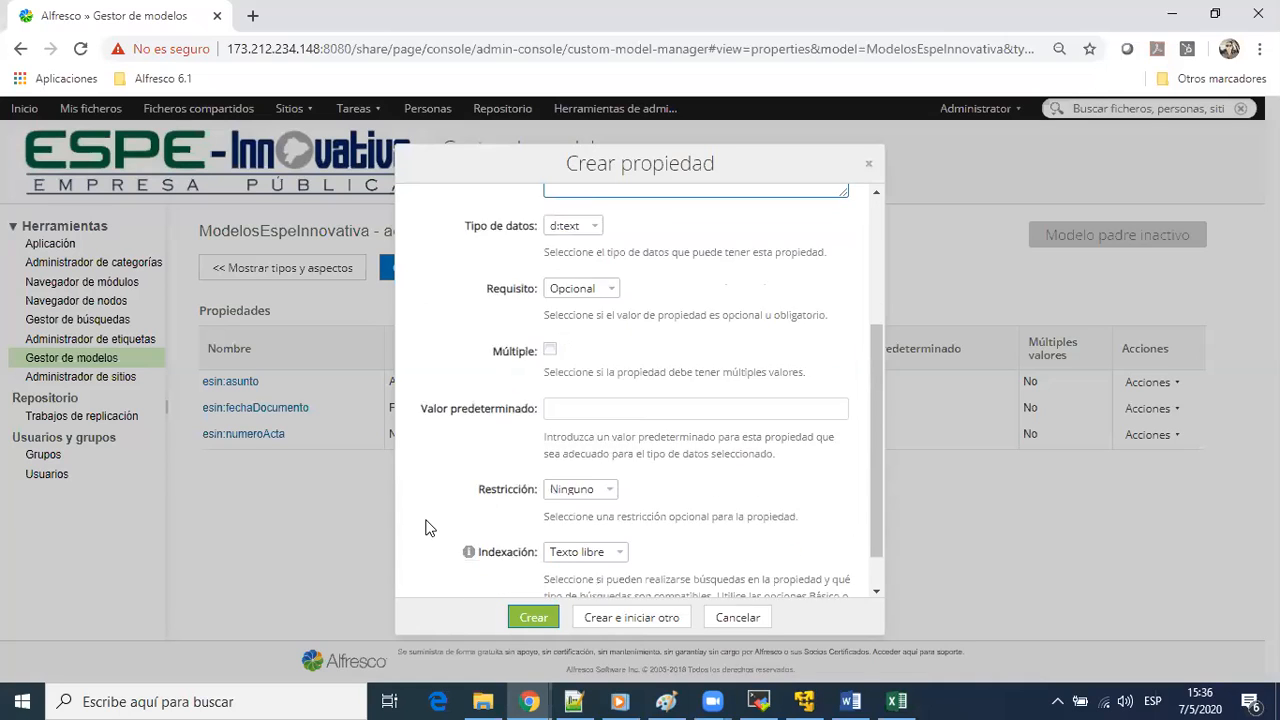
{"action": "left_click", "coordinate": [582, 619]}
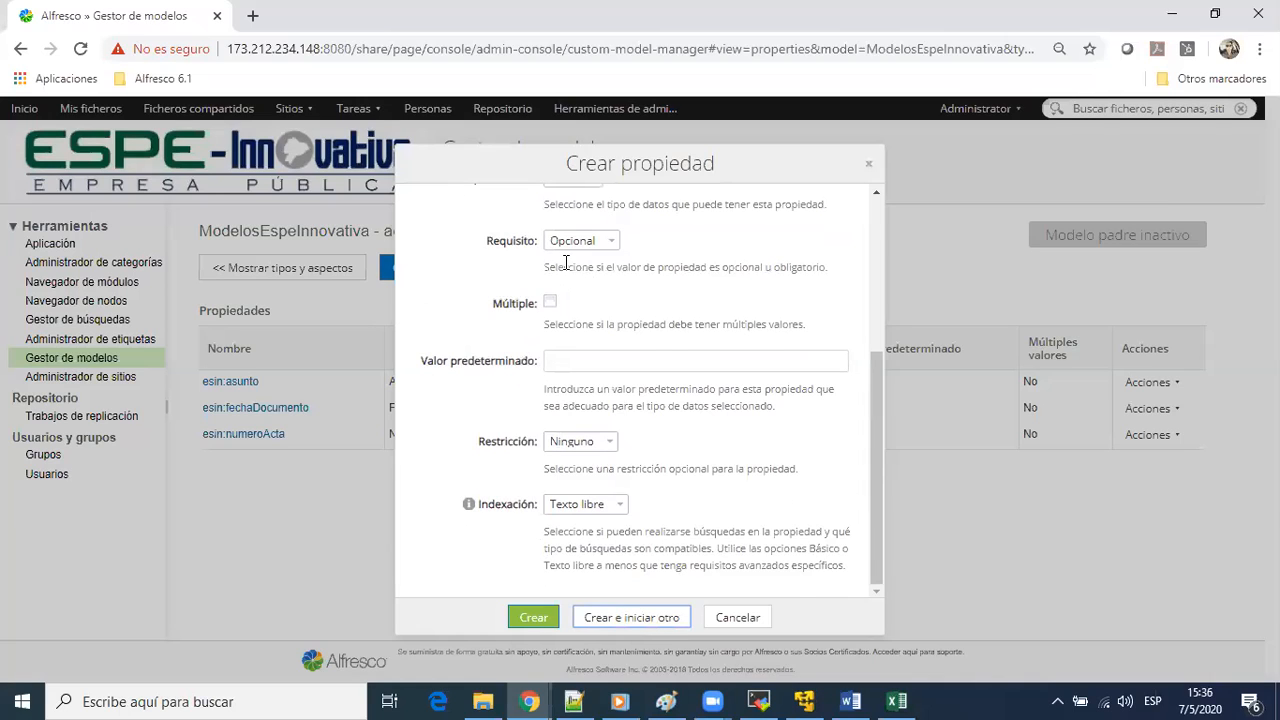
Create the property caja with the presentation label Caja and the default settings, and begin another property
{"action": "type", "text": "Caja"}
{"action": "key", "text": "Tab"}
{"action": "key", "text": "shift+Tab"}
{"action": "key", "text": "BackSpace"}
{"action": "type", "text": "caja"}
{"action": "key", "text": "Tab"}
{"action": "type", "text": "Caja"}
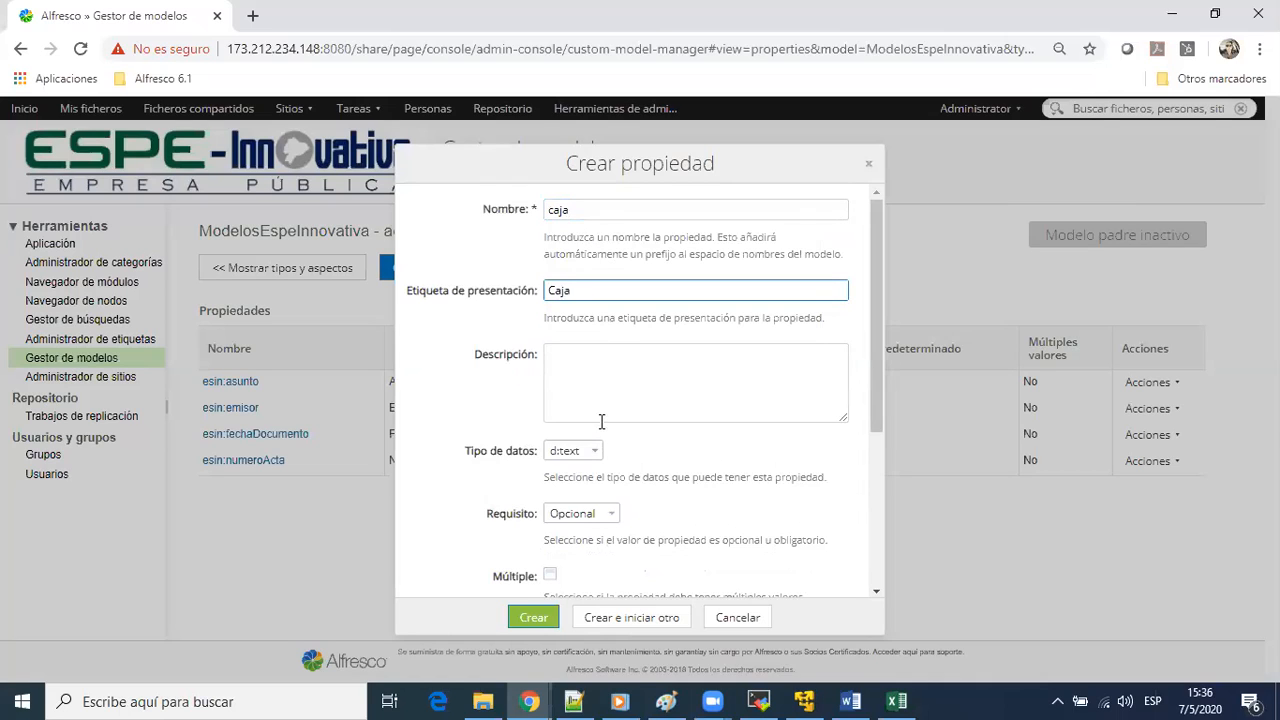
{"action": "scroll", "coordinate": [625, 462], "scroll_direction": "down", "scroll_amount": 3}
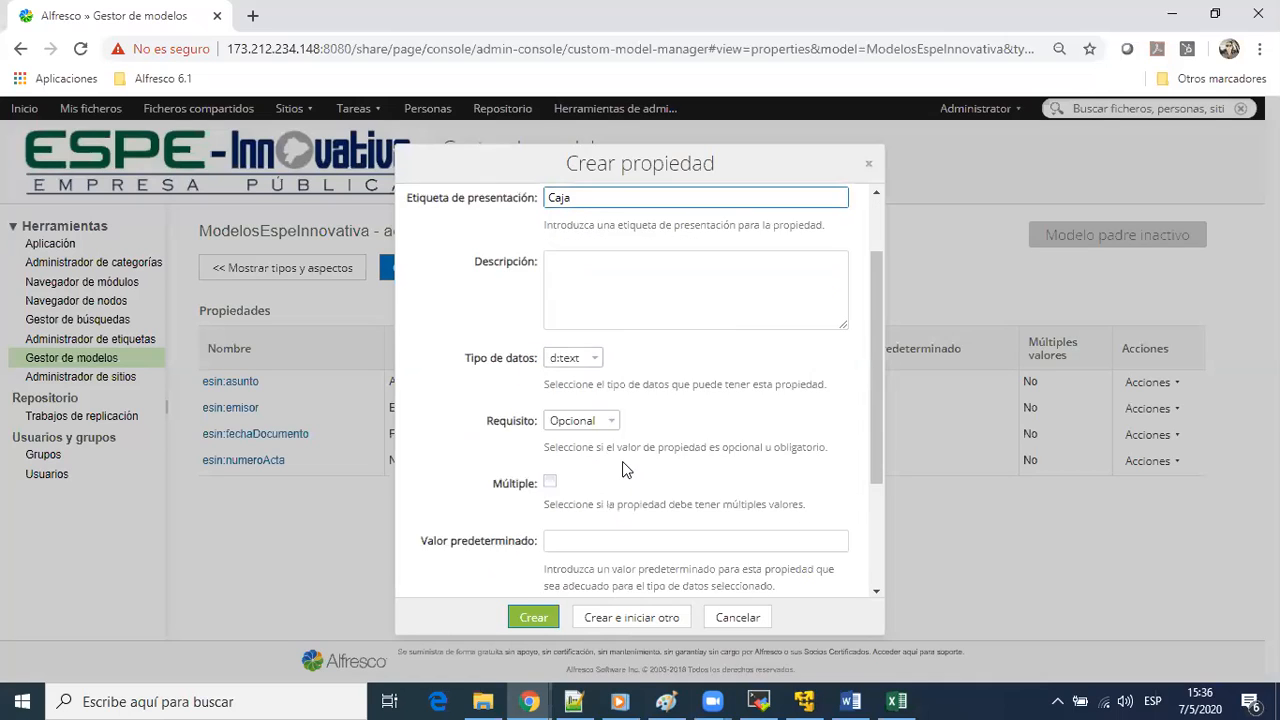
{"action": "left_click", "coordinate": [592, 622]}
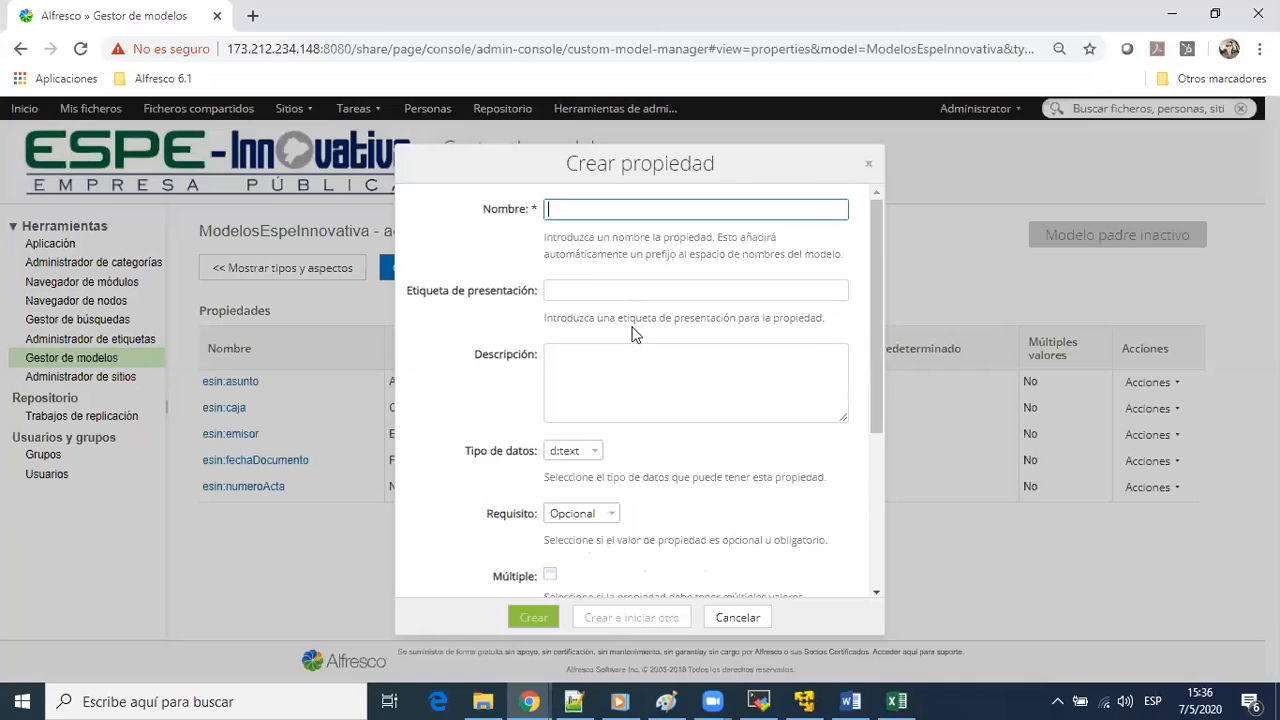
Create the property carpeta with the presentation label Carpeta and the default settings, and finish adding properties
{"action": "type", "text": "Carpeta"}
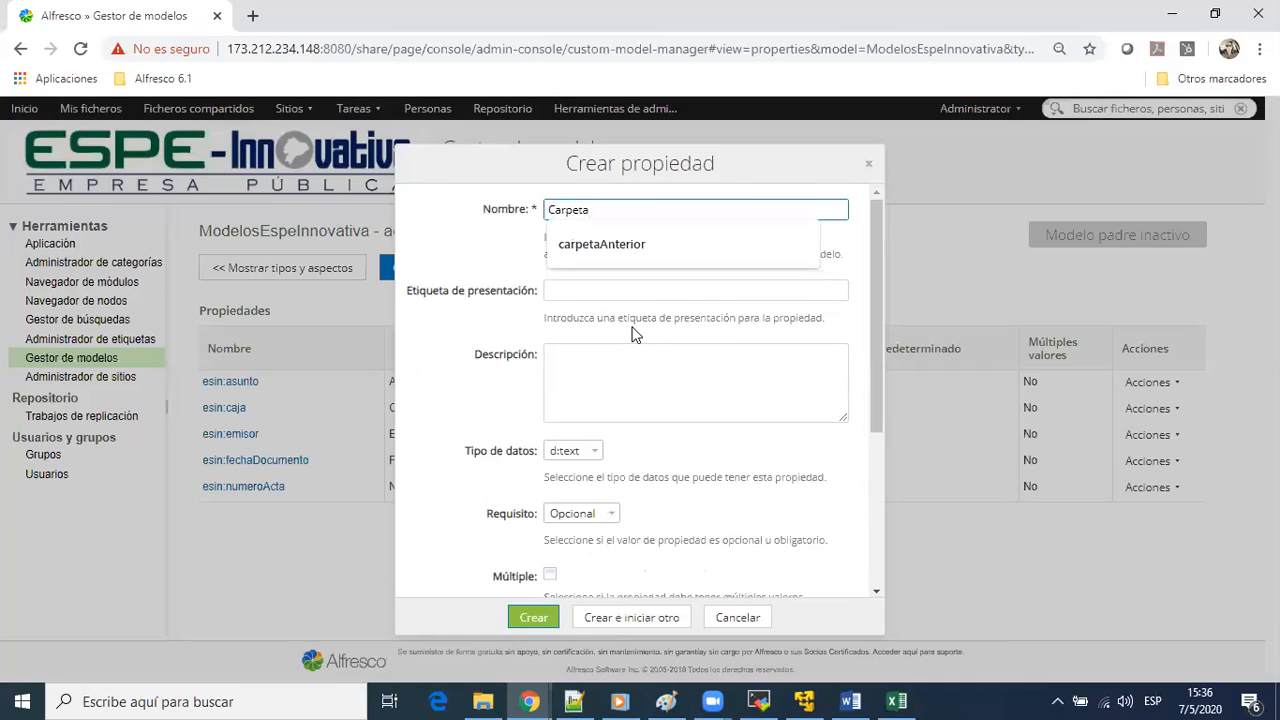
{"action": "left_click", "coordinate": [632, 333]}
{"action": "left_click", "coordinate": [556, 212]}
{"action": "key", "text": "BackSpace"}
{"action": "key", "text": "BackSpace"}
{"action": "key", "text": "BackSpace"}
{"action": "key", "text": "BackSpace"}
{"action": "key", "text": "BackSpace"}
{"action": "key", "text": "BackSpace"}
{"action": "key", "text": "BackSpace"}
{"action": "type", "text": "carpeta"}
{"action": "key", "text": "Tab"}
{"action": "type", "text": "Car"}
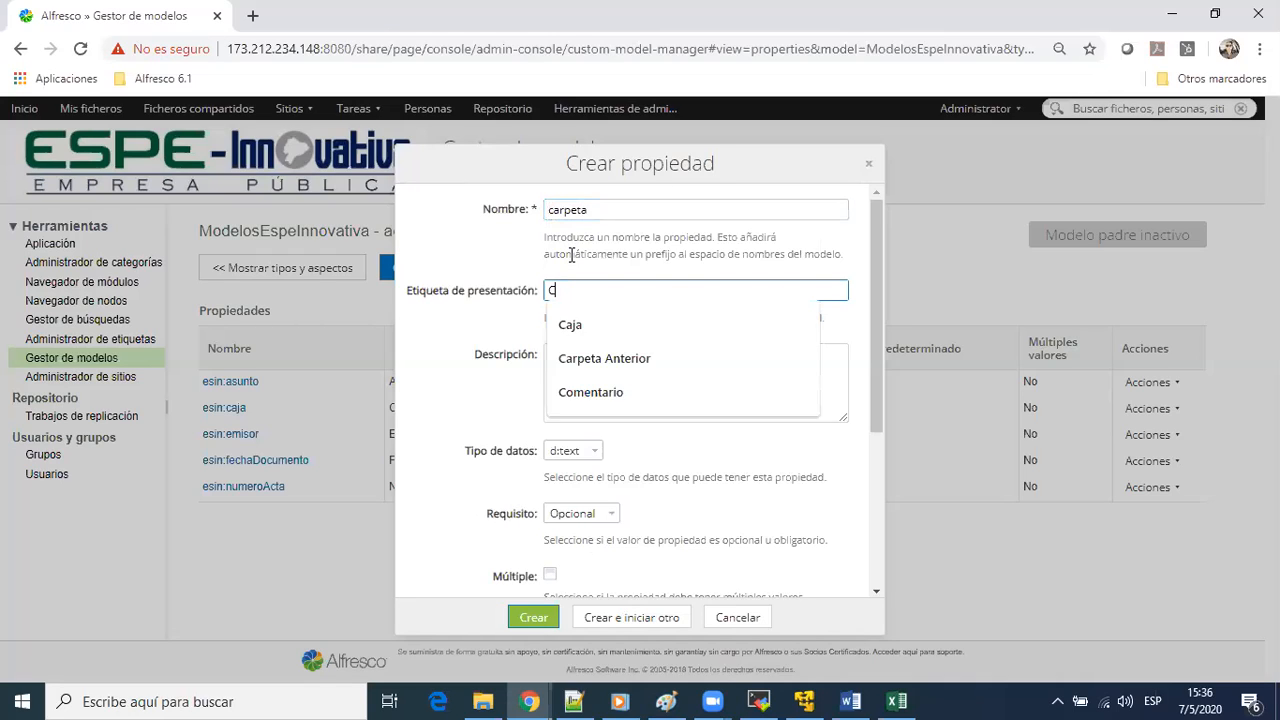
{"action": "type", "text": "peta"}
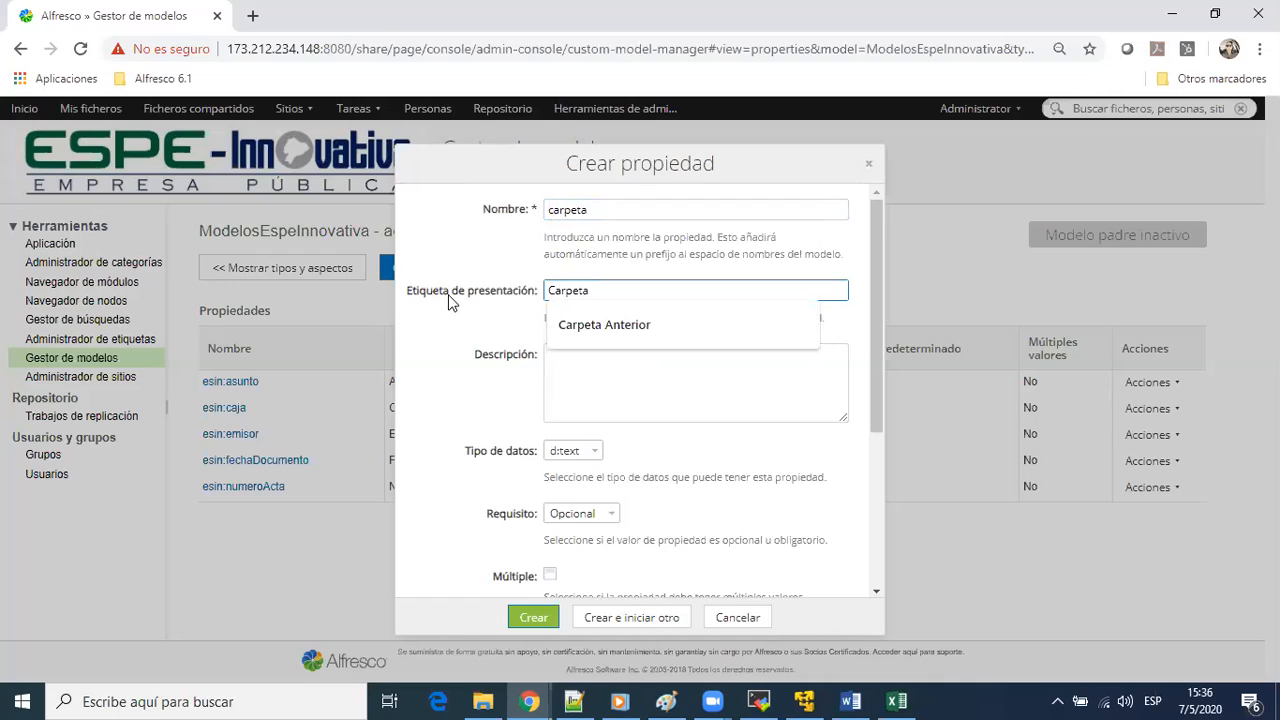
{"action": "left_click", "coordinate": [455, 367]}
{"action": "scroll", "coordinate": [673, 498], "scroll_direction": "down", "scroll_amount": 2}
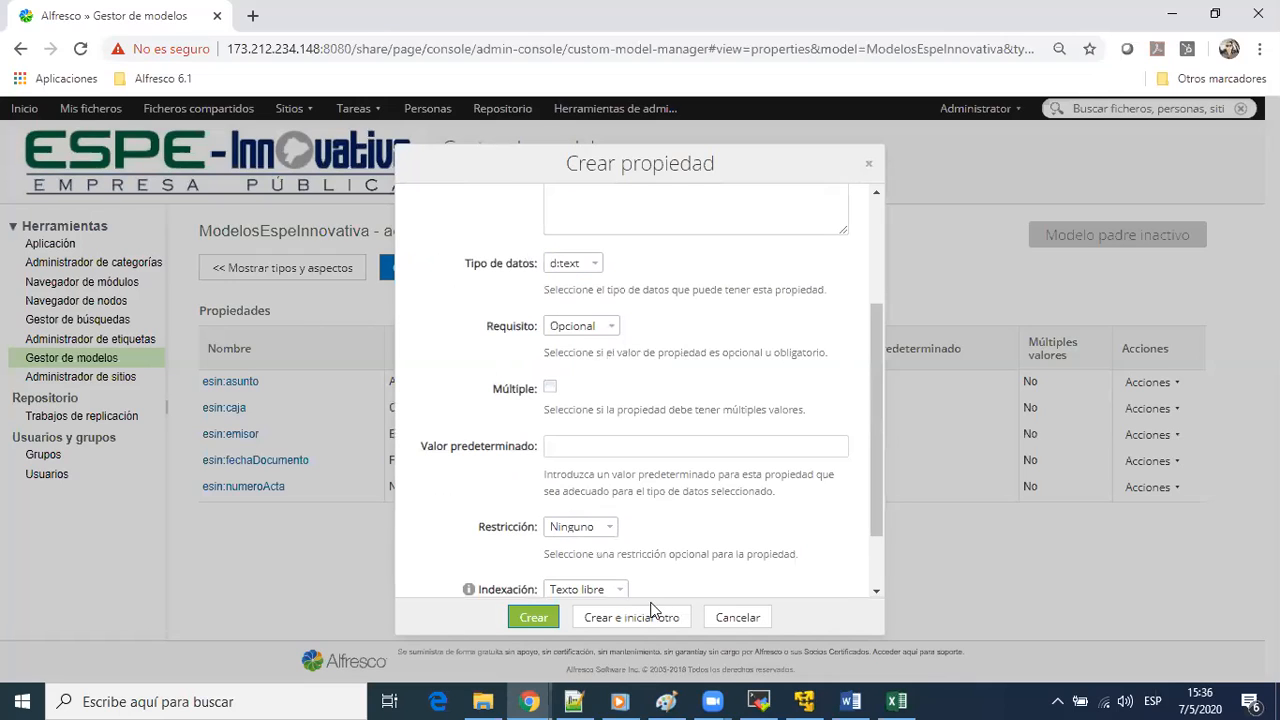
{"action": "left_click", "coordinate": [535, 618]}
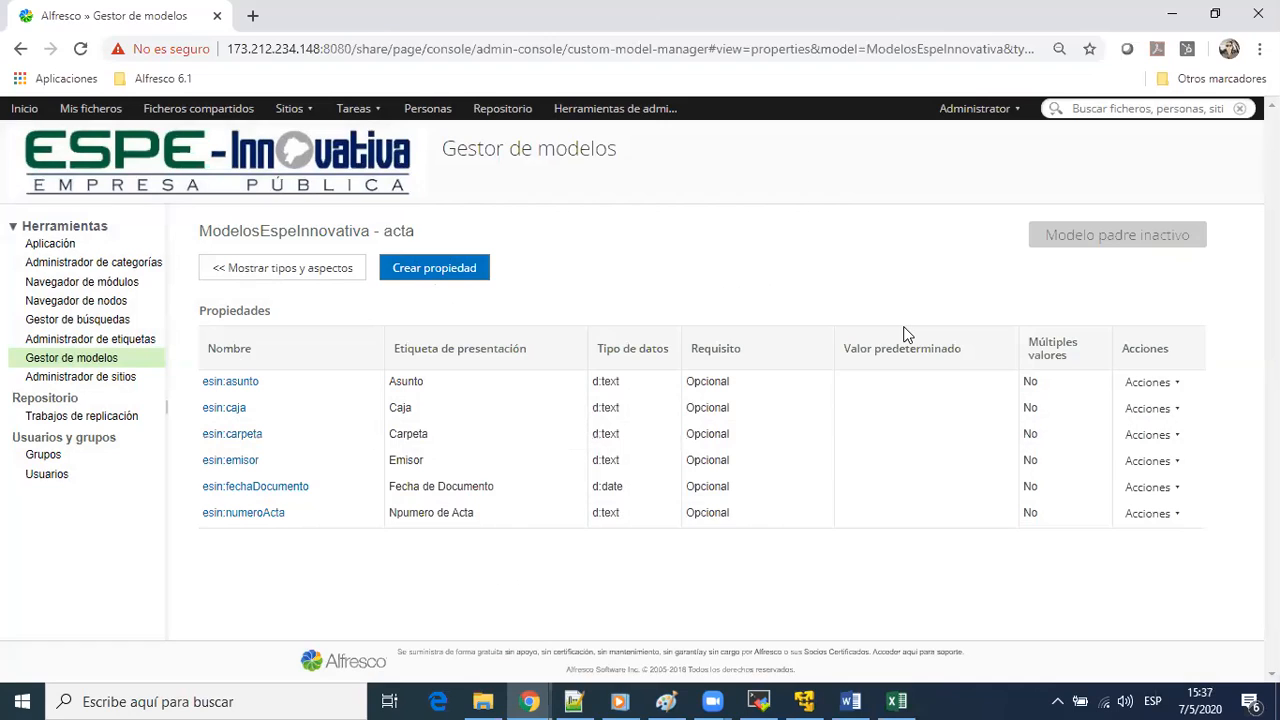
Return to the model's types and aspects and open the layout designer (Diseñador de esquemas) for the acta type
{"action": "left_click", "coordinate": [1152, 434]}
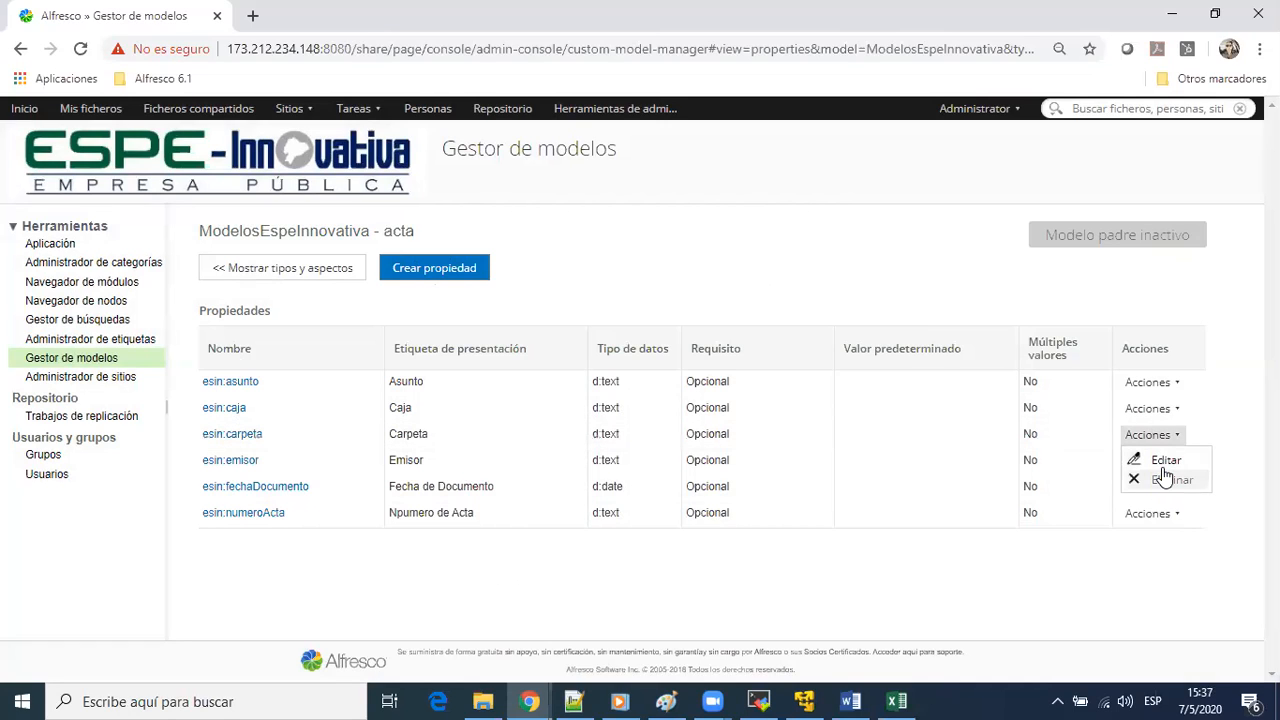
{"action": "left_click", "coordinate": [322, 289]}
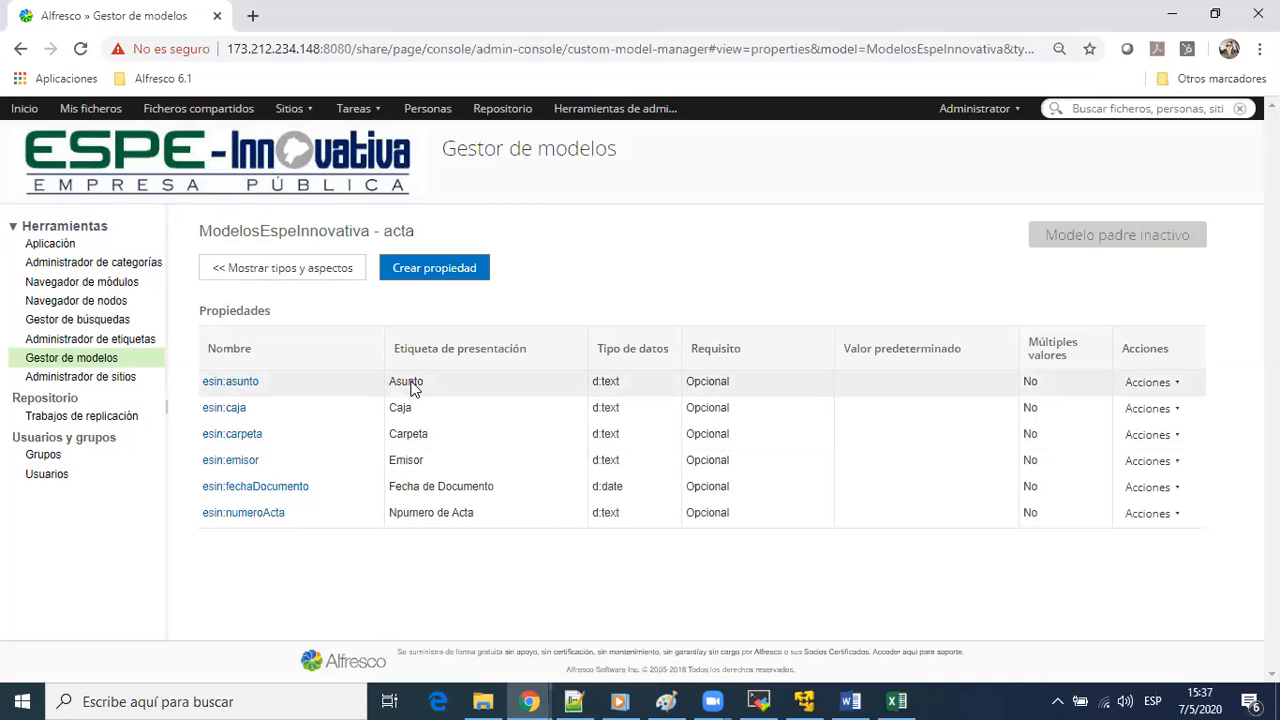
{"action": "left_click", "coordinate": [330, 270]}
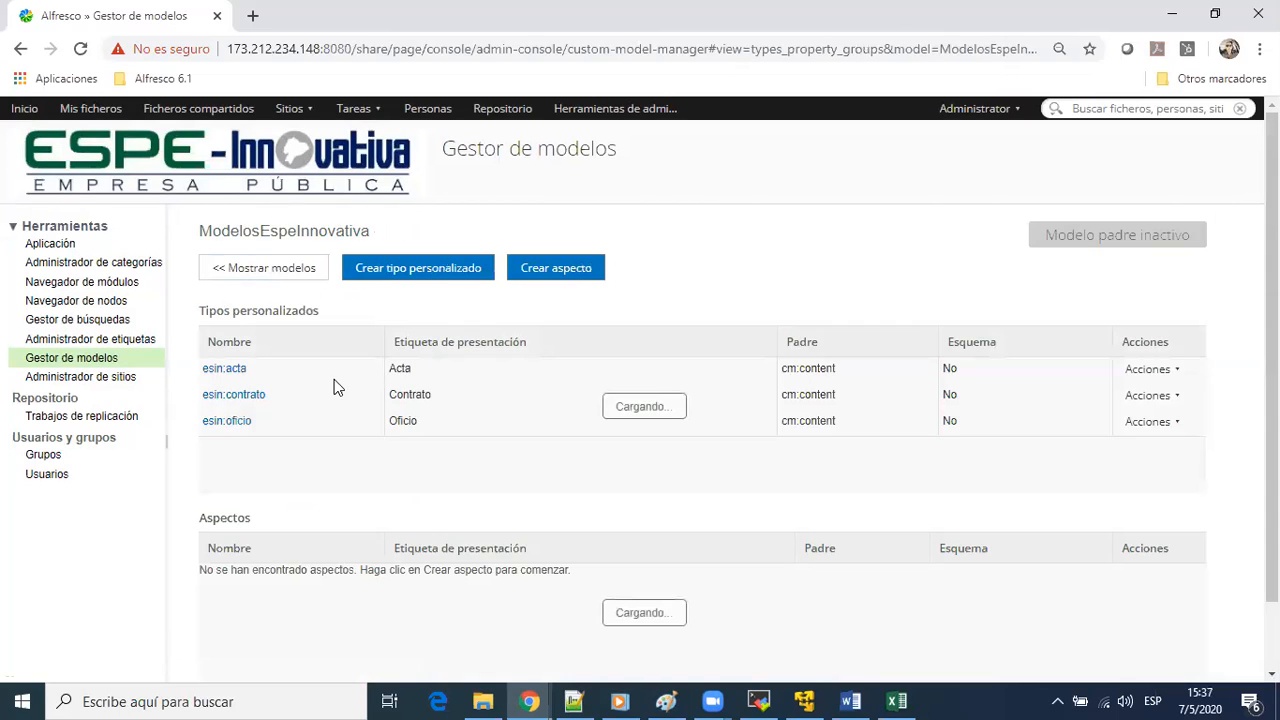
{"action": "double_click", "coordinate": [806, 369]}
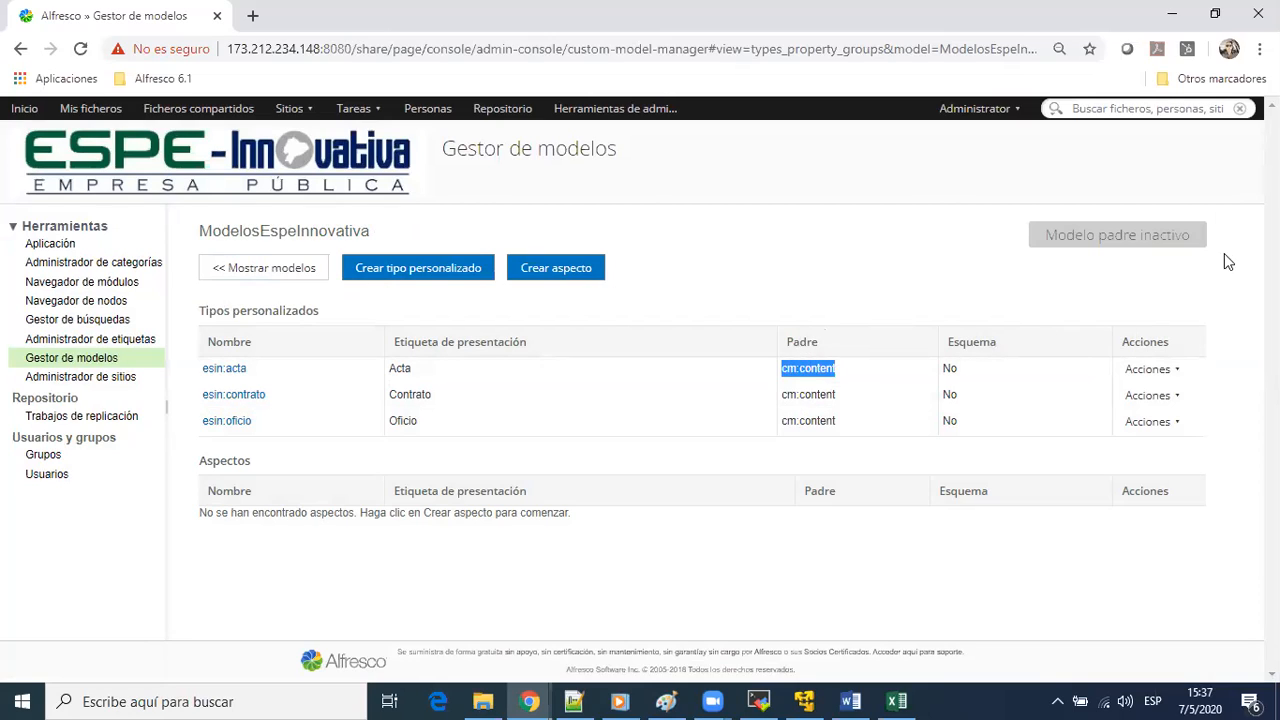
{"action": "left_click", "coordinate": [1150, 370]}
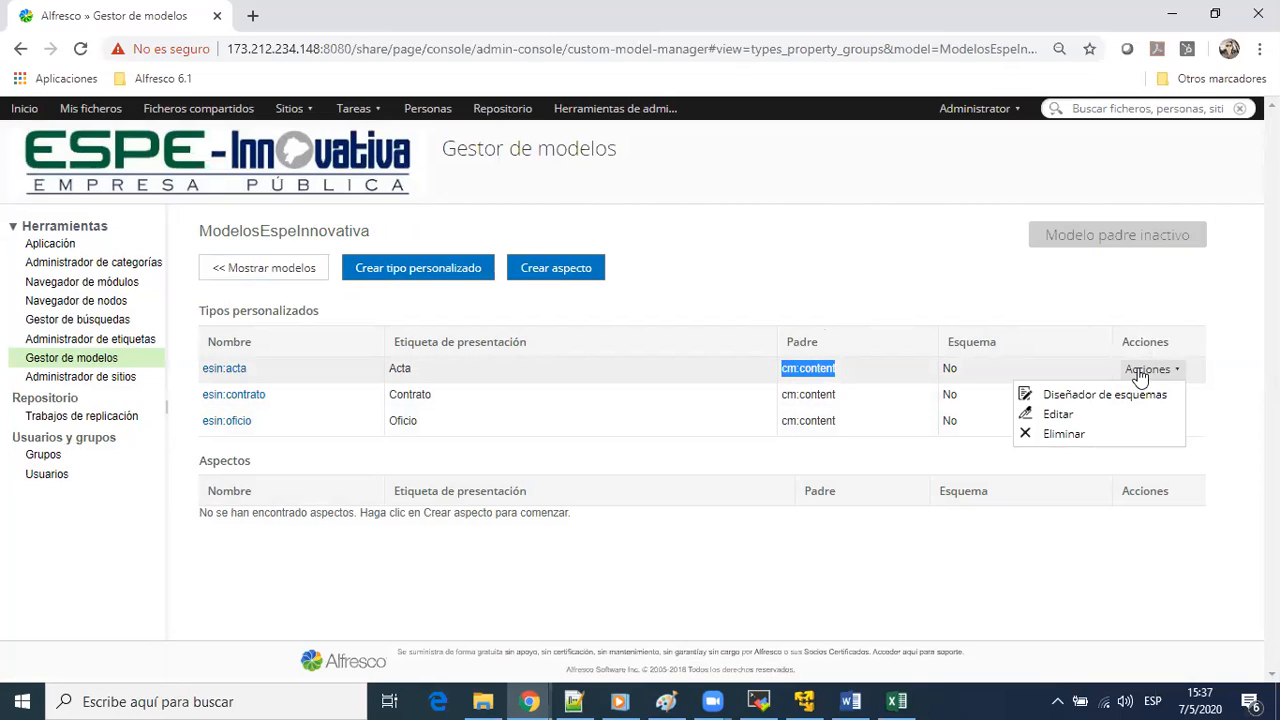
{"action": "left_click", "coordinate": [1046, 396]}
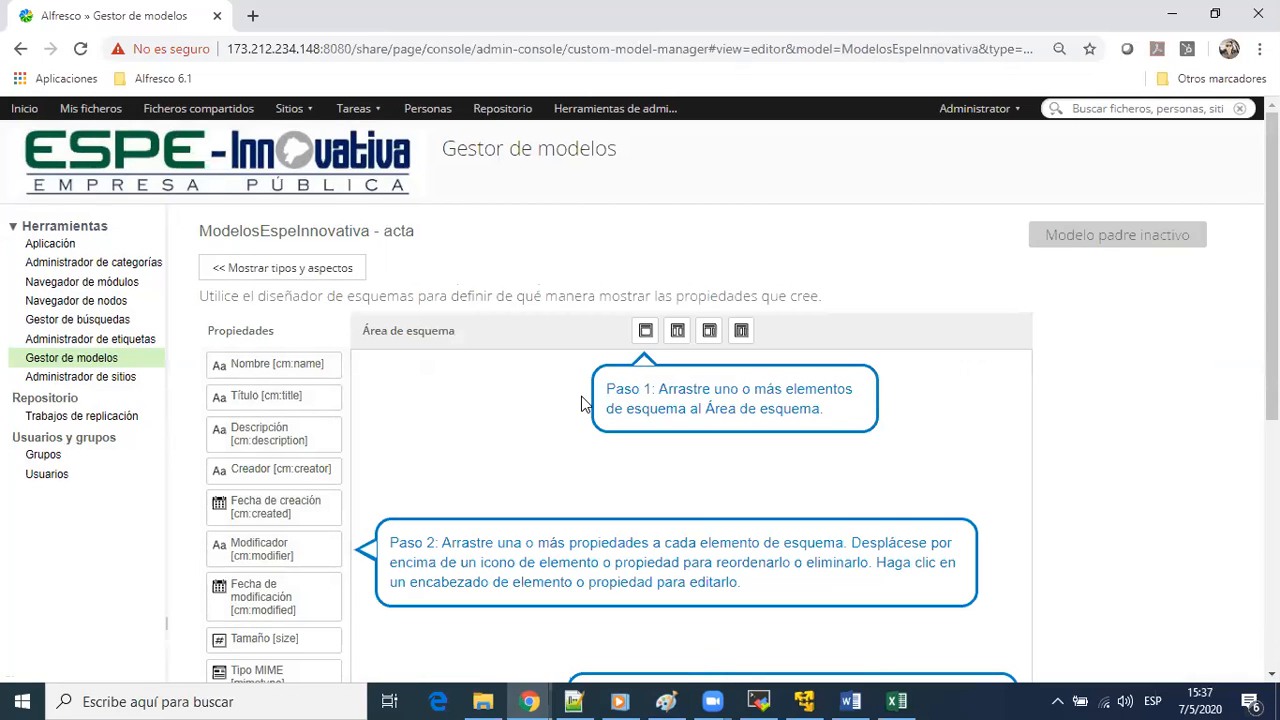
Examine the layout designer's available properties, panel elements, layout area and save options for acta
{"action": "scroll", "coordinate": [545, 409], "scroll_direction": "down", "scroll_amount": 1}
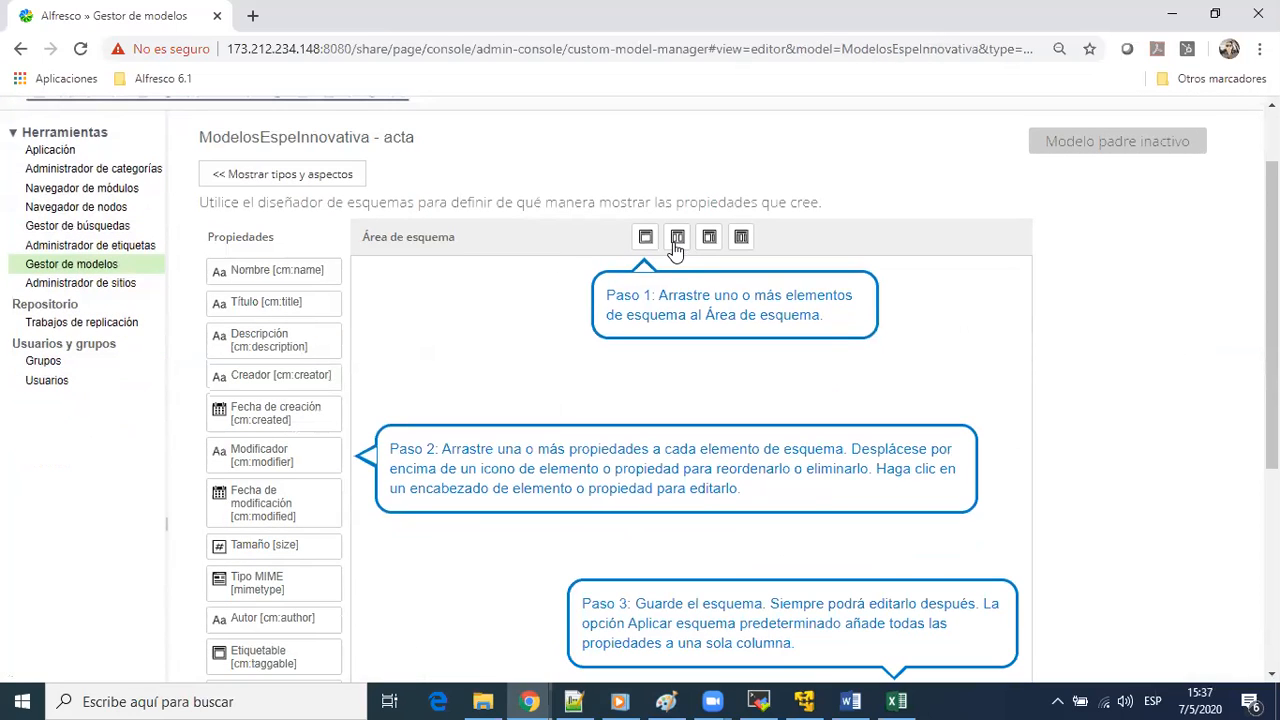
{"action": "scroll", "coordinate": [668, 335], "scroll_direction": "down", "scroll_amount": 4}
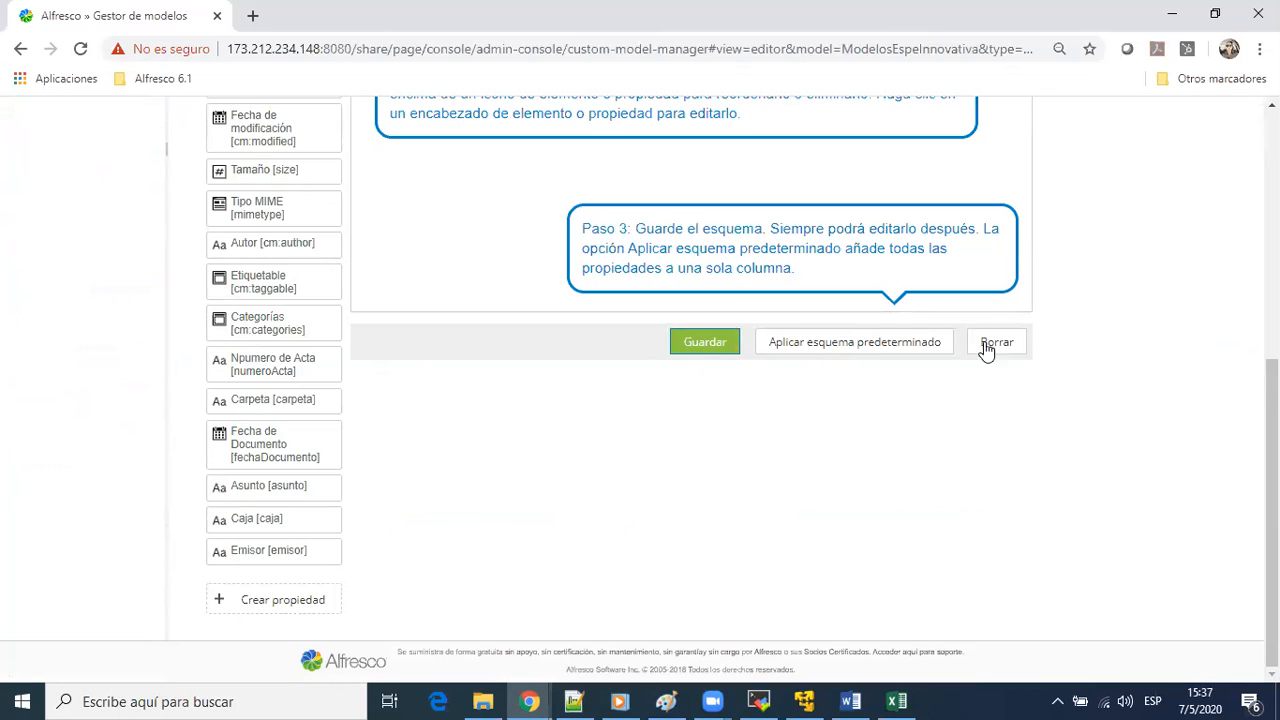
{"action": "left_click_drag", "start_coordinate": [245, 360], "coordinate": [414, 220]}
{"action": "scroll", "coordinate": [430, 240], "scroll_direction": "up", "scroll_amount": 5}
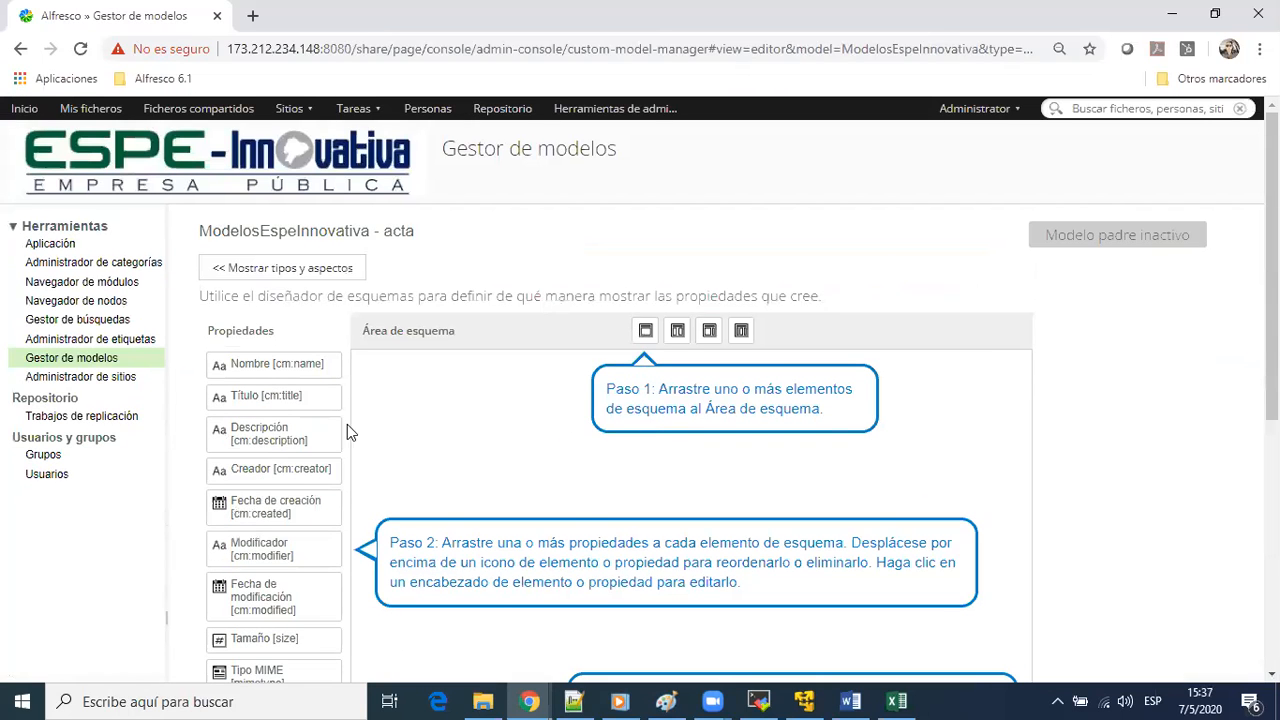
{"action": "left_click_drag", "start_coordinate": [357, 419], "coordinate": [542, 378]}
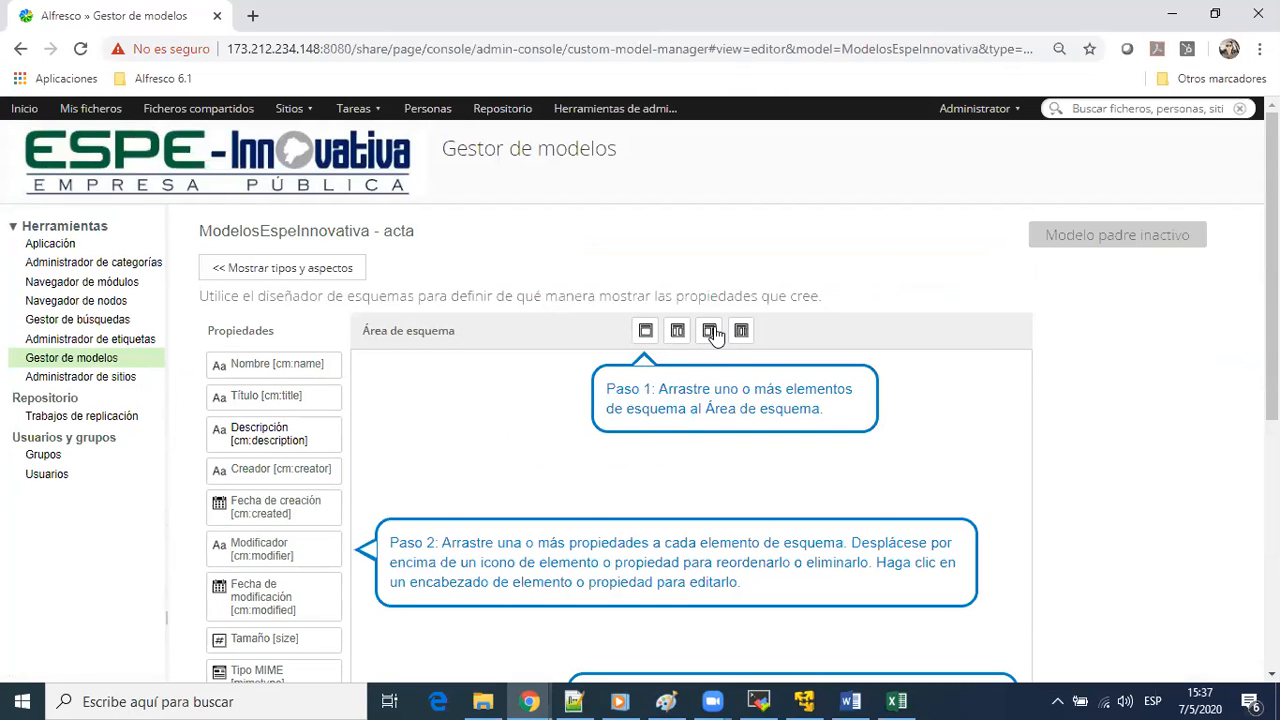
{"action": "left_click", "coordinate": [645, 330]}
{"action": "right_click", "coordinate": [643, 324]}
{"action": "left_click", "coordinate": [592, 340]}
{"action": "right_click", "coordinate": [576, 364]}
{"action": "left_click", "coordinate": [487, 410]}
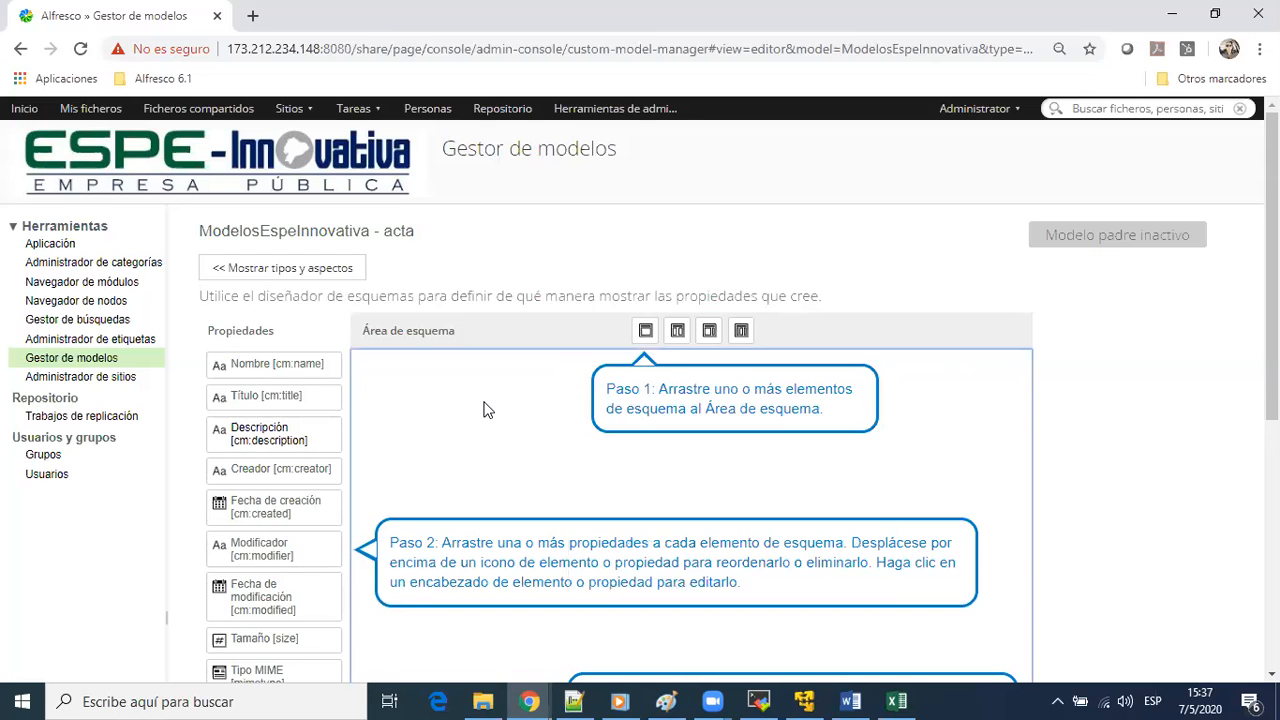
{"action": "scroll", "coordinate": [488, 408], "scroll_direction": "down", "scroll_amount": 5}
{"action": "scroll", "coordinate": [335, 443], "scroll_direction": "up", "scroll_amount": 3}
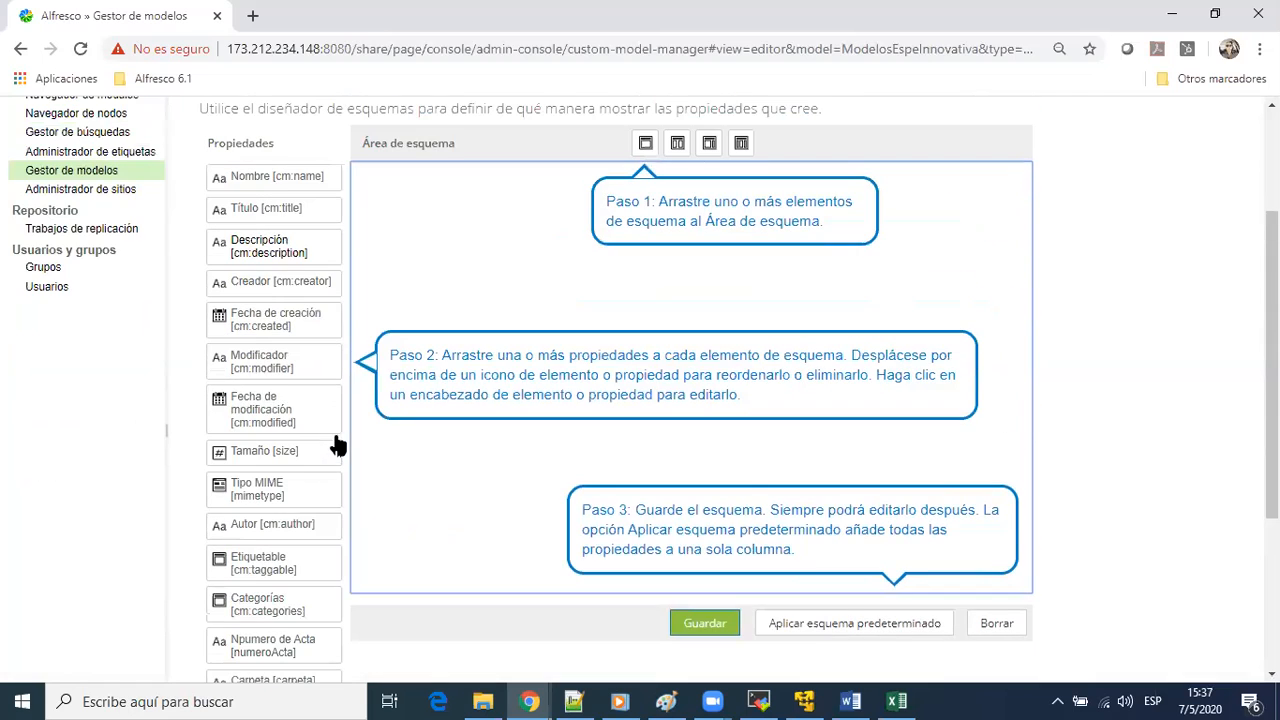
Apply the default layout to acta and delete the single-column panel it adds
{"action": "left_click", "coordinate": [864, 630]}
{"action": "left_click", "coordinate": [590, 446]}
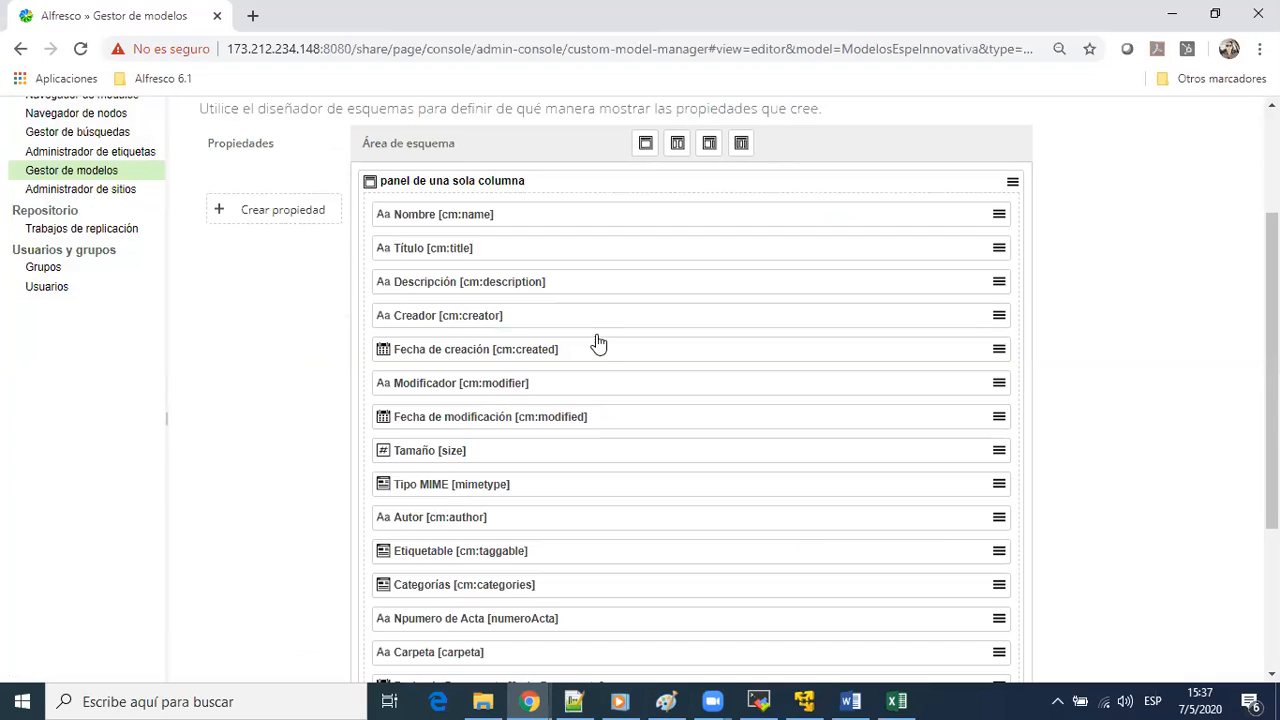
{"action": "scroll", "coordinate": [606, 316], "scroll_direction": "down", "scroll_amount": 1}
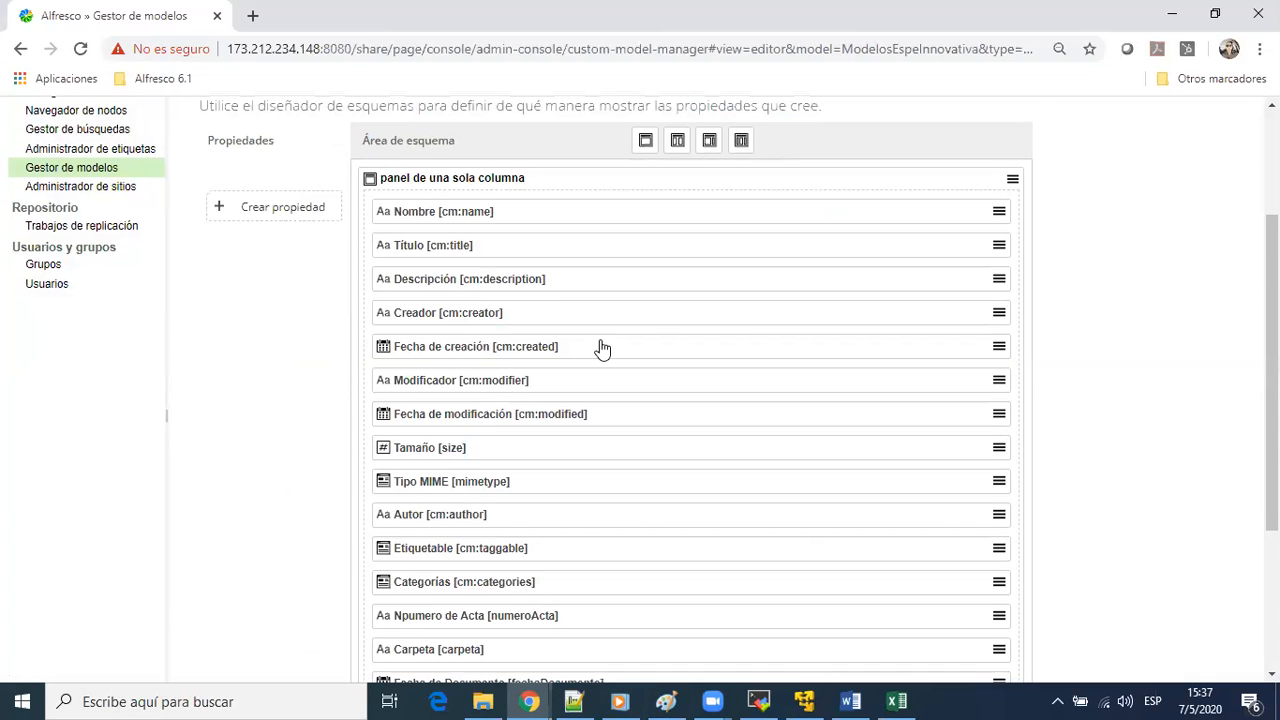
{"action": "scroll", "coordinate": [602, 347], "scroll_direction": "up", "scroll_amount": 2}
{"action": "left_click", "coordinate": [1012, 370]}
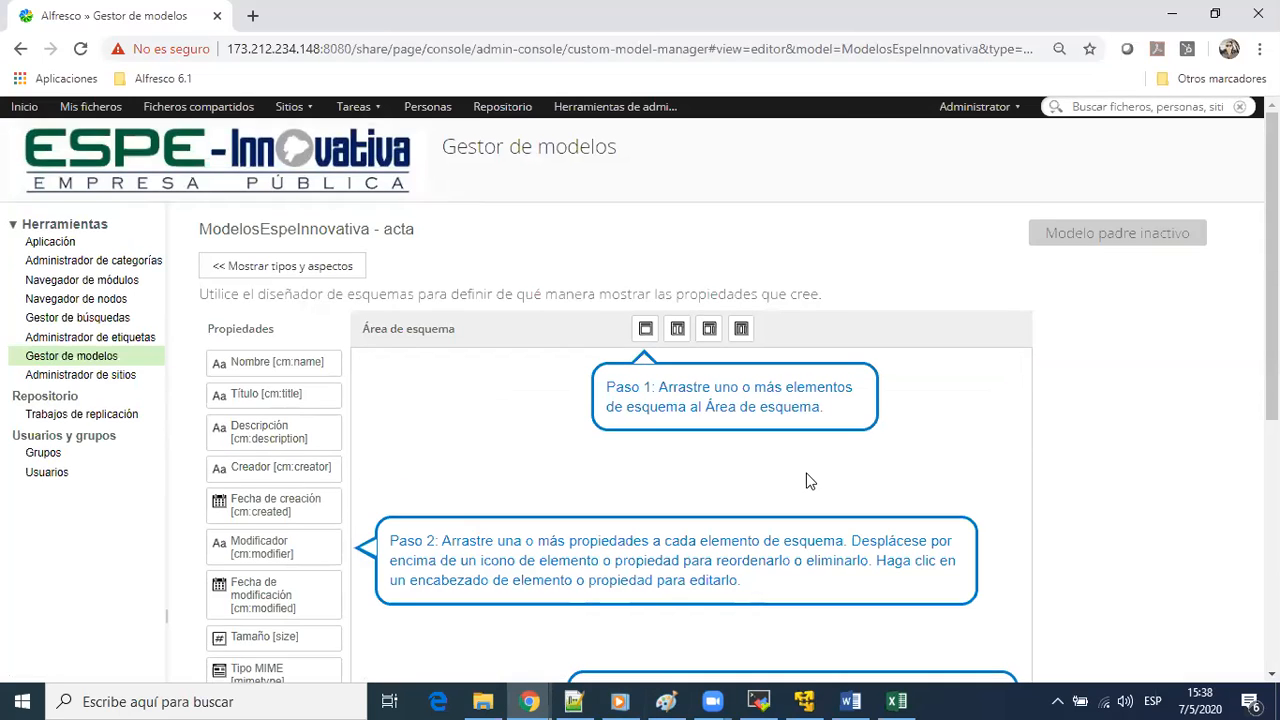
Apply the default layout again to acta's empty layout area
{"action": "scroll", "coordinate": [809, 480], "scroll_direction": "down", "scroll_amount": 5}
{"action": "left_click", "coordinate": [893, 343]}
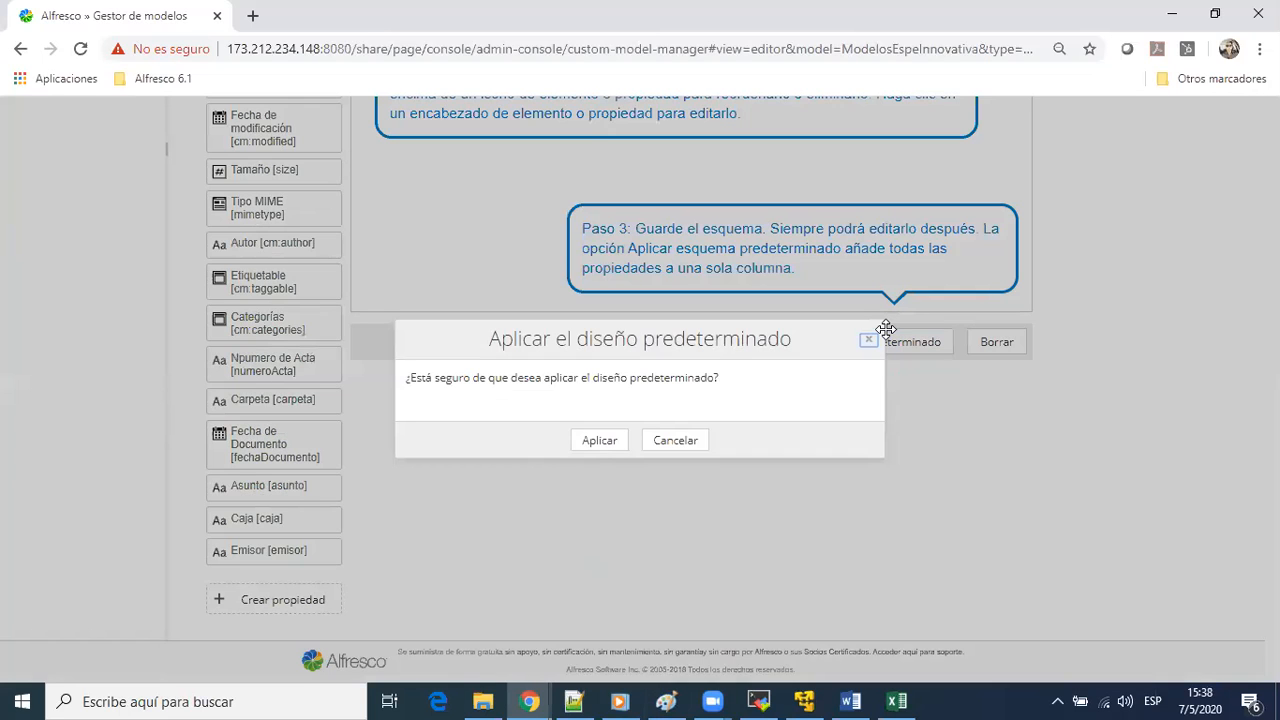
{"action": "left_click", "coordinate": [606, 438]}
{"action": "scroll", "coordinate": [860, 330], "scroll_direction": "up", "scroll_amount": 5}
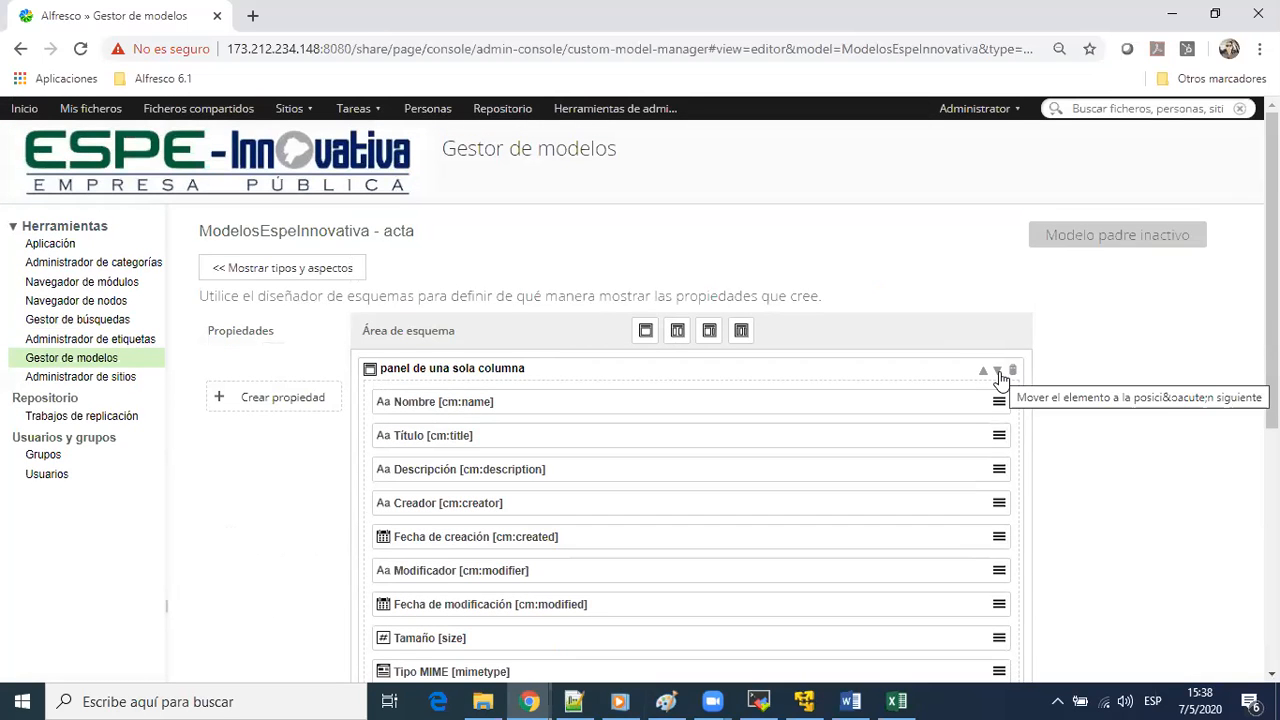
Change the layout panel's columns to panel de dos columnas and close its property editor
{"action": "left_click", "coordinate": [999, 378]}
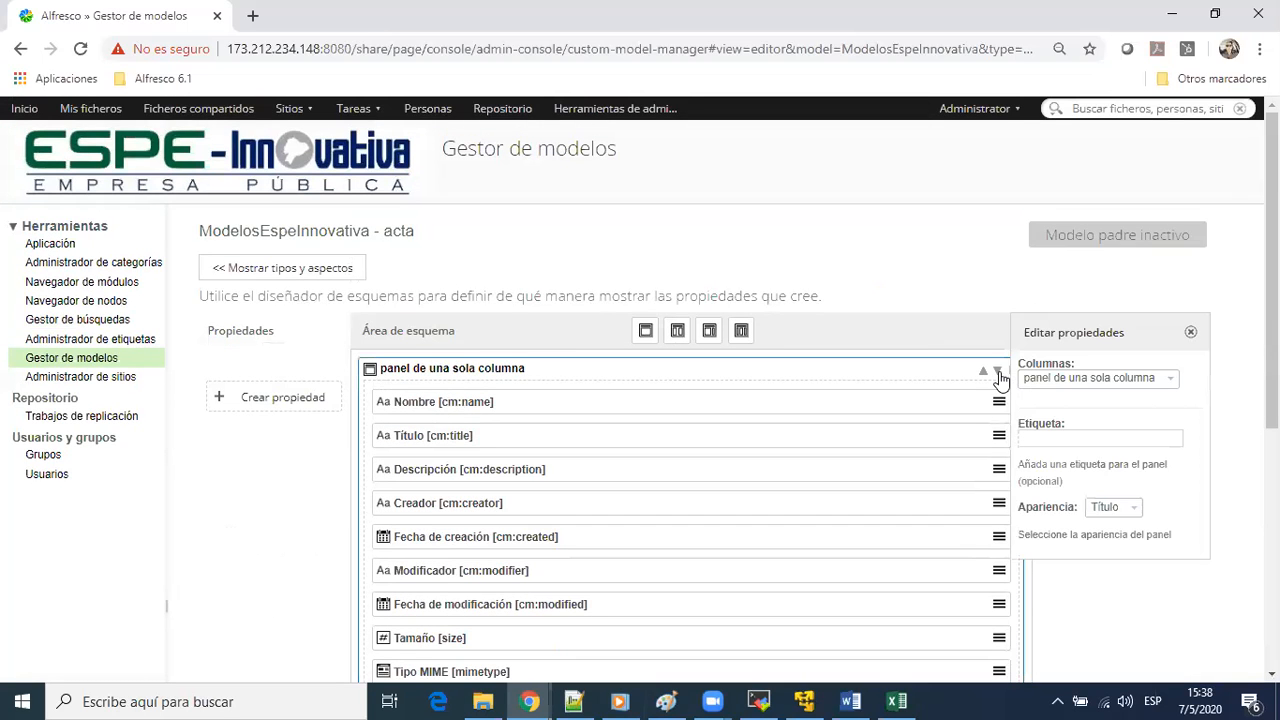
{"action": "left_click", "coordinate": [1170, 380]}
{"action": "key", "text": "Down"}
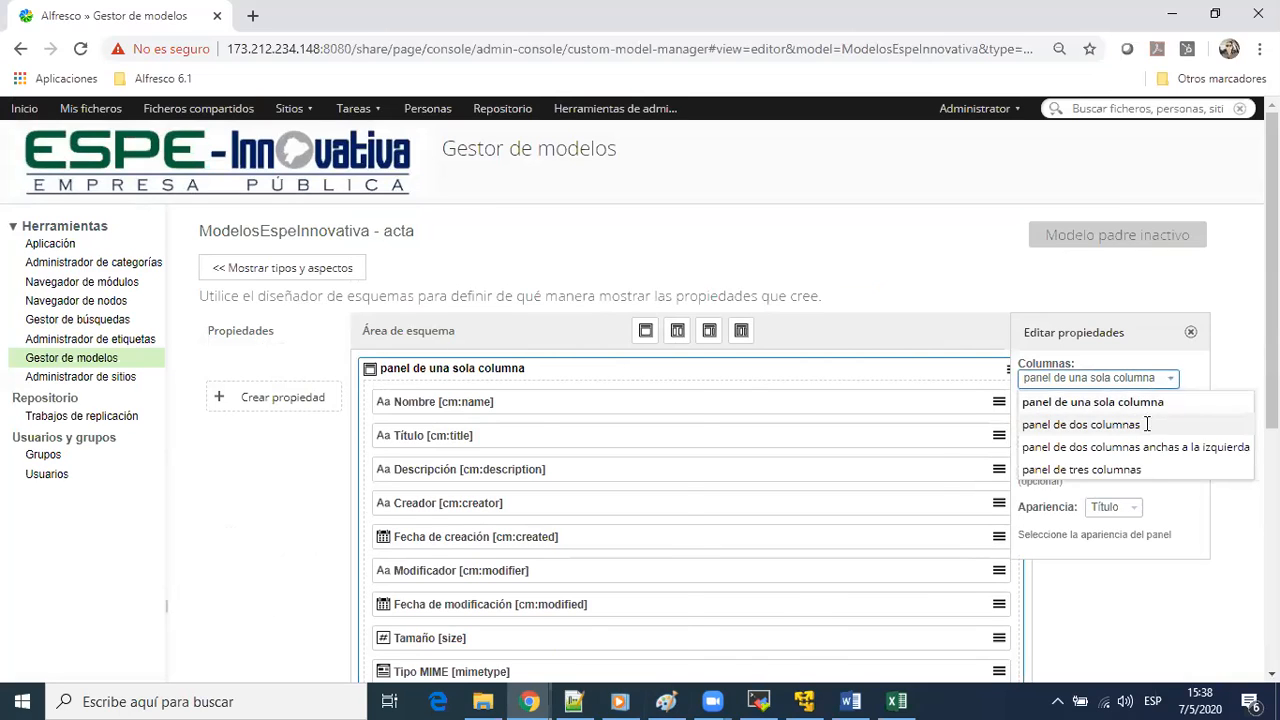
{"action": "left_click", "coordinate": [1146, 424]}
{"action": "left_click", "coordinate": [1203, 328]}
{"action": "left_click", "coordinate": [1193, 333]}
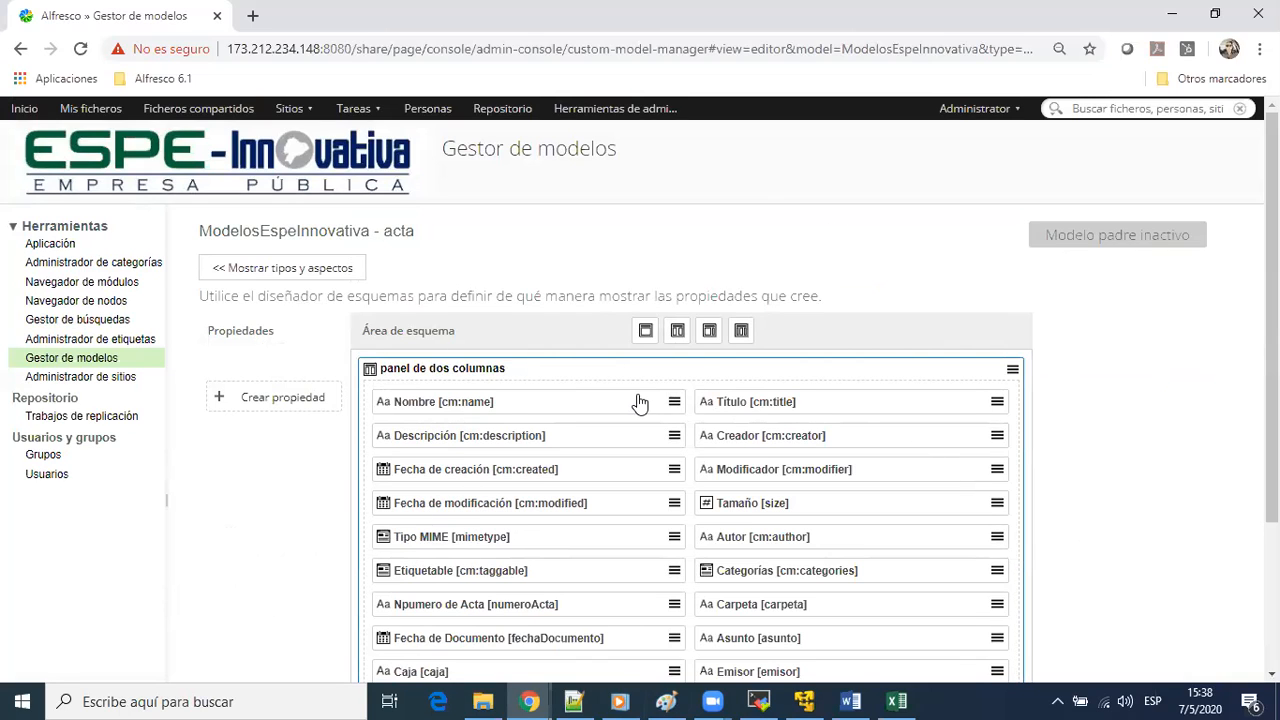
{"action": "scroll", "coordinate": [641, 404], "scroll_direction": "down", "scroll_amount": 3}
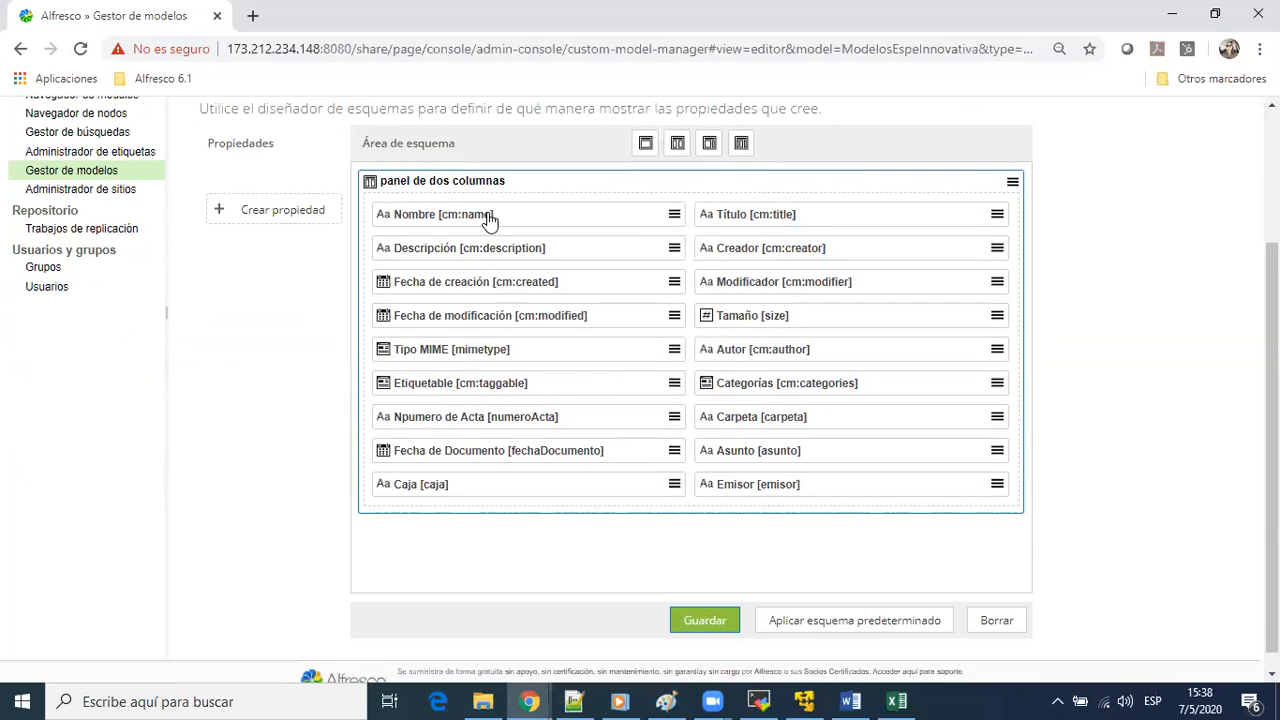
Examine the form settings of each standard property in acta's two-column panel, from Nombre through Categorías
{"action": "left_click", "coordinate": [486, 220]}
{"action": "left_click", "coordinate": [811, 222]}
{"action": "left_click", "coordinate": [575, 253]}
{"action": "left_click", "coordinate": [787, 257]}
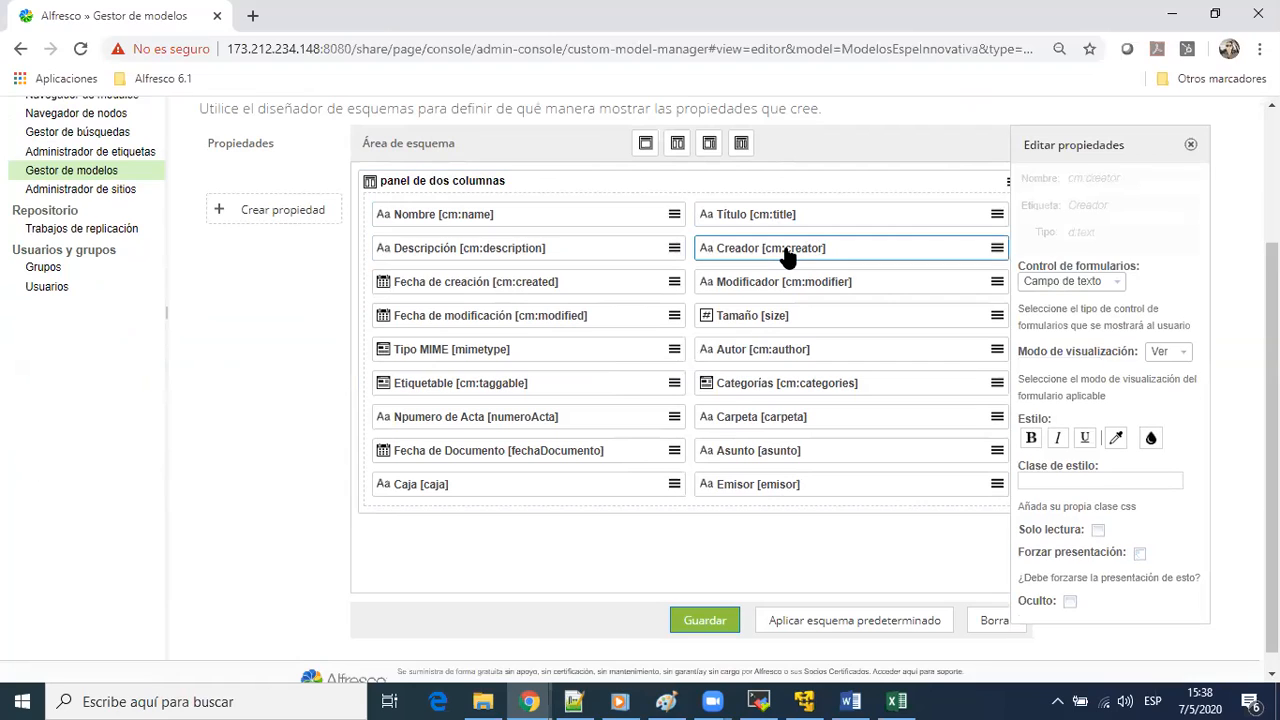
{"action": "left_click", "coordinate": [580, 283]}
{"action": "left_click", "coordinate": [775, 290]}
{"action": "left_click", "coordinate": [580, 320]}
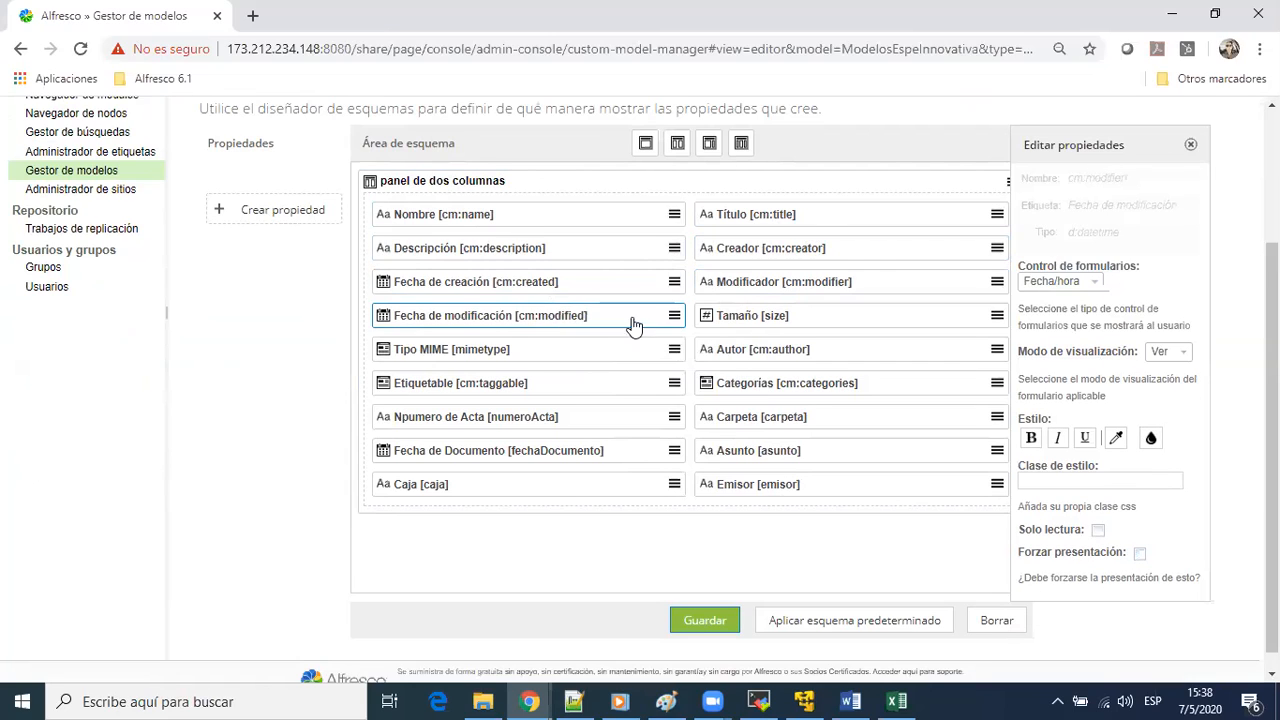
{"action": "left_click", "coordinate": [770, 330]}
{"action": "left_click", "coordinate": [578, 358]}
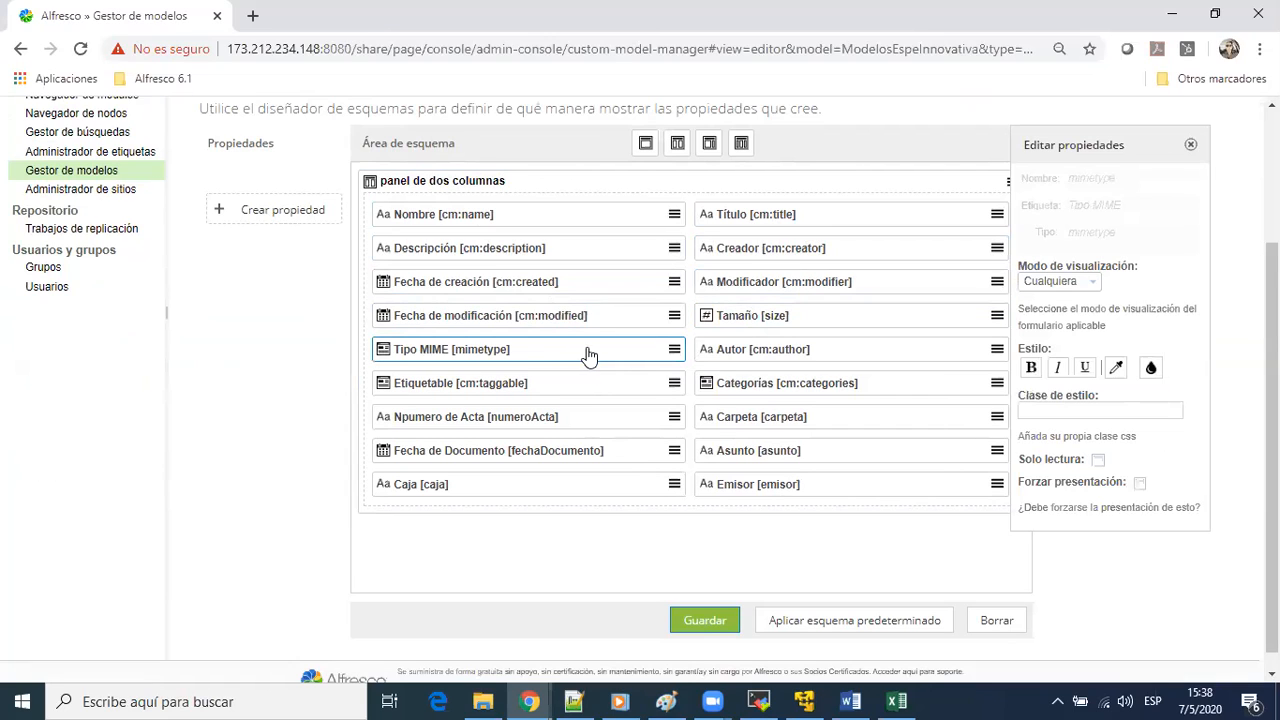
{"action": "left_click", "coordinate": [790, 358]}
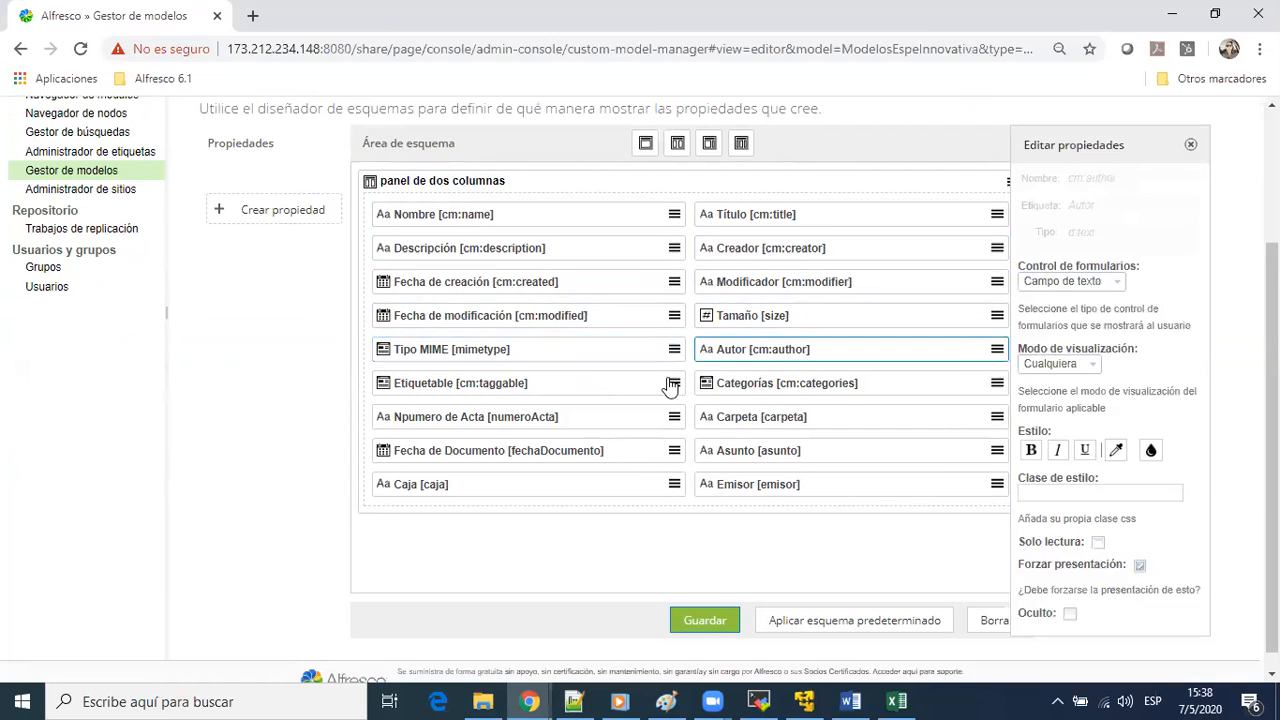
{"action": "left_click", "coordinate": [578, 398]}
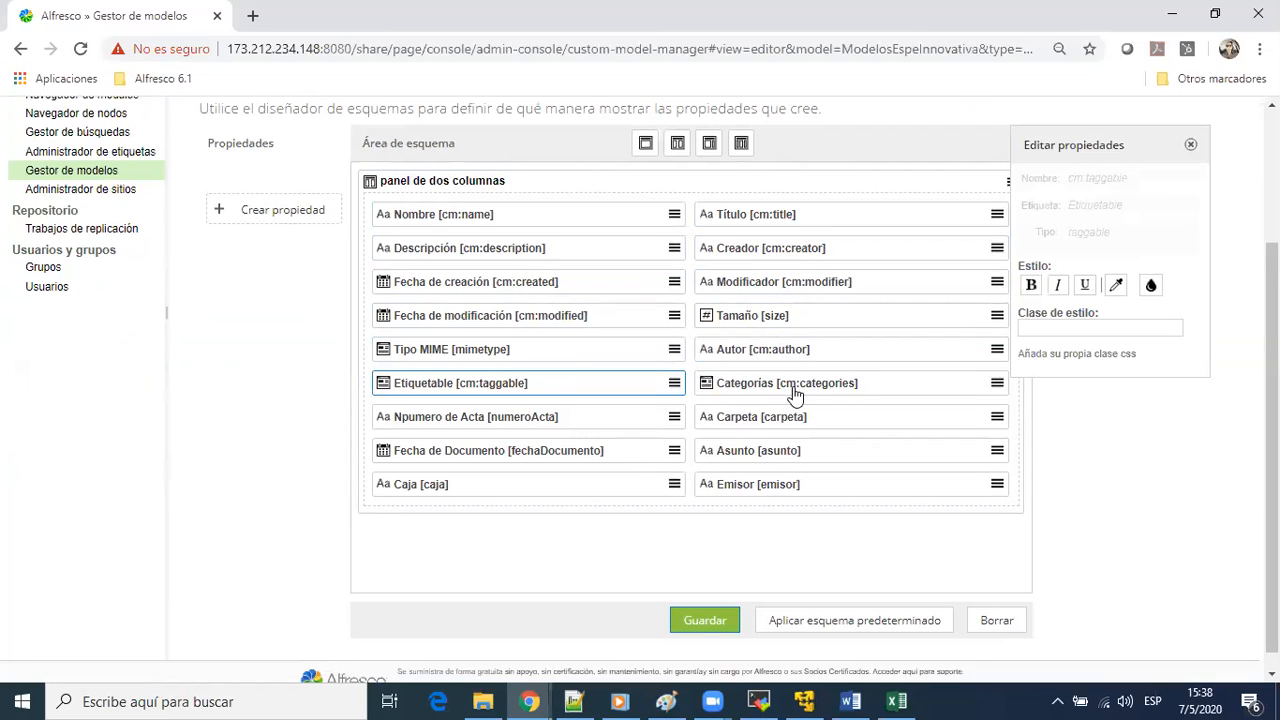
{"action": "left_click", "coordinate": [795, 396]}
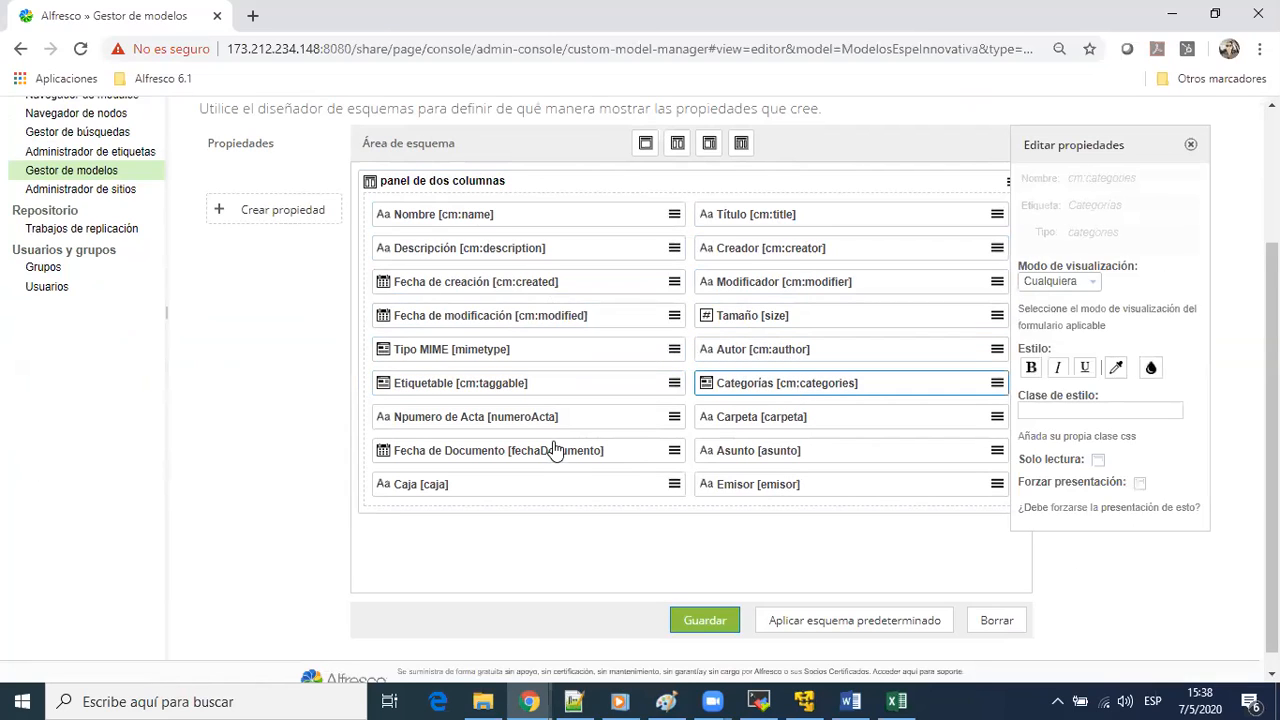
Examine the form settings of acta's custom properties from numeroActa through Emisor and close the property editor
{"action": "left_click", "coordinate": [444, 431]}
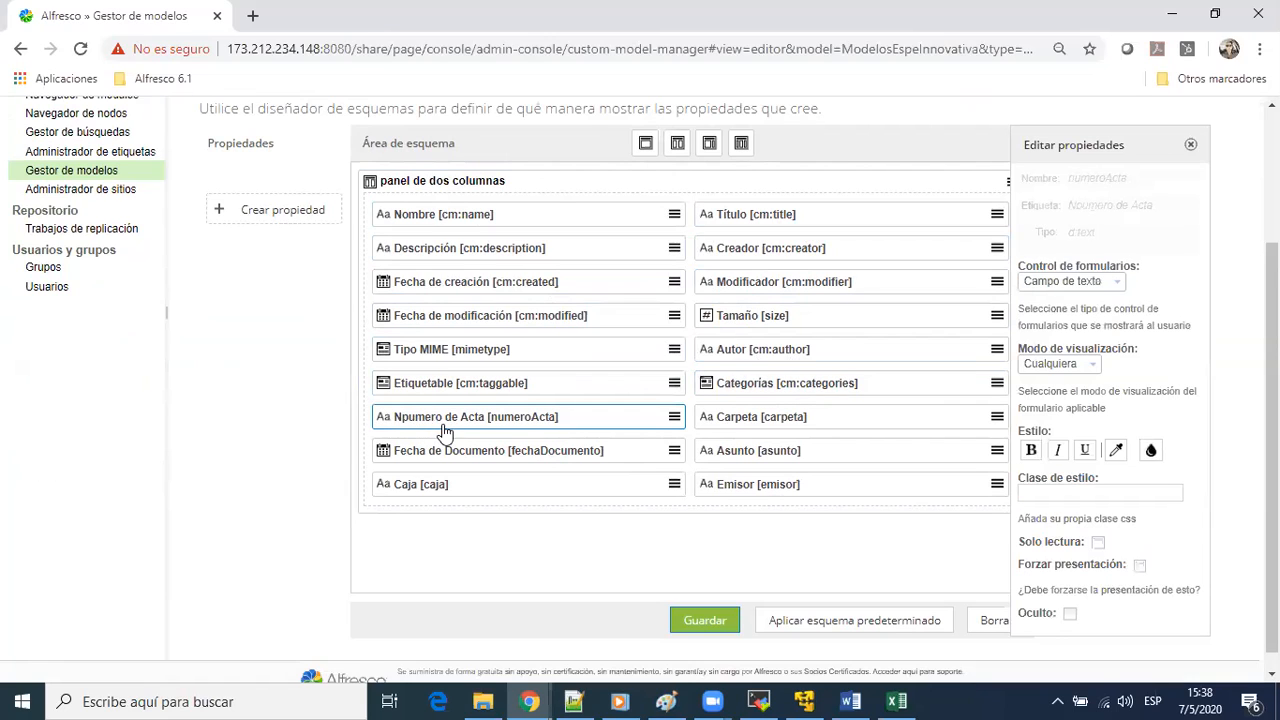
{"action": "left_click", "coordinate": [742, 420]}
{"action": "left_click", "coordinate": [481, 460]}
{"action": "left_click", "coordinate": [730, 462]}
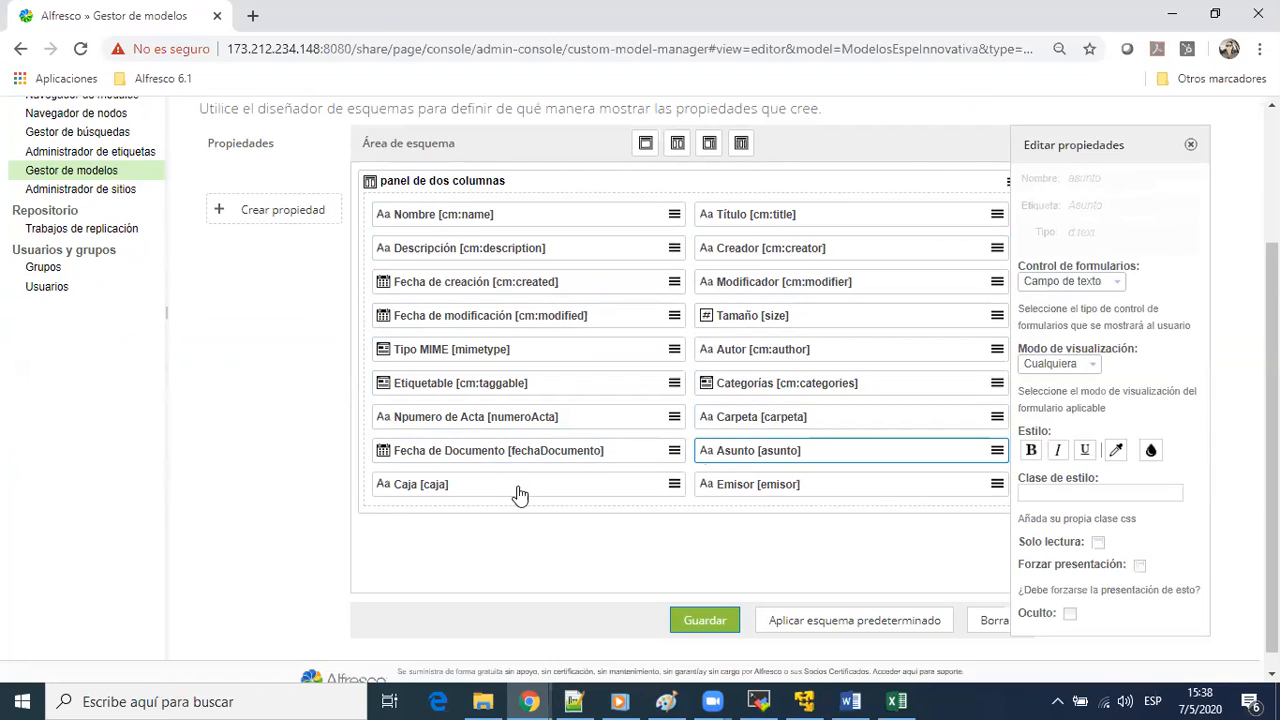
{"action": "left_click", "coordinate": [510, 492]}
{"action": "left_click", "coordinate": [756, 484]}
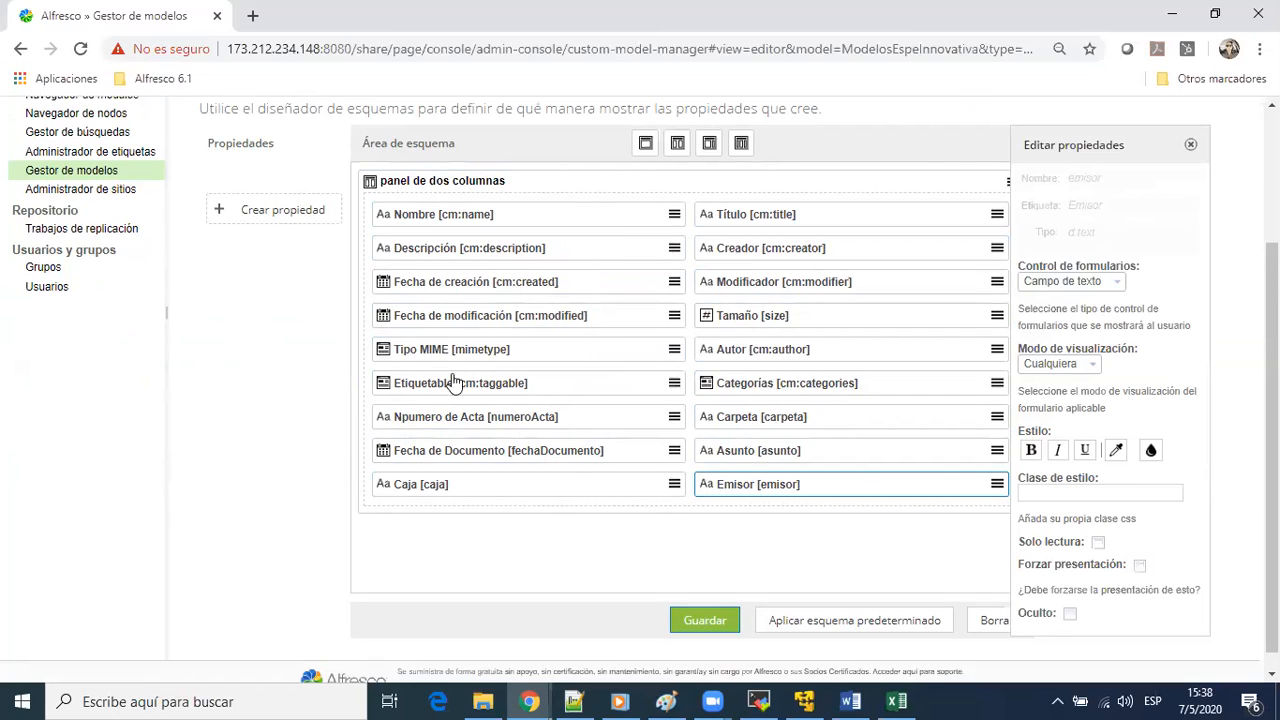
{"action": "left_click", "coordinate": [1191, 146]}
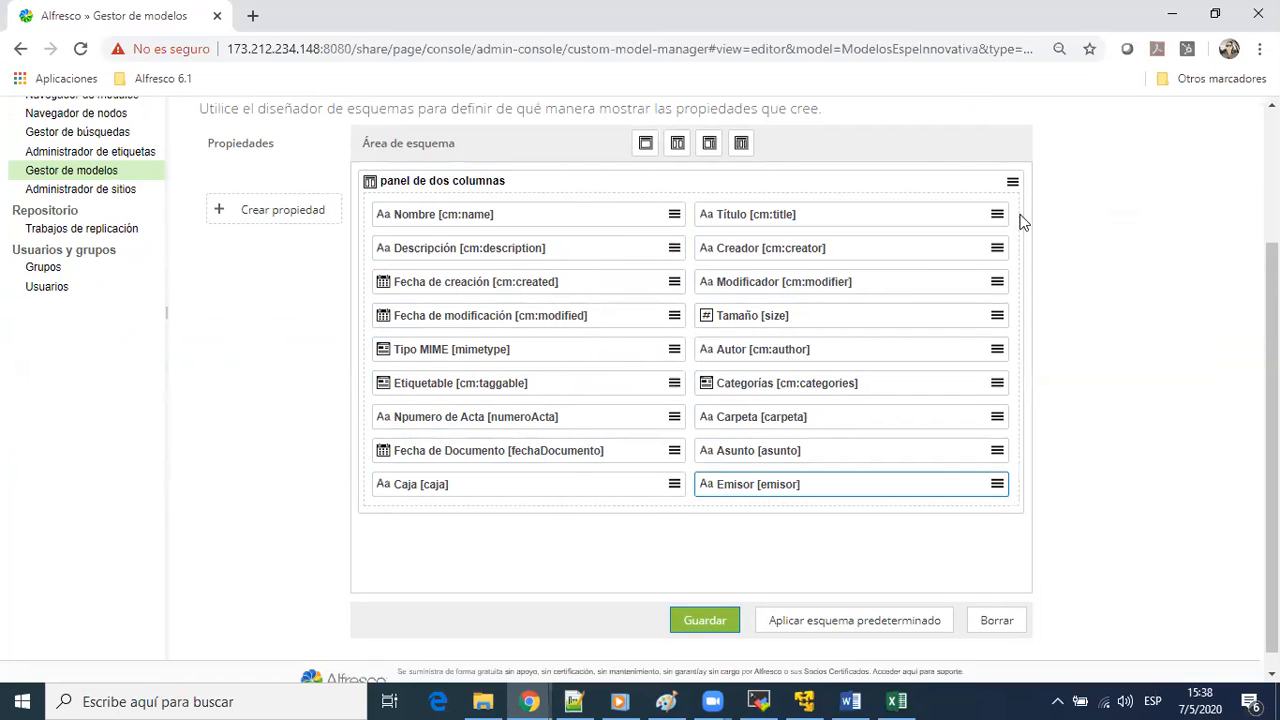
Open the form settings of the Nombre [cm:name] property in acta's two-column panel
{"action": "left_click", "coordinate": [580, 224]}
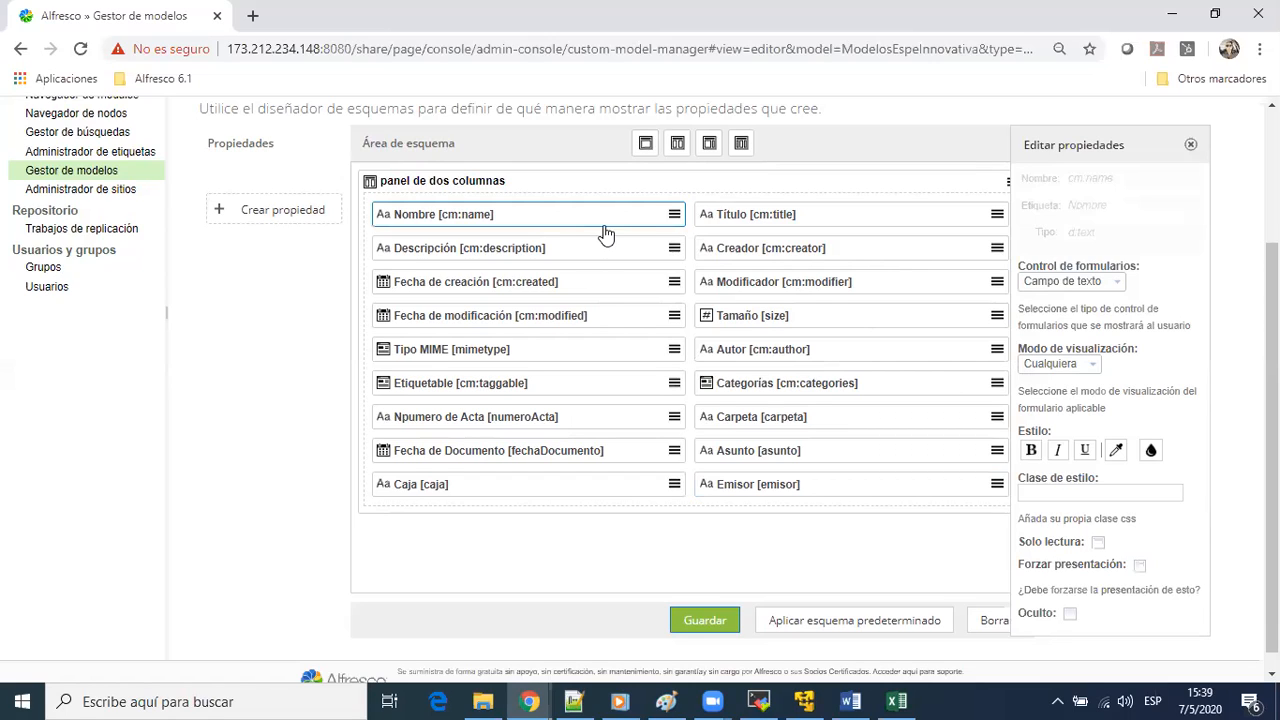
Close the property editor and remove every standard property from Título through Categorías from acta's two-column panel, keeping Nombre
{"action": "left_click", "coordinate": [1190, 145]}
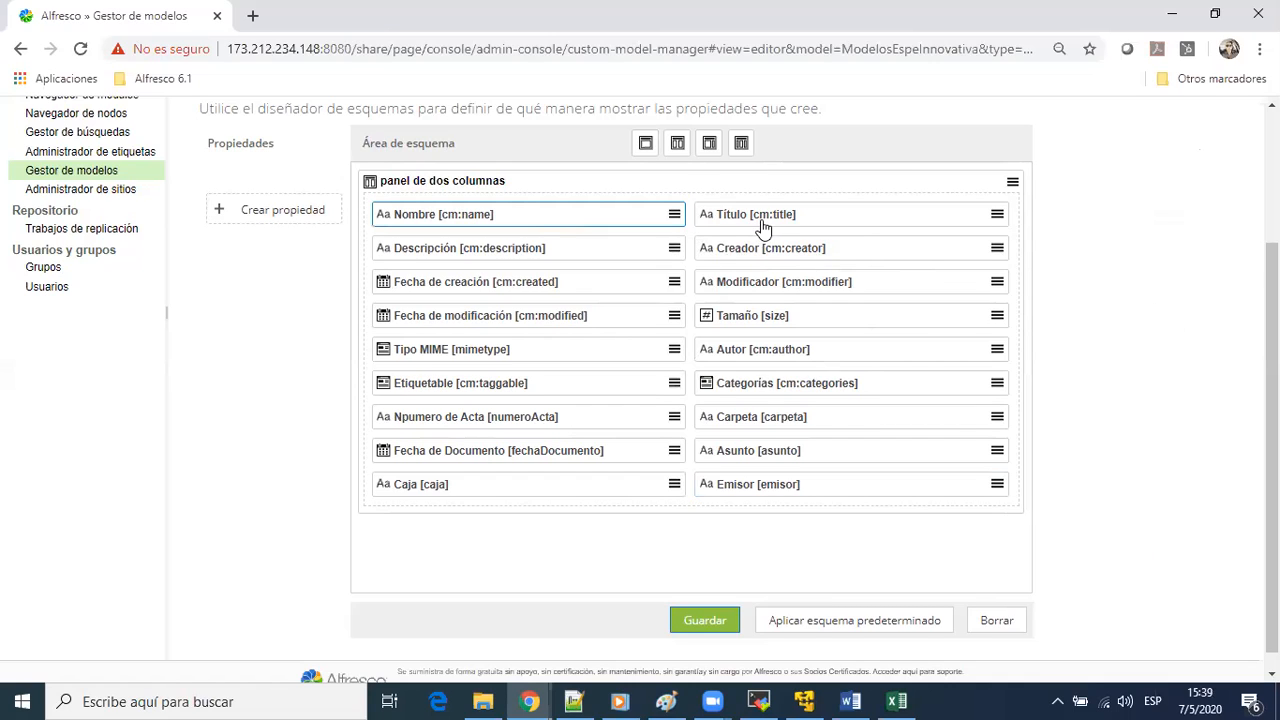
{"action": "mouse_move", "coordinate": [729, 217]}
{"action": "left_mouse_down"}
{"action": "mouse_move", "coordinate": [720, 243]}
{"action": "mouse_move", "coordinate": [613, 298]}
{"action": "mouse_move", "coordinate": [535, 285]}
{"action": "mouse_move", "coordinate": [880, 229]}
{"action": "mouse_move", "coordinate": [890, 214]}
{"action": "left_mouse_up"}
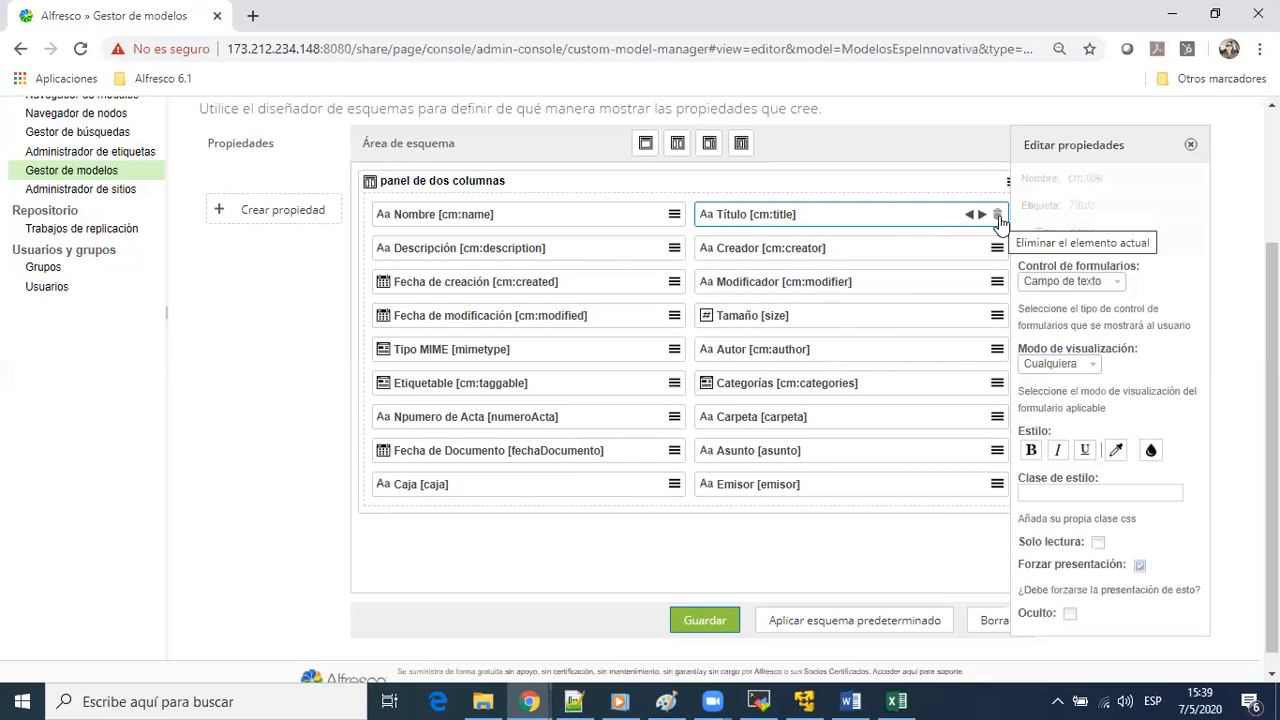
{"action": "left_click", "coordinate": [998, 217]}
{"action": "left_click", "coordinate": [998, 217]}
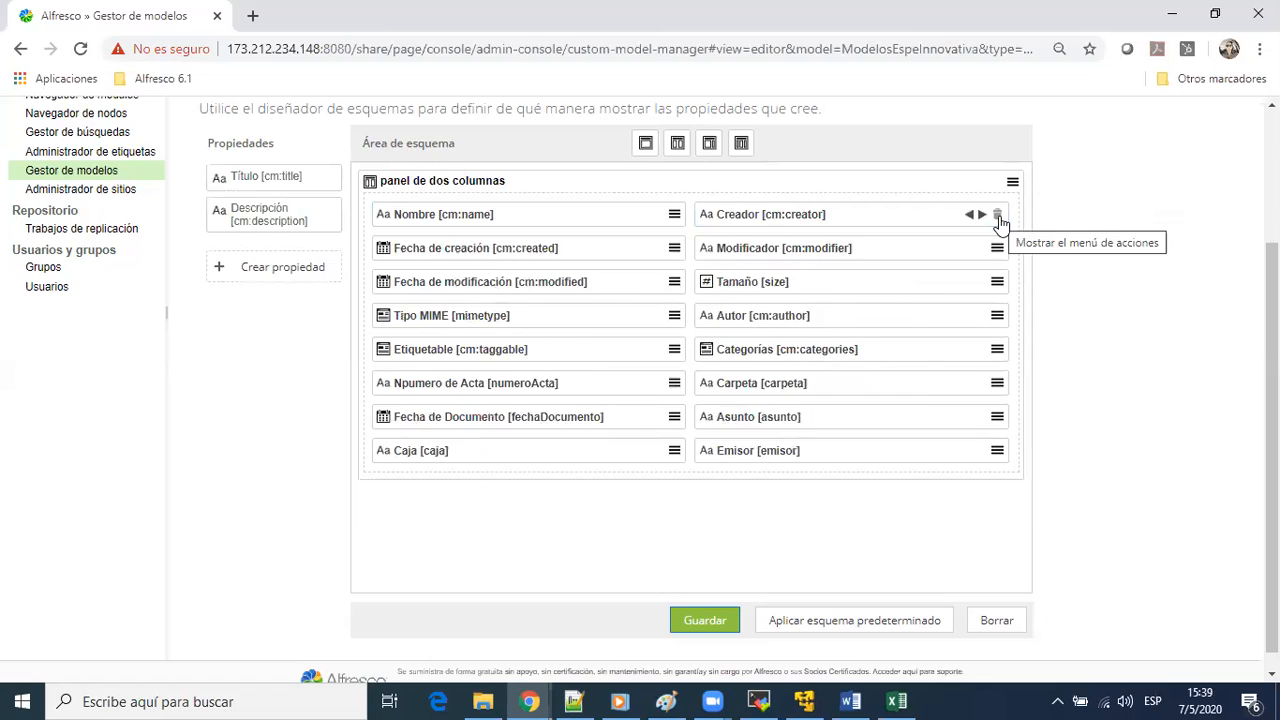
{"action": "left_click", "coordinate": [998, 217]}
{"action": "left_click", "coordinate": [998, 217]}
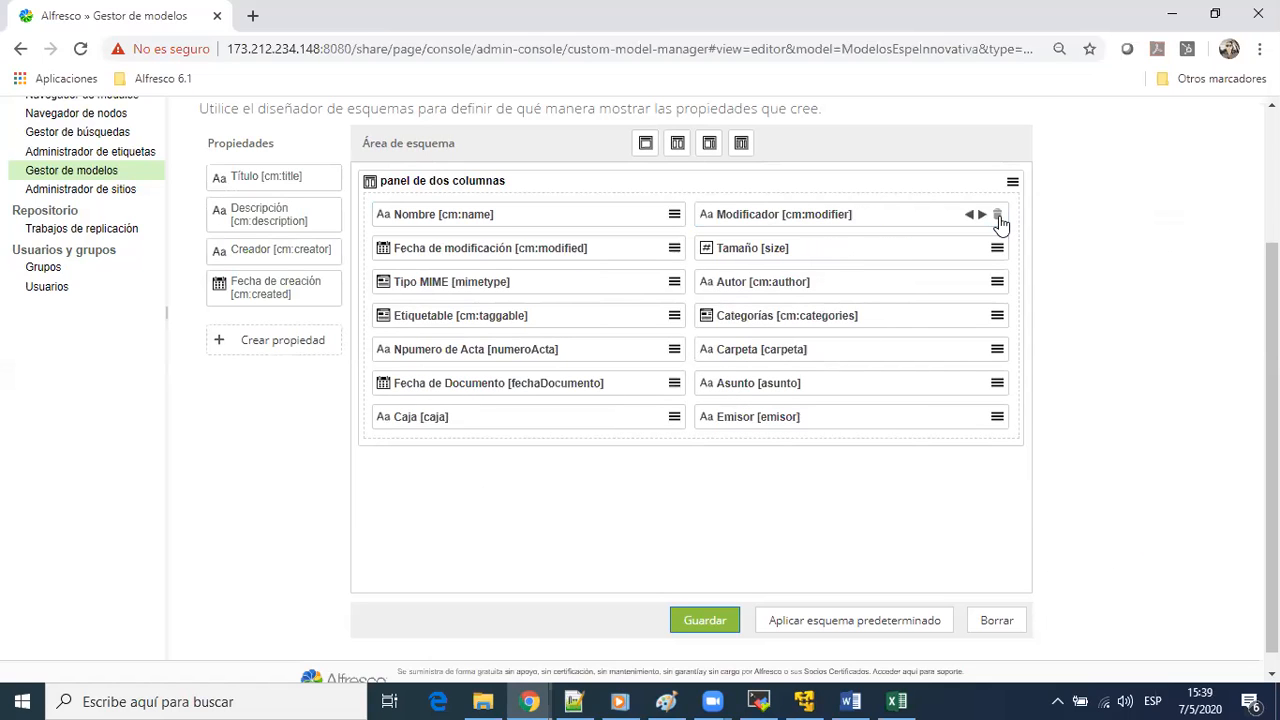
{"action": "left_click", "coordinate": [998, 217]}
{"action": "left_click", "coordinate": [998, 217]}
{"action": "left_click", "coordinate": [998, 217]}
{"action": "left_click", "coordinate": [998, 217]}
{"action": "left_click", "coordinate": [998, 217]}
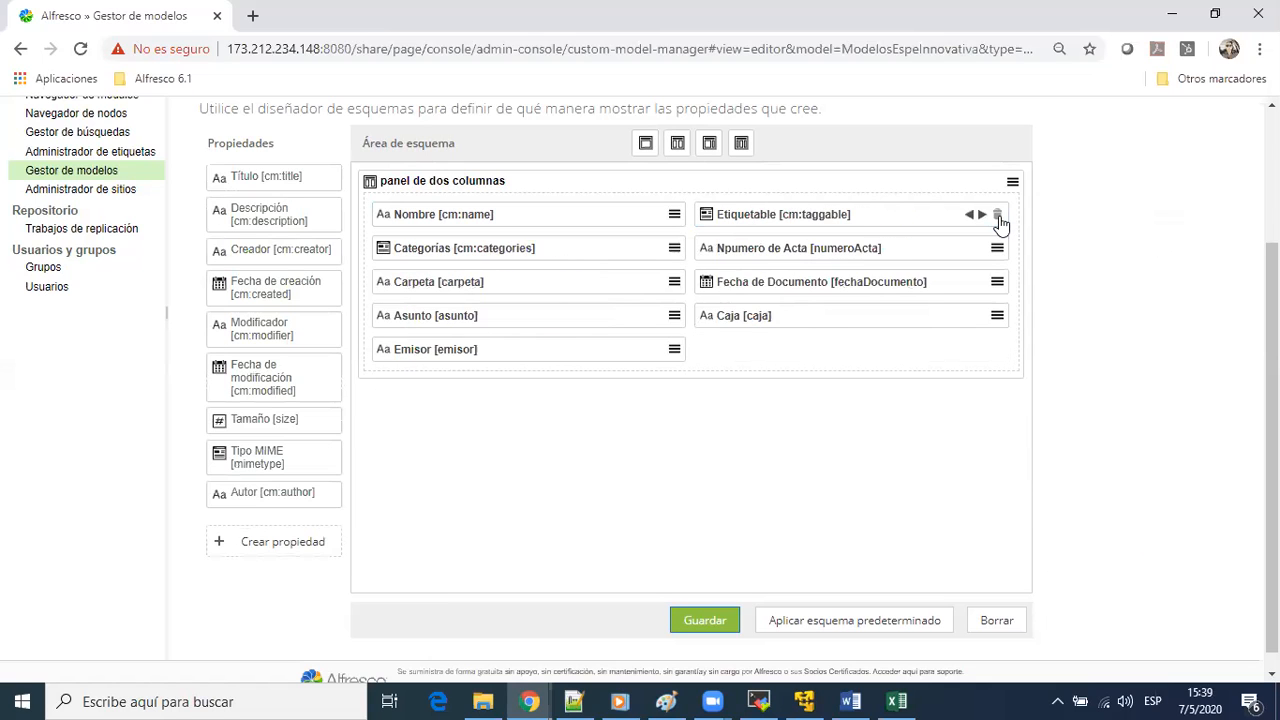
{"action": "left_click", "coordinate": [998, 217]}
{"action": "left_click", "coordinate": [998, 217]}
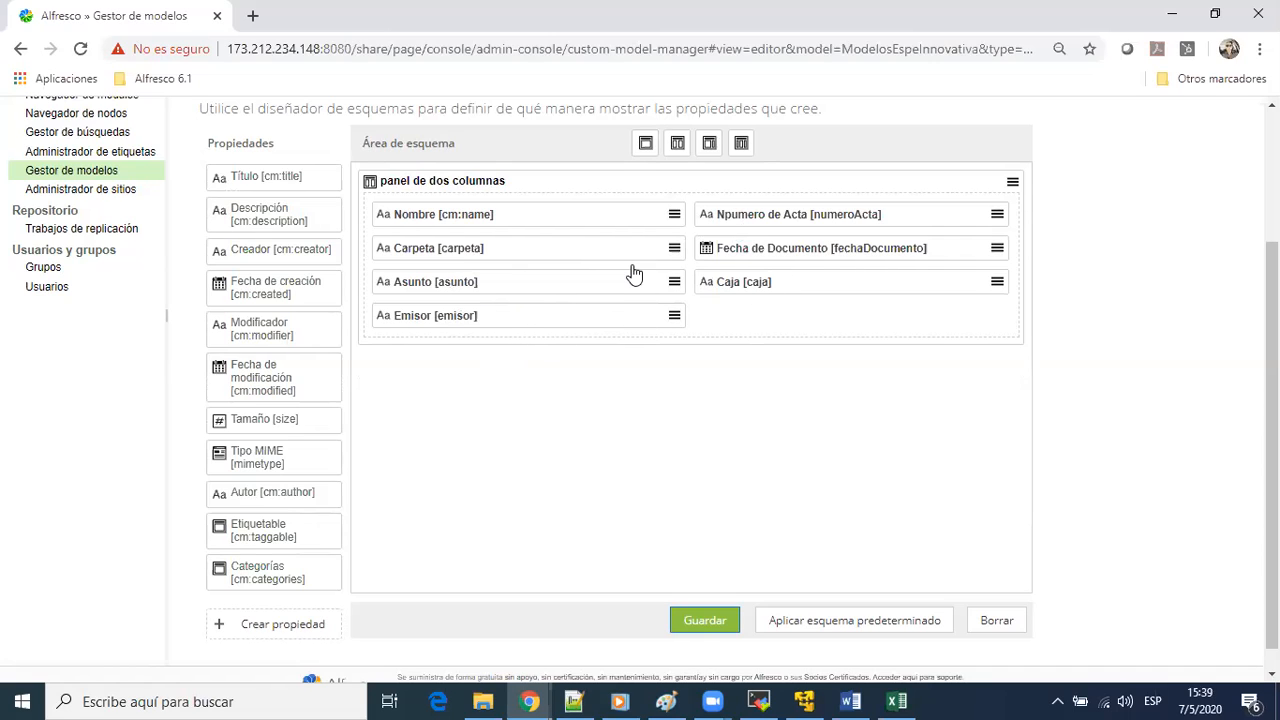
Save acta's form layout and return to the list of custom types in ModelosEspeInnovativa
{"action": "left_click", "coordinate": [727, 630]}
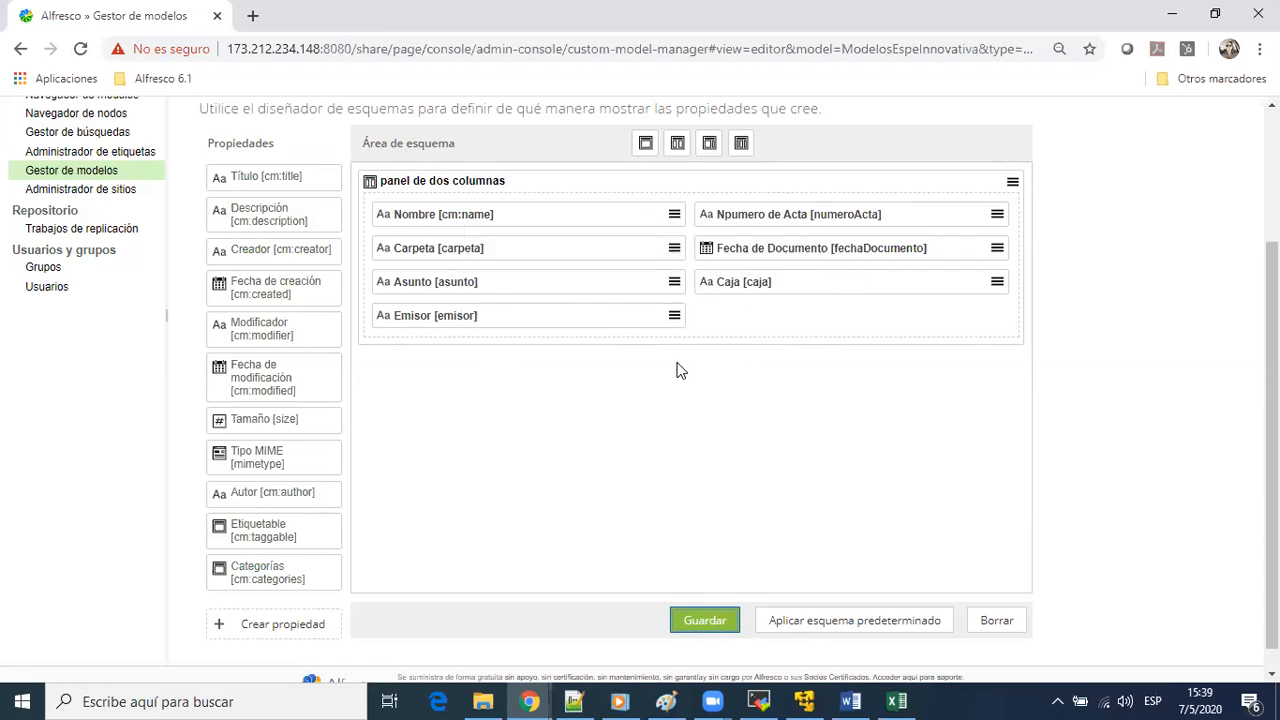
{"action": "scroll", "coordinate": [670, 365], "scroll_direction": "up", "scroll_amount": 2}
{"action": "left_click", "coordinate": [350, 276]}
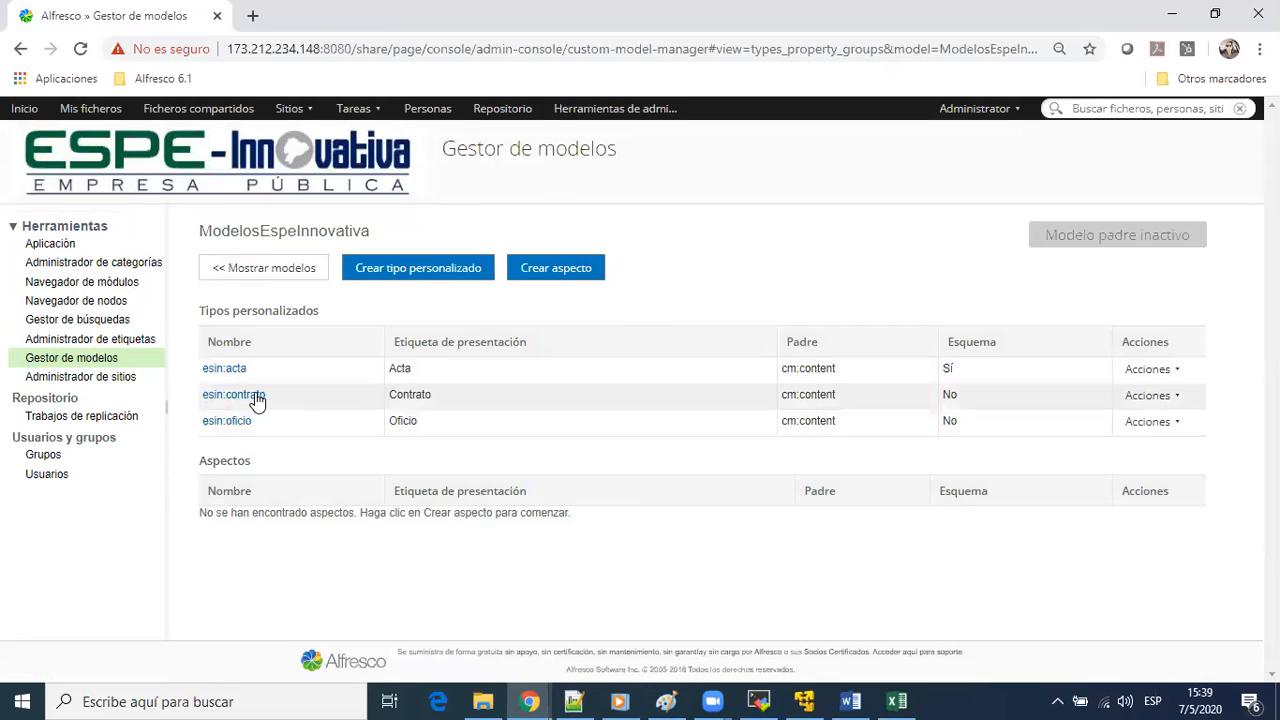
Start a new property for the contrato type and highlight the CONTRATO row in Excel's TIPOS DOCUMENTALES.xlsx to consult its required fields
{"action": "left_click", "coordinate": [254, 397]}
{"action": "left_click", "coordinate": [434, 267]}
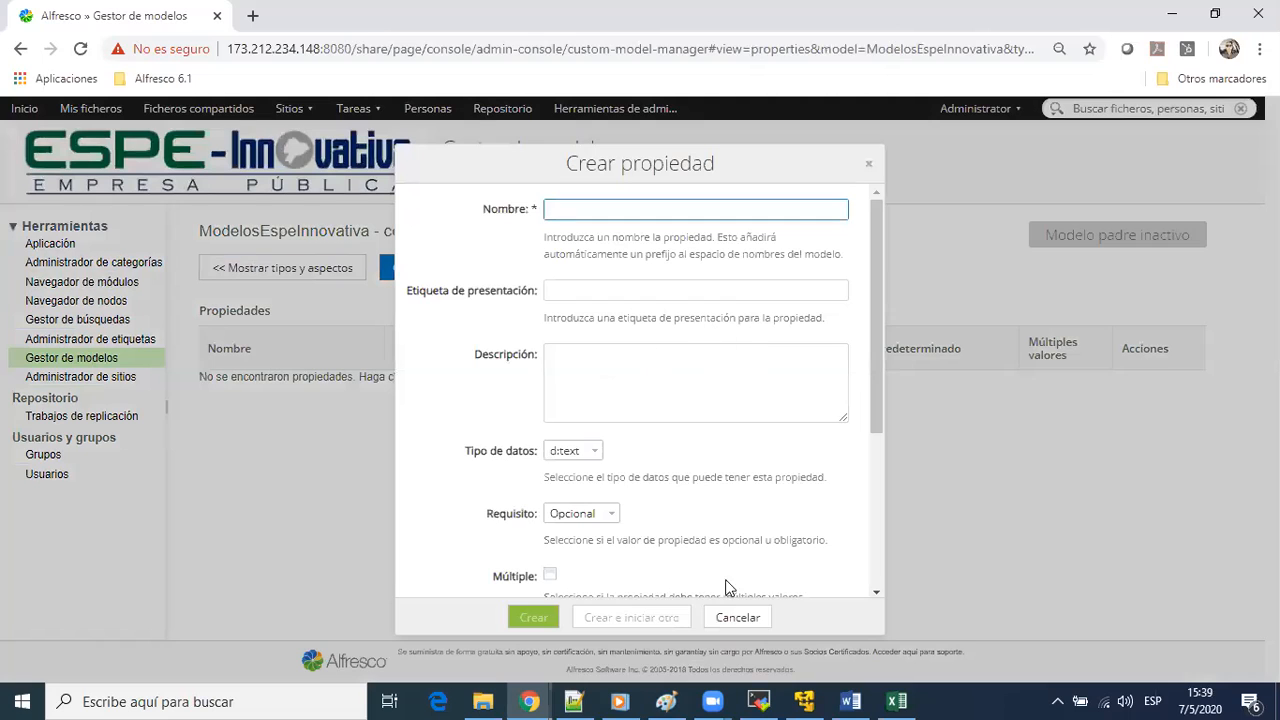
{"action": "left_click", "coordinate": [896, 701]}
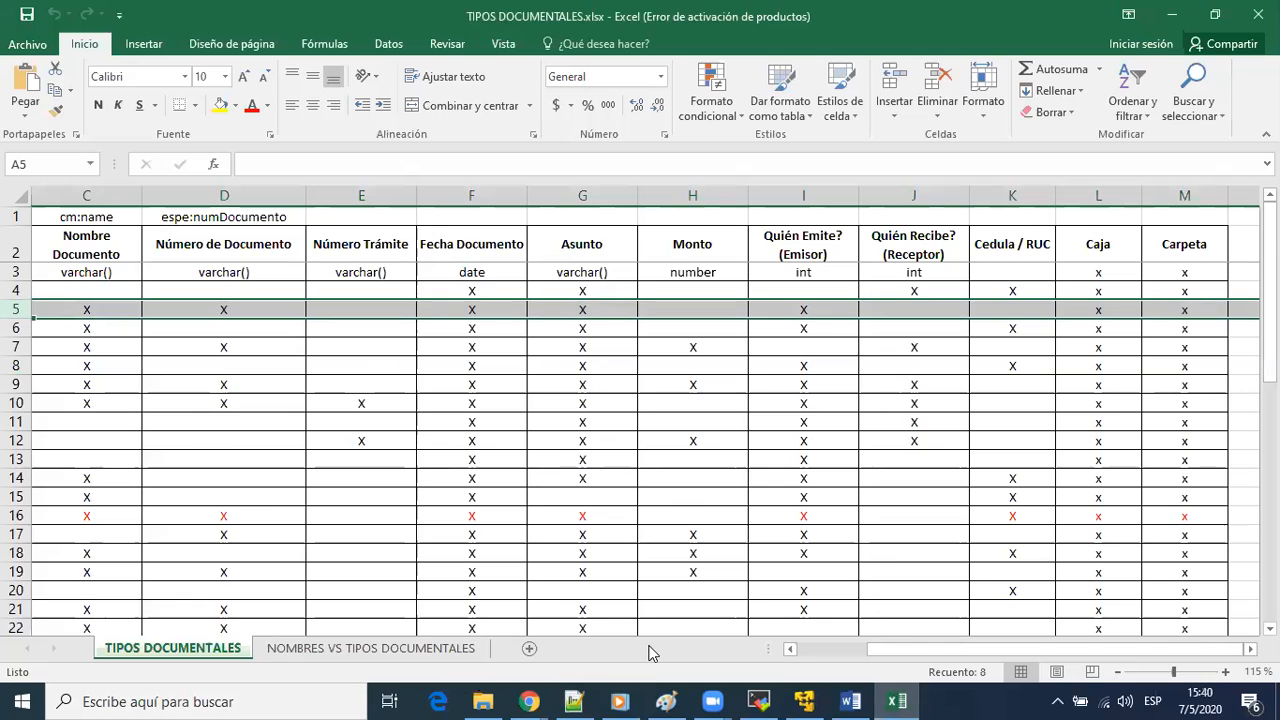
{"action": "left_click", "coordinate": [808, 649]}
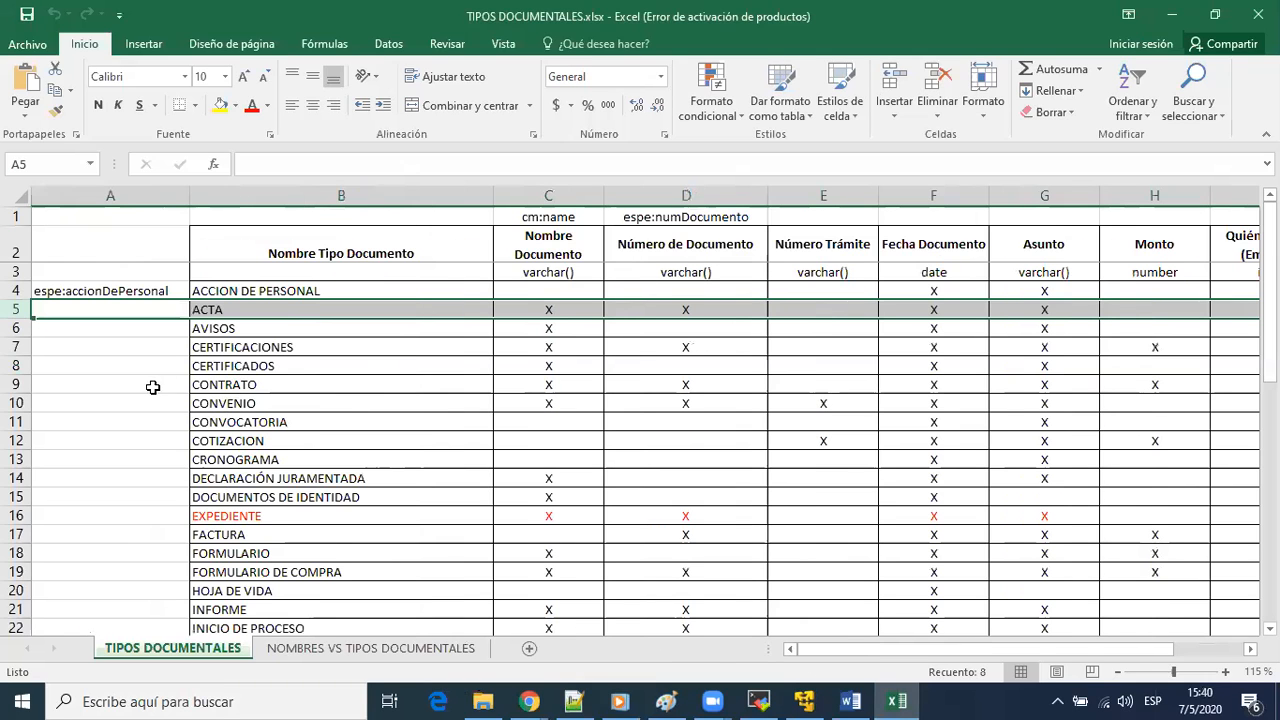
{"action": "left_click", "coordinate": [20, 383]}
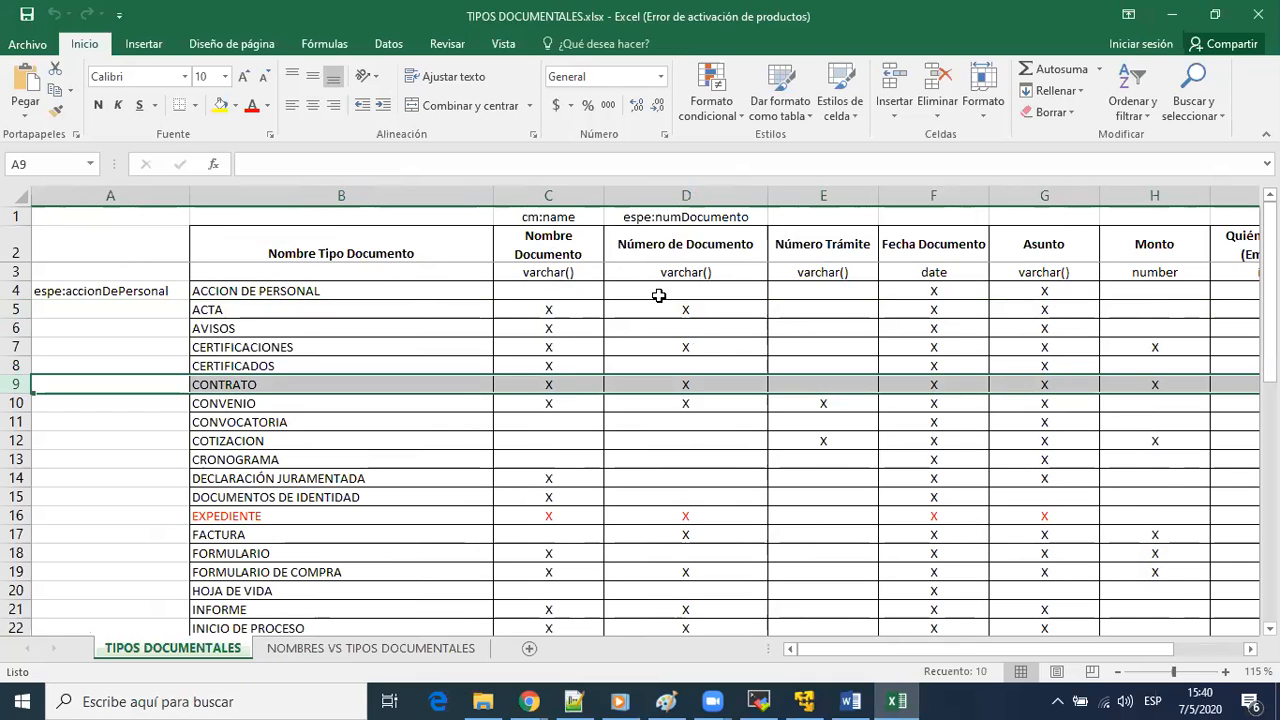
{"action": "key", "text": "alt+Tab"}
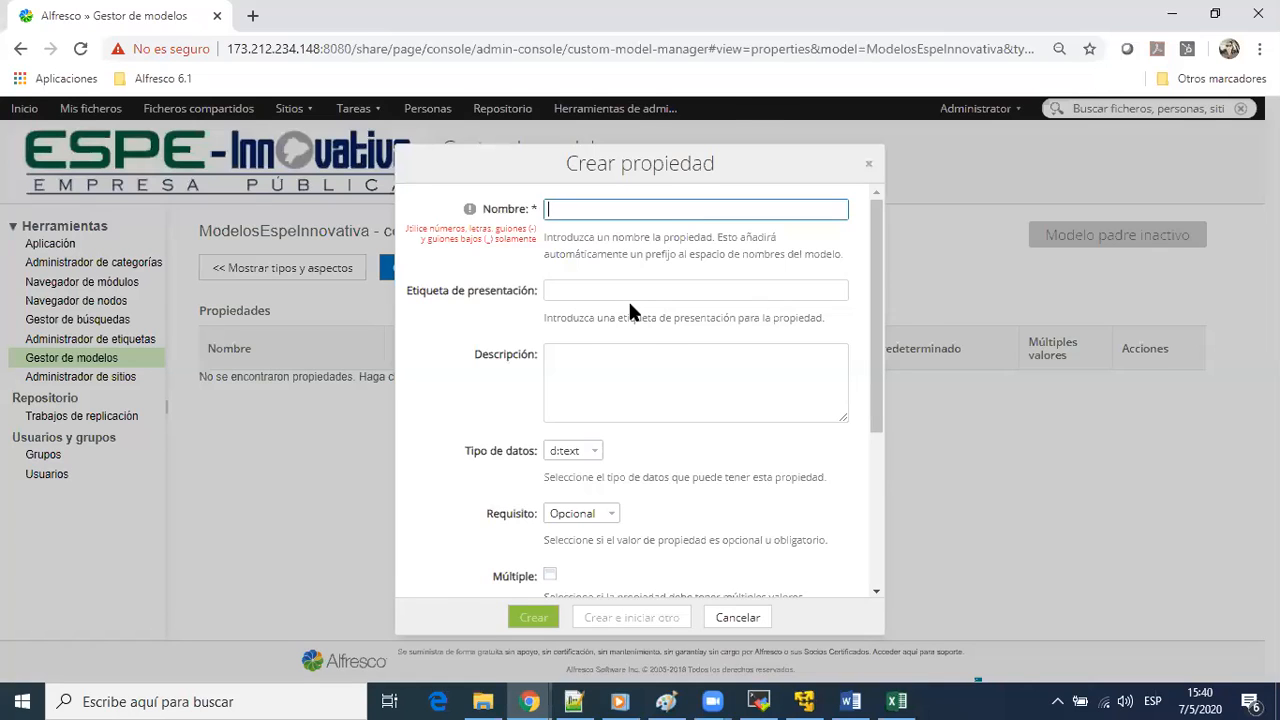
{"action": "key", "text": "alt+Tab"}
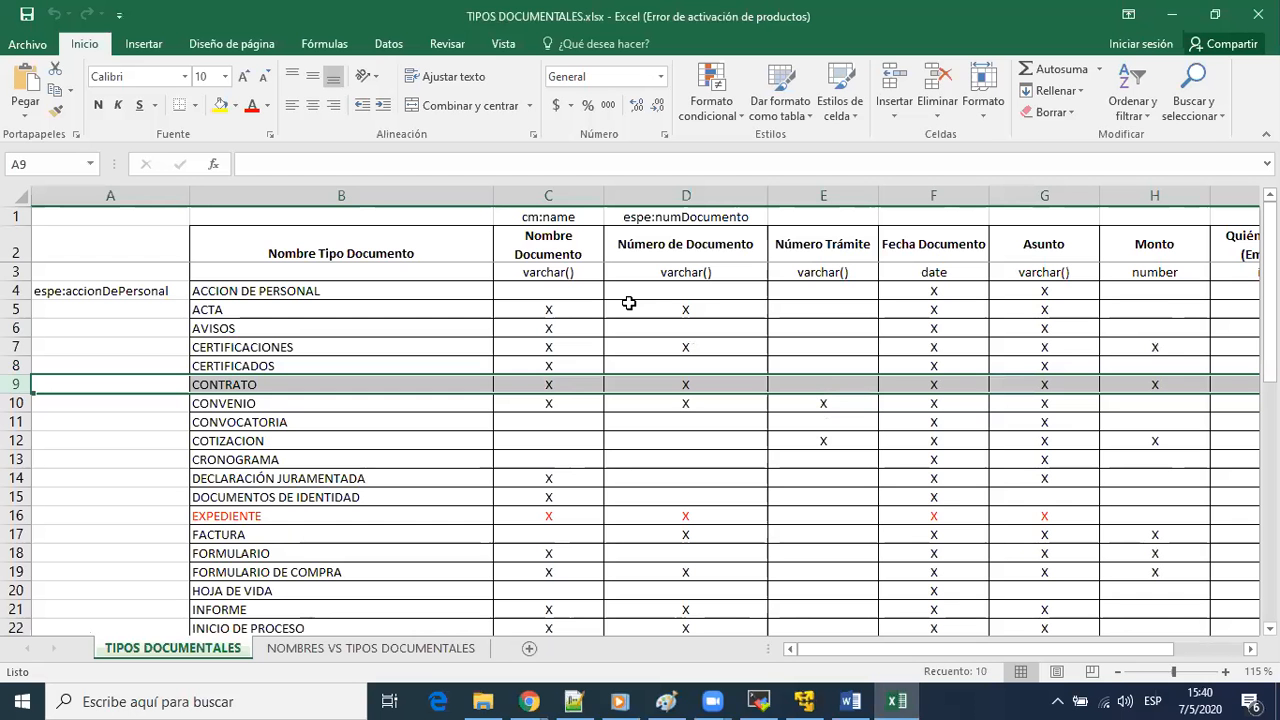
{"action": "key", "text": "alt+Tab"}
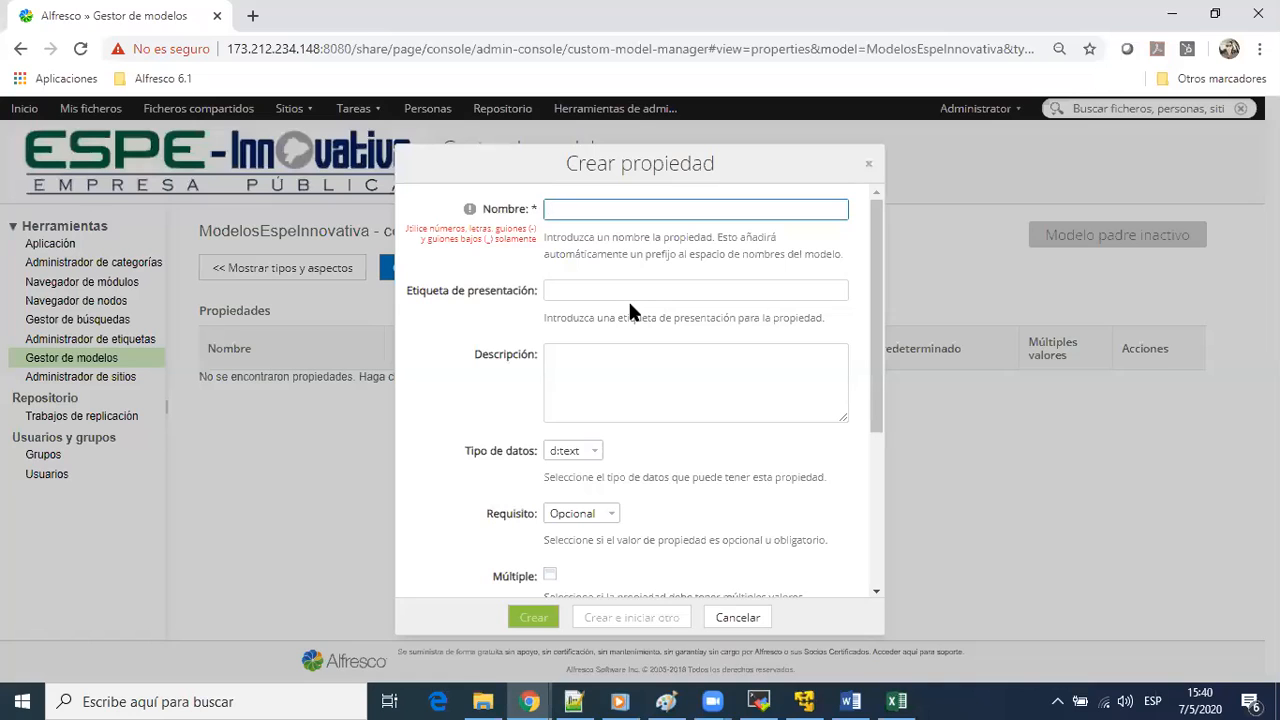
{"action": "key", "text": "alt+Tab"}
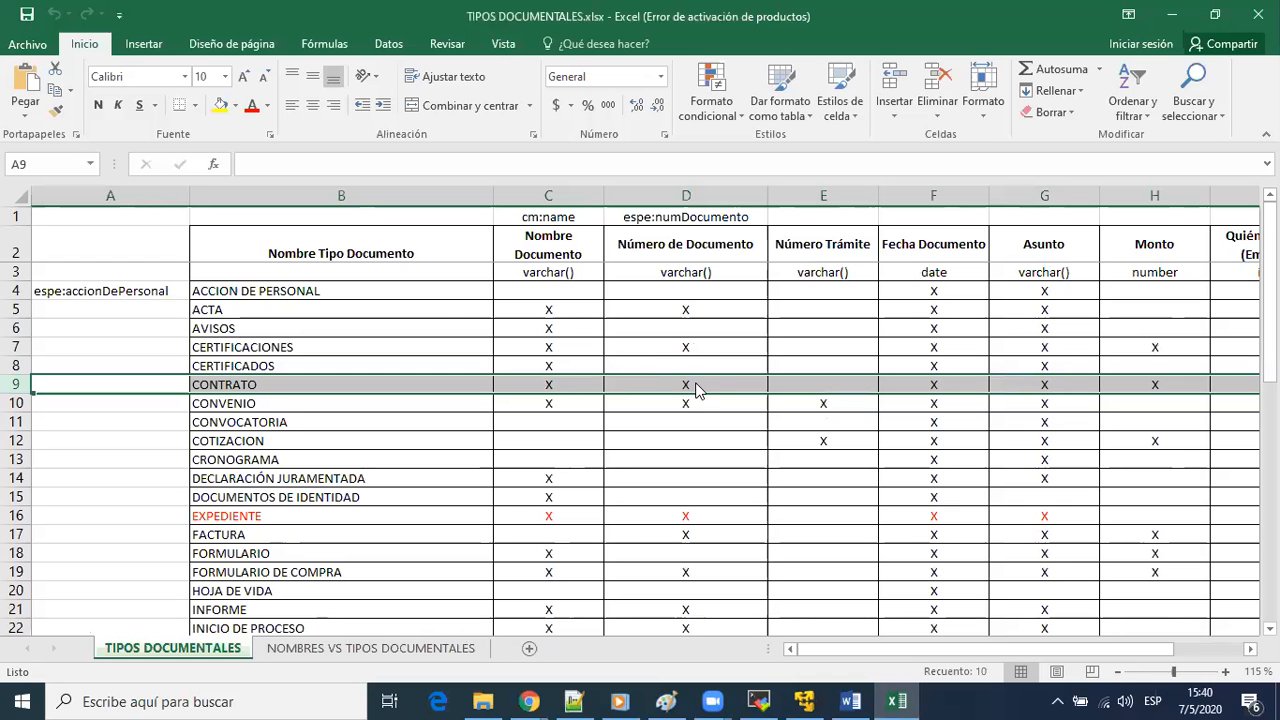
Back in Alfresco, create contrato's text property nombreDocumento with the label Nombre de Documentos and start another property
{"action": "key", "text": "alt+Tab"}
{"action": "type", "text": "nom"}
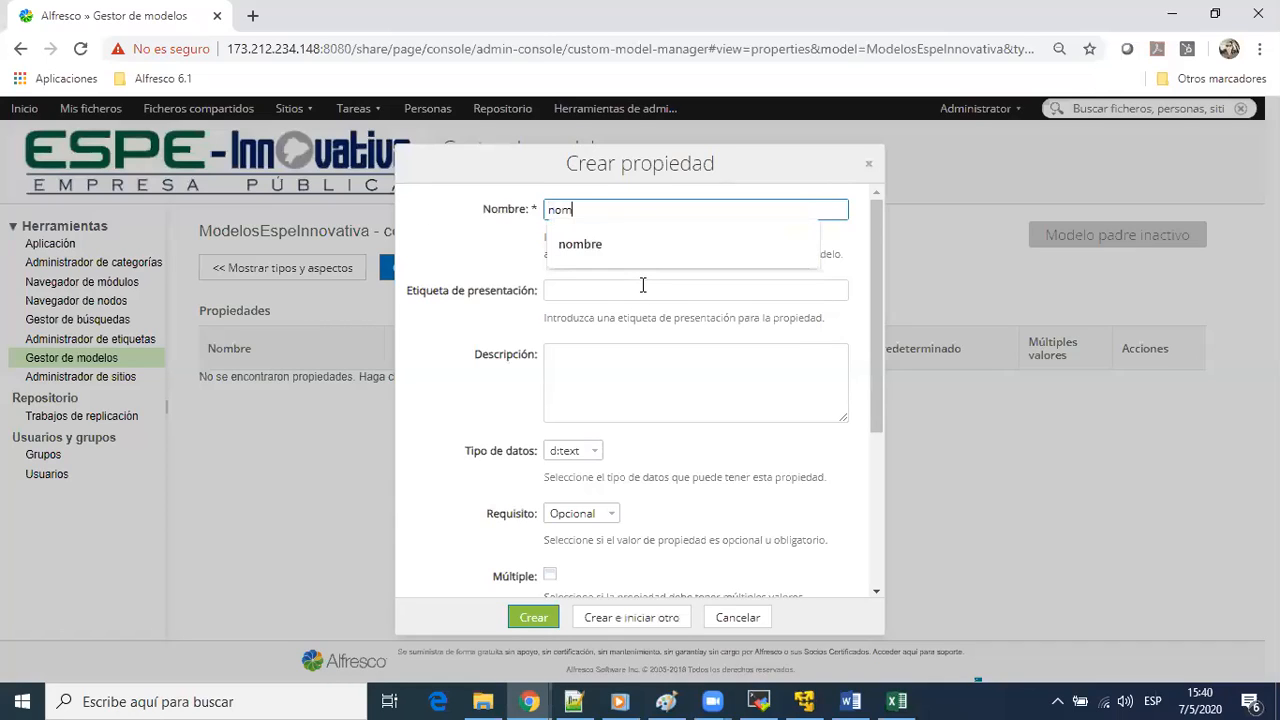
{"action": "type", "text": "breDocumento"}
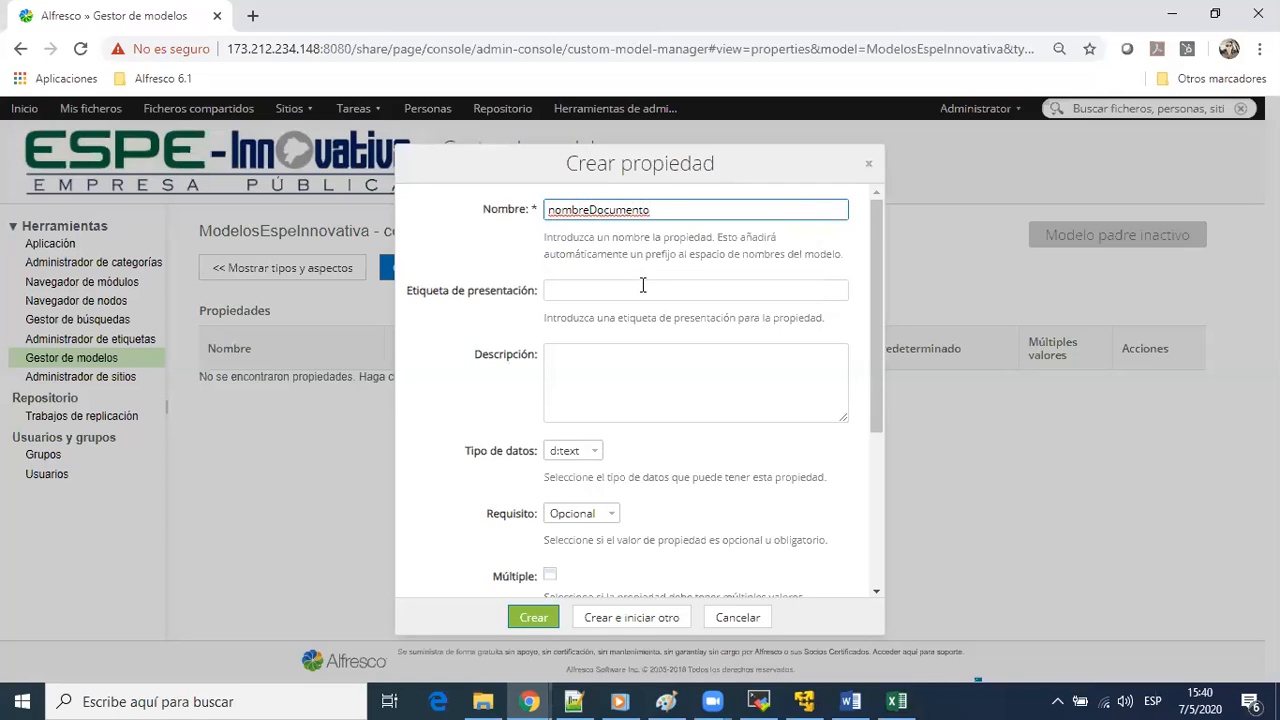
{"action": "left_click", "coordinate": [643, 286]}
{"action": "type", "text": "Nombre de Documentos"}
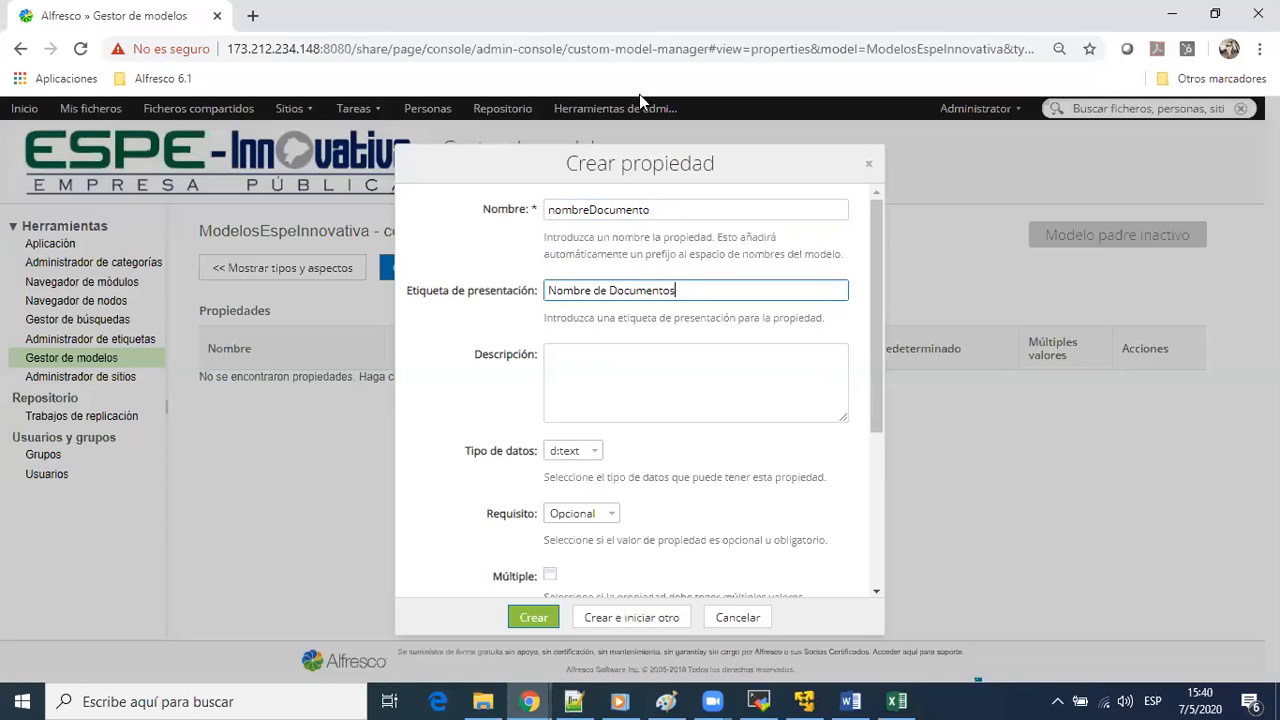
{"action": "left_click", "coordinate": [639, 94]}
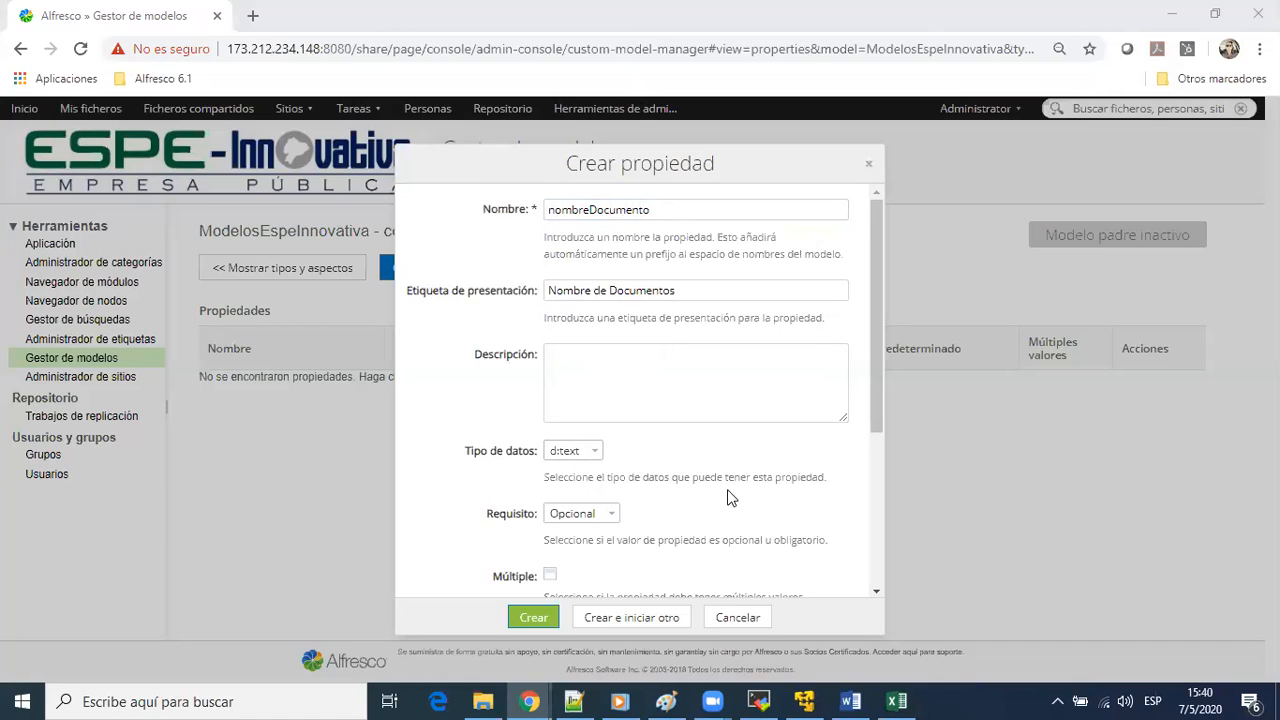
{"action": "scroll", "coordinate": [703, 472], "scroll_direction": "down", "scroll_amount": 1}
{"action": "scroll", "coordinate": [690, 466], "scroll_direction": "down", "scroll_amount": 2}
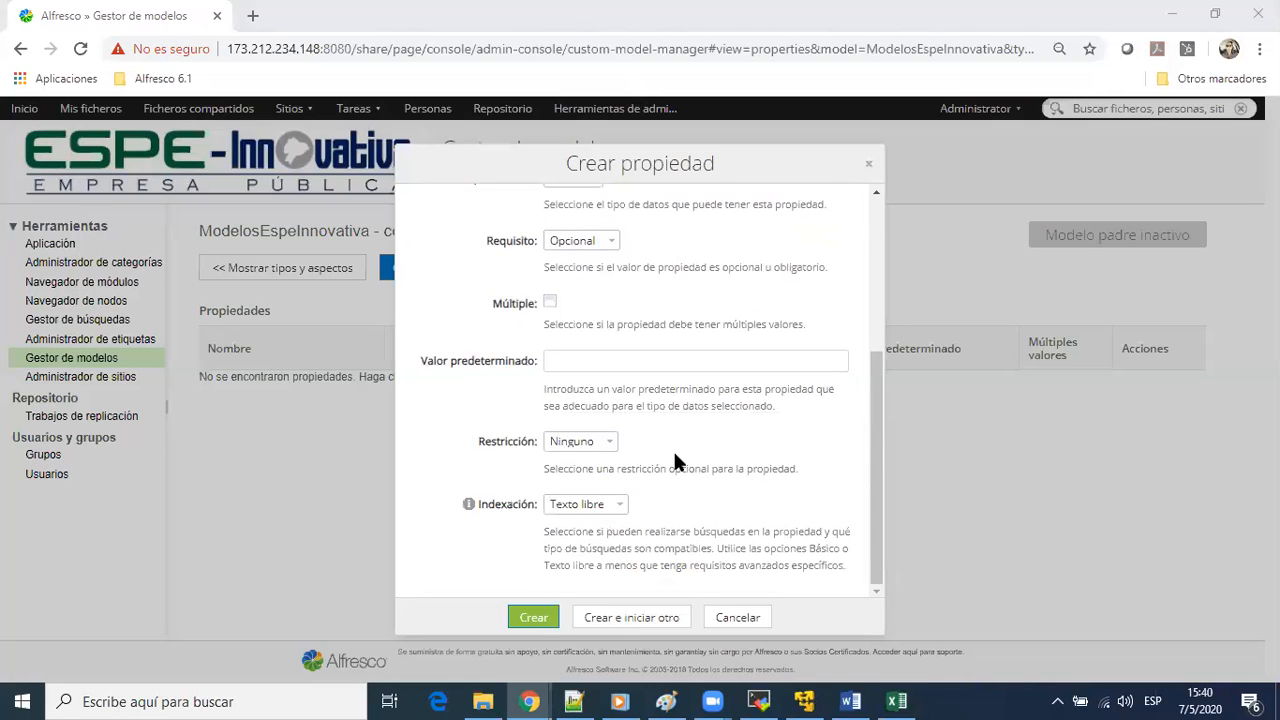
{"action": "left_click", "coordinate": [611, 620]}
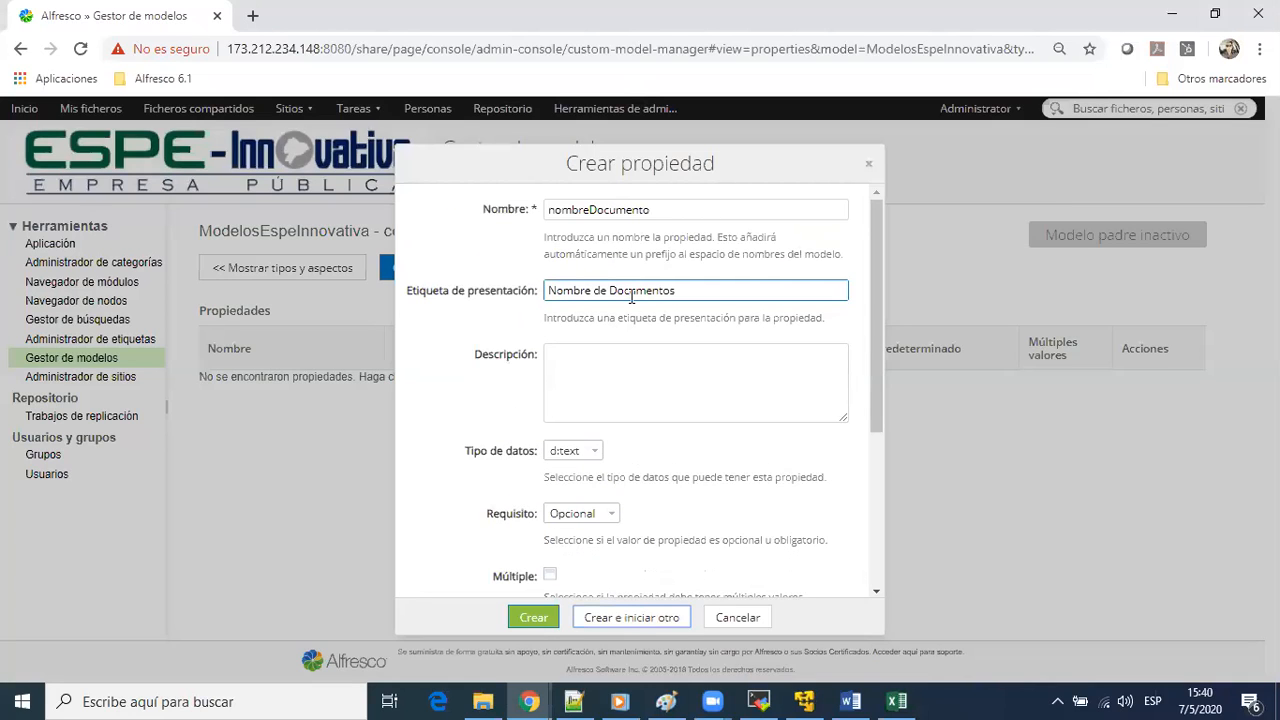
Check the CONTRATO row in the Excel workbook and name the next contrato property numeroDocumento in Alfresco
{"action": "key", "text": "alt+Tab"}
{"action": "key", "text": "alt+Tab"}
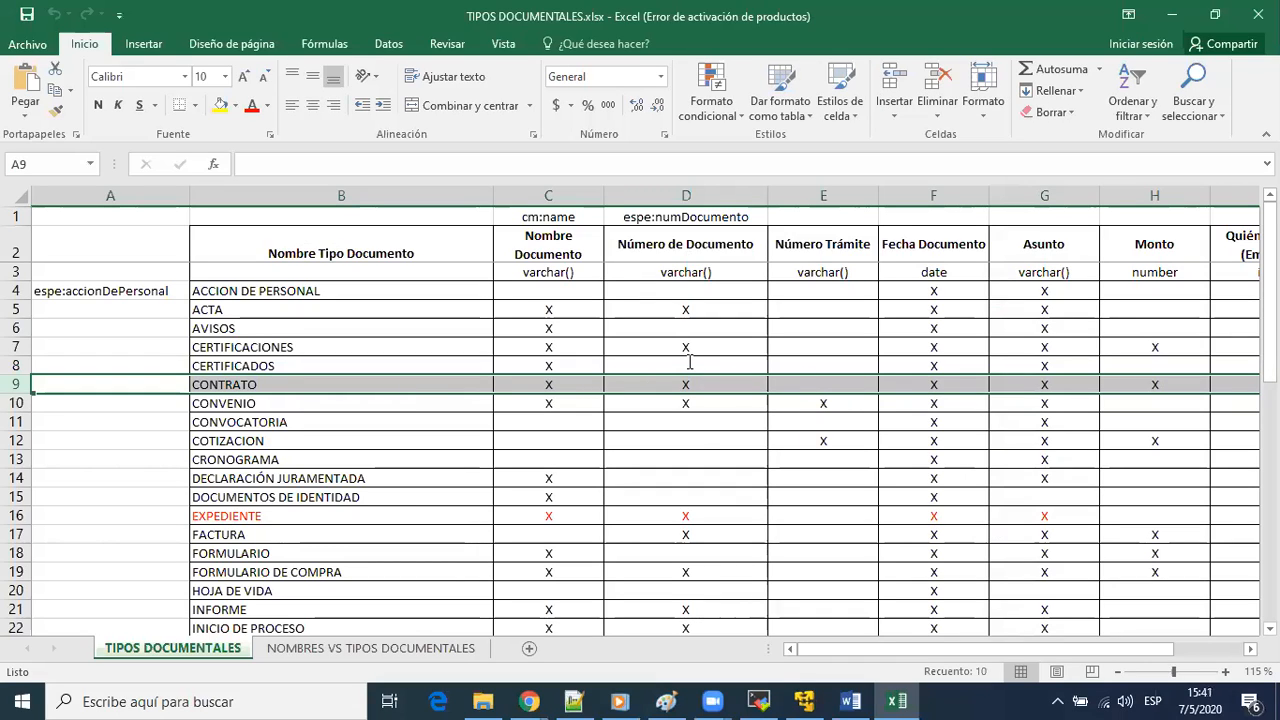
{"action": "key", "text": "alt+Tab"}
{"action": "type", "text": "numeroDOcume"}
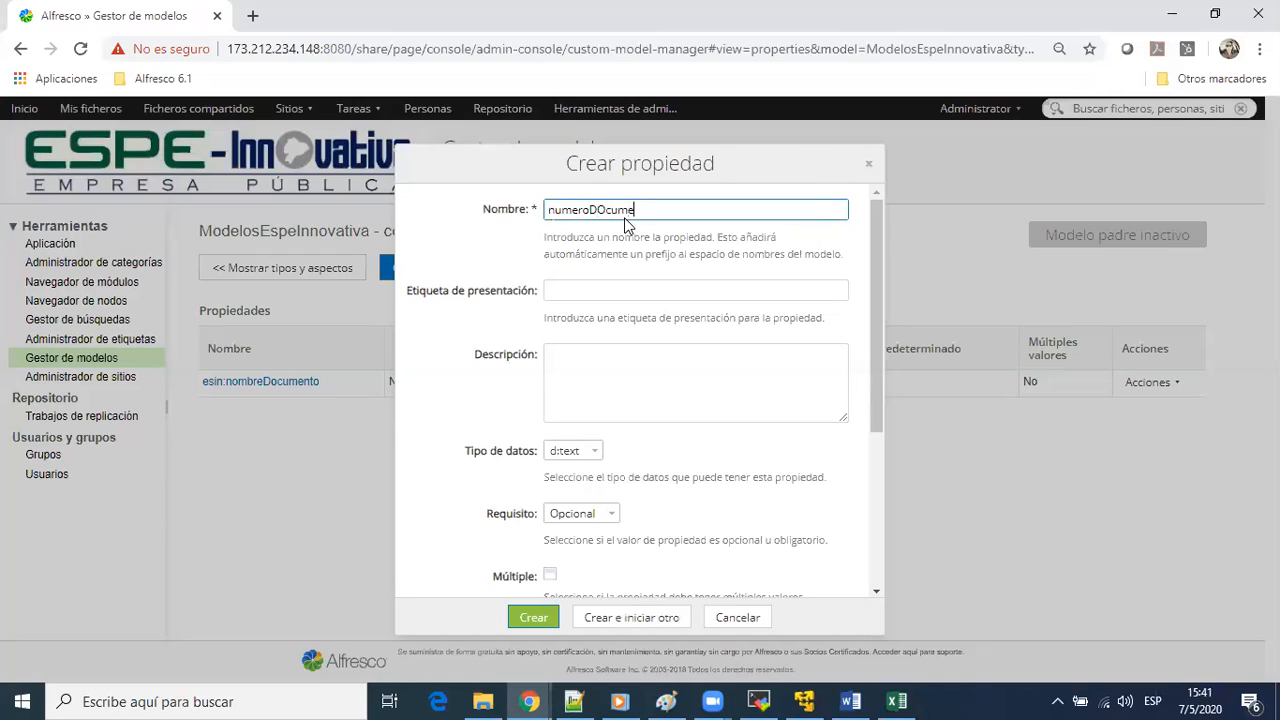
{"action": "type", "text": "nto"}
{"action": "key", "text": "Tab"}
{"action": "key", "text": "shift+Tab"}
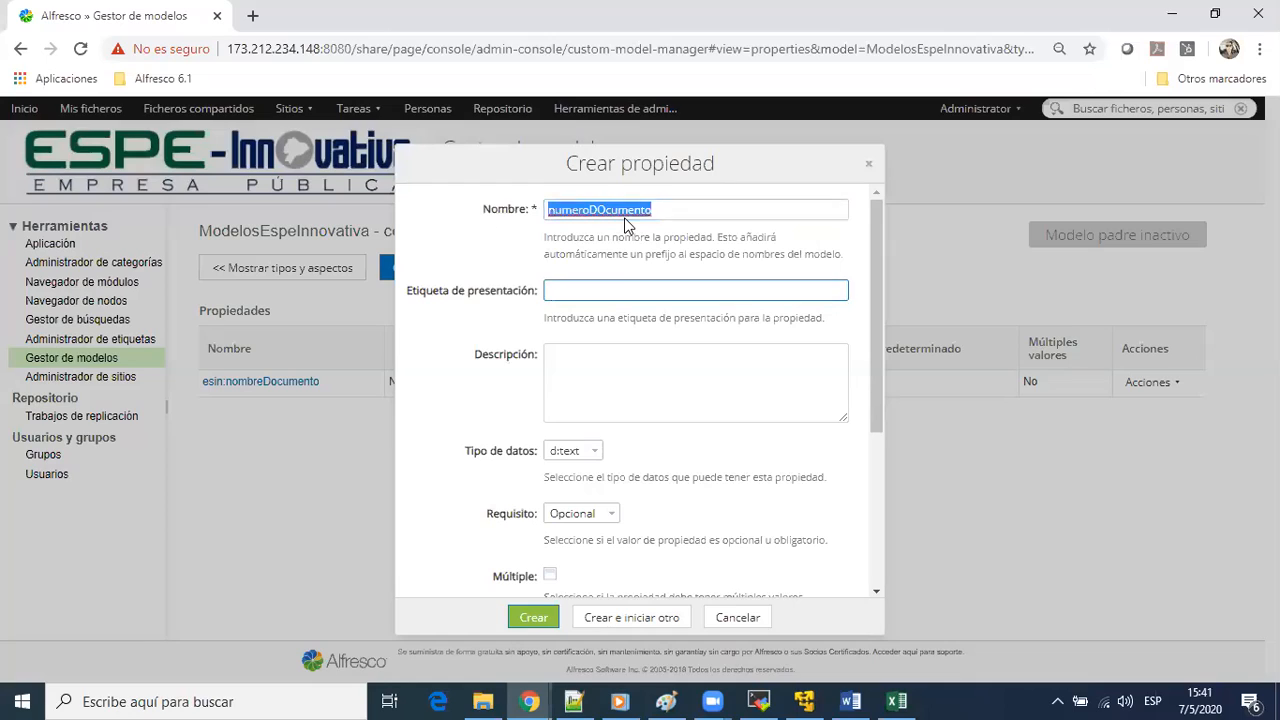
{"action": "key", "text": "End"}
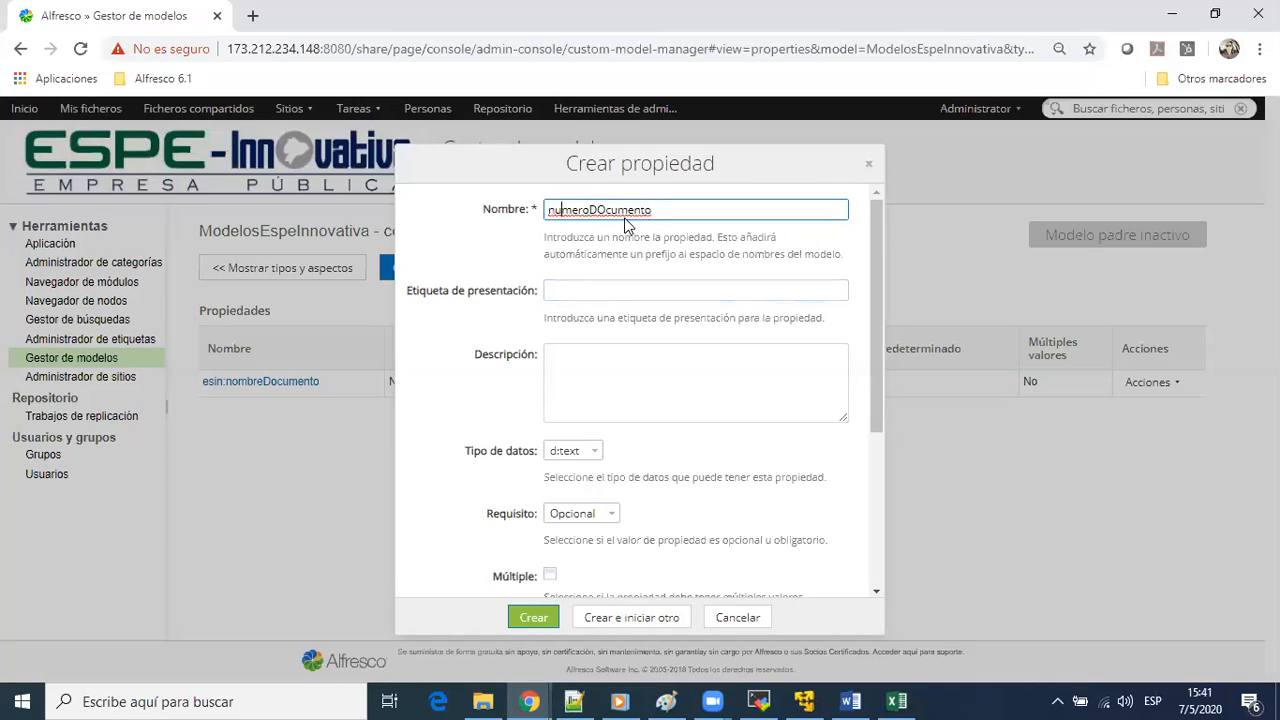
{"action": "key", "text": "Delete"}
{"action": "type", "text": "o"}
{"action": "key", "text": "ctrl+a"}
{"action": "key", "text": "Tab"}
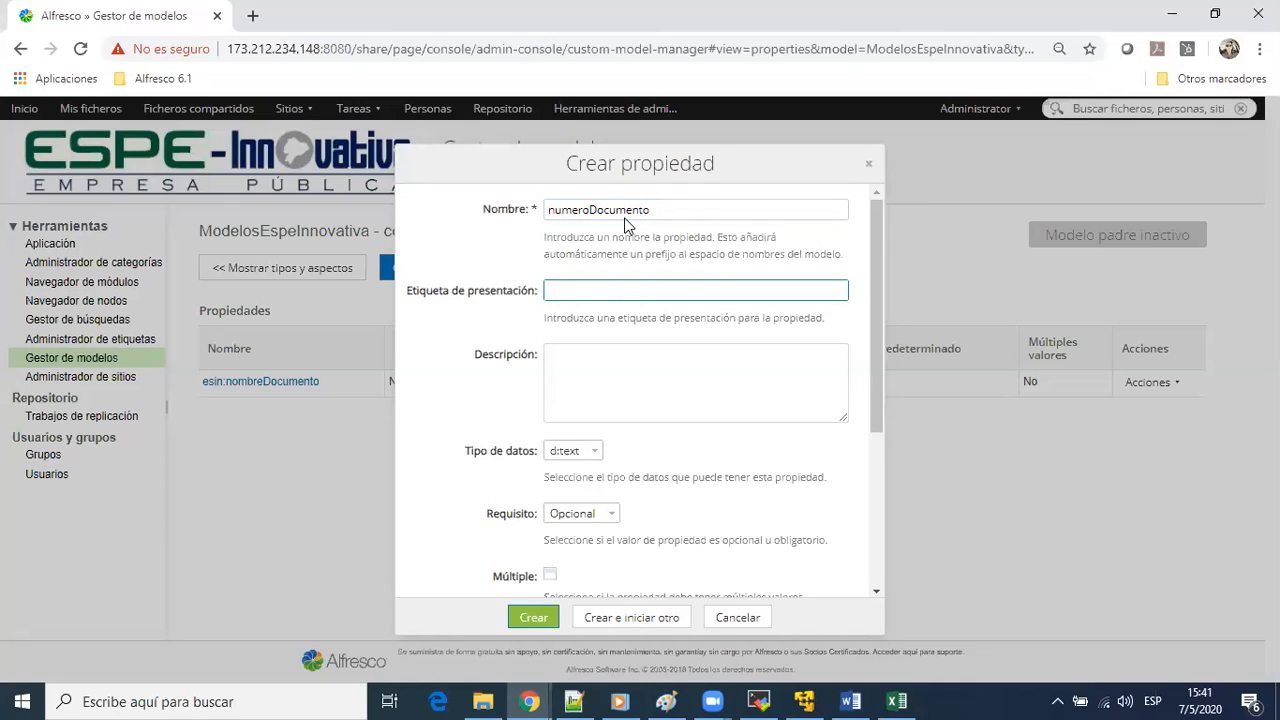
Change the new property's name to numeroContrato
{"action": "key", "text": "shift+Tab"}
{"action": "key", "text": "End"}
{"action": "key", "text": "shift+Home"}
{"action": "key", "text": "shift+Right"}
{"action": "key", "text": "shift+Right"}
{"action": "key", "text": "shift+Right"}
{"action": "key", "text": "shift+Right"}
{"action": "key", "text": "shift+Right"}
{"action": "key", "text": "shift+Right"}
{"action": "key", "text": "shift+Right"}
{"action": "key", "text": "shift+Left"}
{"action": "type", "text": "Contrato"}
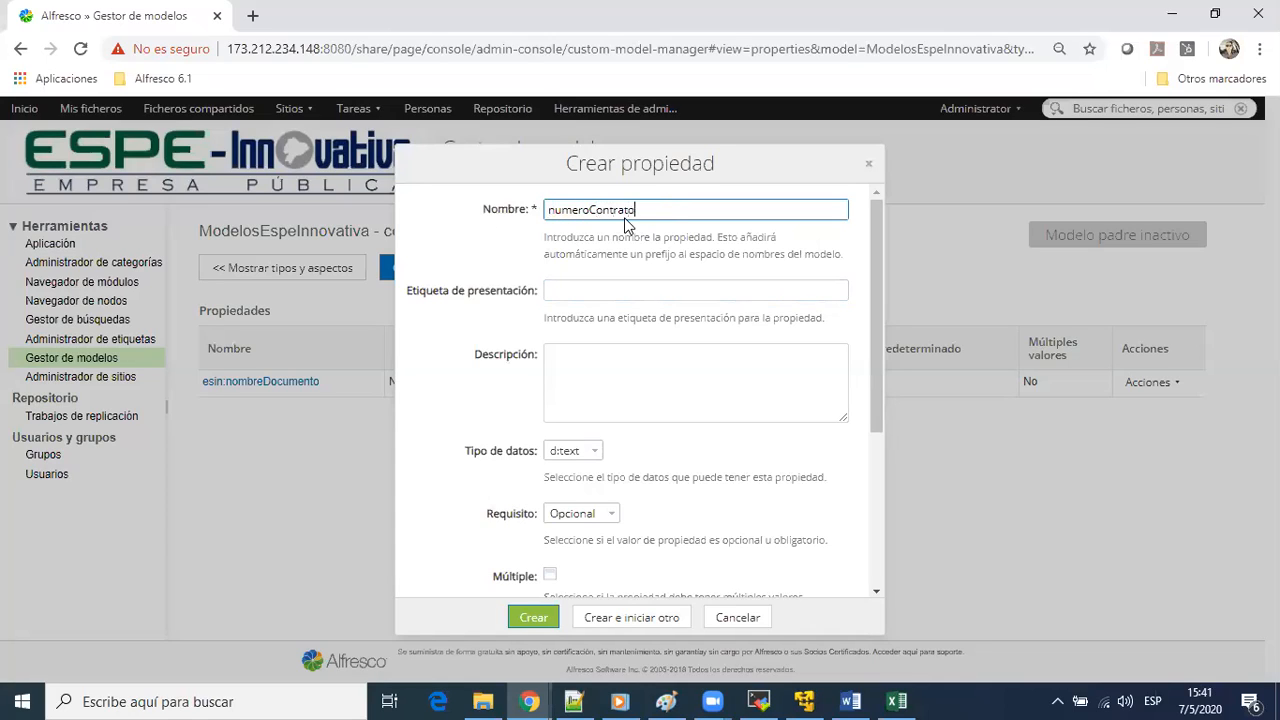
Label the numeroContrato property Número de Contrato, create it as optional text and start another property
{"action": "left_click", "coordinate": [629, 296]}
{"action": "type", "text": "N"}
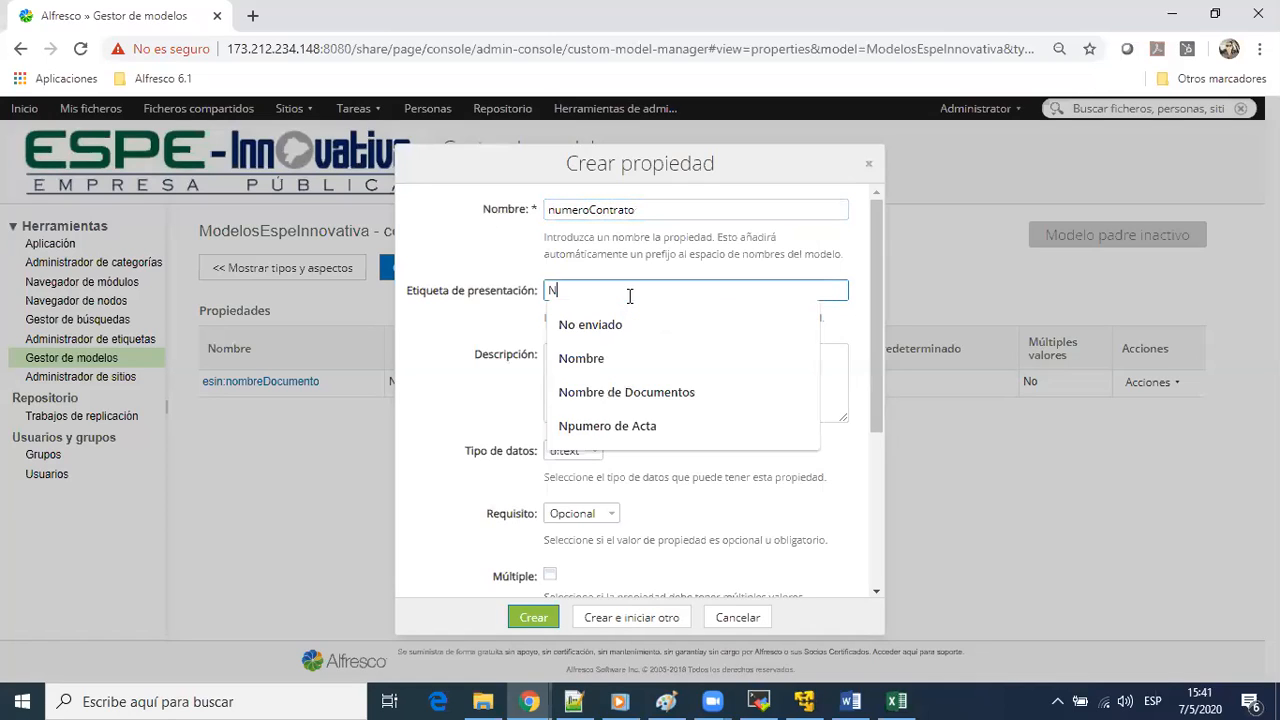
{"action": "type", "text": "úmero de COntrato"}
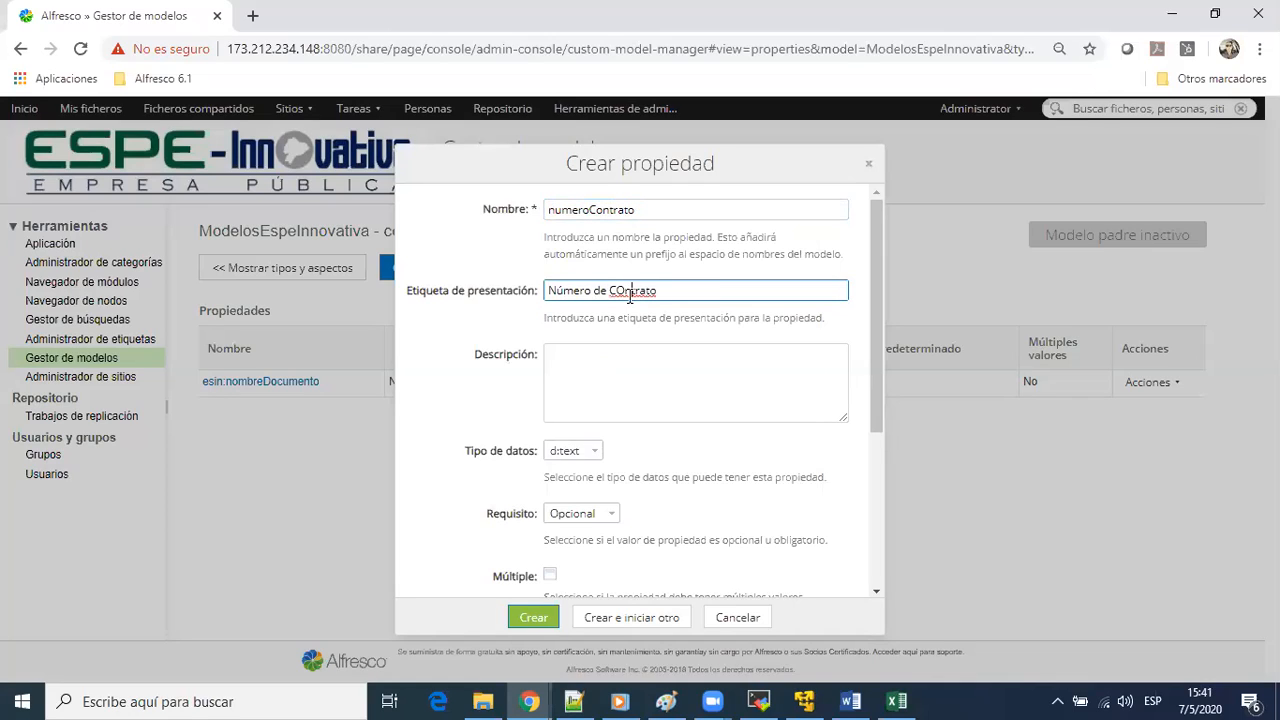
{"action": "left_click", "coordinate": [630, 290]}
{"action": "key", "text": "BackSpace"}
{"action": "type", "text": "o"}
{"action": "scroll", "coordinate": [695, 491], "scroll_direction": "down", "scroll_amount": 2}
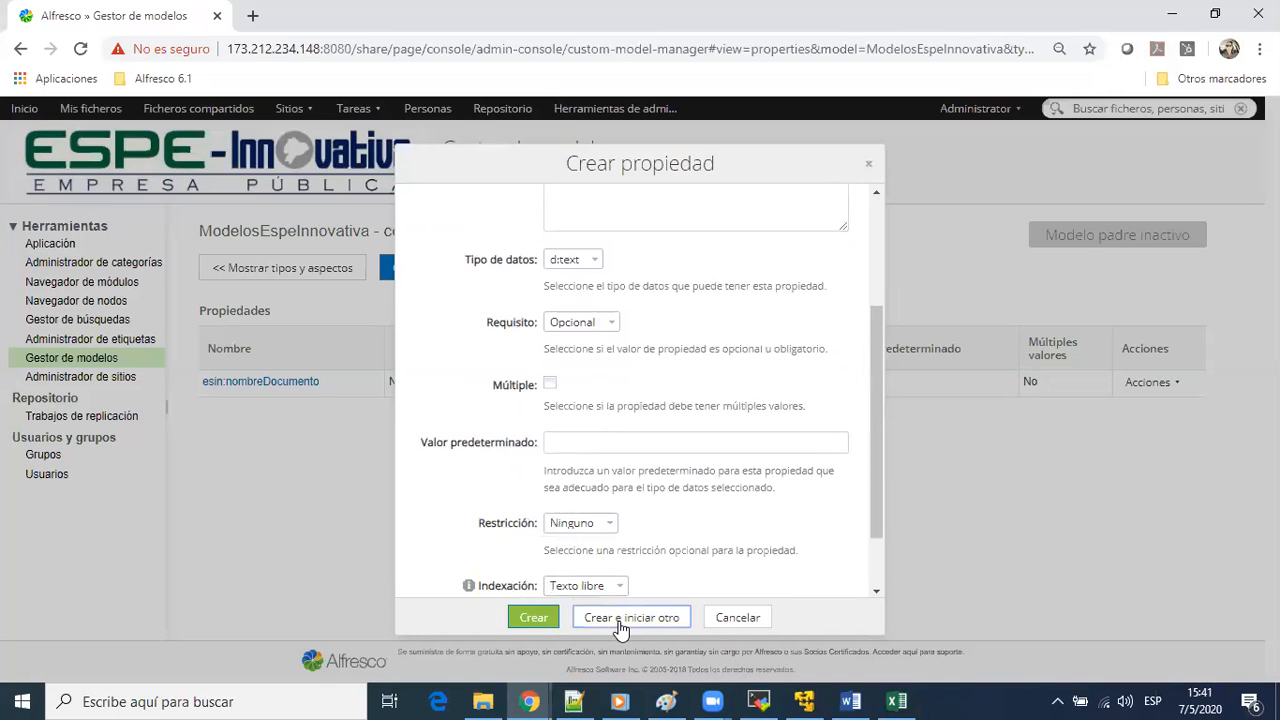
Check the CONTRATO row in the Excel workbook and name the next contrato property fechaContrato in Alfresco
{"action": "key", "text": "alt+Tab"}
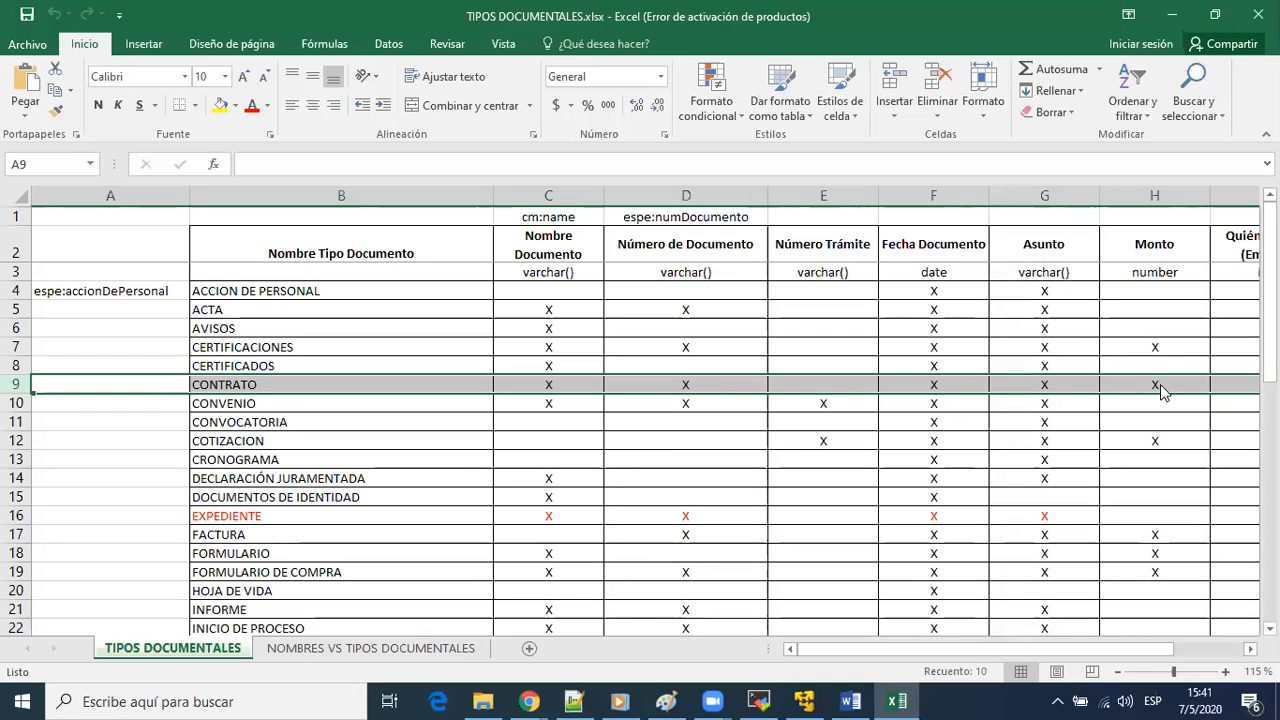
{"action": "key", "text": "alt+Tab"}
{"action": "type", "text": "fecha"}
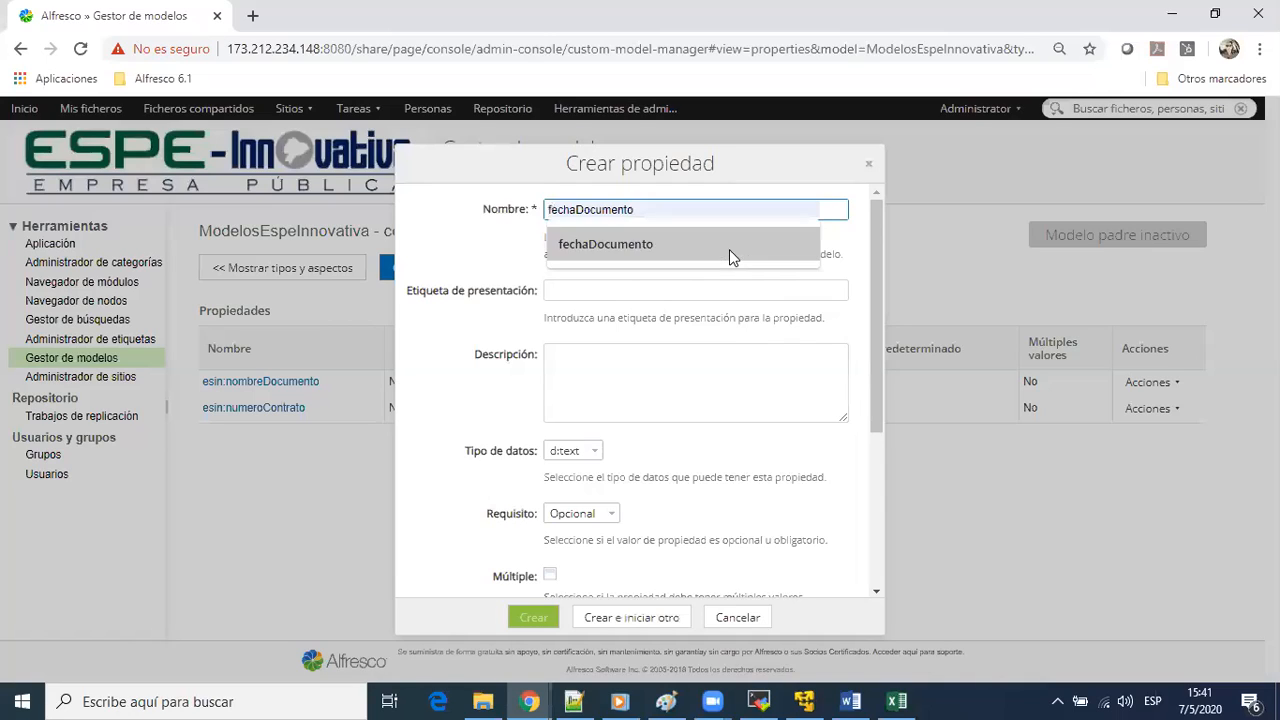
{"action": "key", "text": "Tab"}
{"action": "key", "text": "shift+Tab"}
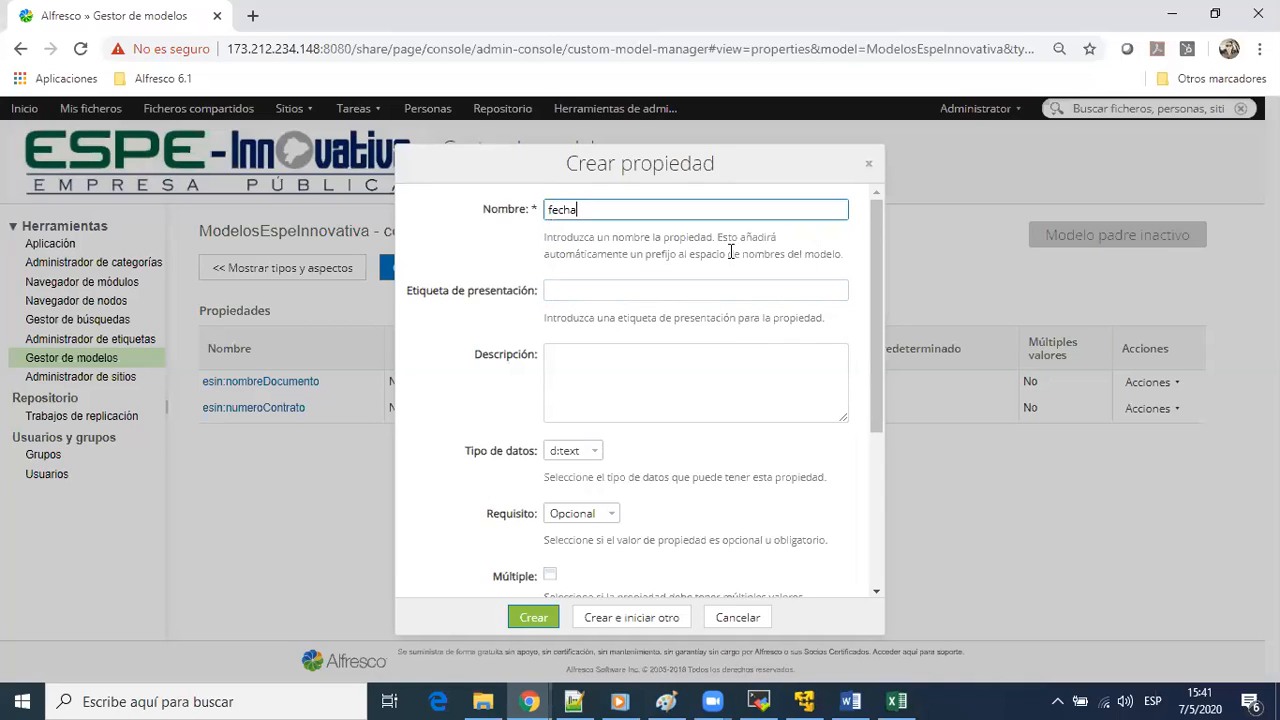
{"action": "type", "text": "Contrato"}
Label the fechaContrato property Fecha de Contrato, set its data type to d:date, create it and start another property
{"action": "key", "text": "Tab"}
{"action": "type", "text": "Fecha de Contrato"}
{"action": "key", "text": "Tab"}
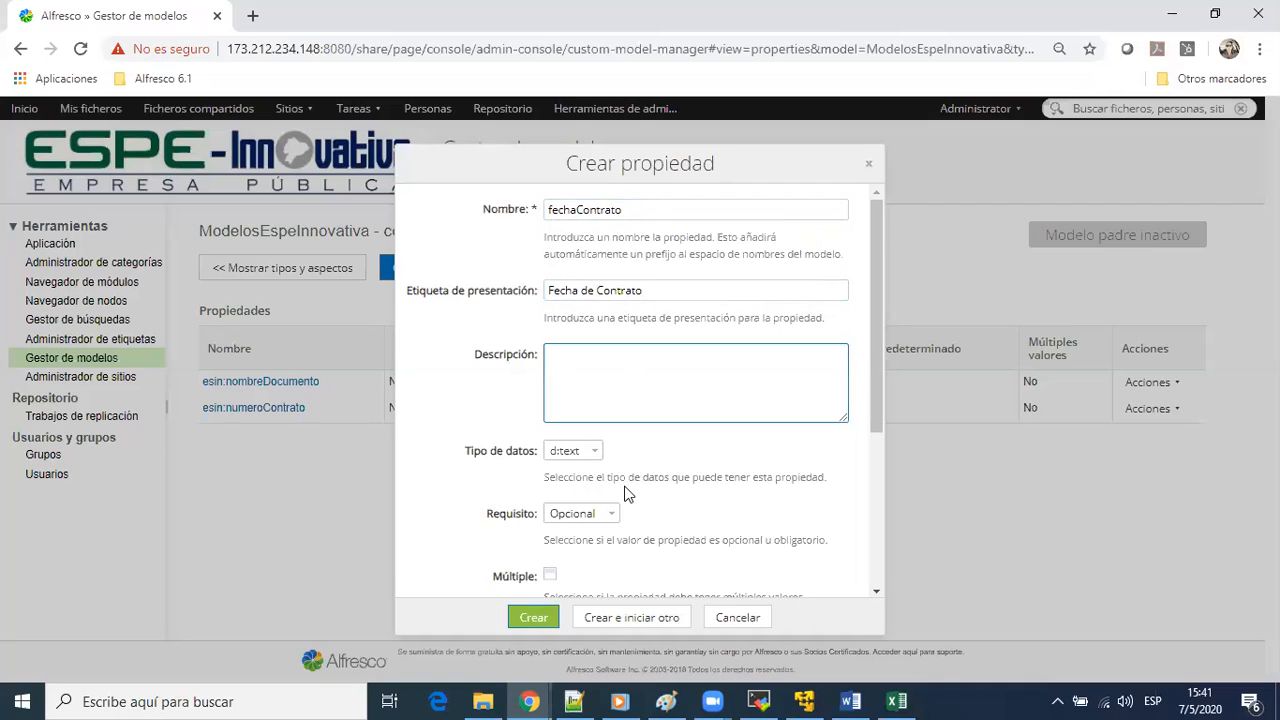
{"action": "left_click", "coordinate": [592, 456]}
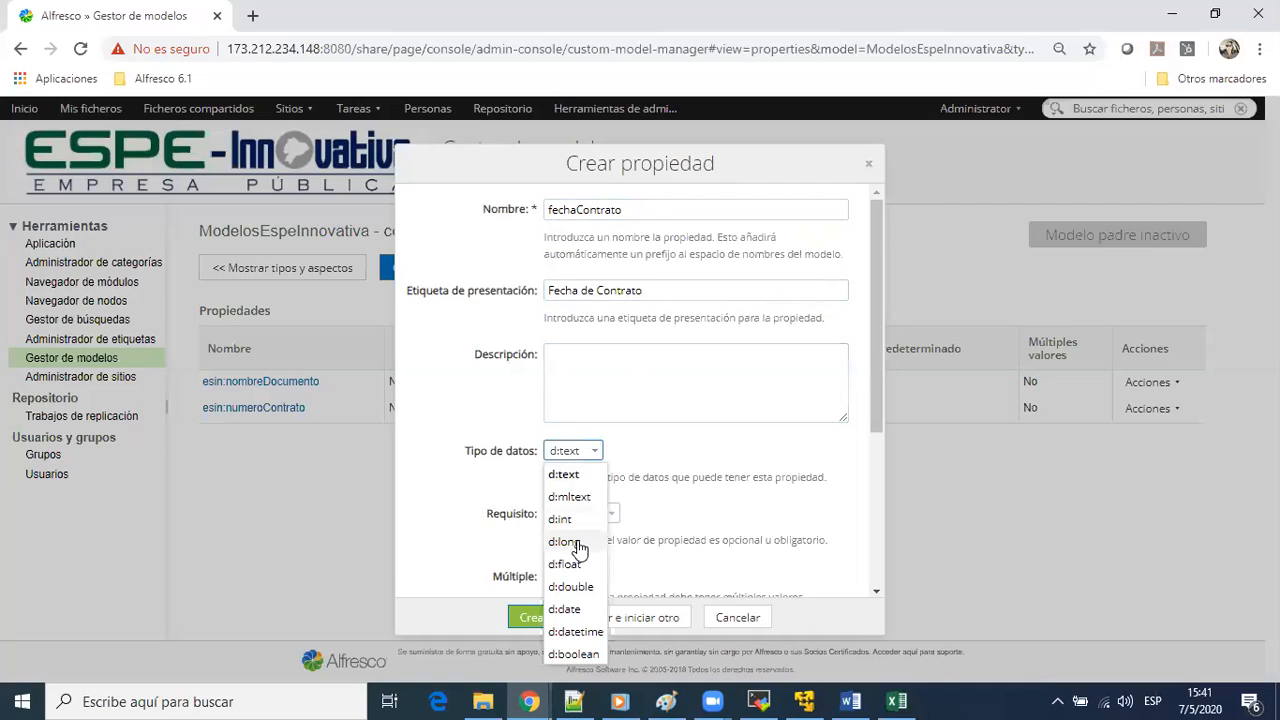
{"action": "left_click", "coordinate": [574, 609]}
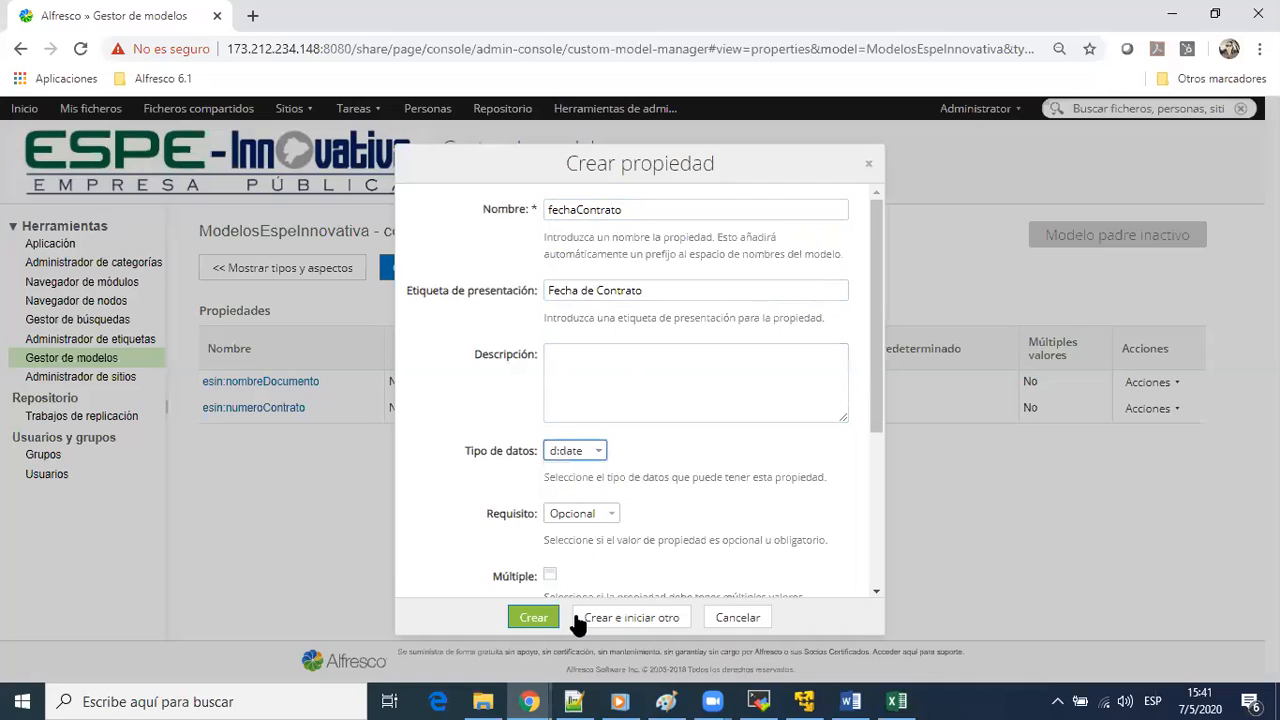
{"action": "left_click", "coordinate": [600, 618]}
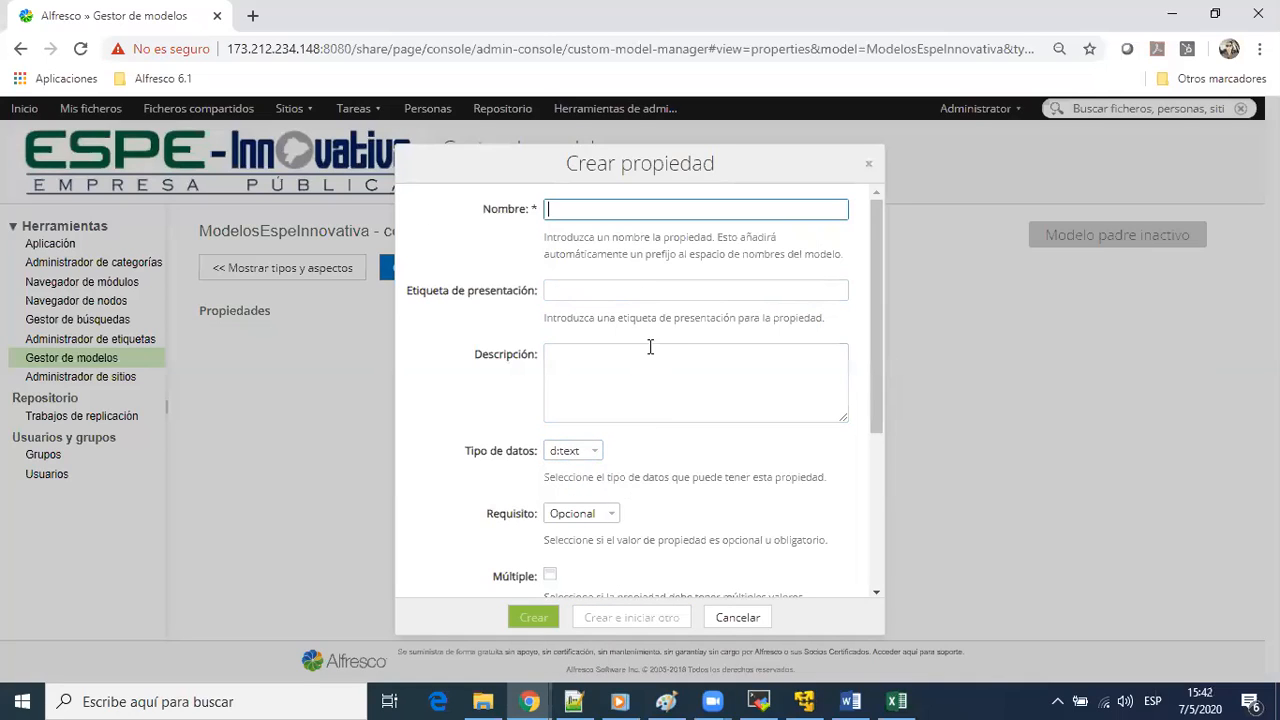
Name the new contrato property asunto and give it the presentation label Asunto
{"action": "type", "text": "Asunto"}
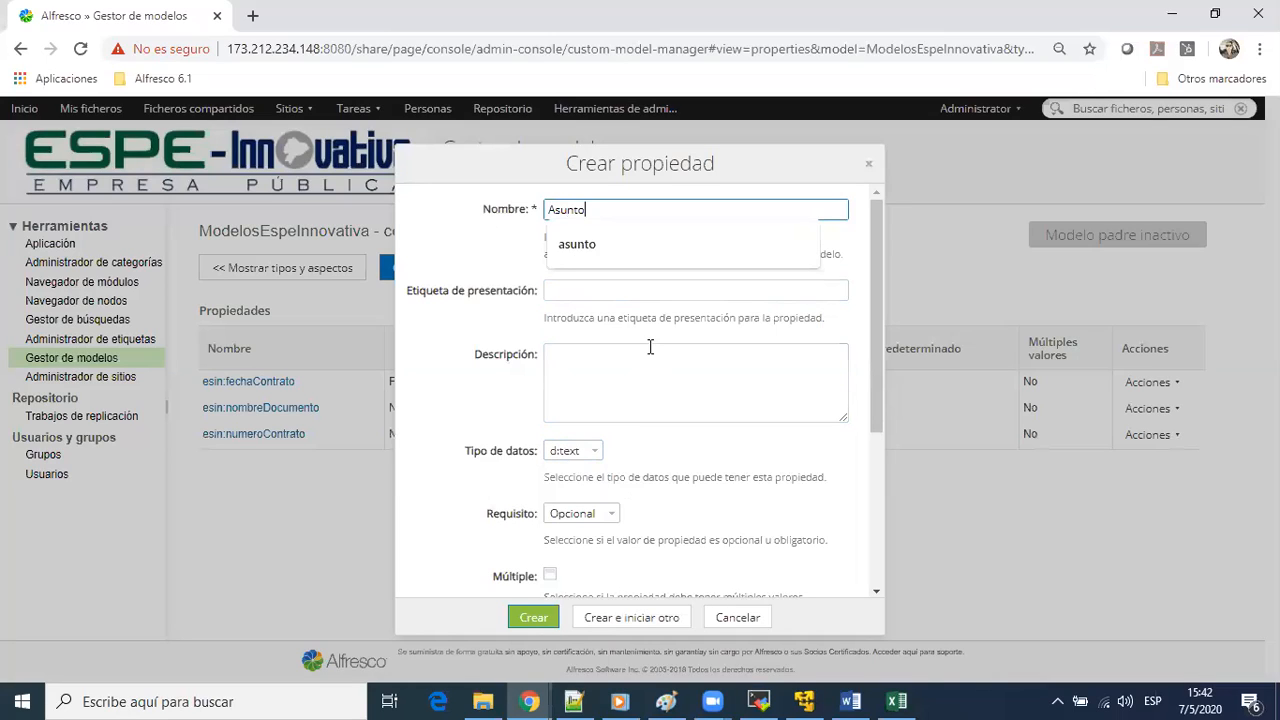
{"action": "key", "text": "Down"}
{"action": "key", "text": "Return"}
{"action": "key", "text": "Tab"}
{"action": "type", "text": "Asunto"}
{"action": "left_click", "coordinate": [650, 347]}
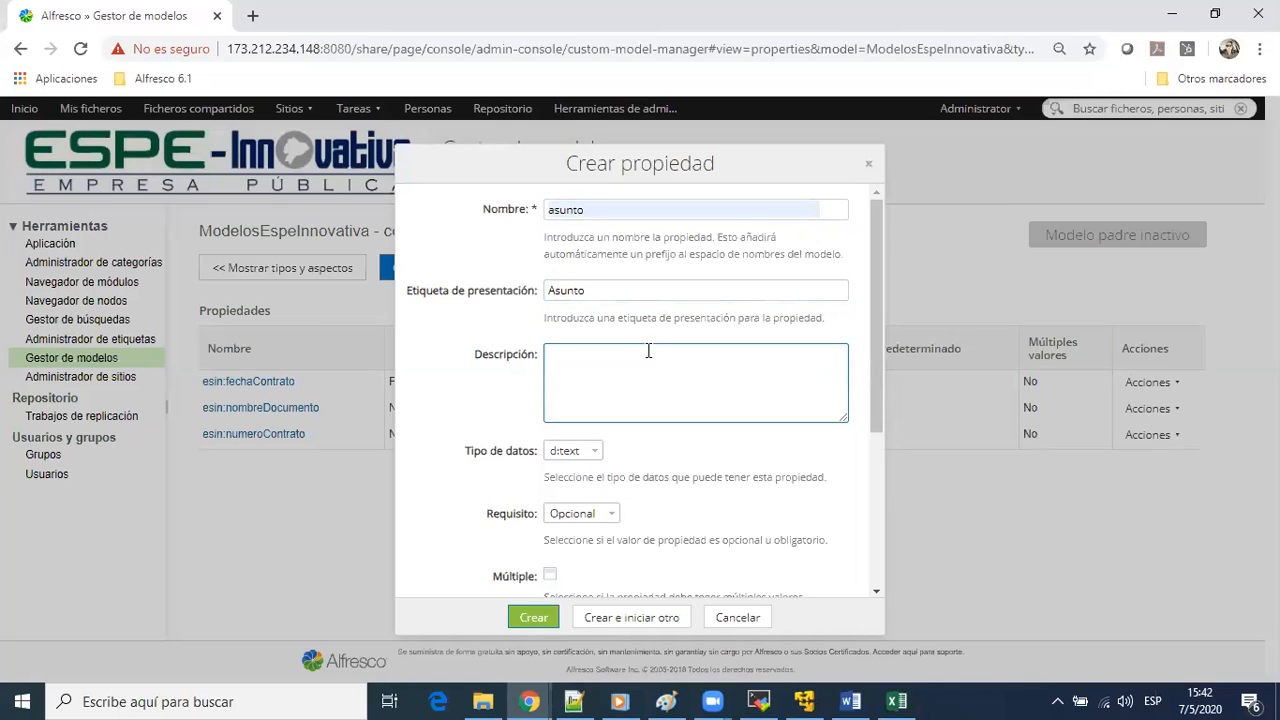
{"action": "scroll", "coordinate": [638, 490], "scroll_direction": "down", "scroll_amount": 1}
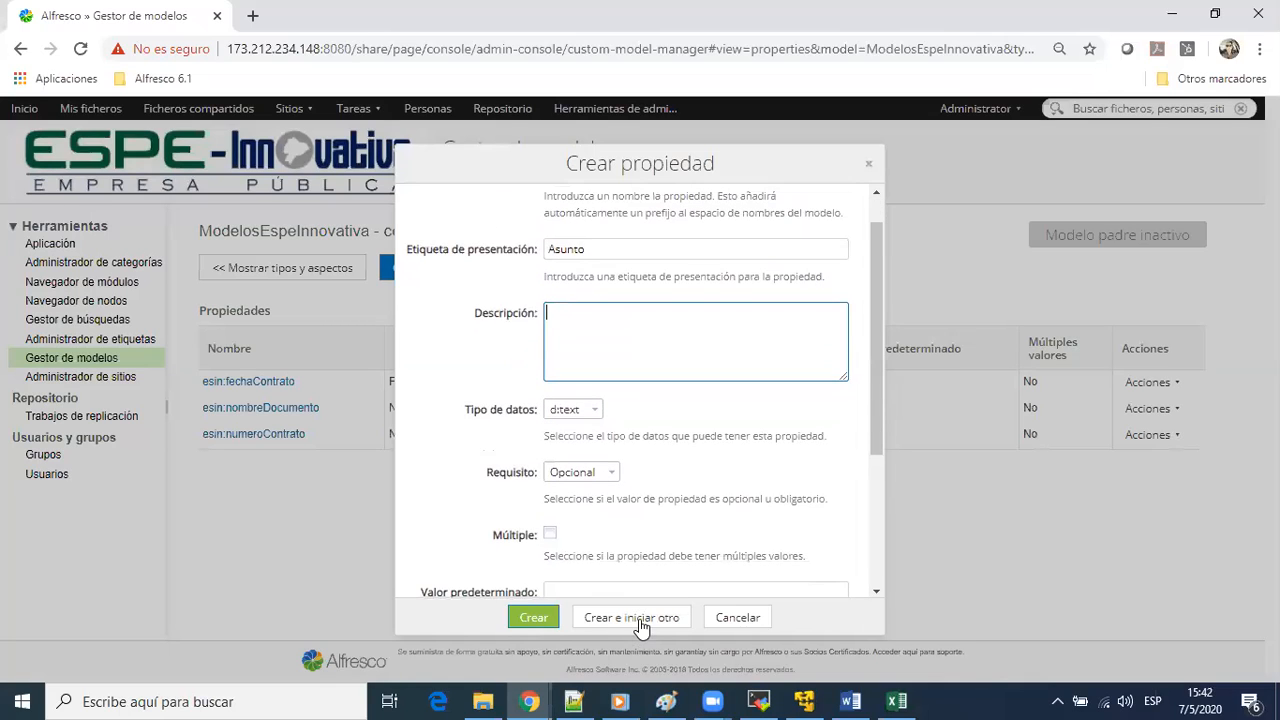
Switch to the Excel workbook, check the CONTRATO row's remaining columns from Monto to Carpeta, and return to Alfresco
{"action": "key", "text": "alt+Tab"}
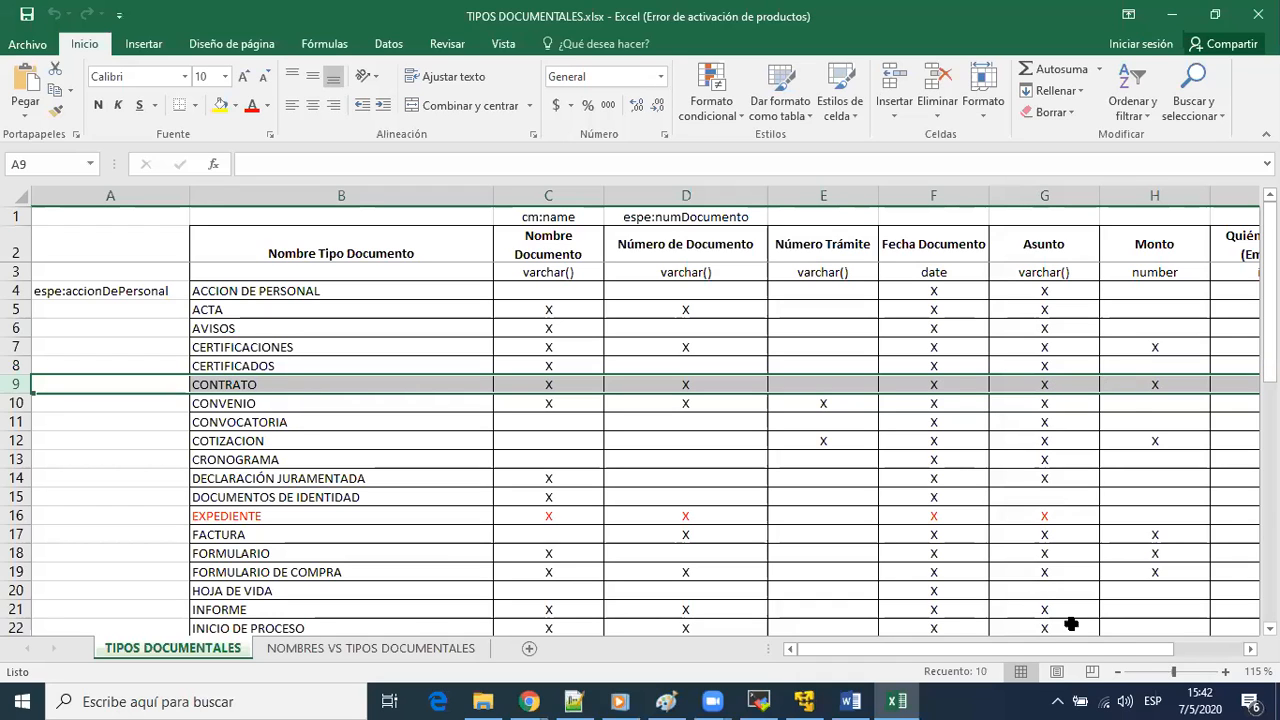
{"action": "left_click", "coordinate": [1204, 650]}
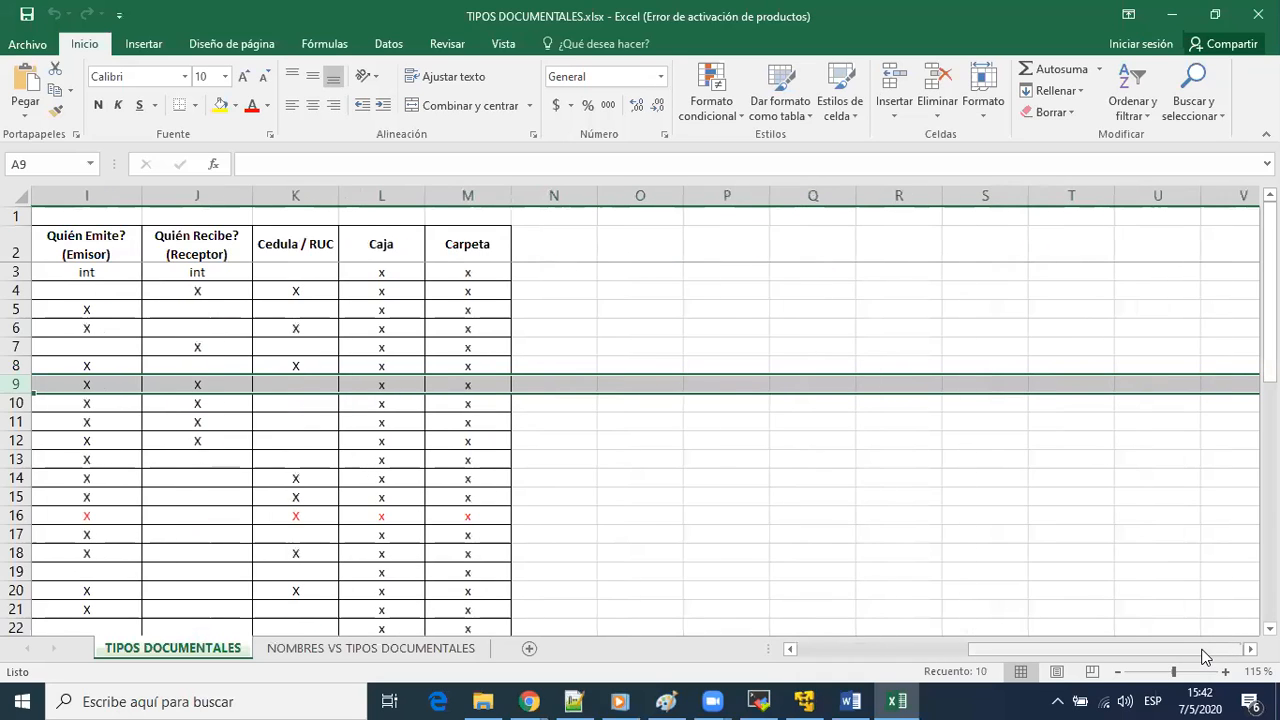
{"action": "left_click_drag", "start_coordinate": [1176, 651], "coordinate": [1085, 654]}
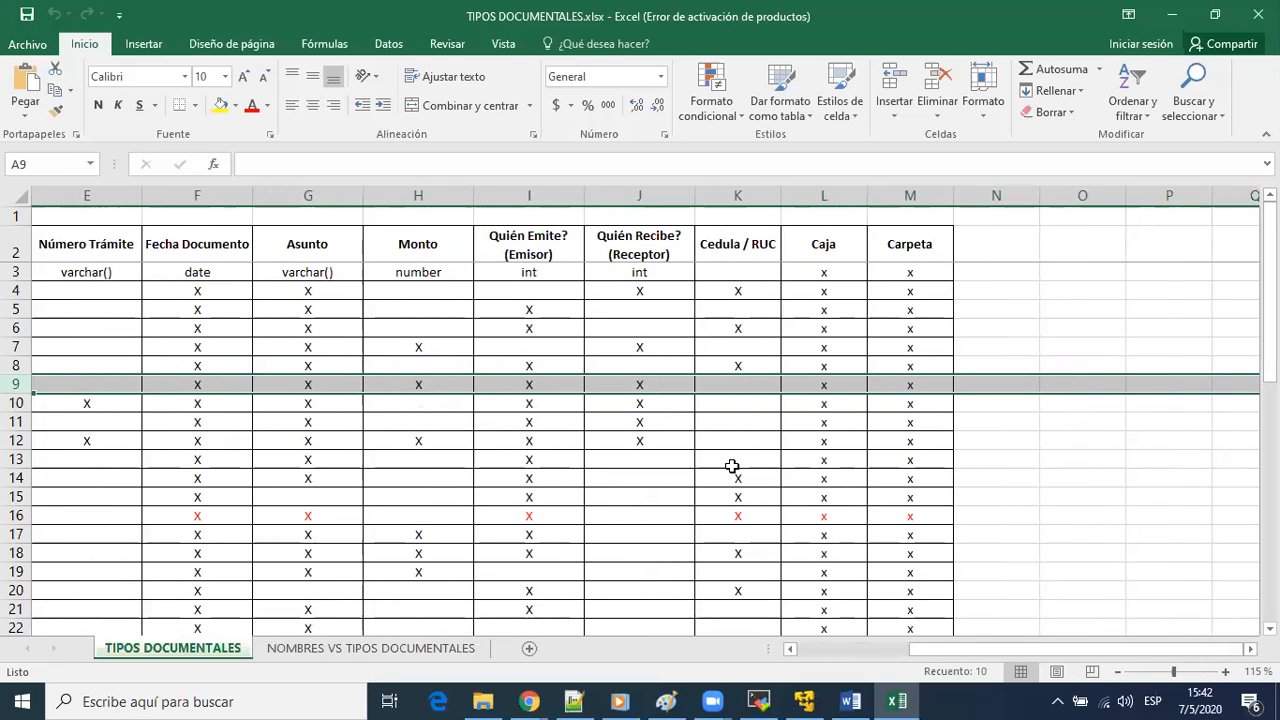
{"action": "key", "text": "alt+Tab"}
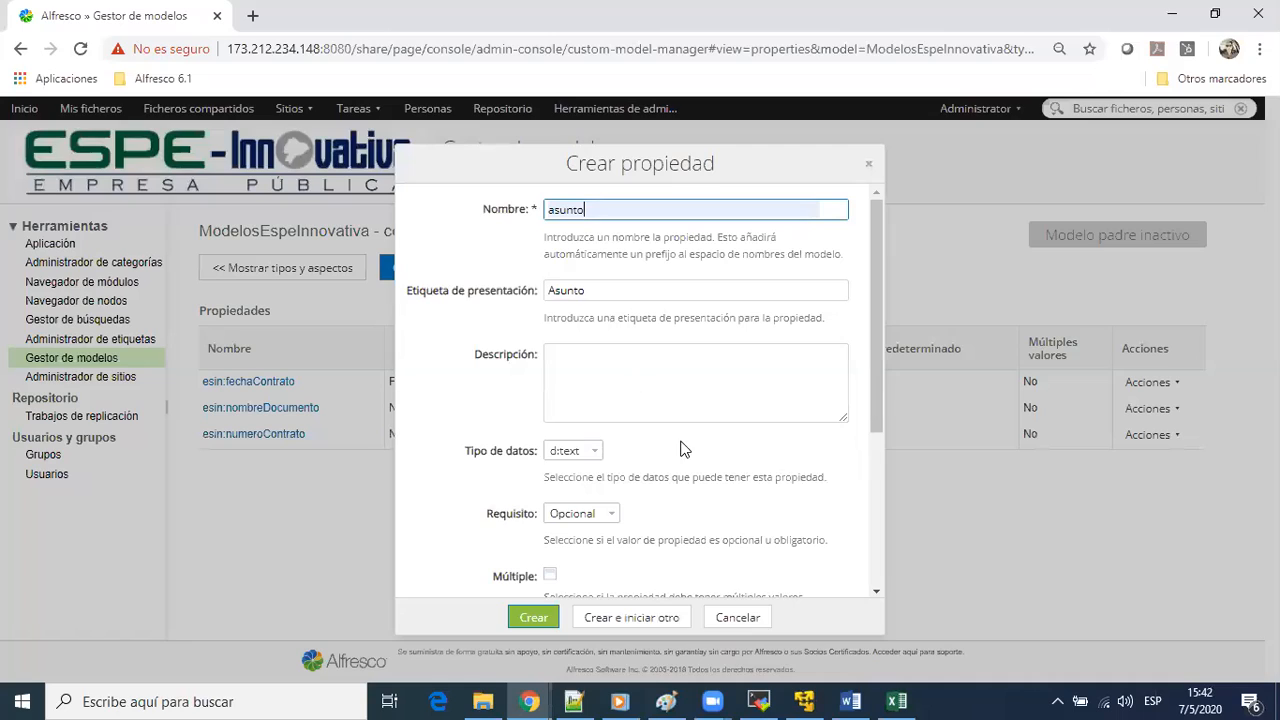
Try to create the optional text property asunto for contrato and close the property form
{"action": "left_click", "coordinate": [636, 618]}
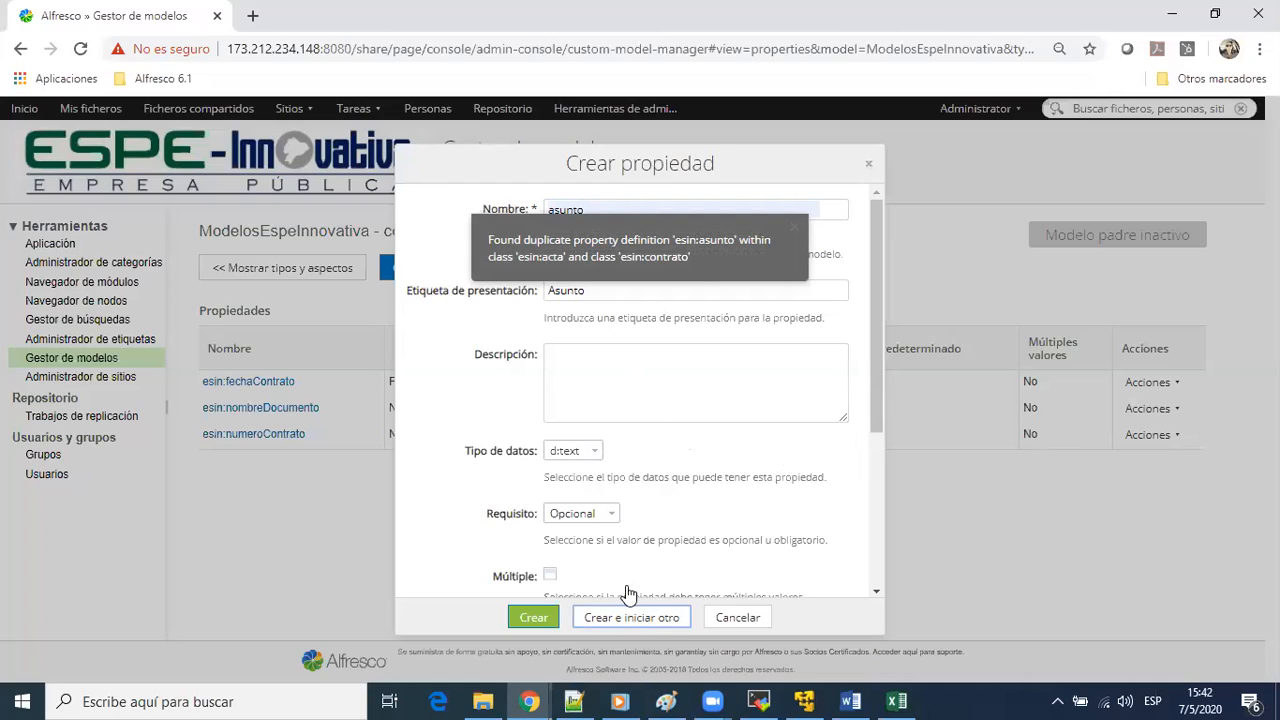
{"action": "left_click", "coordinate": [748, 623]}
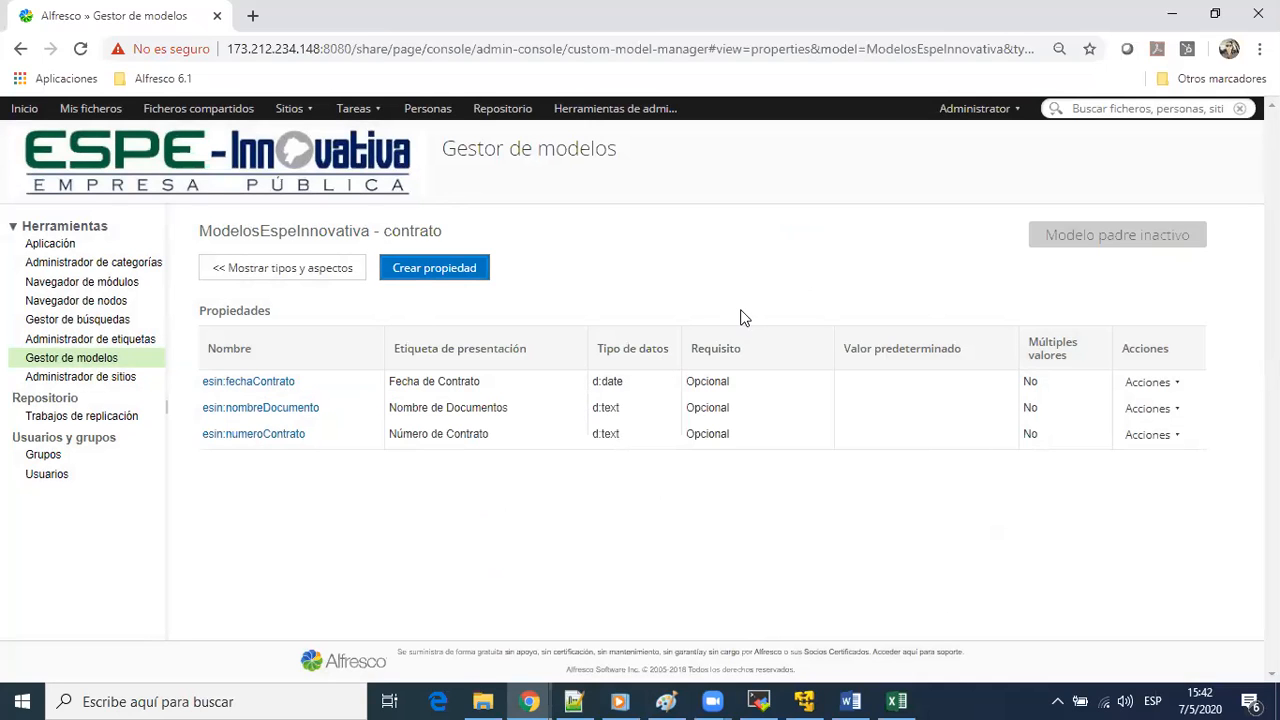
{"action": "key", "text": "alt+Tab"}
{"action": "key", "text": "alt+shift+Tab"}
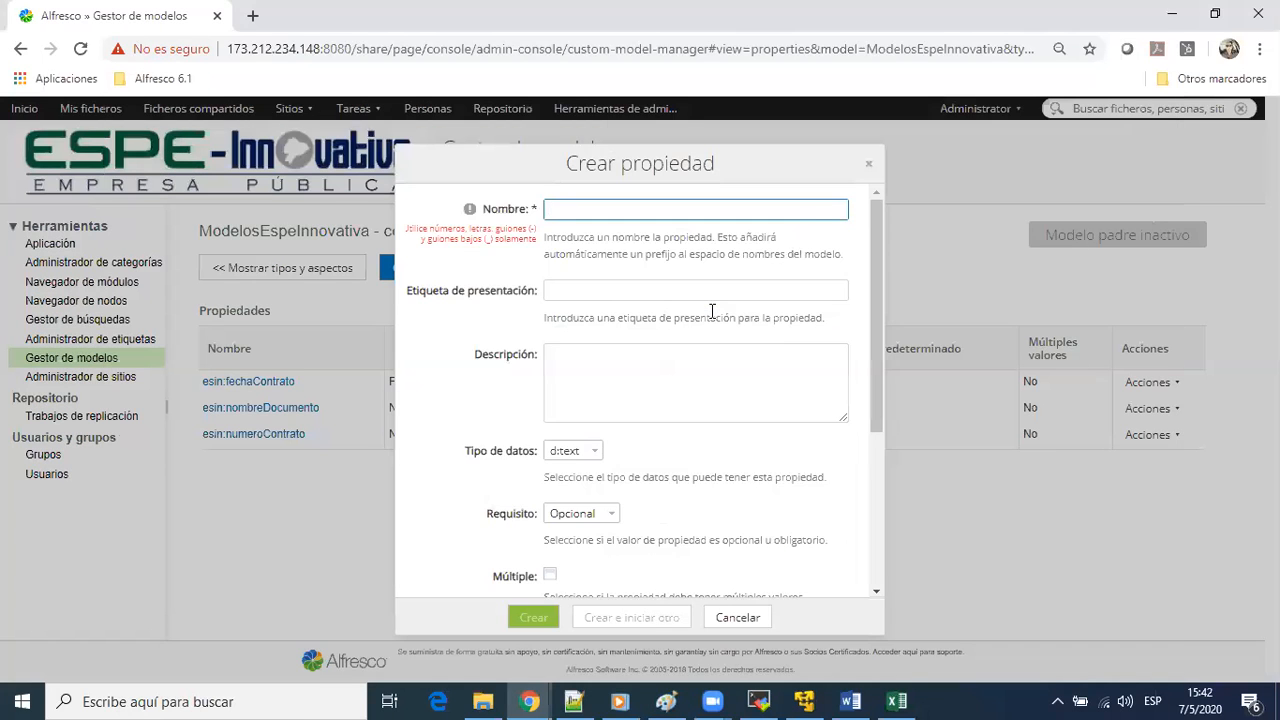
{"action": "left_click", "coordinate": [868, 164]}
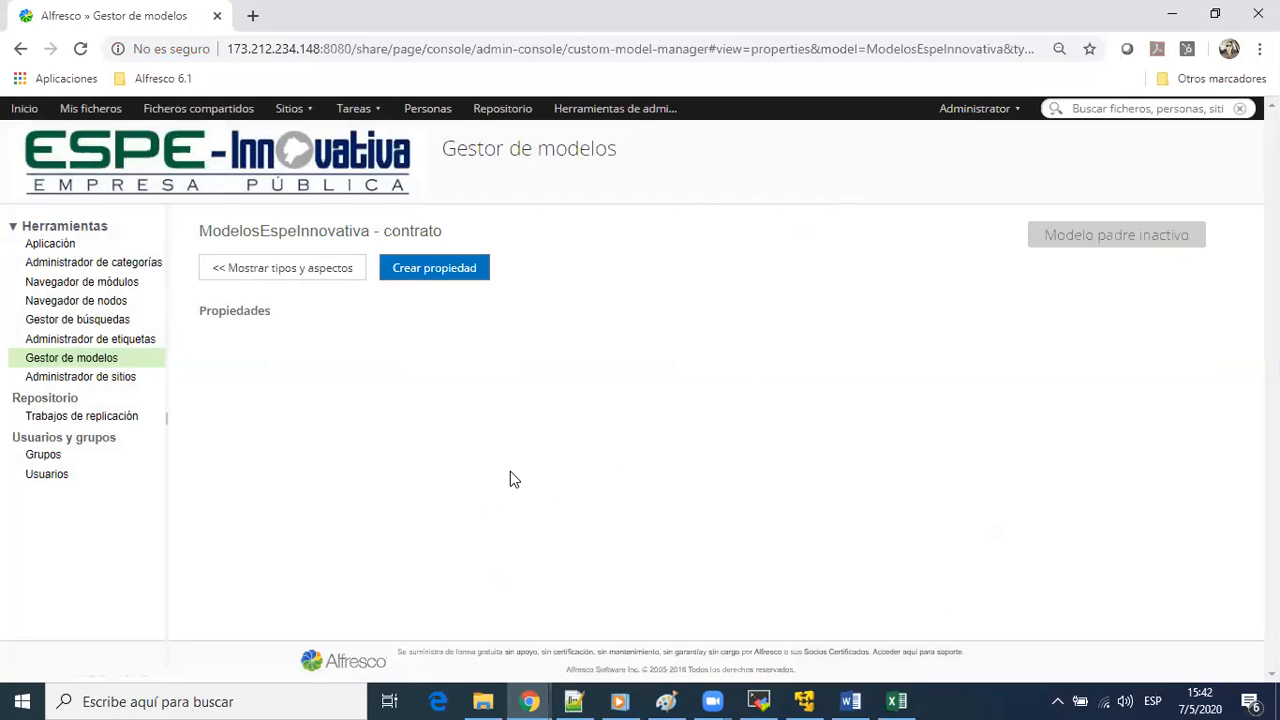
Start a new contrato property and name it asuntoContrato
{"action": "left_click", "coordinate": [466, 268]}
{"action": "type", "text": "asunto"}
{"action": "left_click", "coordinate": [571, 256]}
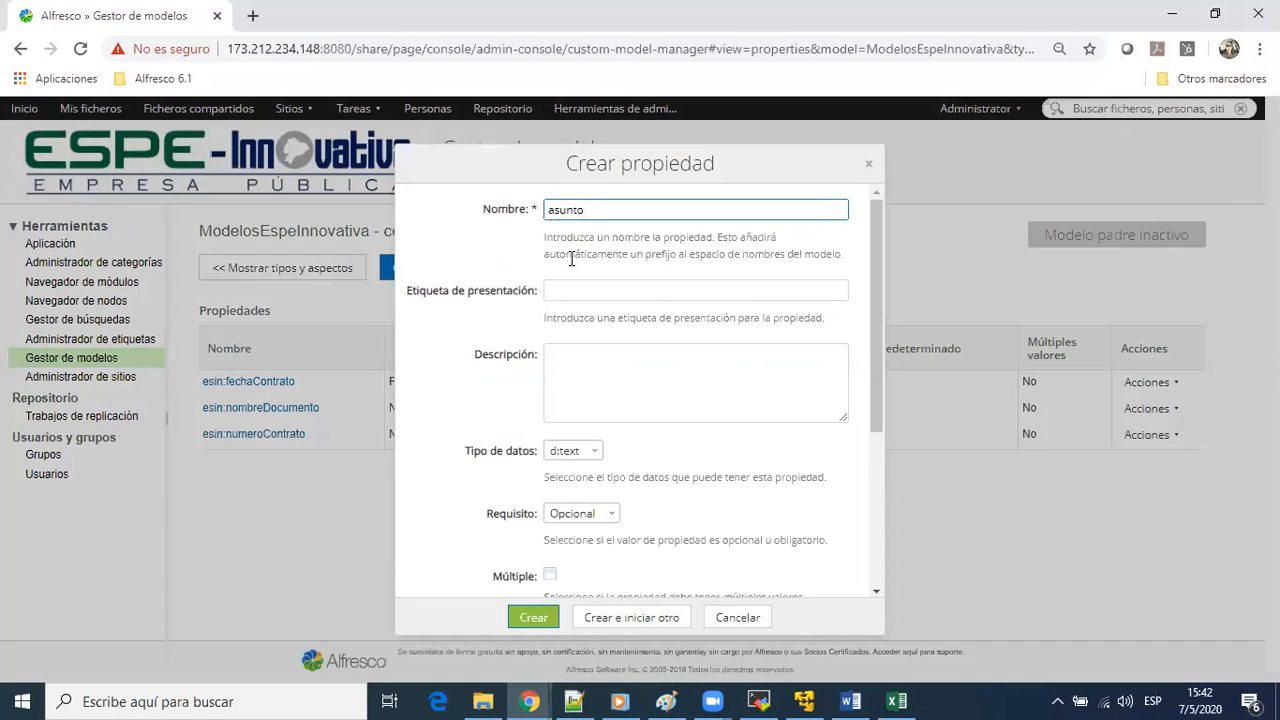
{"action": "type", "text": "Contrato"}
{"action": "key", "text": "Tab"}
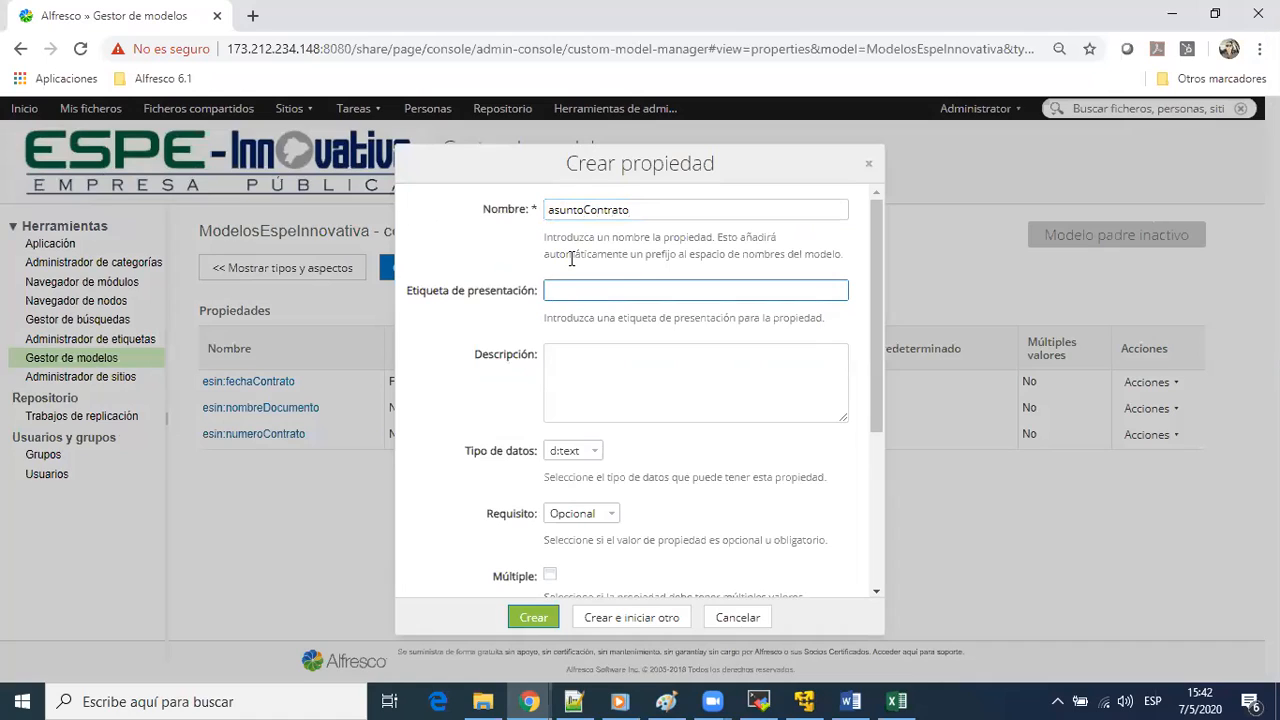
Label the asuntoContrato property Asunto de Contrato, create it as optional text and start another property
{"action": "type", "text": "Asuntio de"}
{"action": "key", "text": "BackSpace"}
{"action": "key", "text": "BackSpace"}
{"action": "type", "text": "o de Contrato"}
{"action": "key", "text": "Tab"}
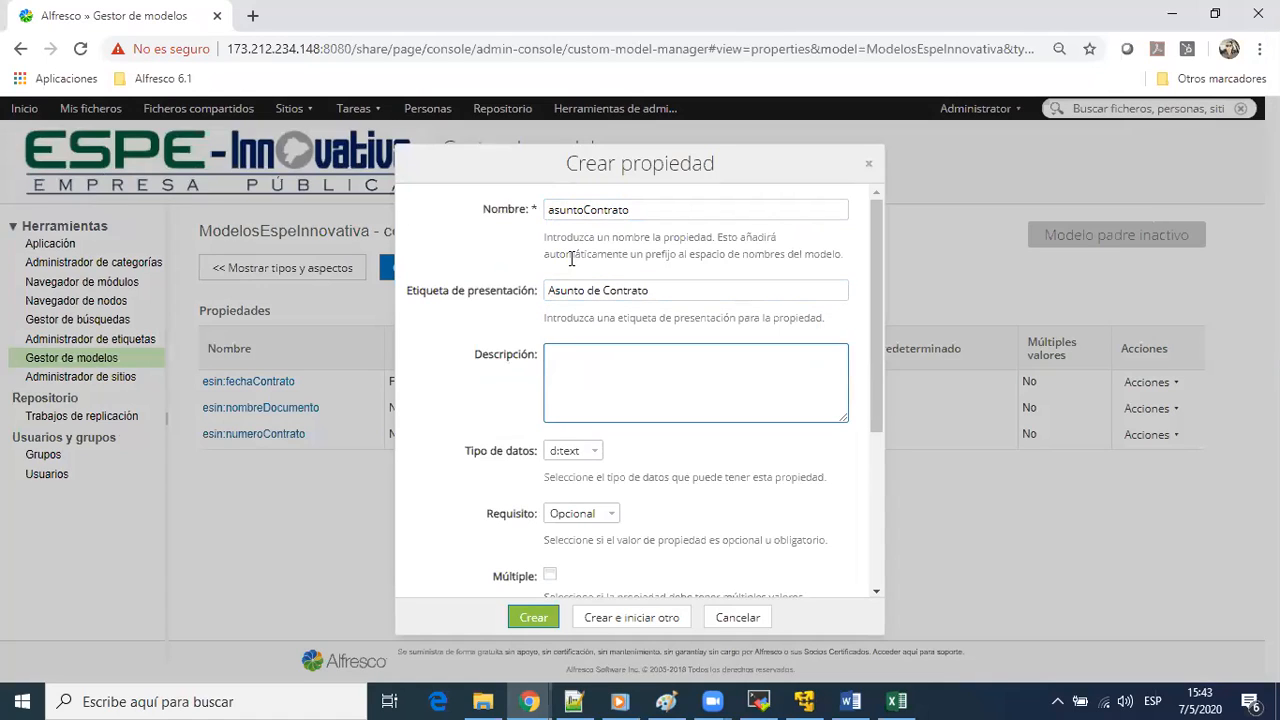
{"action": "left_click", "coordinate": [641, 618]}
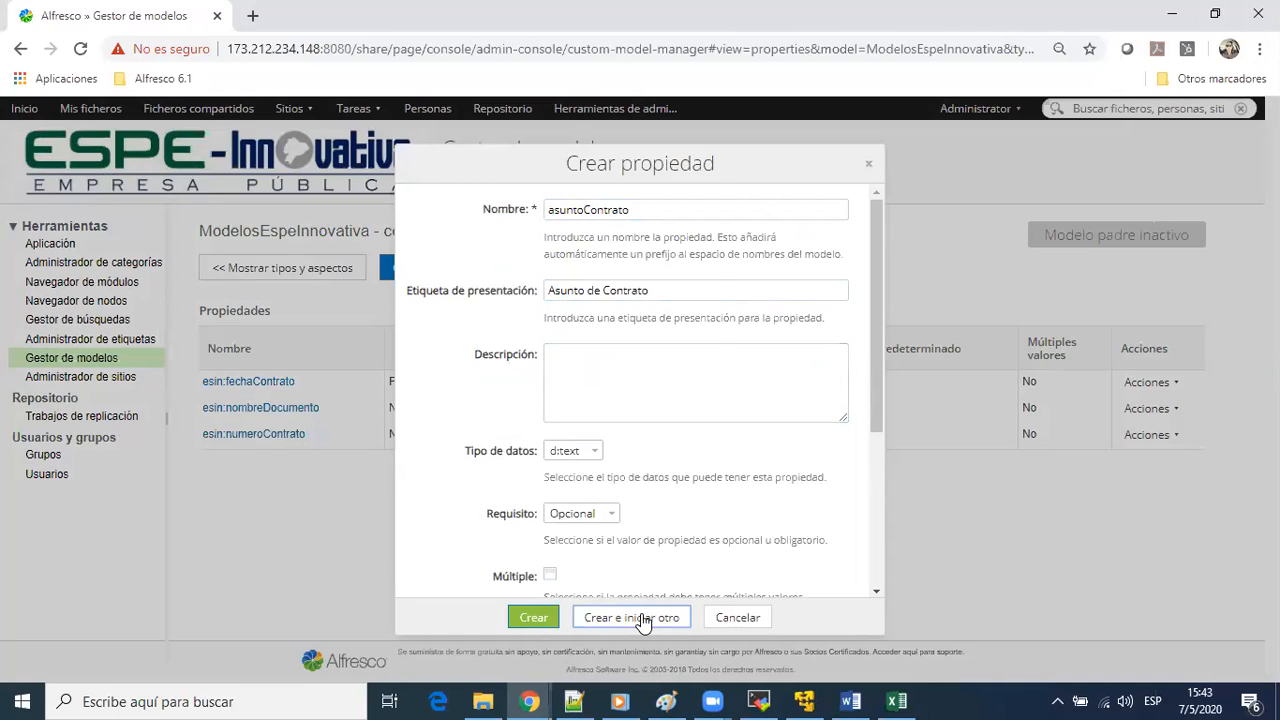
Check the CONTRATO row in Excel and, back in Alfresco, create the text property monto labelled Monto del contrato, starting another property
{"action": "key", "text": "alt+Tab"}
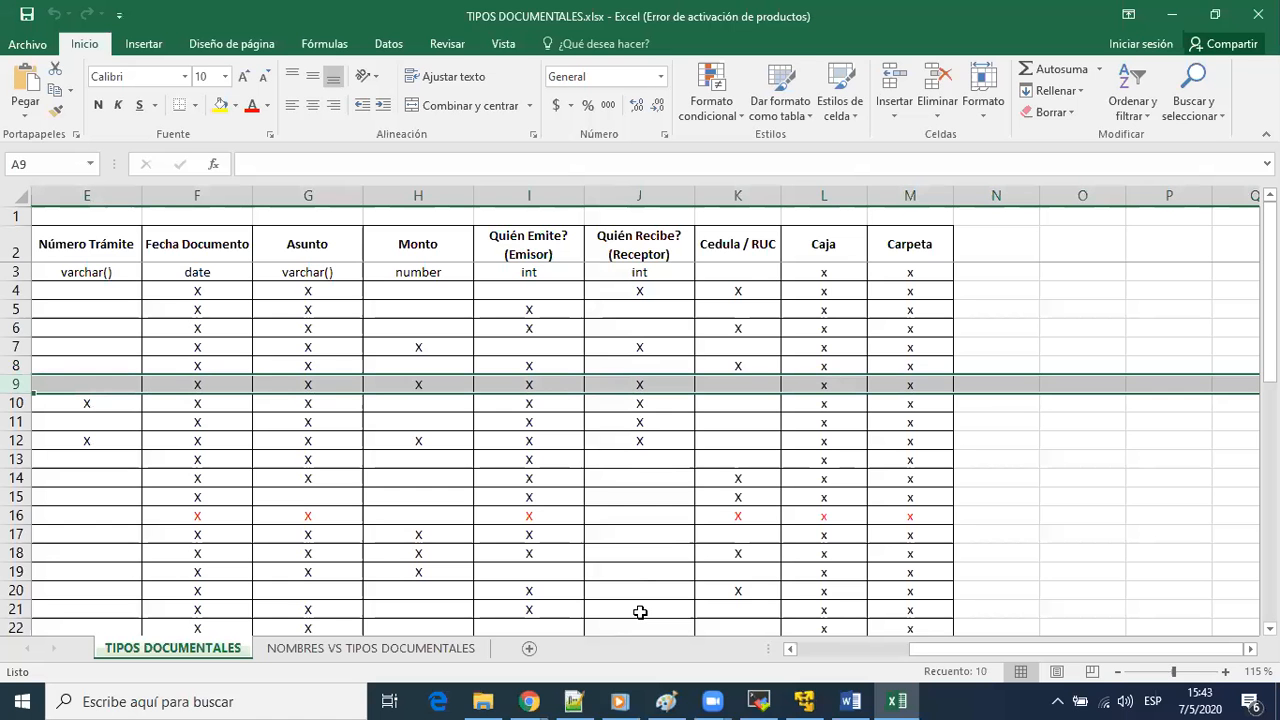
{"action": "key", "text": "alt"}
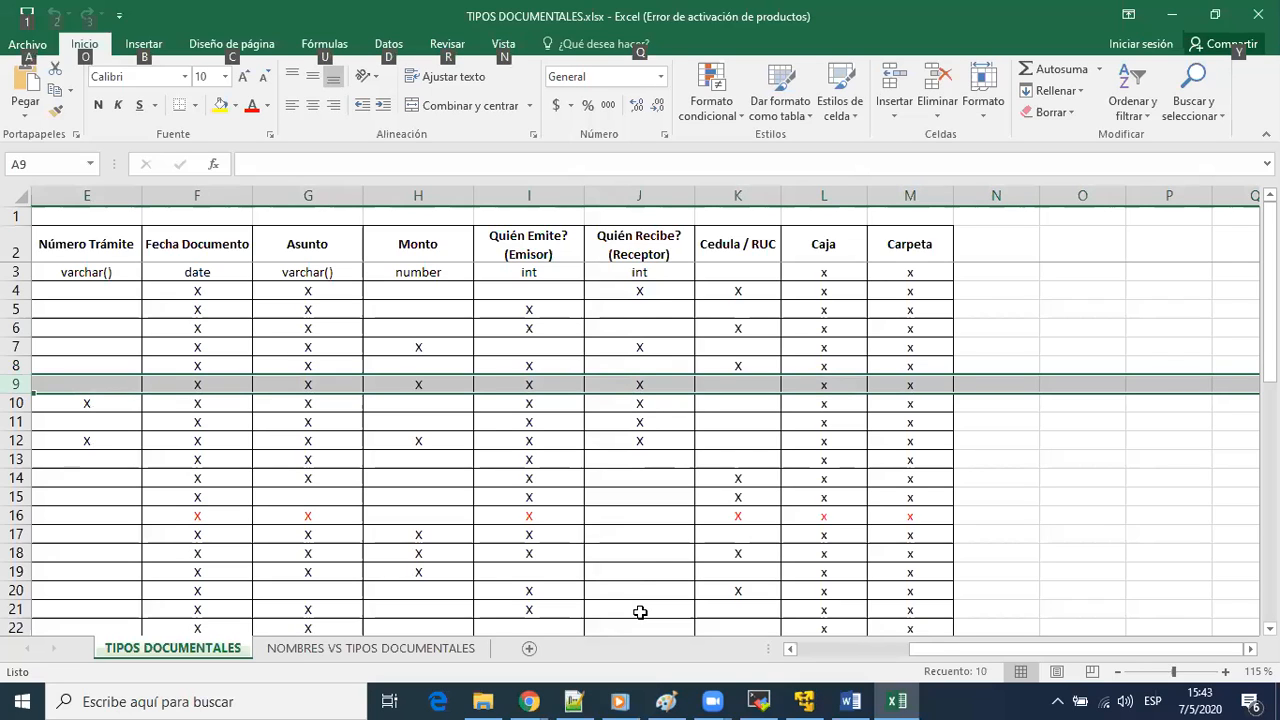
{"action": "key", "text": "alt+Tab"}
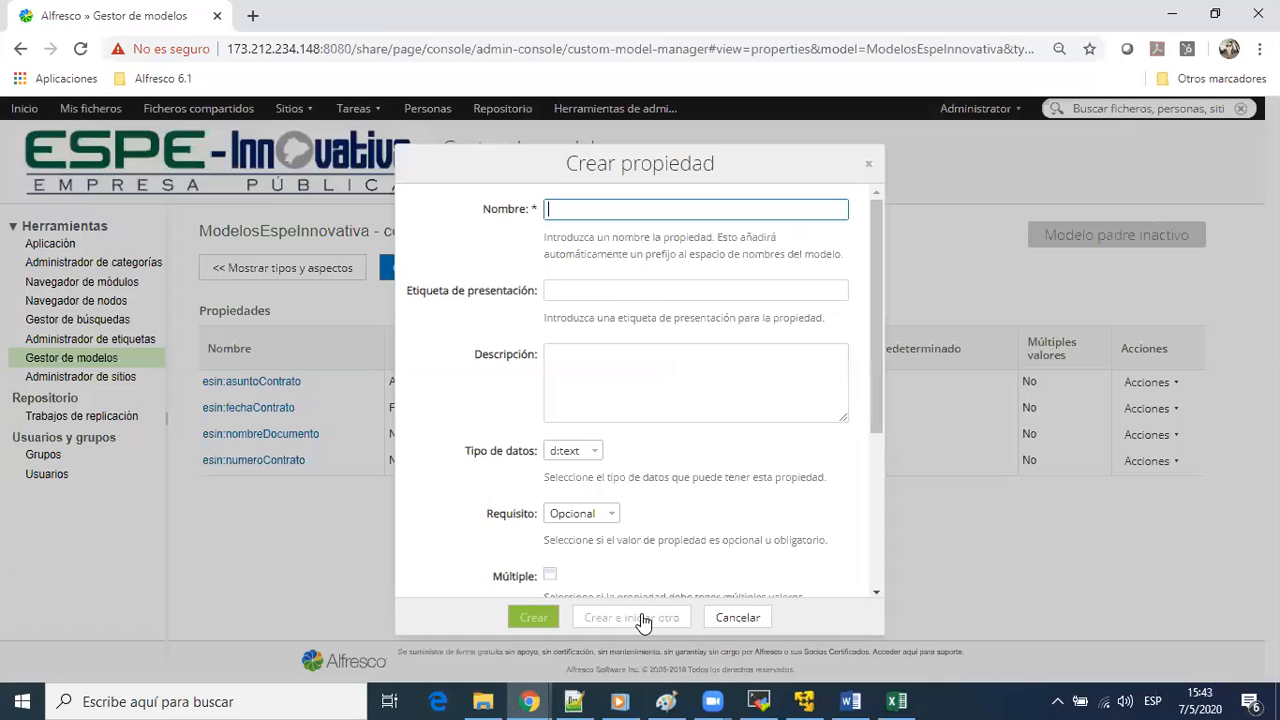
{"action": "type", "text": "monto"}
{"action": "key", "text": "Tab"}
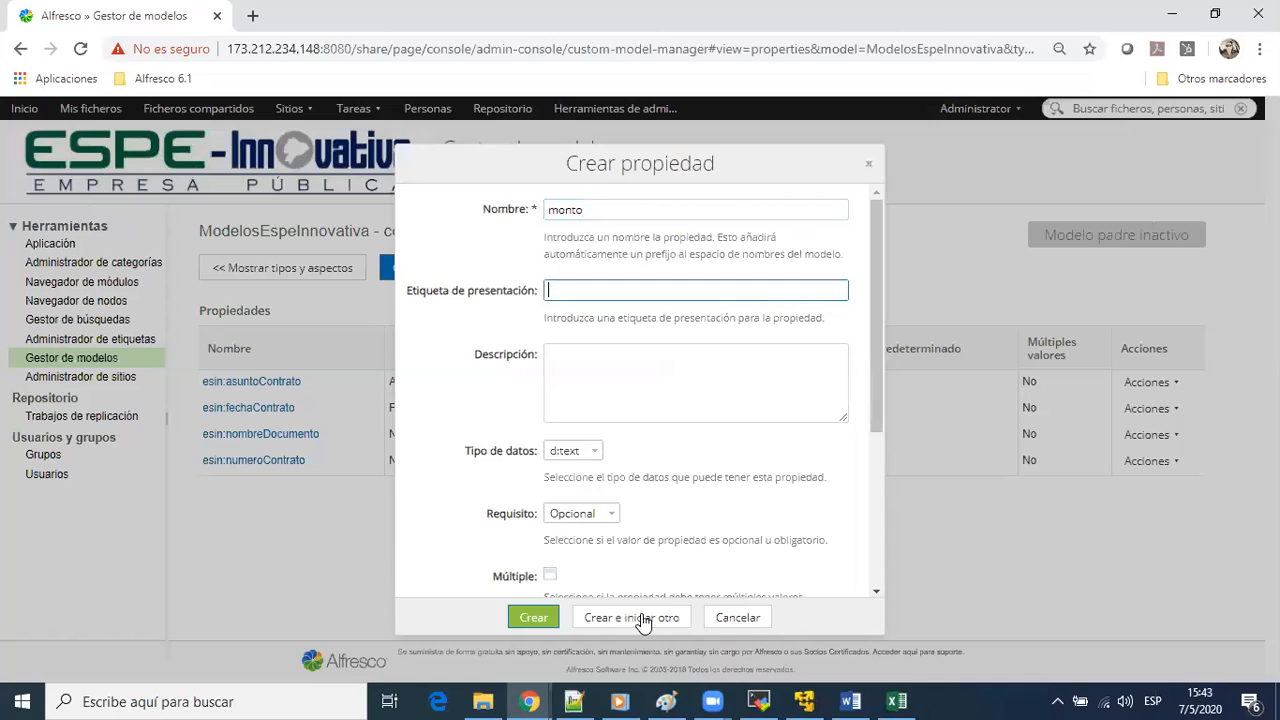
{"action": "type", "text": "M"}
{"action": "type", "text": "onto del contrato"}
{"action": "left_click", "coordinate": [638, 619]}
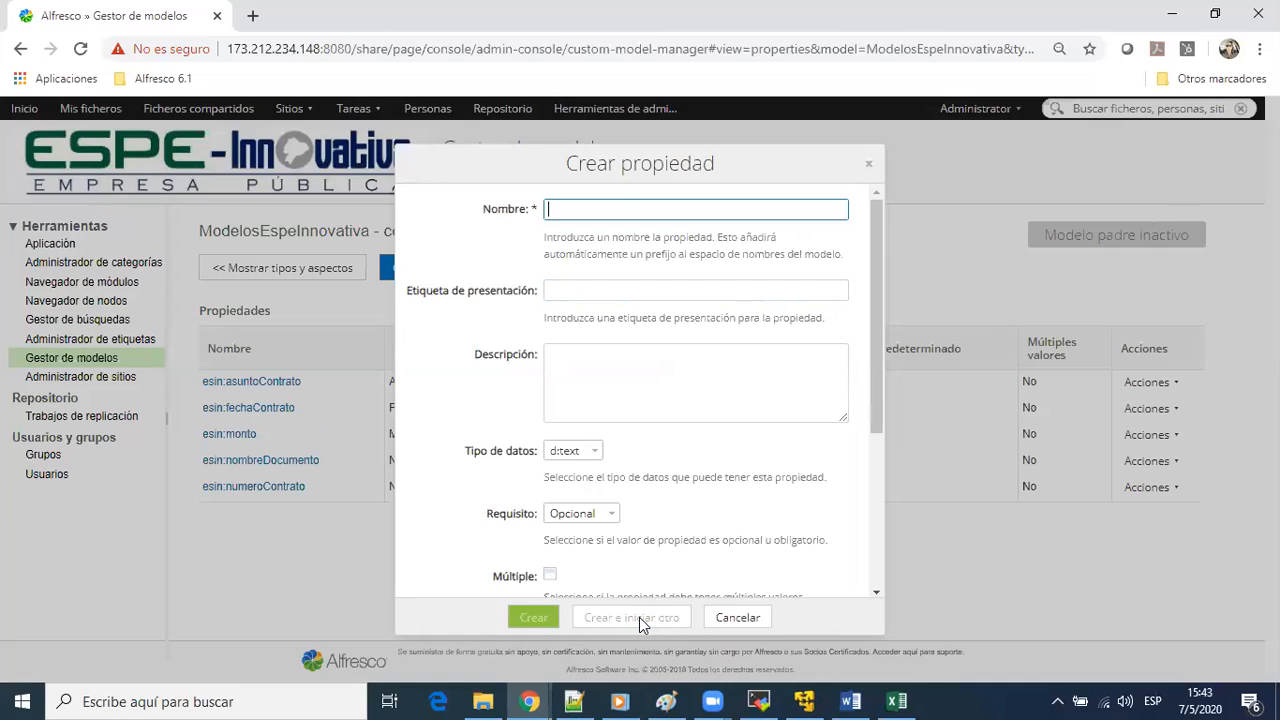
Name the next contrato property emisor and enter Emisor in its presentation label
{"action": "type", "text": "emisos"}
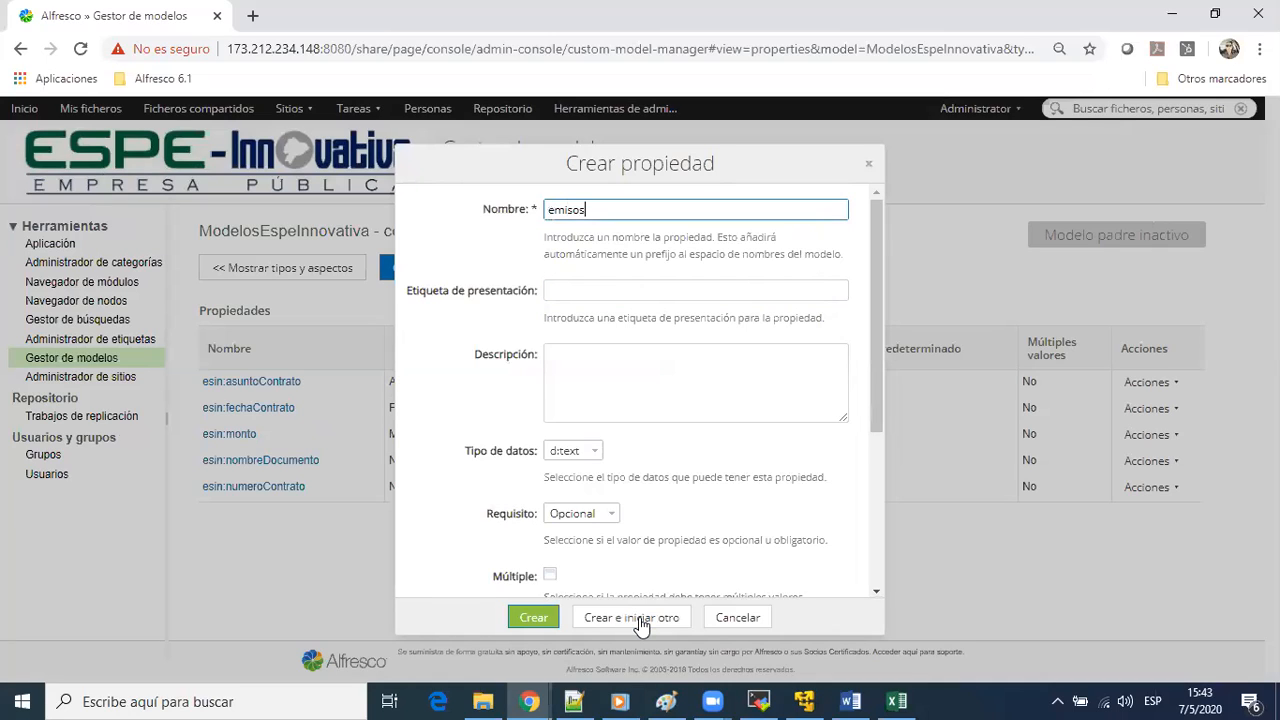
{"action": "key", "text": "BackSpace"}
{"action": "type", "text": "r"}
{"action": "key", "text": "Tab"}
{"action": "type", "text": "Emisor"}
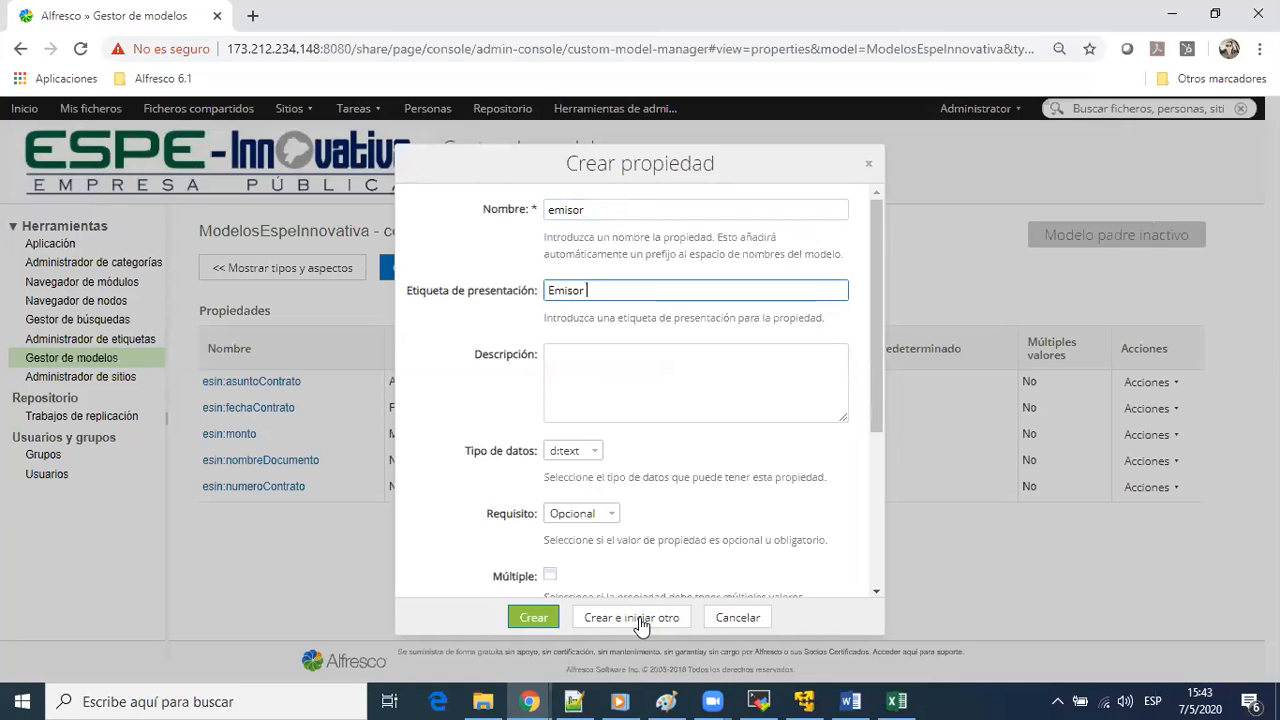